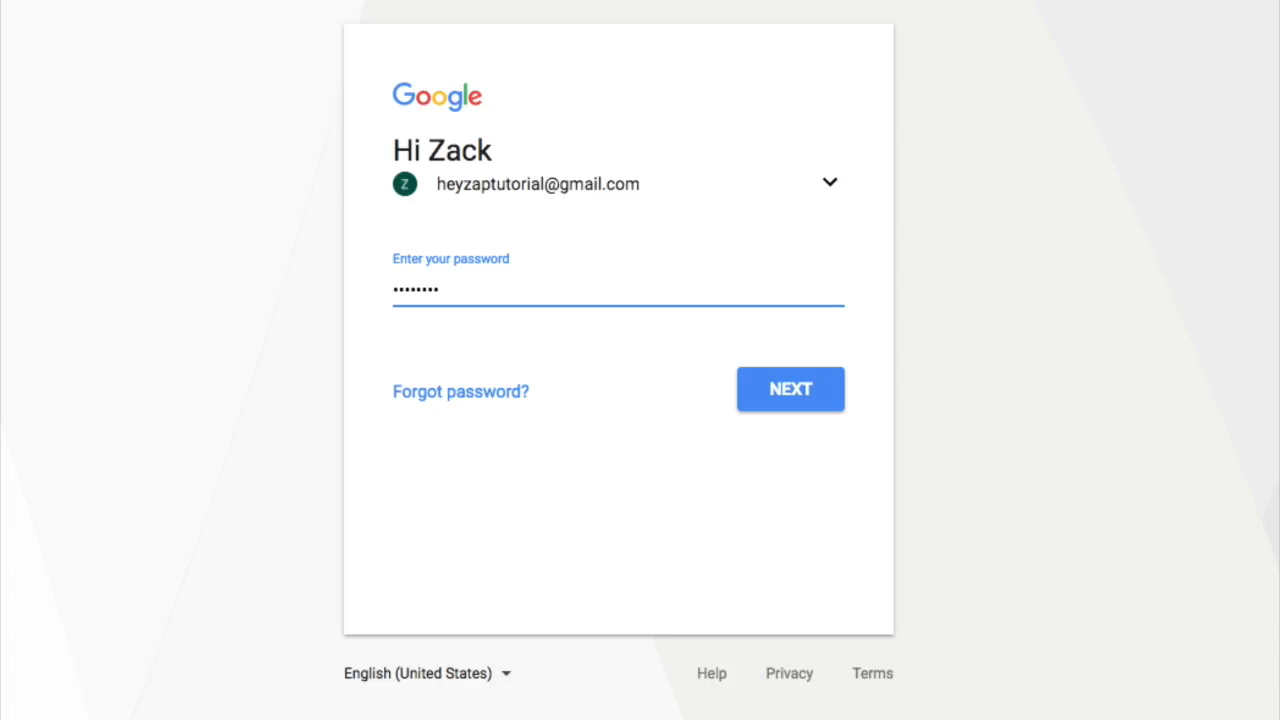
- Sign in and choose United States, (UTC-08:00) Los Angeles time zone and US Dollar billing
{"action": "left_click", "coordinate": [807, 398]}
{"action": "left_click", "coordinate": [580, 395]}
{"action": "scroll", "coordinate": [571, 489], "scroll_direction": "down", "scroll_amount": 20}
{"action": "left_click", "coordinate": [509, 522]}
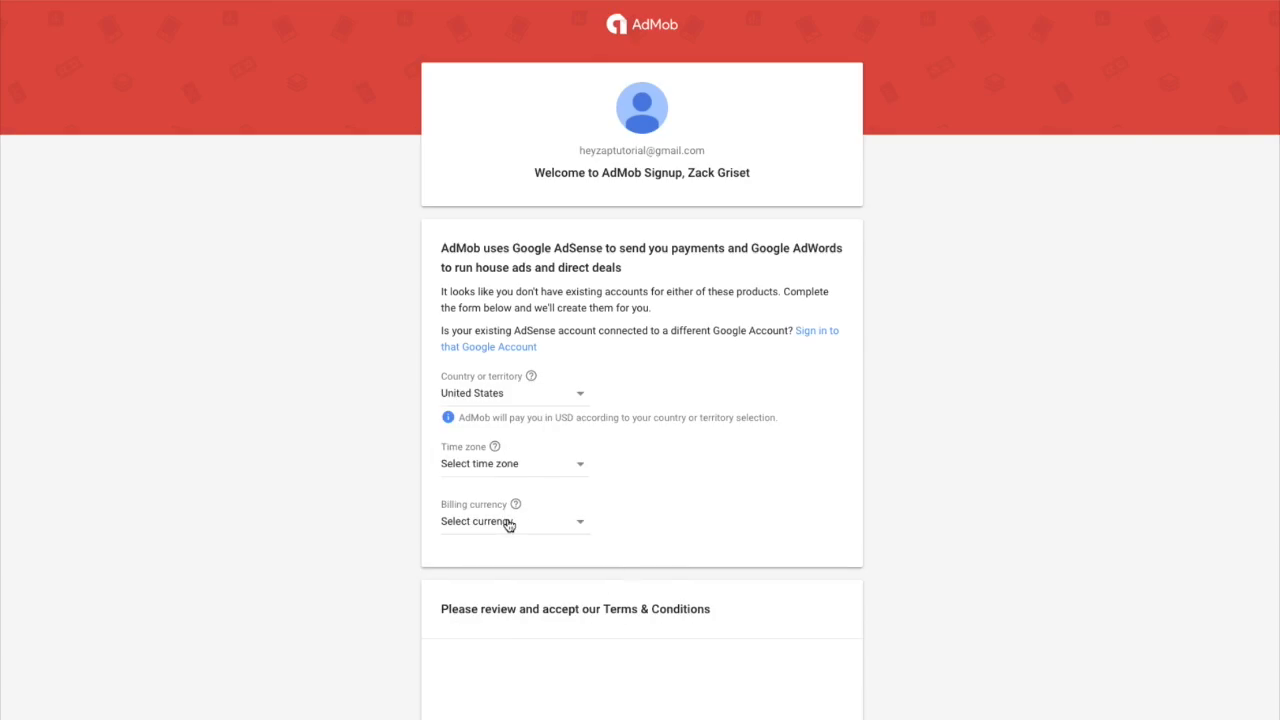
{"action": "left_click", "coordinate": [586, 466]}
{"action": "left_click", "coordinate": [585, 675]}
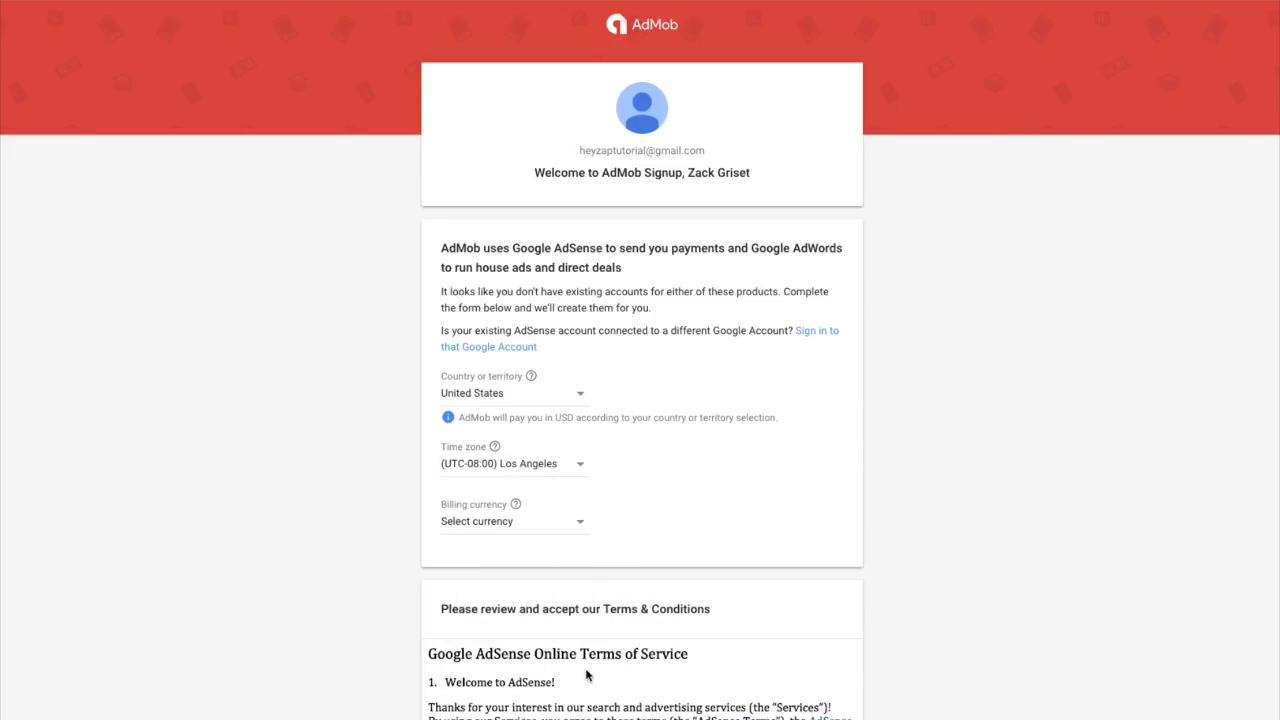
{"action": "left_click", "coordinate": [580, 526]}
{"action": "left_click", "coordinate": [543, 261]}
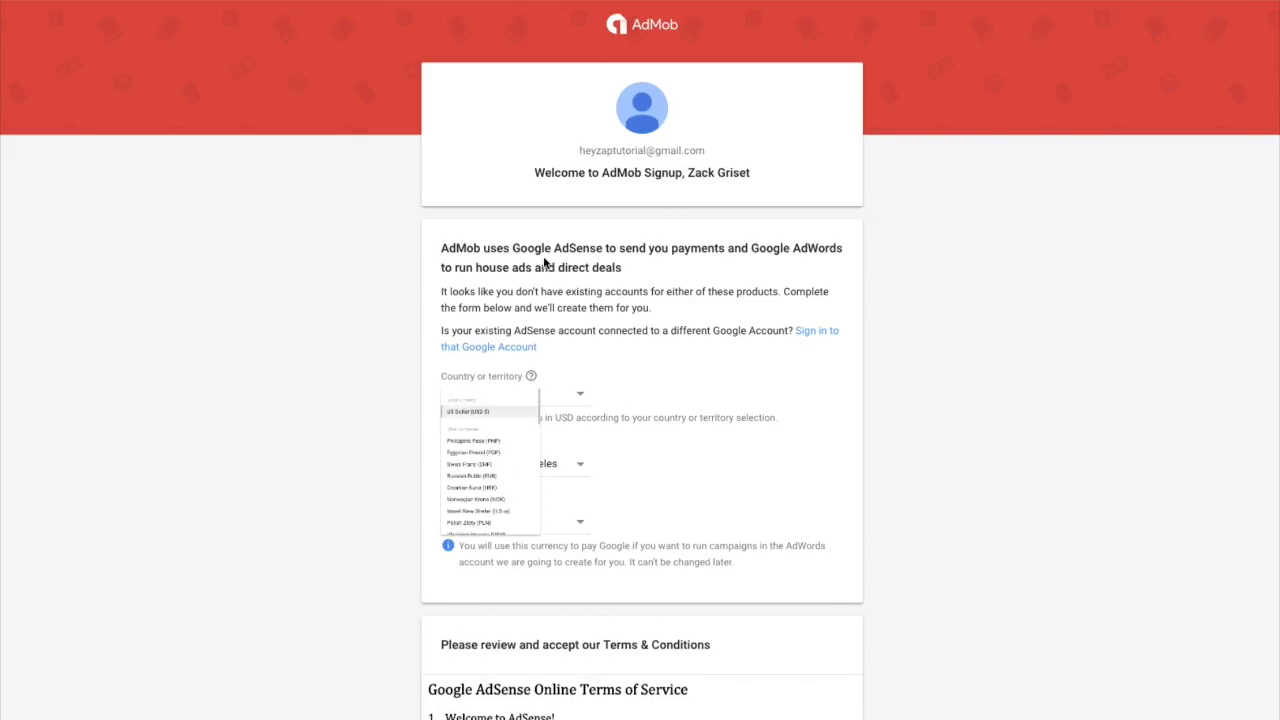
- Accept the AdSense Terms & Conditions and create the AdMob account
{"action": "scroll", "coordinate": [651, 480], "scroll_direction": "down", "scroll_amount": 5}
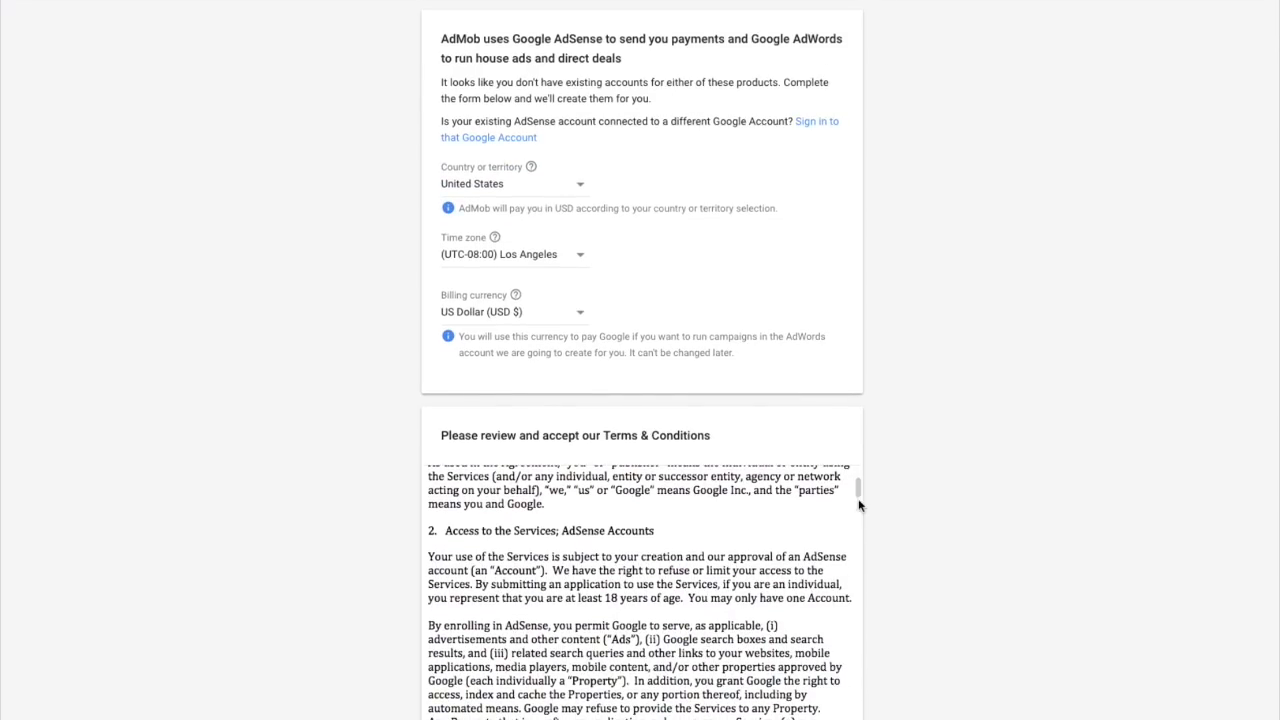
{"action": "scroll", "coordinate": [900, 516], "scroll_direction": "down", "scroll_amount": 2}
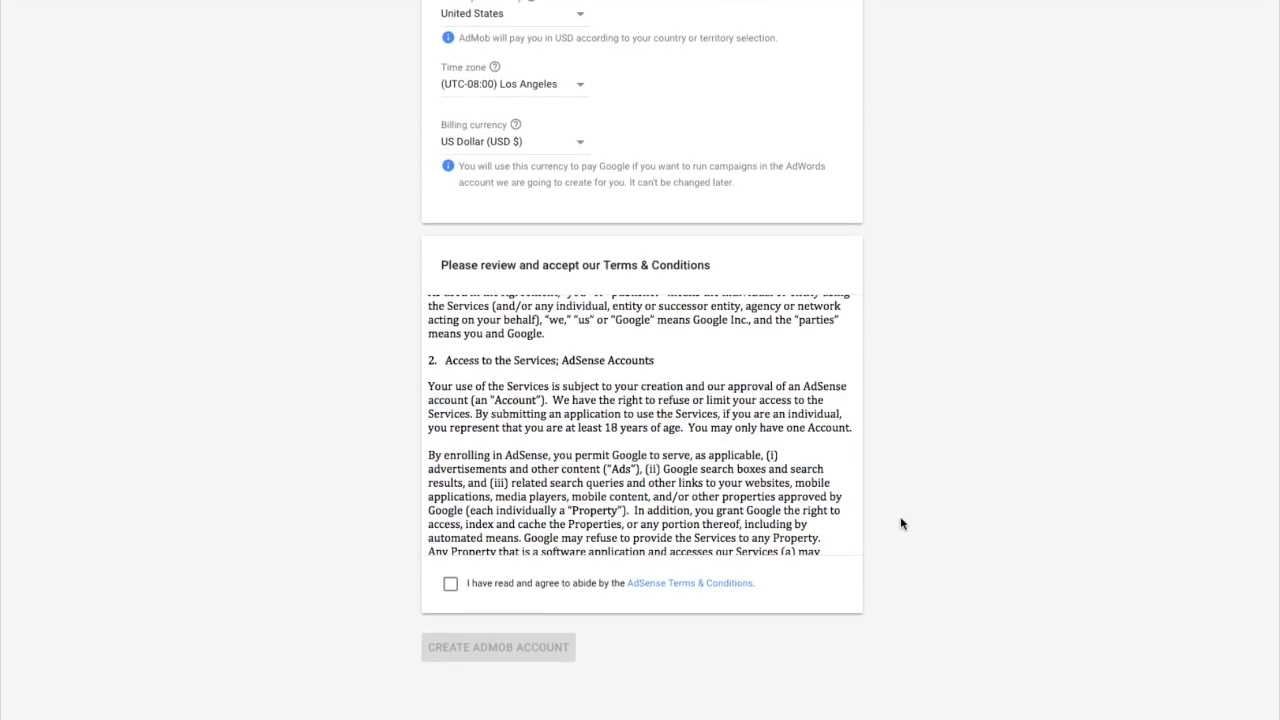
{"action": "left_click", "coordinate": [450, 584]}
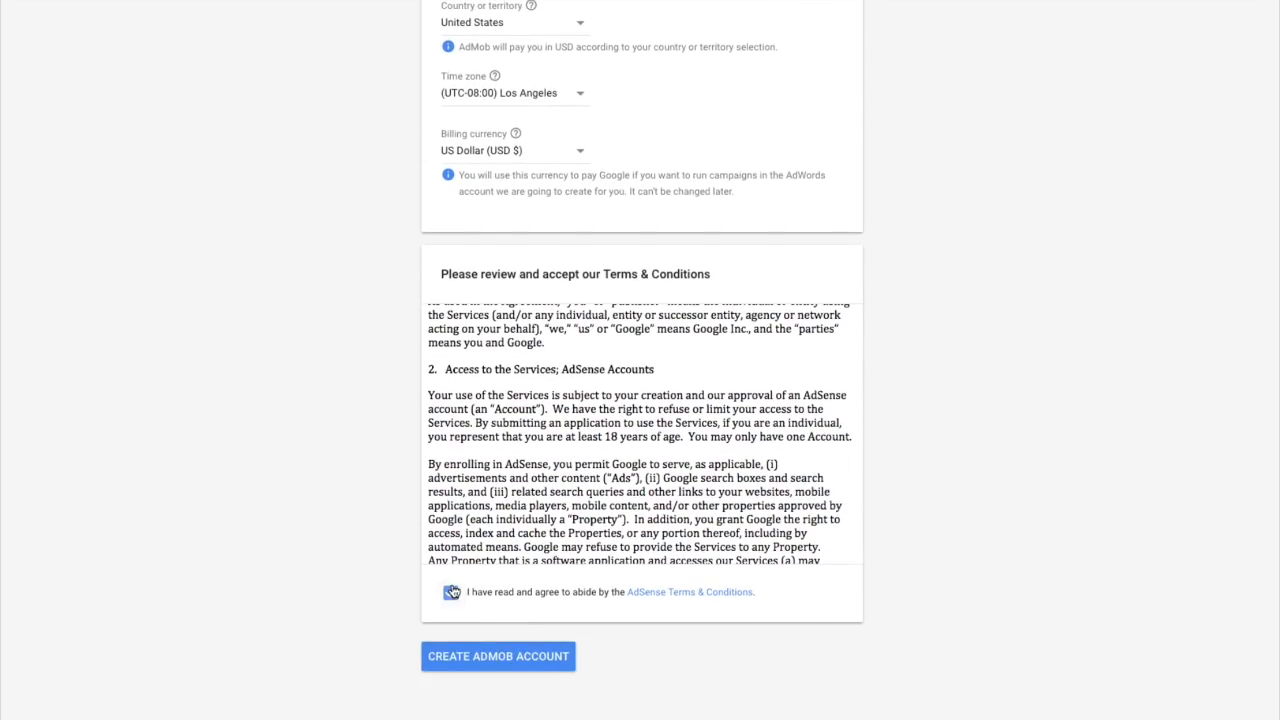
{"action": "left_click", "coordinate": [533, 666]}
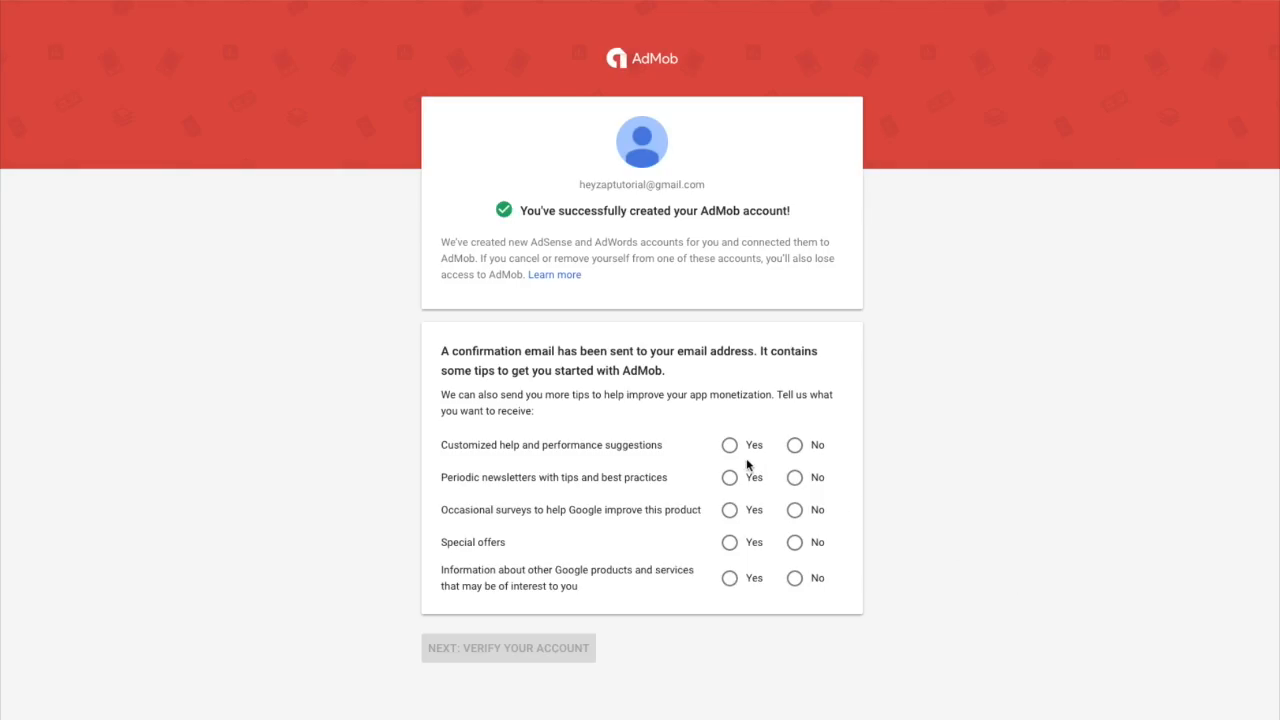
- Decline all five optional tip emails: suggestions, newsletters, surveys, offers and other Google products
{"action": "left_click", "coordinate": [795, 446]}
{"action": "left_click", "coordinate": [794, 477]}
{"action": "left_click", "coordinate": [794, 510]}
{"action": "left_click", "coordinate": [794, 542]}
{"action": "left_click", "coordinate": [794, 578]}
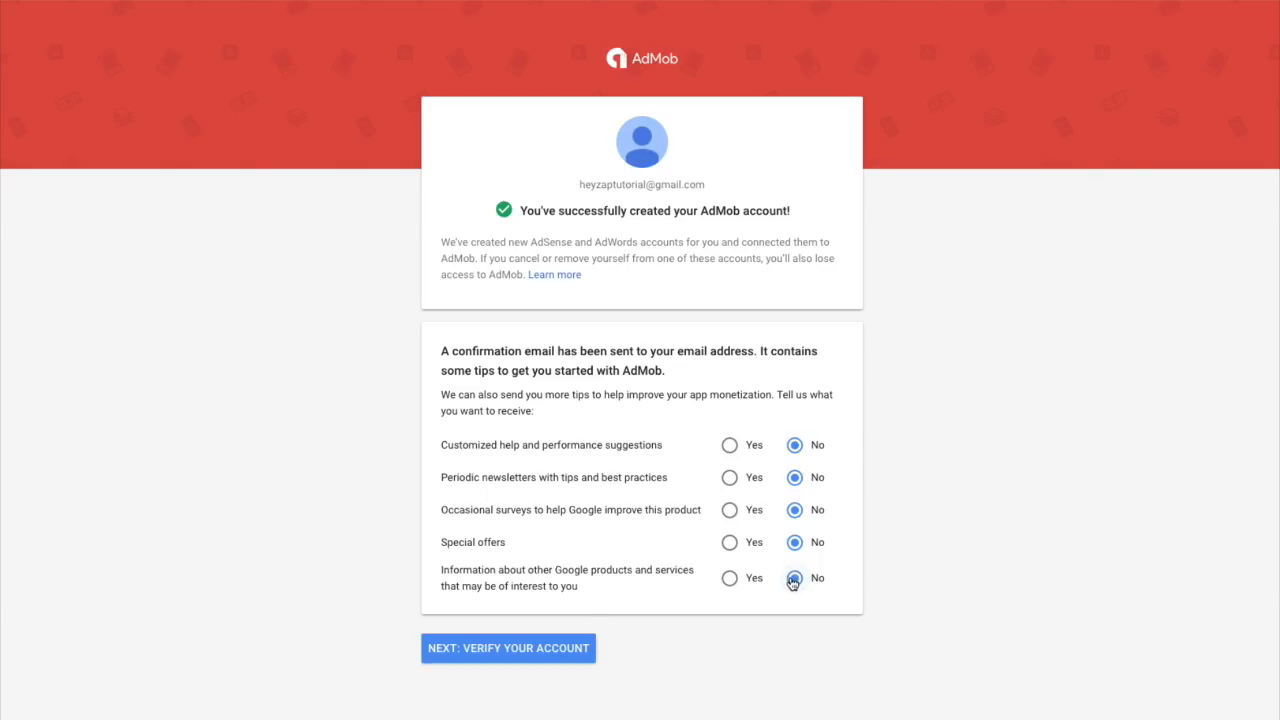
- Verify the account with the PIN received by text and continue to AdMob Home
{"action": "left_click", "coordinate": [522, 652]}
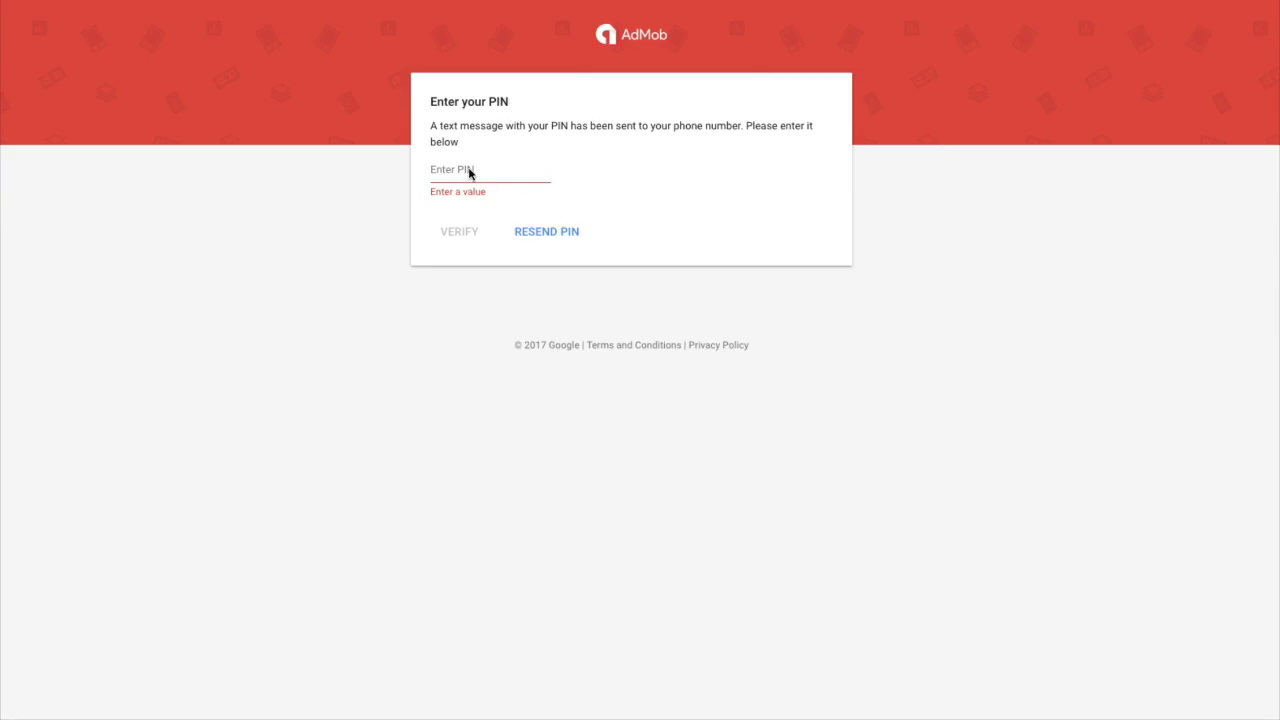
{"action": "left_click", "coordinate": [469, 170]}
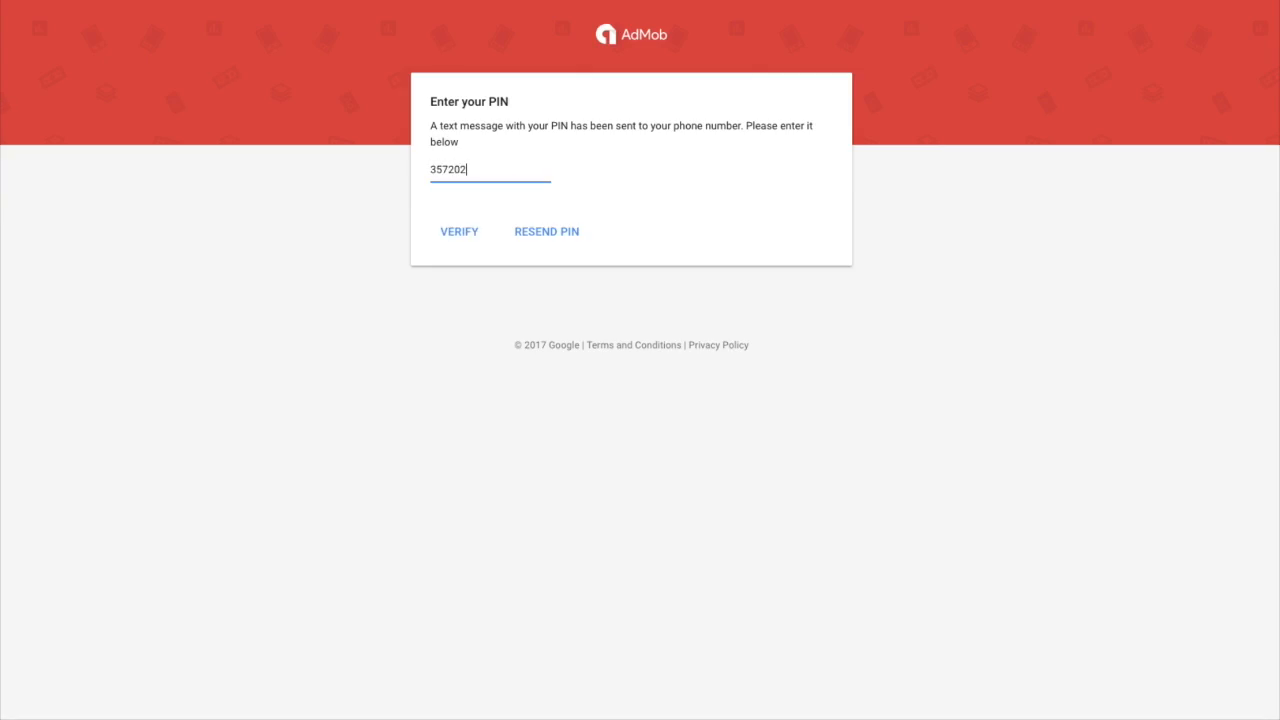
{"action": "left_click", "coordinate": [445, 234]}
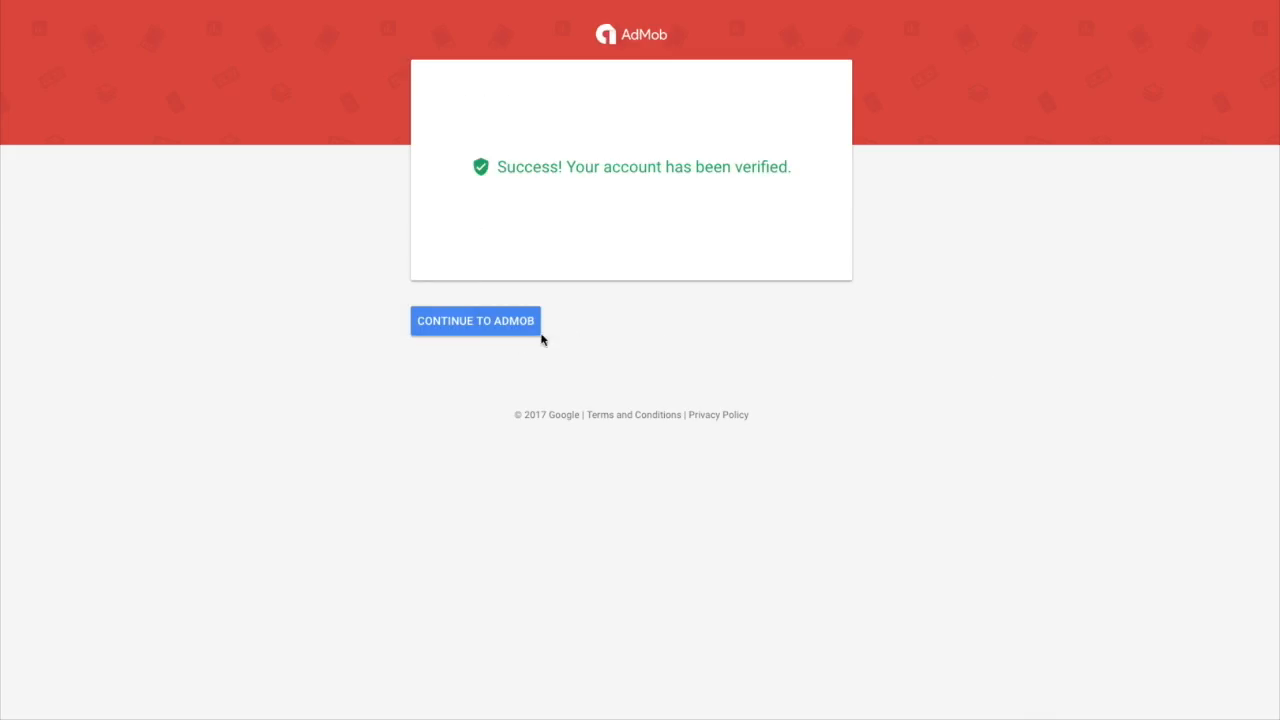
{"action": "left_click", "coordinate": [491, 331]}
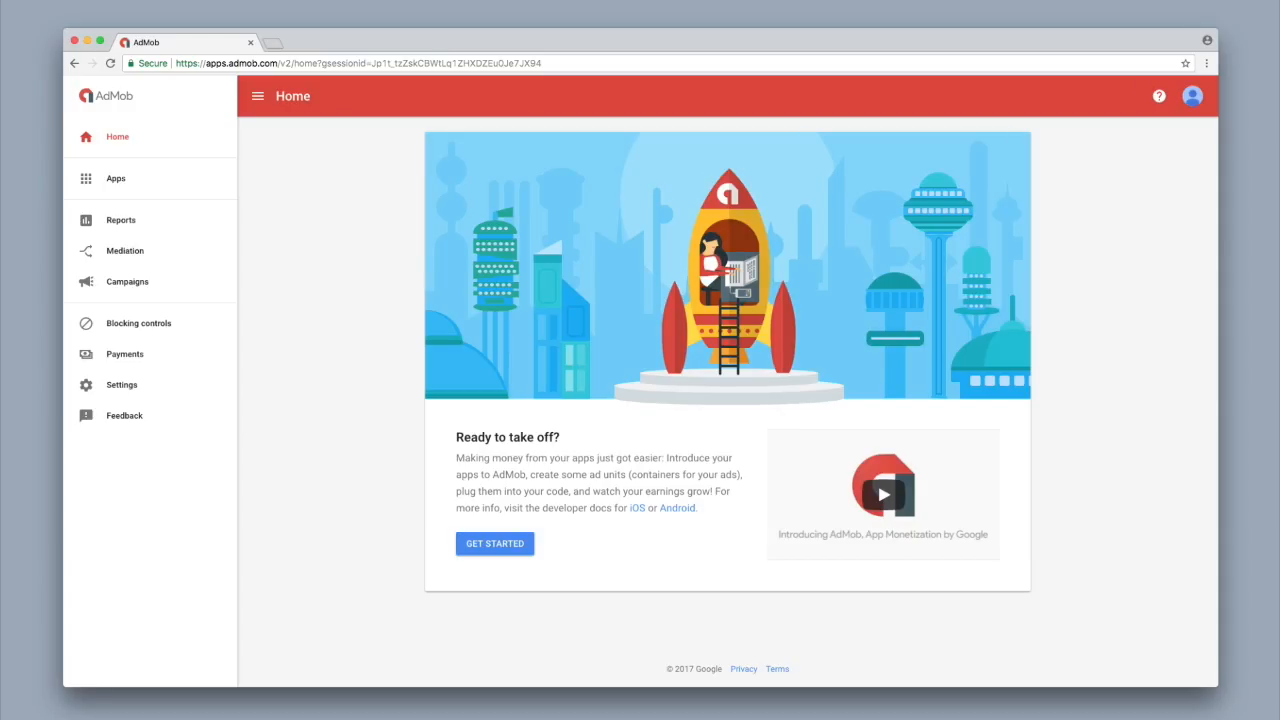
- Add the unpublished iOS app 'Best Game Ever' and begin creating its first ad unit
{"action": "left_click", "coordinate": [470, 547]}
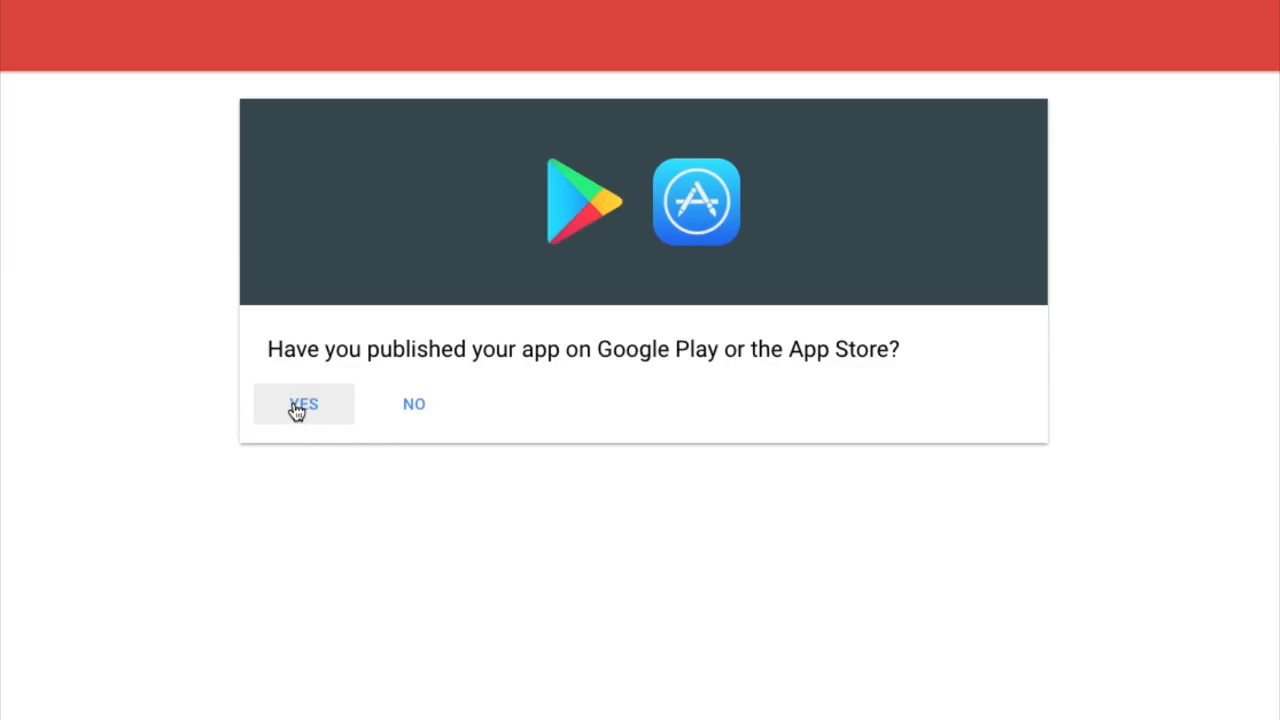
{"action": "left_click", "coordinate": [414, 408]}
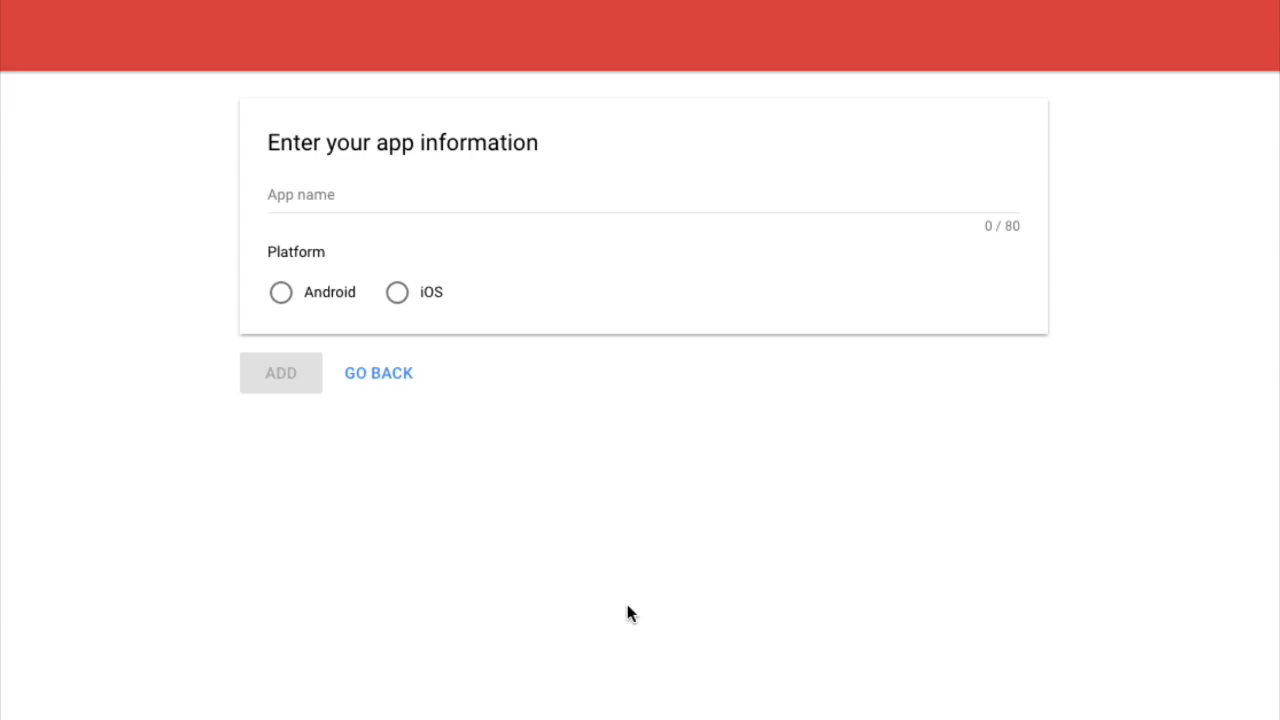
{"action": "left_click", "coordinate": [343, 194]}
{"action": "type", "text": "Best Game Ever"}
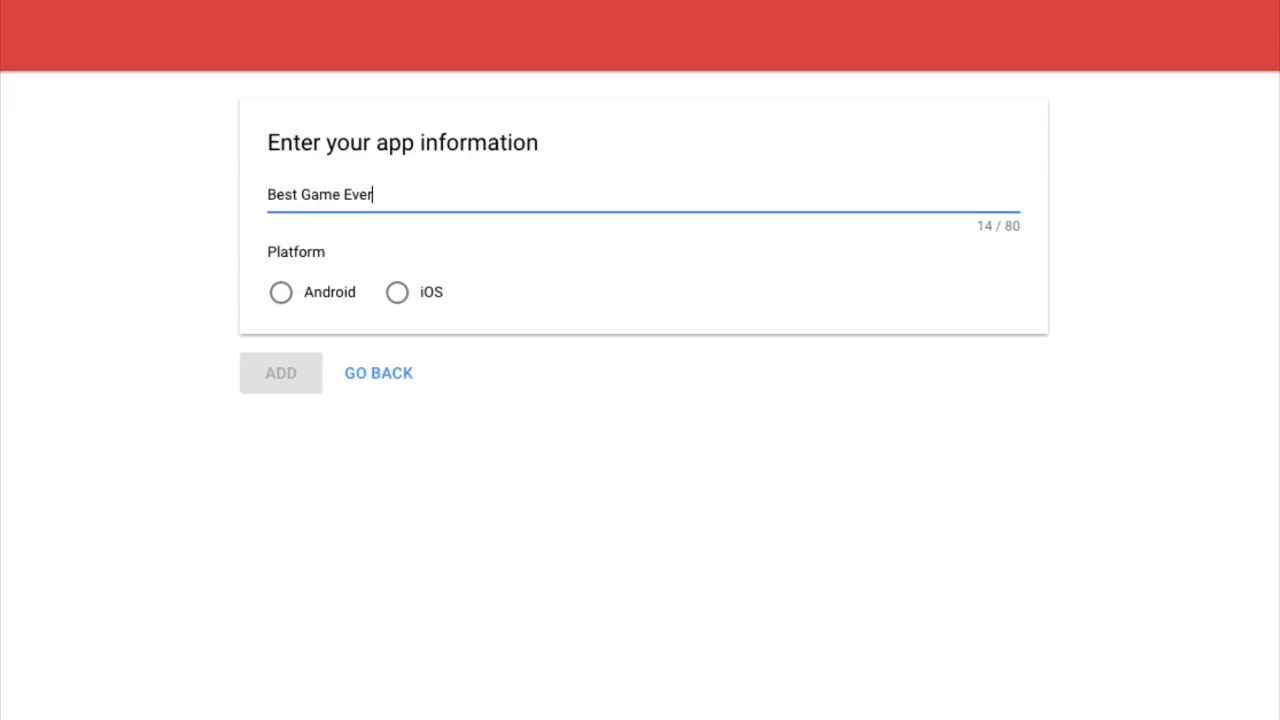
{"action": "left_click", "coordinate": [396, 293]}
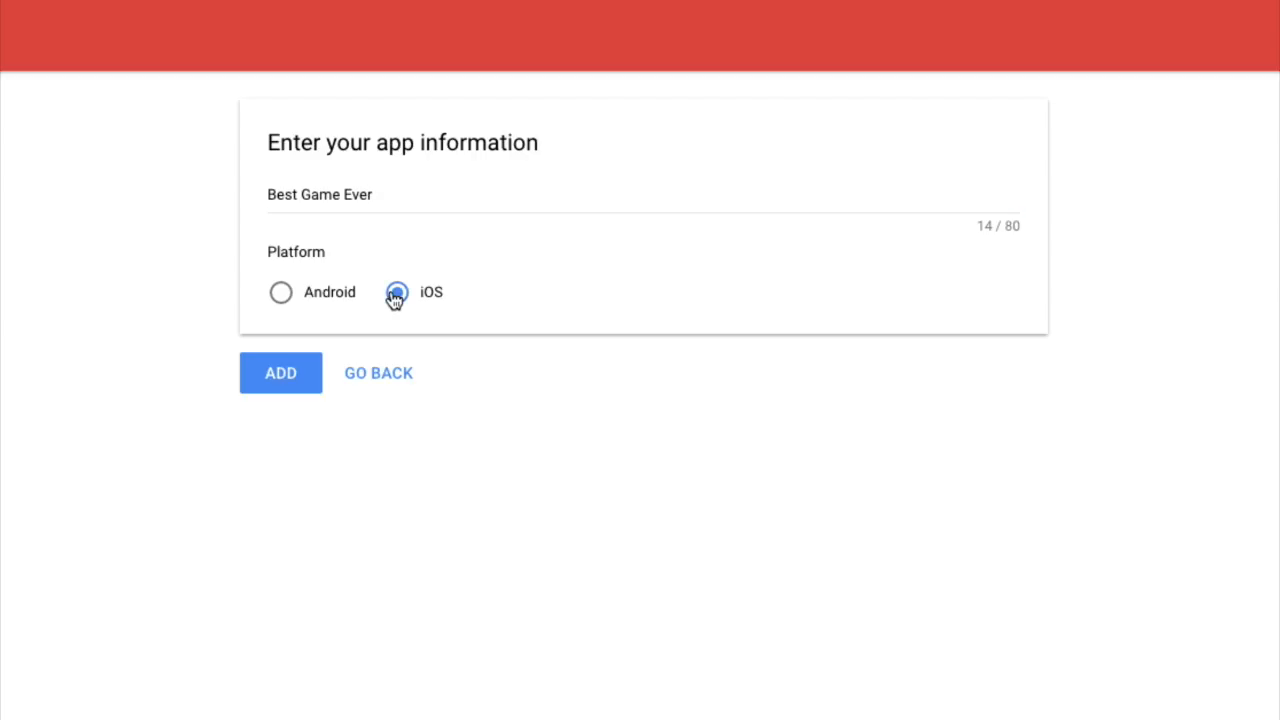
{"action": "left_click", "coordinate": [272, 385]}
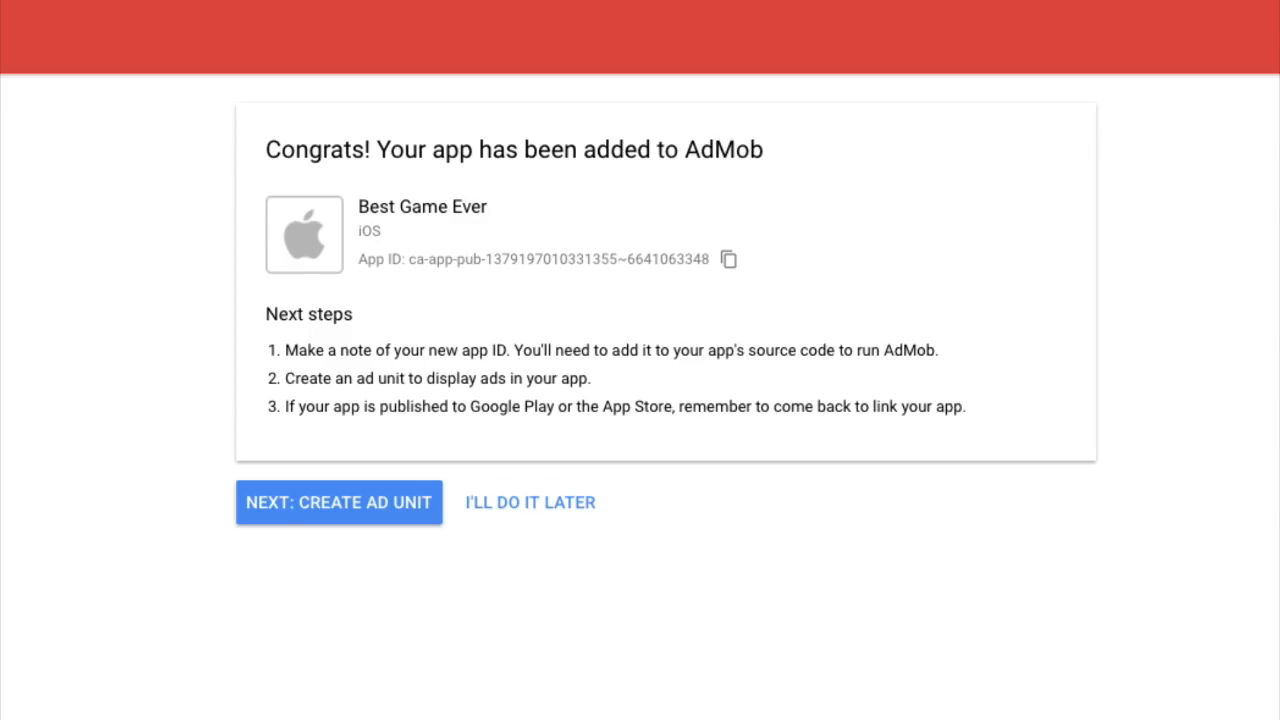
{"action": "left_click", "coordinate": [354, 508]}
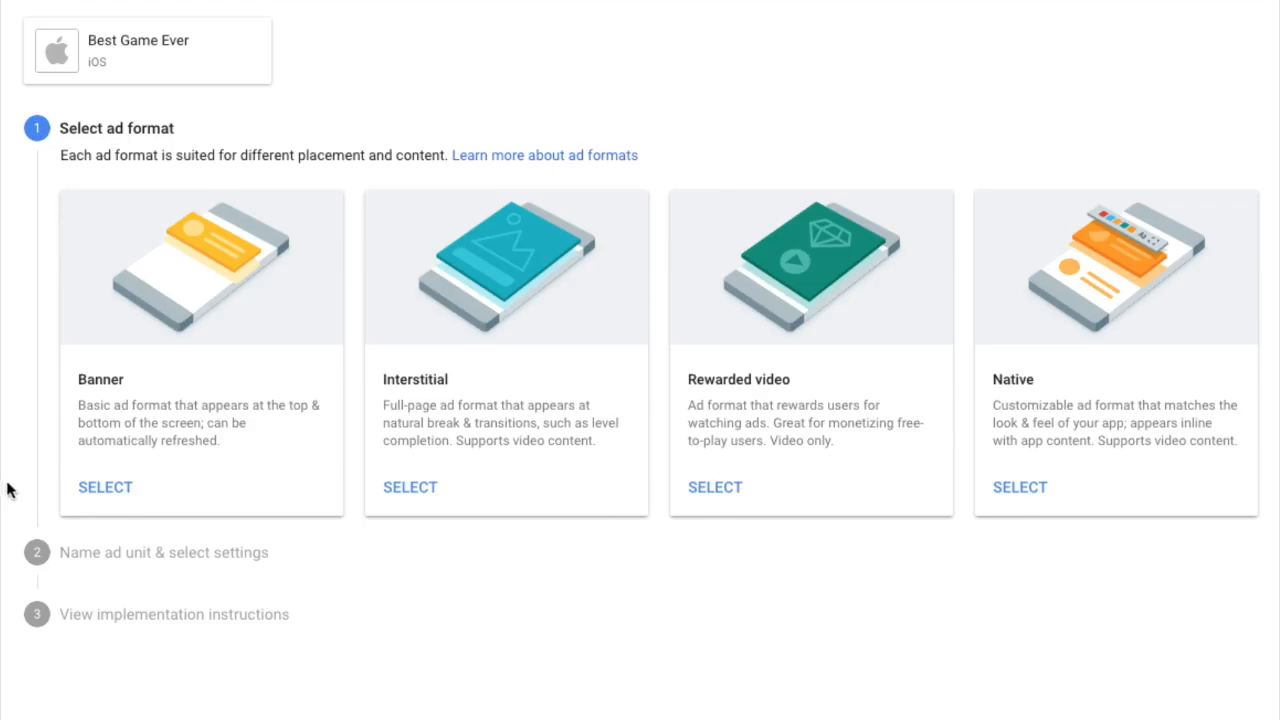
- Create a Banner ad unit named 'Banner For Best Game Ever'
{"action": "left_click", "coordinate": [89, 487]}
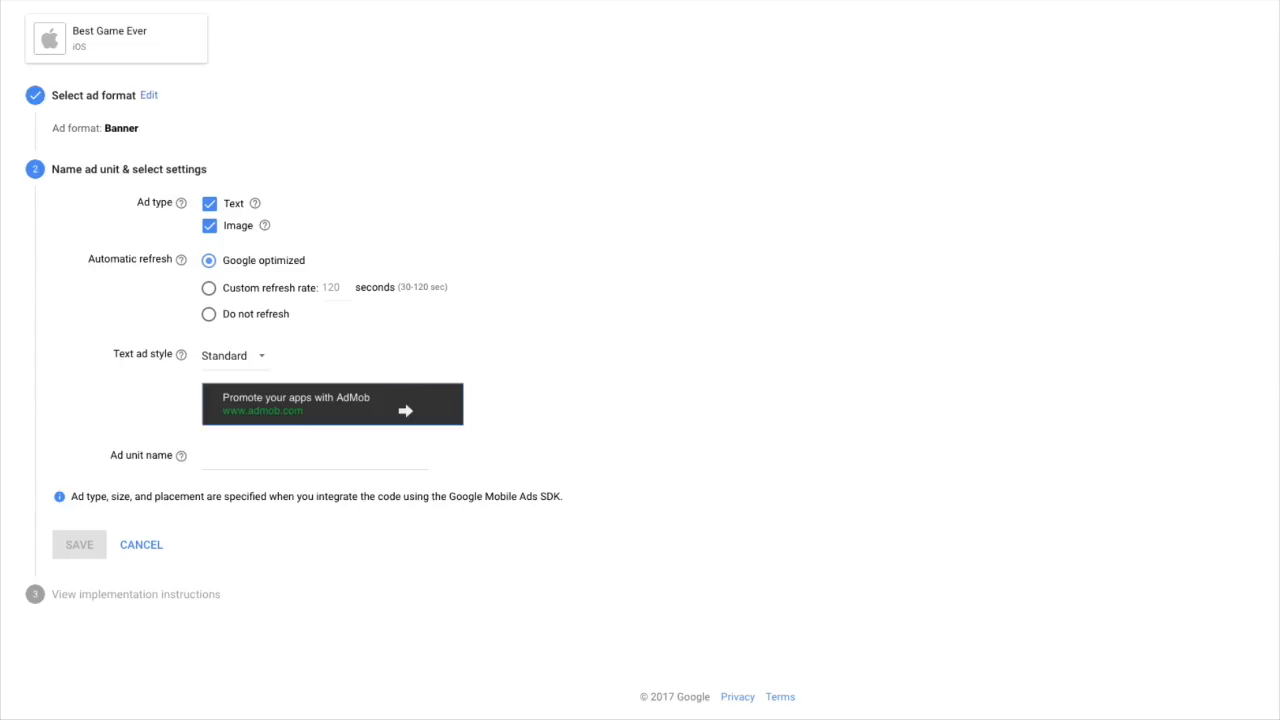
{"action": "left_click", "coordinate": [235, 456]}
{"action": "type", "text": "Banner For Best Game Ever"}
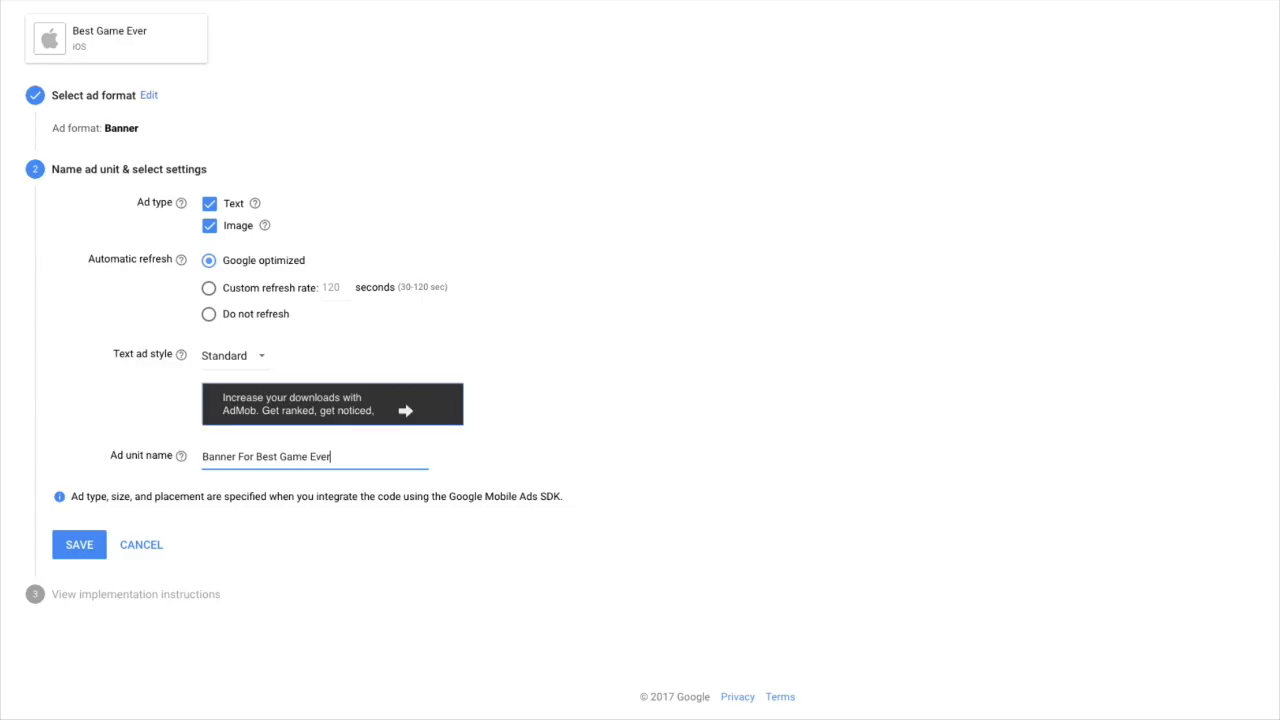
{"action": "left_click", "coordinate": [80, 549]}
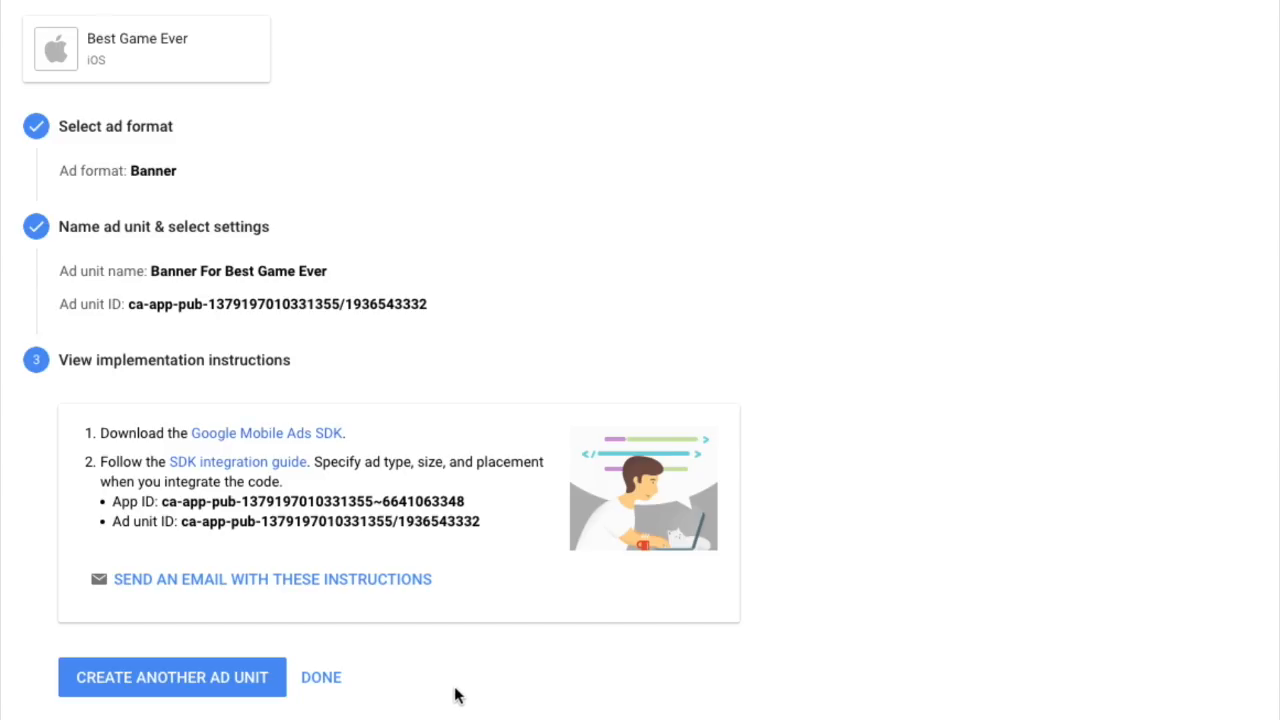
- Email the banner's implementation instructions to the account's own e-mail address
{"action": "left_click", "coordinate": [314, 581]}
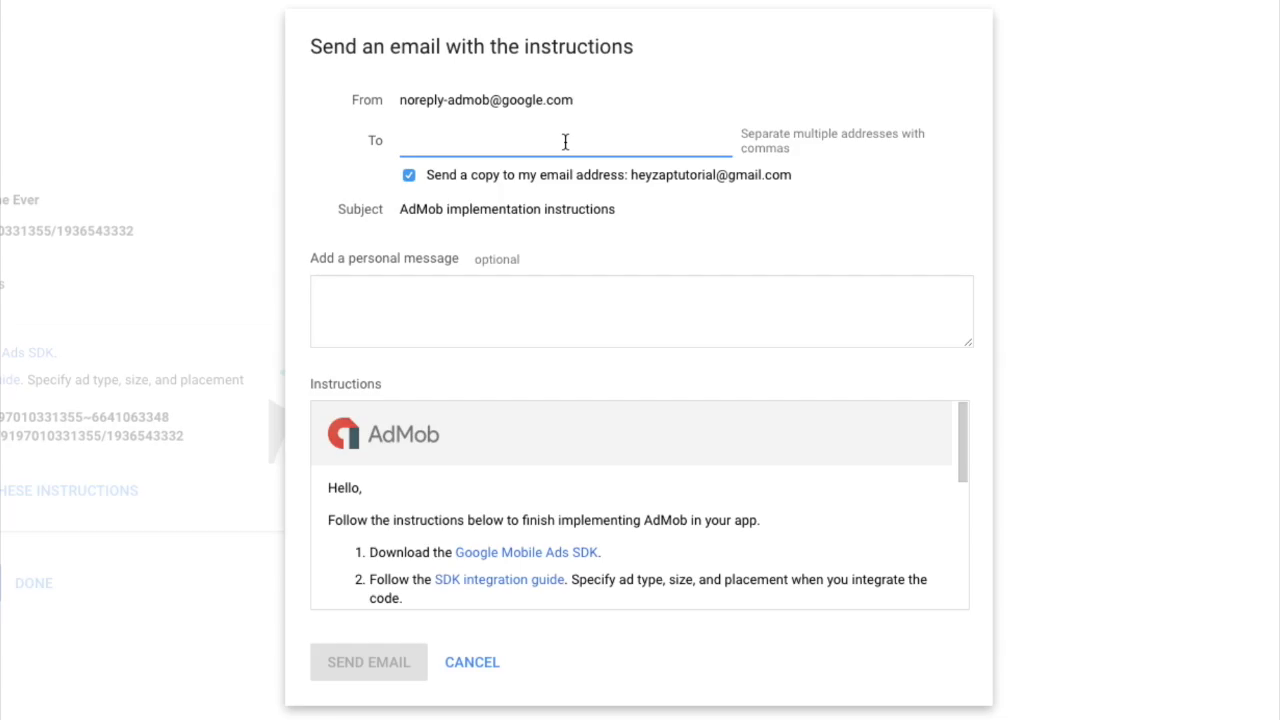
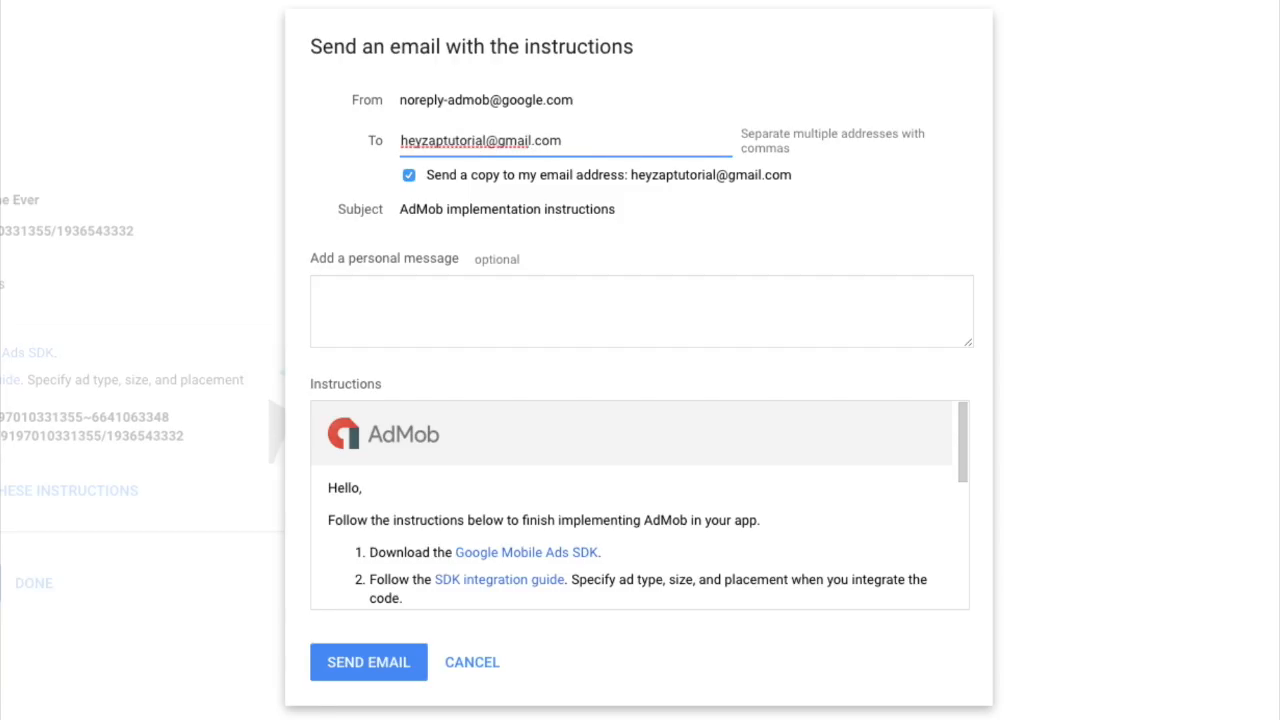
{"action": "left_click", "coordinate": [330, 663]}
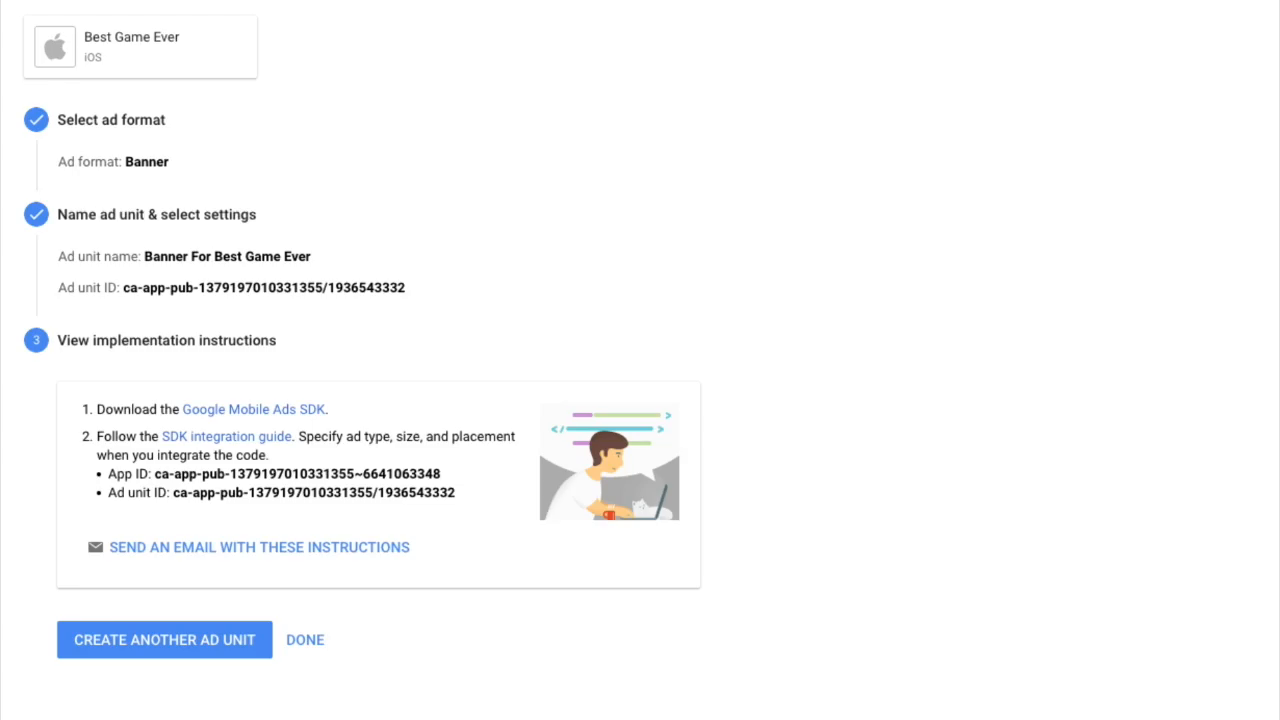
- Create a Rewarded video ad unit named 'Reward For Best Game Ever'
{"action": "left_click", "coordinate": [189, 654]}
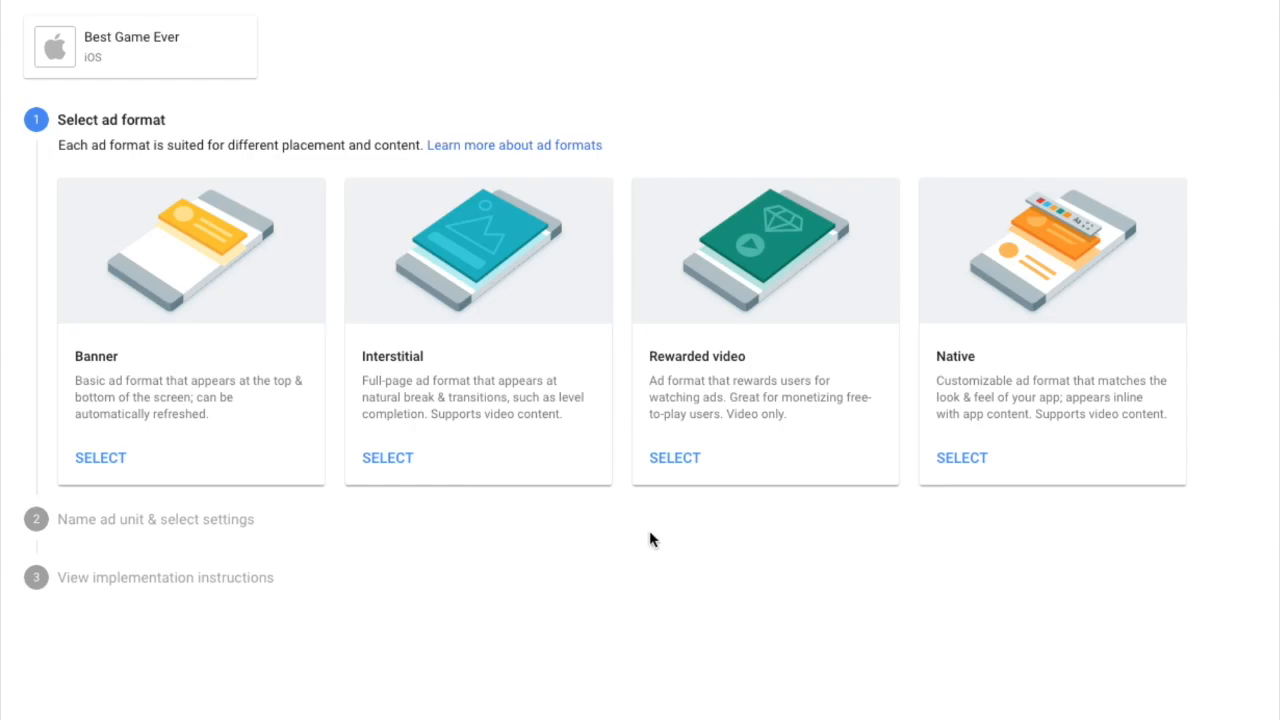
{"action": "left_click", "coordinate": [675, 458]}
{"action": "type", "text": "Reward "}
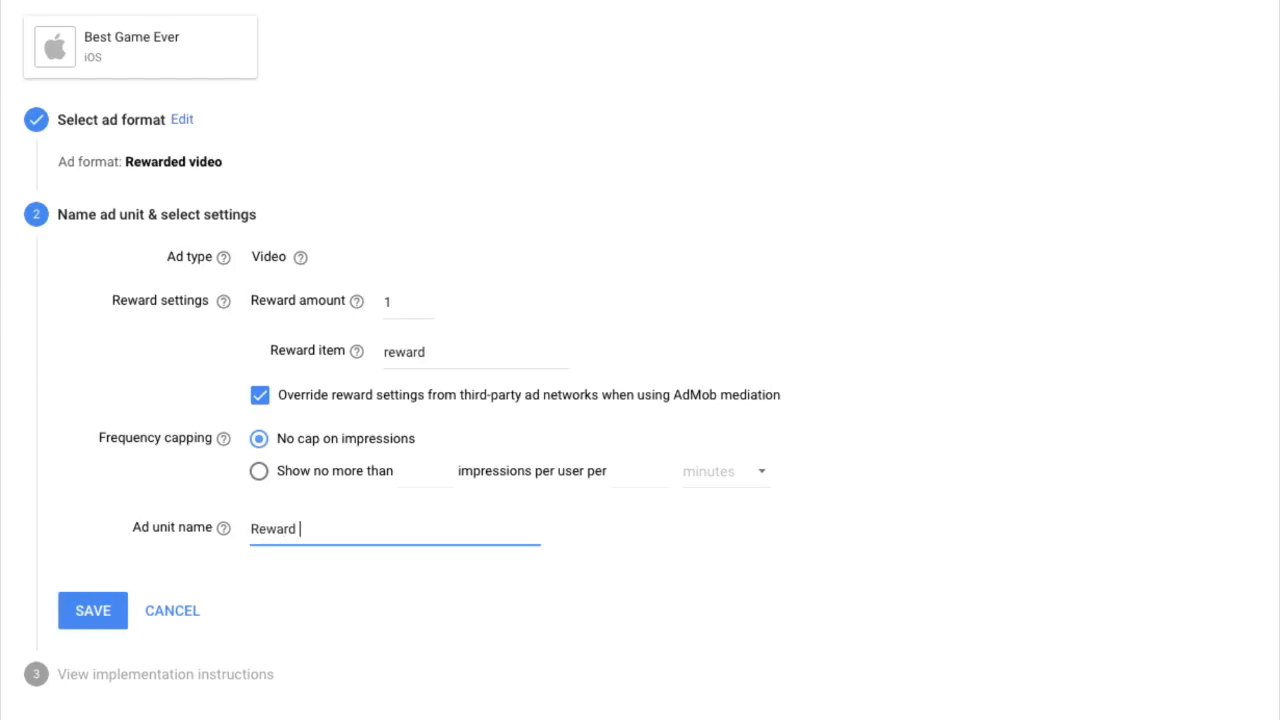
{"action": "type", "text": "For Best Game Ever"}
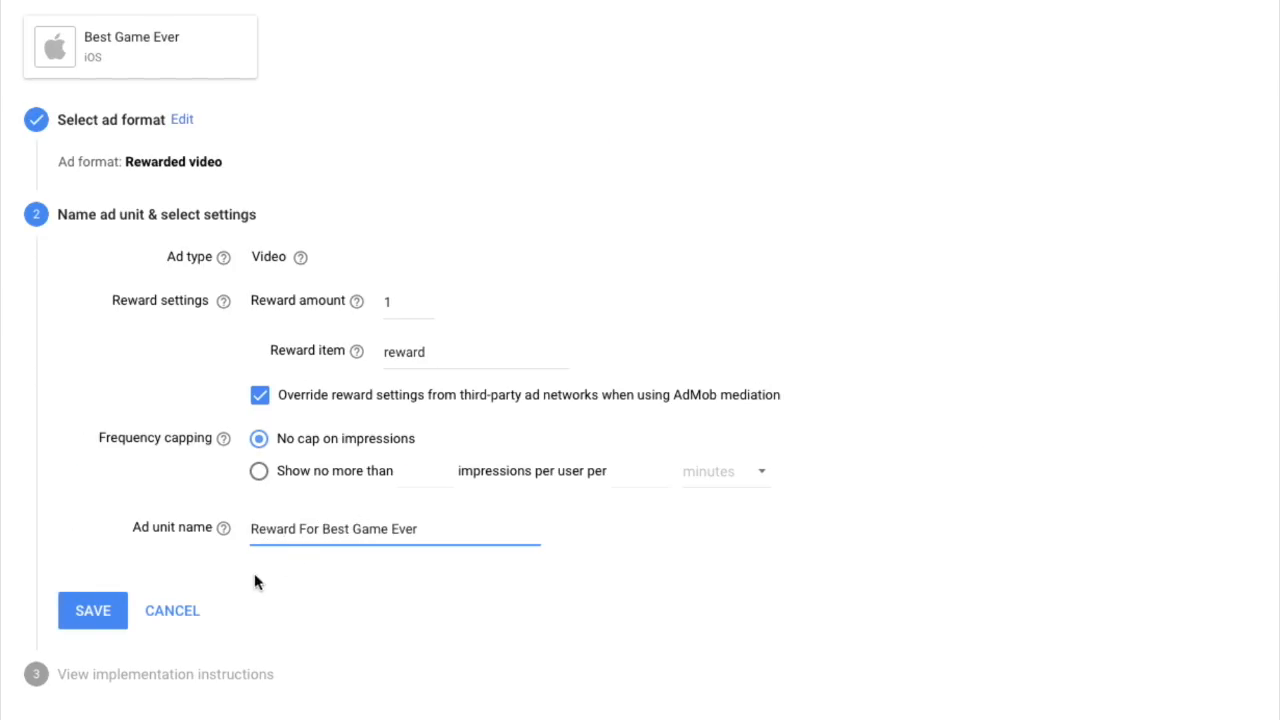
{"action": "left_click", "coordinate": [88, 612]}
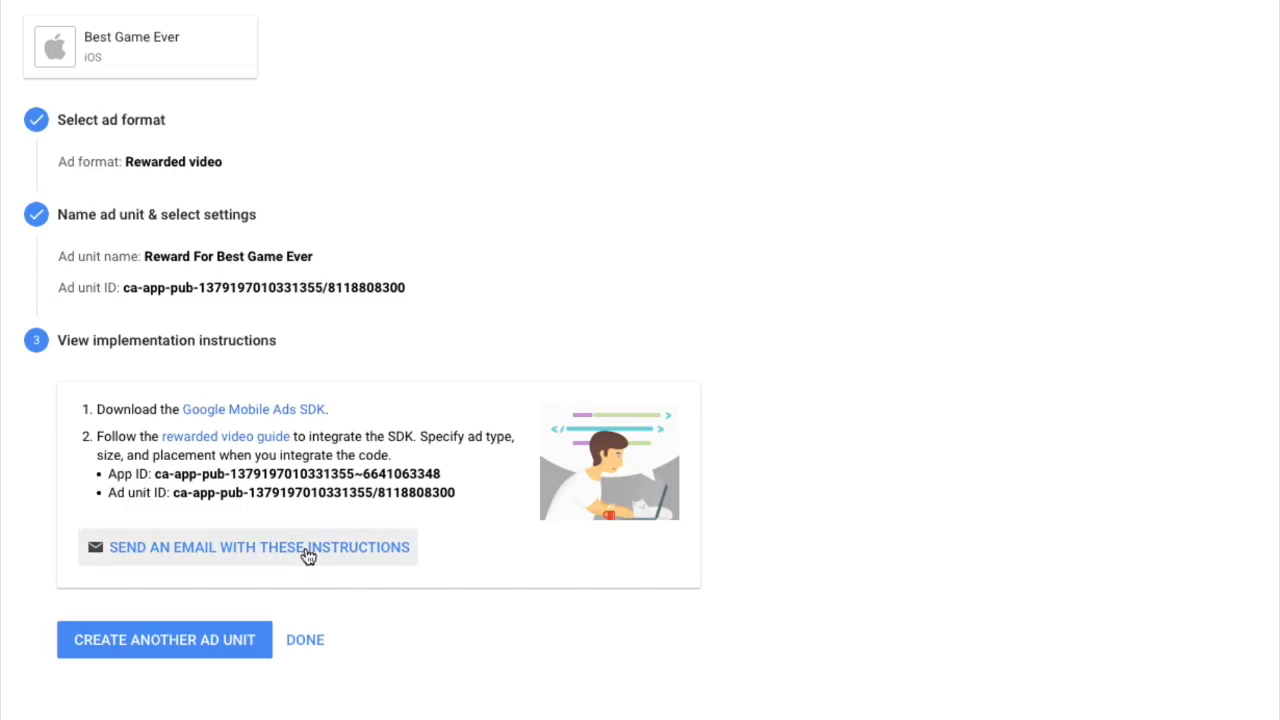
- Email its implementation instructions to the copied account e-mail address, then start another ad unit
{"action": "left_click", "coordinate": [309, 554]}
{"action": "left_click_drag", "start_coordinate": [785, 183], "coordinate": [666, 180]}
{"action": "key", "text": "ctrl+c"}
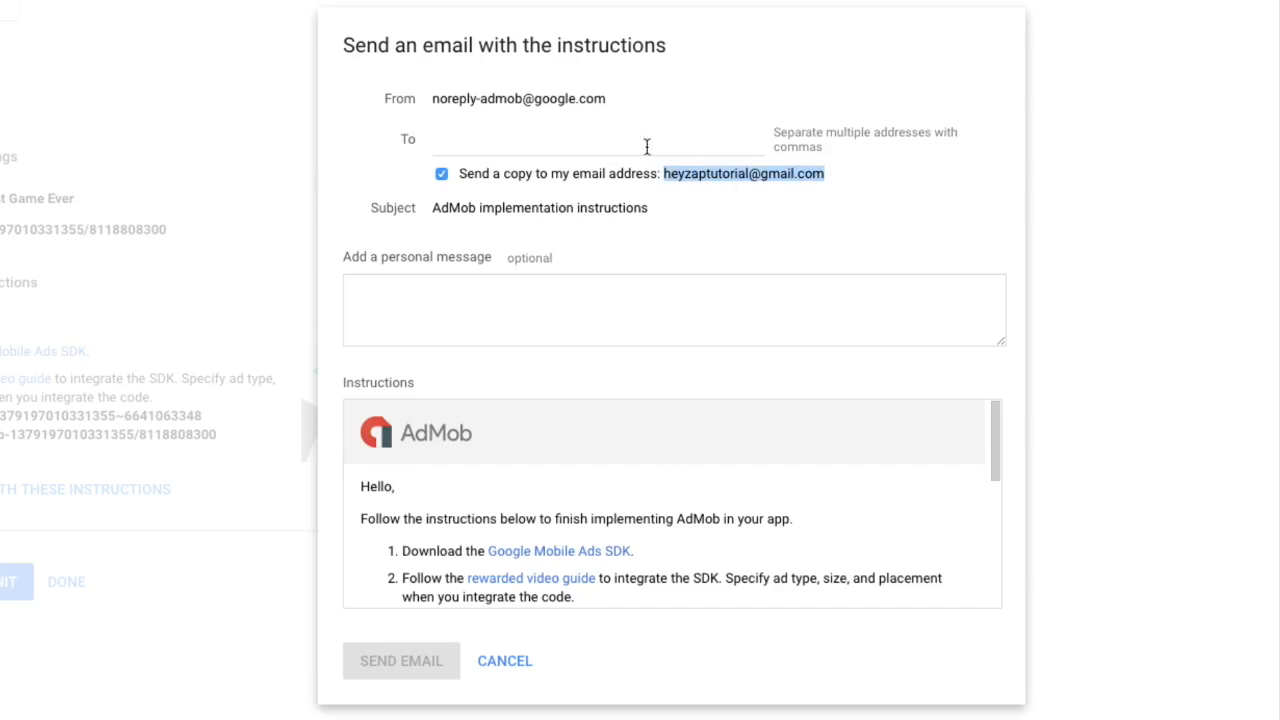
{"action": "left_click", "coordinate": [614, 137]}
{"action": "key", "text": "ctrl+v"}
{"action": "left_click", "coordinate": [391, 672]}
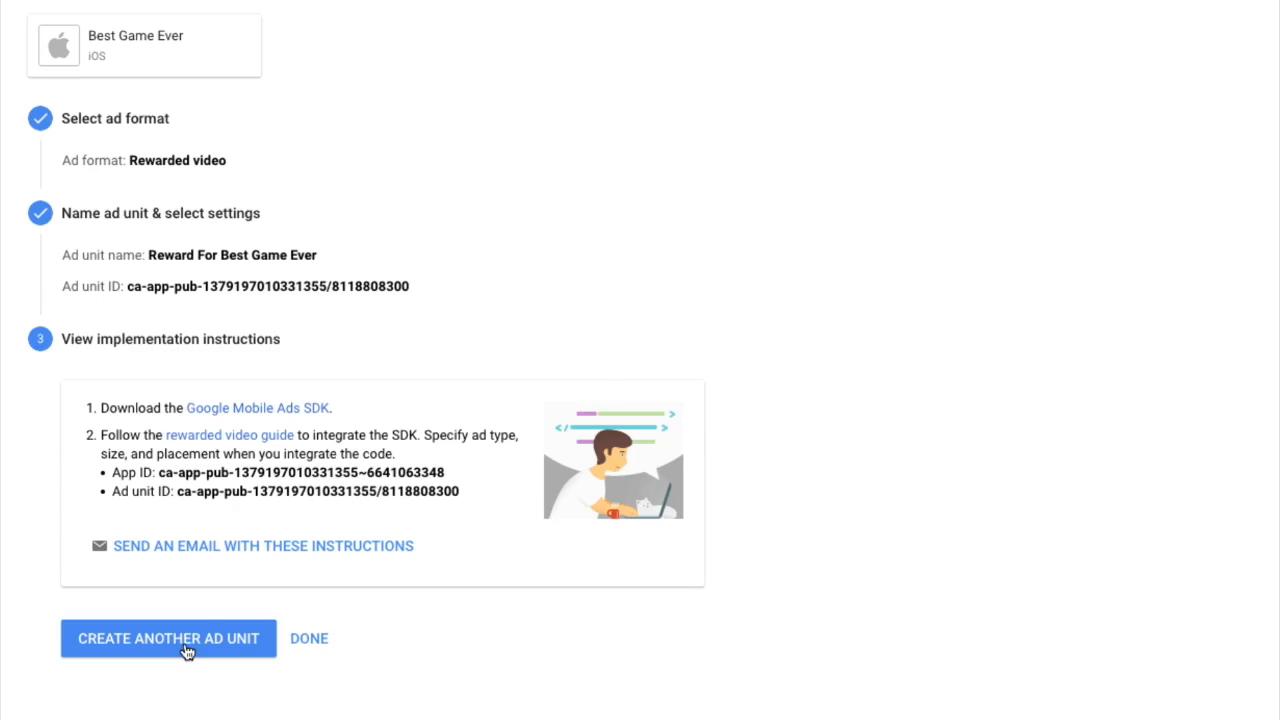
{"action": "left_click", "coordinate": [189, 650]}
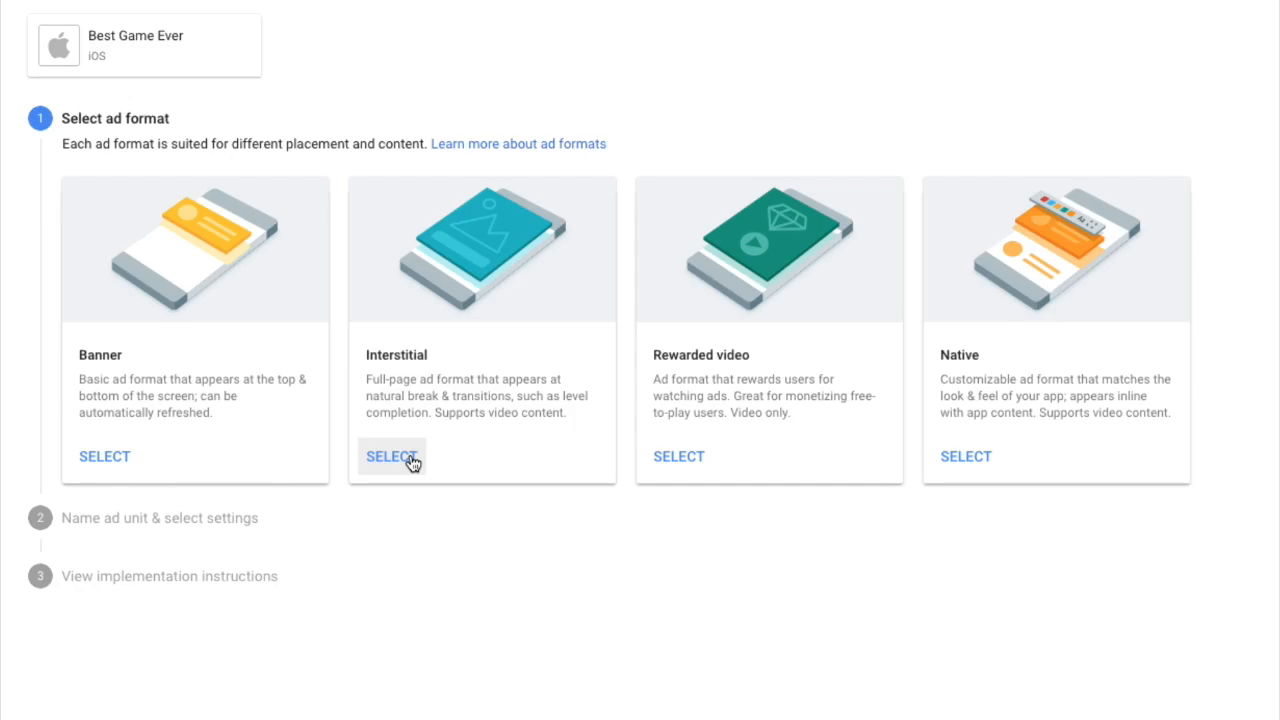
- Create an Interstitial ad unit named 'Interstitial 1 For Best Game Ever'
{"action": "left_click", "coordinate": [390, 457]}
{"action": "type", "text": "In"}
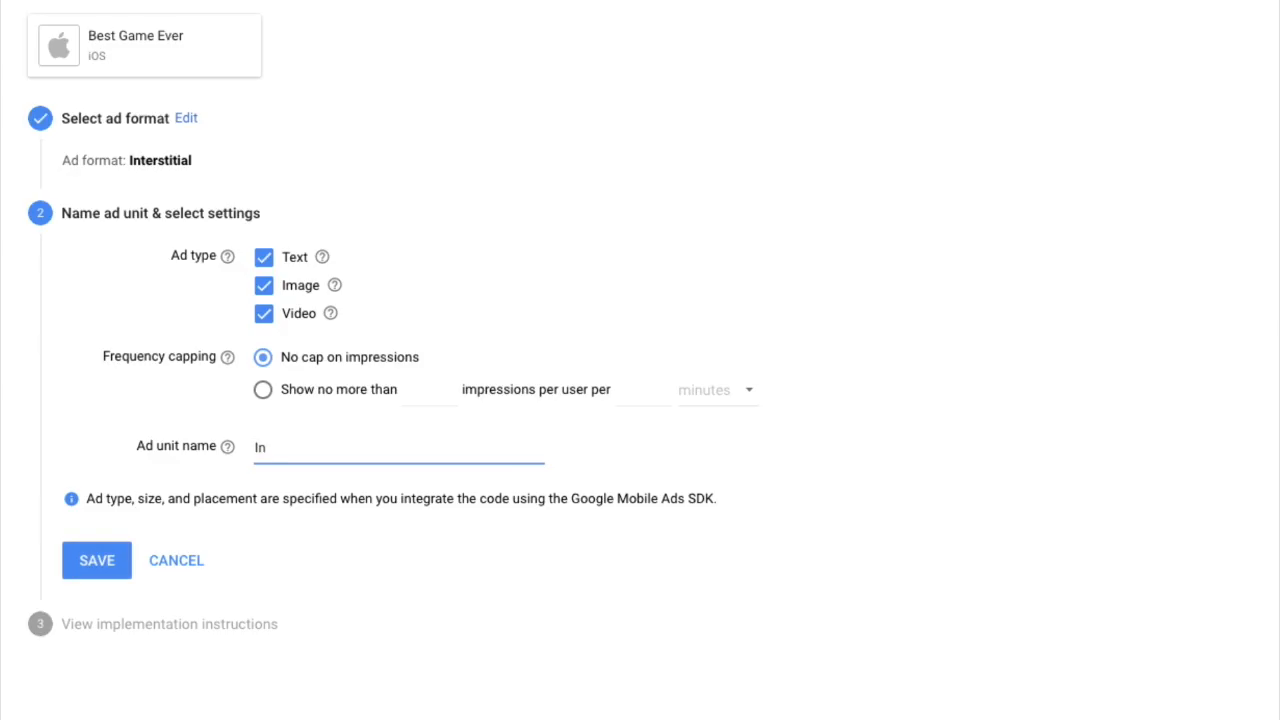
{"action": "type", "text": "terstitial 1 For Best Game"}
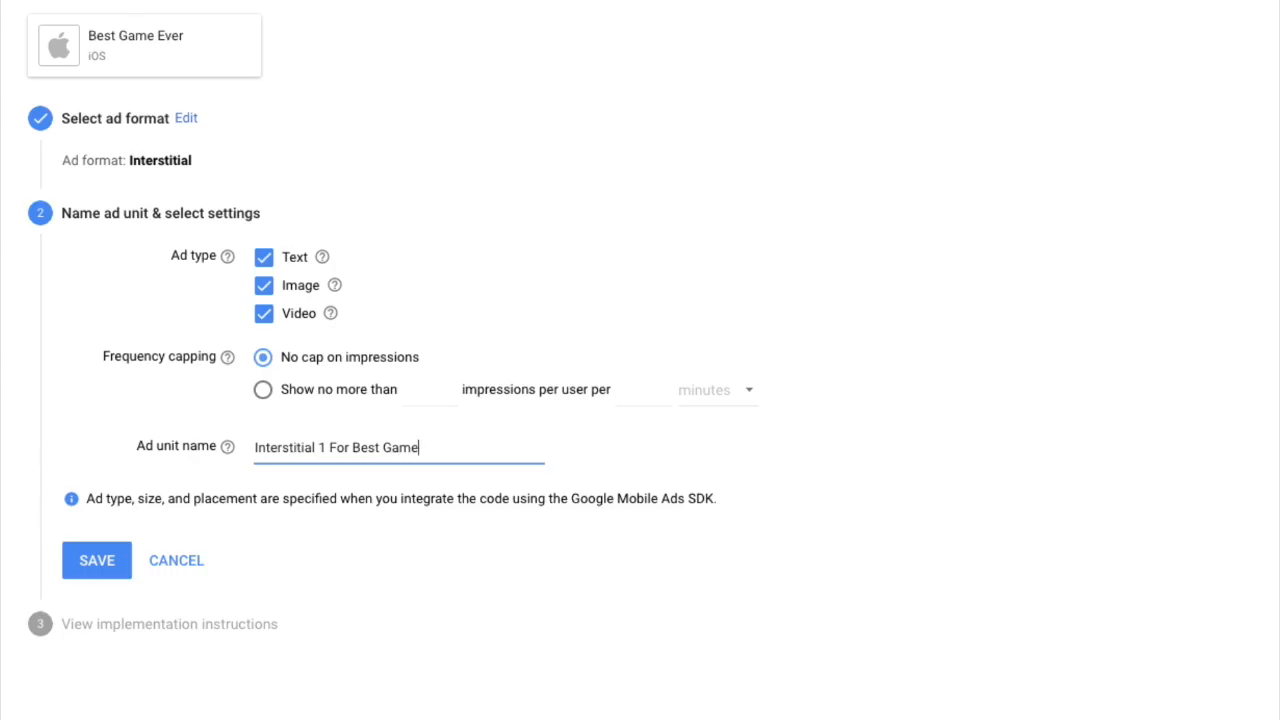
{"action": "type", "text": " Ever"}
{"action": "left_click", "coordinate": [94, 562]}
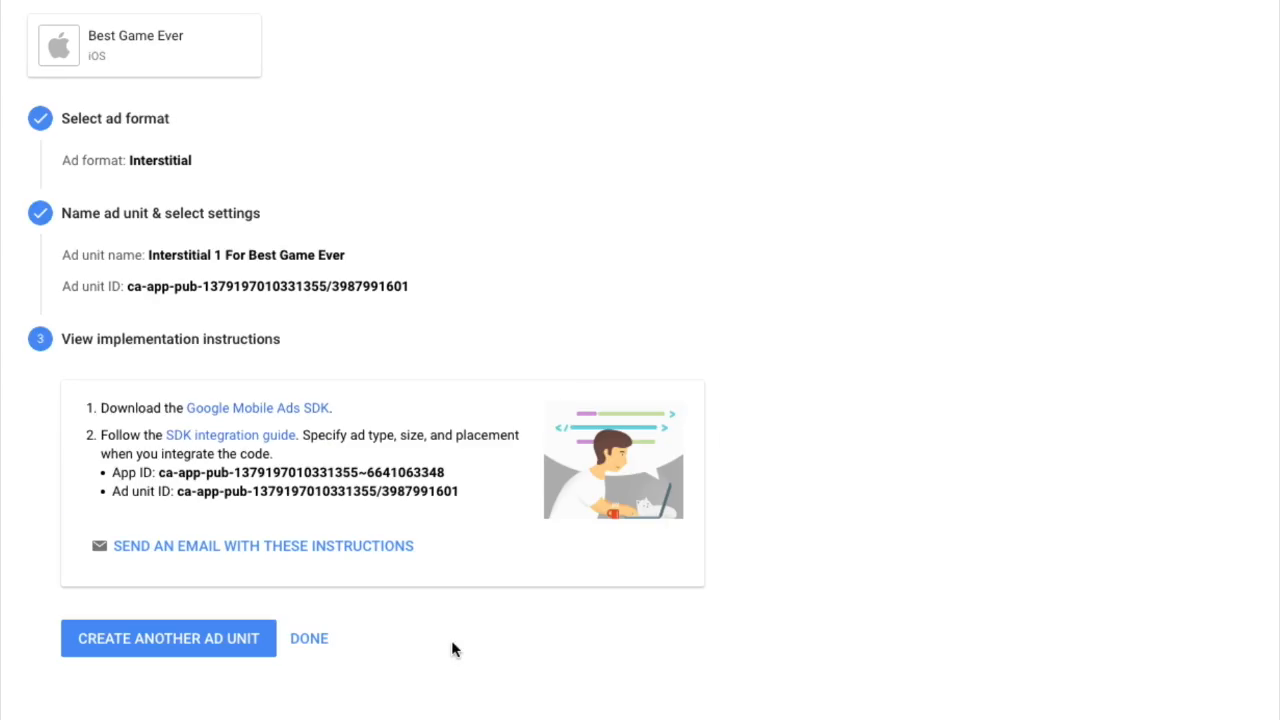
- Email the Interstitial 1 implementation instructions and start another ad unit
{"action": "left_click", "coordinate": [298, 550]}
{"action": "left_click", "coordinate": [375, 662]}
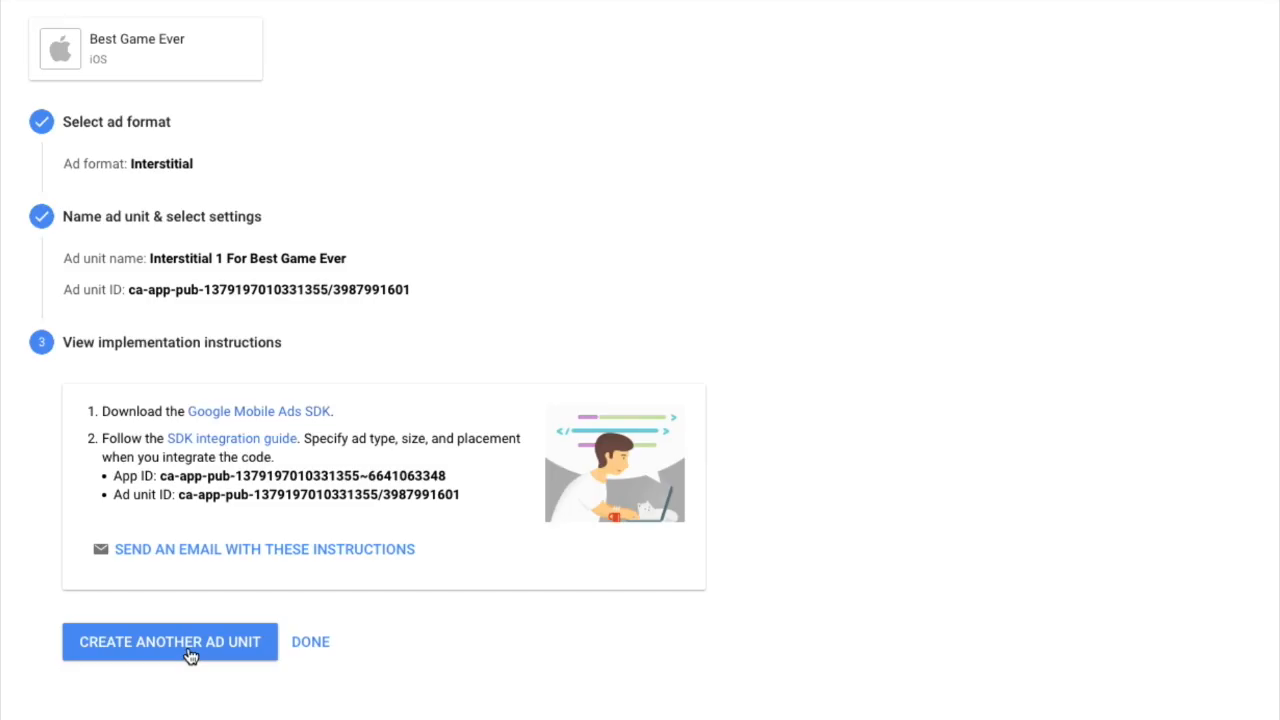
{"action": "left_click", "coordinate": [190, 648]}
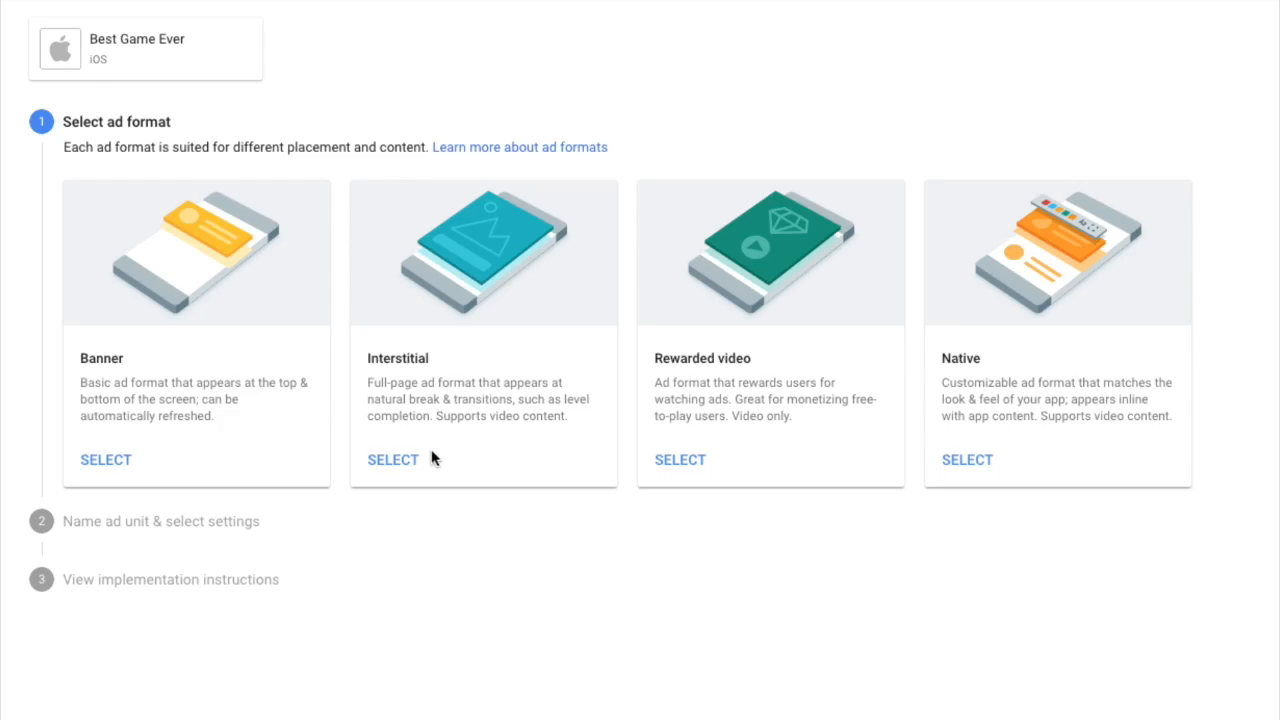
- Create an Interstitial ad unit named 'Interstitial 2 For Best Game Ever'
{"action": "left_click", "coordinate": [393, 459]}
{"action": "left_click", "coordinate": [354, 451]}
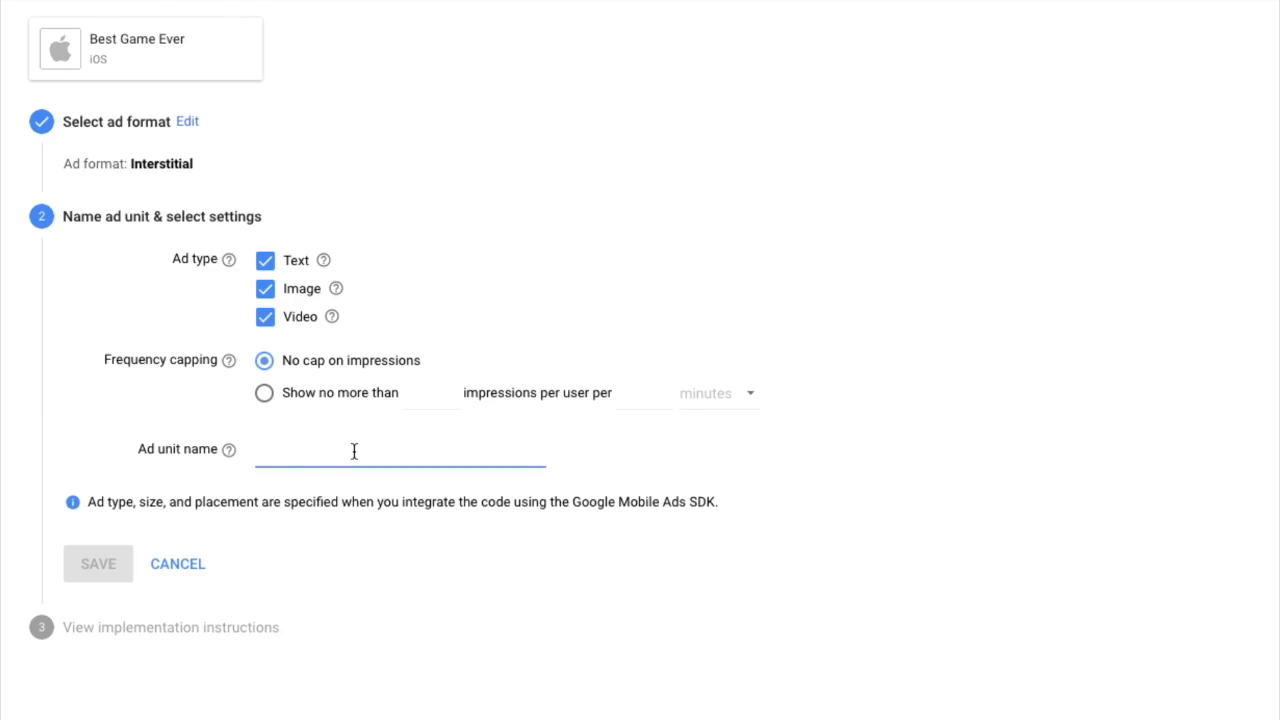
{"action": "type", "text": "Interstitial 2 For Best Game Ever"}
{"action": "left_click", "coordinate": [112, 560]}
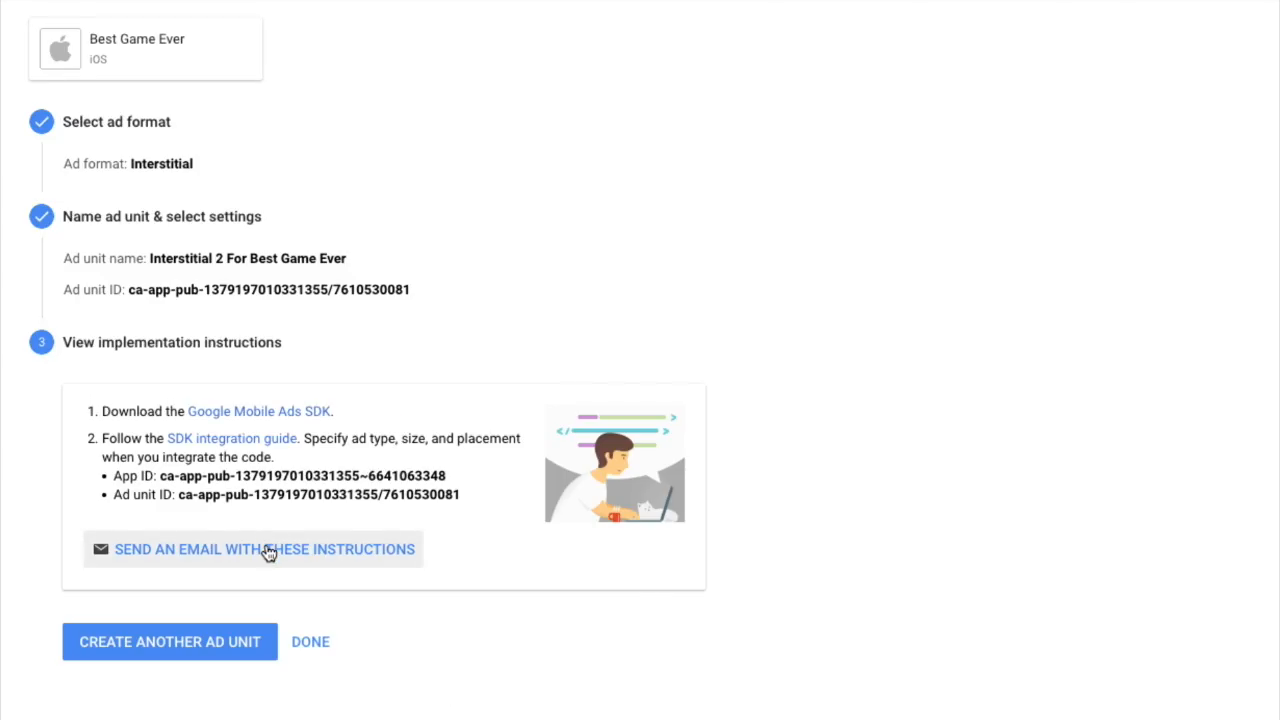
- Email its instructions to the account's e-mail address and return to the ad units list
{"action": "left_click", "coordinate": [268, 551]}
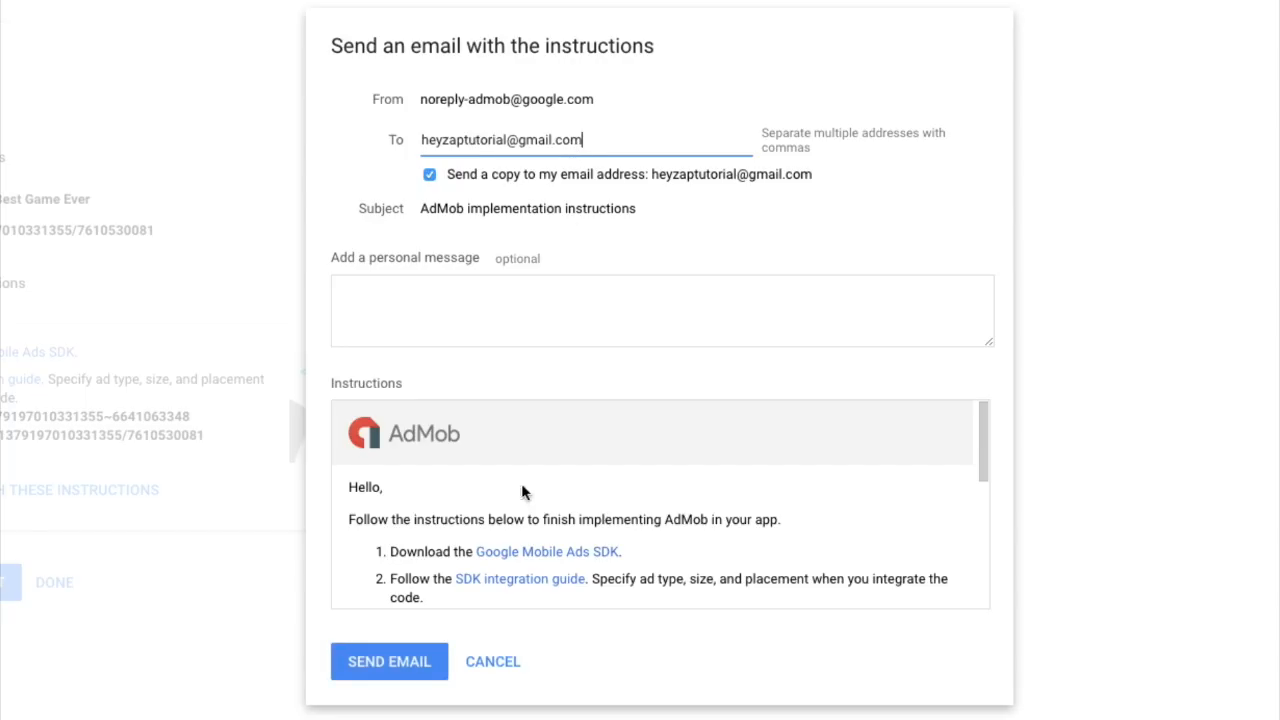
{"action": "left_click", "coordinate": [425, 665]}
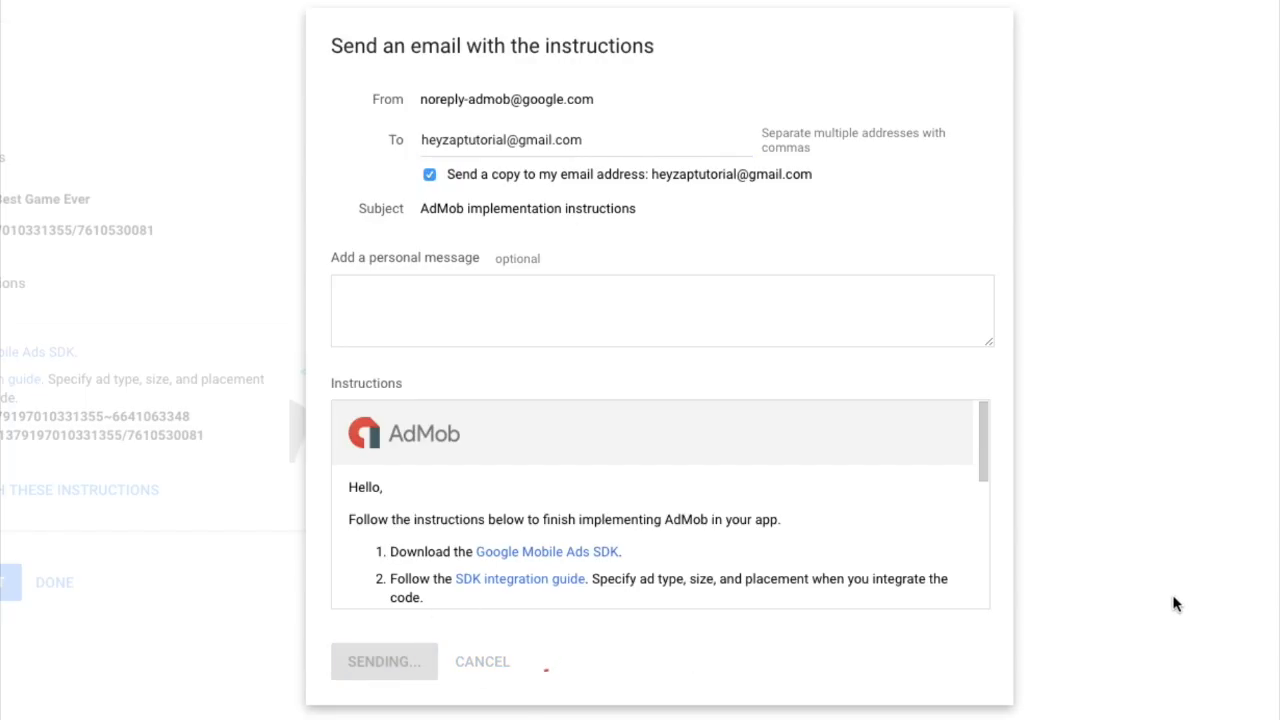
{"action": "left_click", "coordinate": [301, 646]}
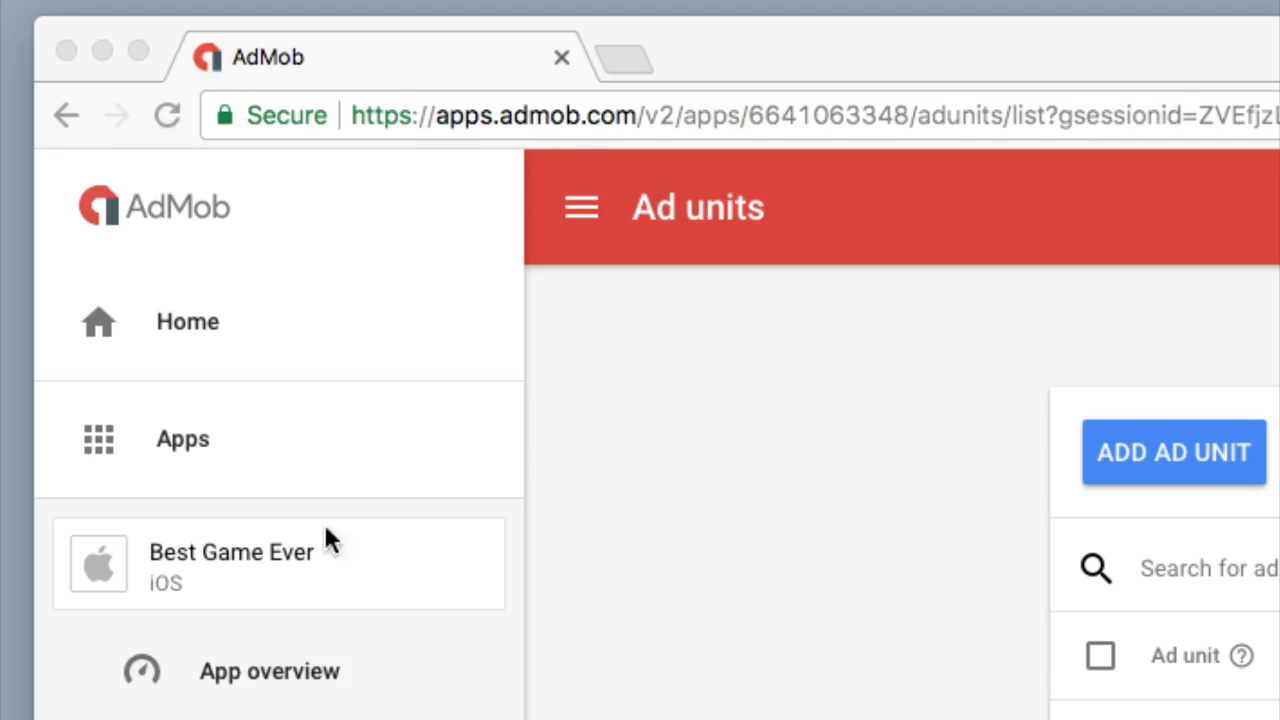
- Go to the AdMob Home dashboard and open the fix for missing payment information
{"action": "left_click", "coordinate": [177, 324]}
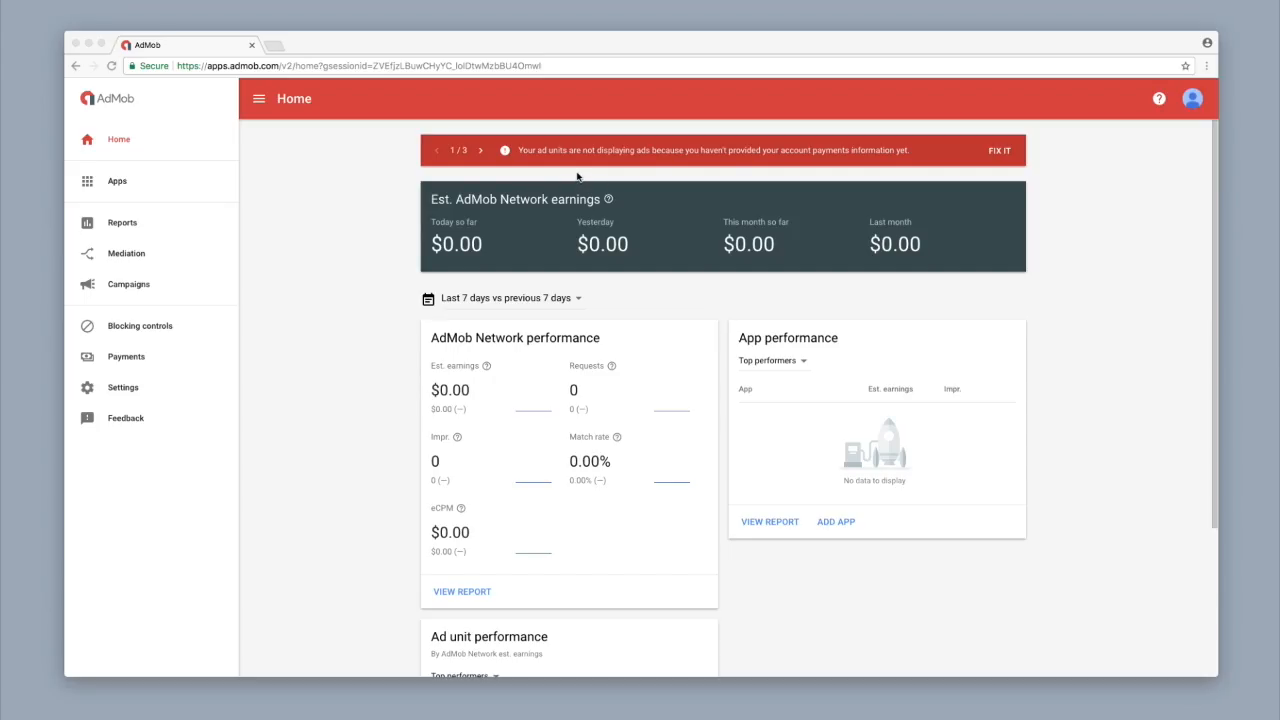
{"action": "left_click", "coordinate": [993, 153]}
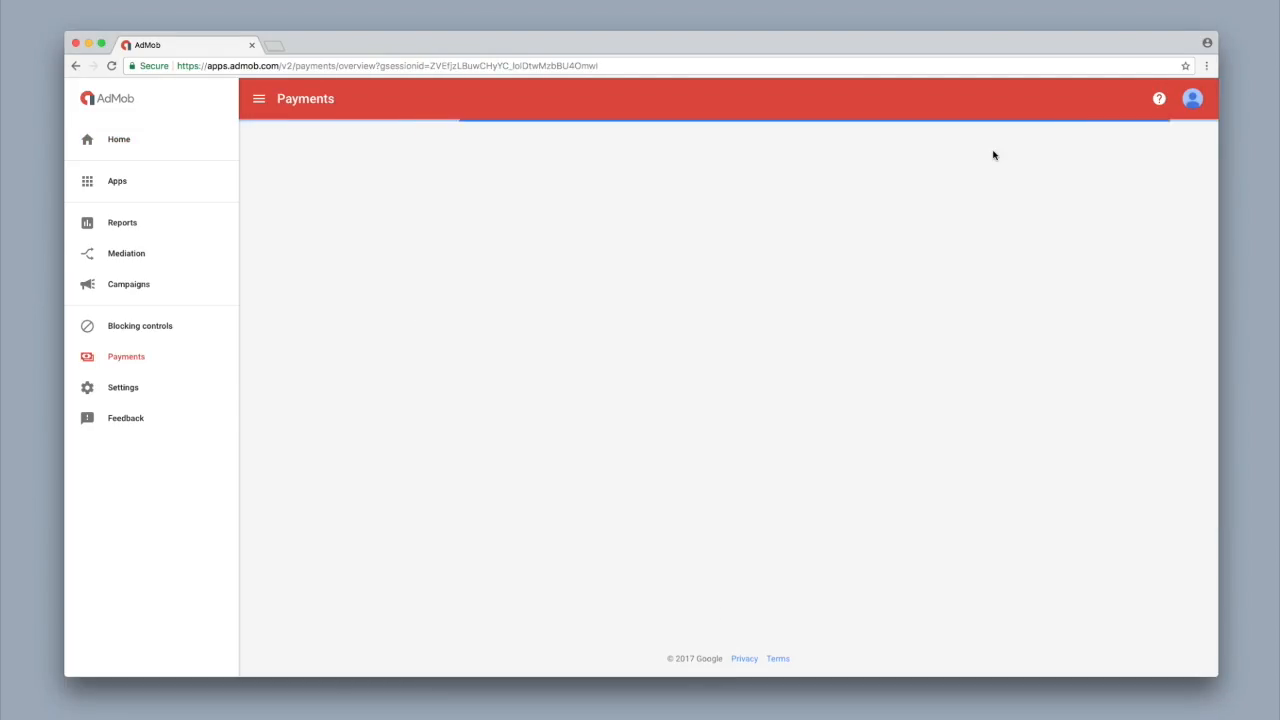
- Look at the payment details form on the Payments overview, then scroll the Home dashboard
{"action": "left_click", "coordinate": [736, 253]}
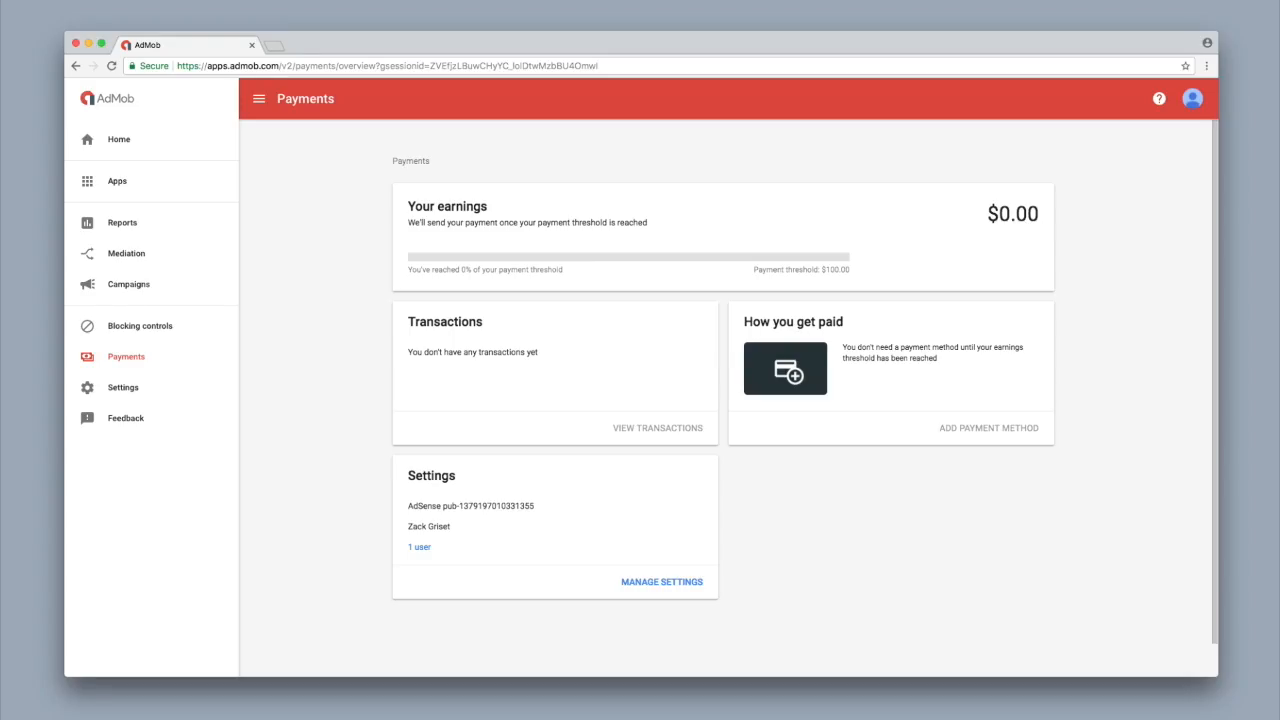
{"action": "left_click", "coordinate": [122, 142]}
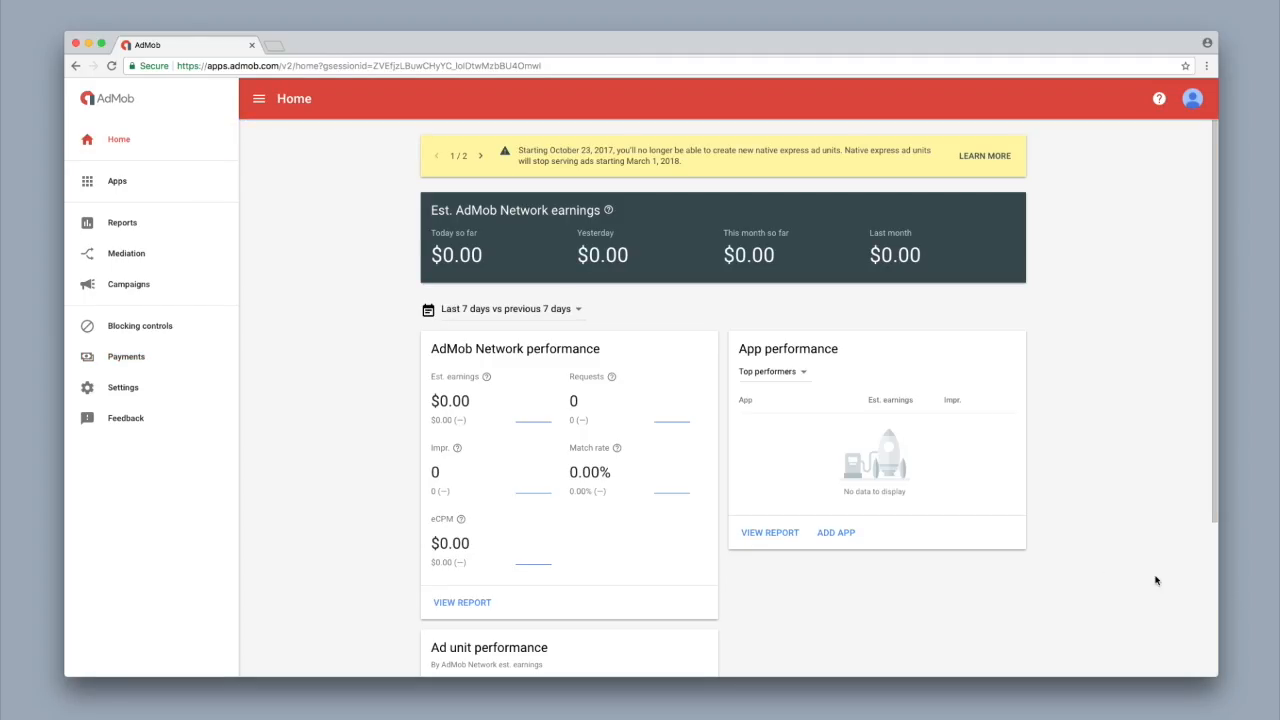
{"action": "scroll", "coordinate": [1155, 580], "scroll_direction": "down", "scroll_amount": 1}
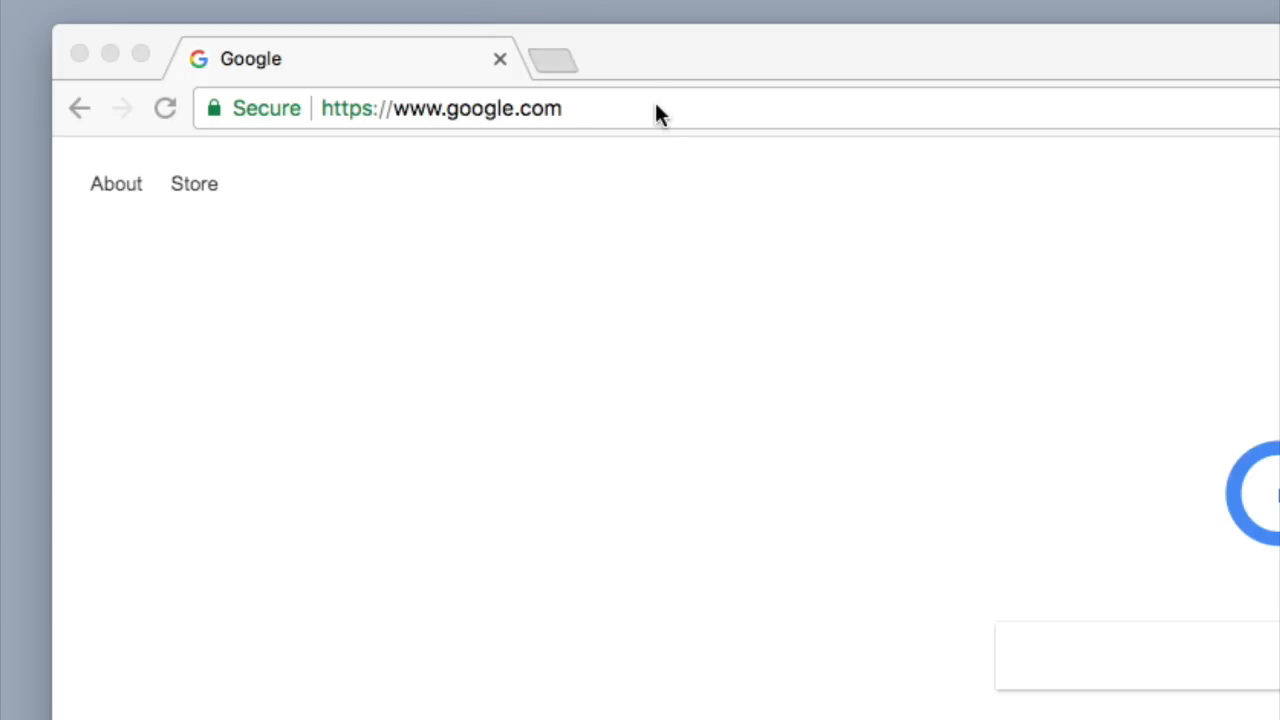
- Go to heyzap.com and open the Sign Up page
{"action": "left_click", "coordinate": [660, 108]}
{"action": "type", "text": "heyzap.com"}
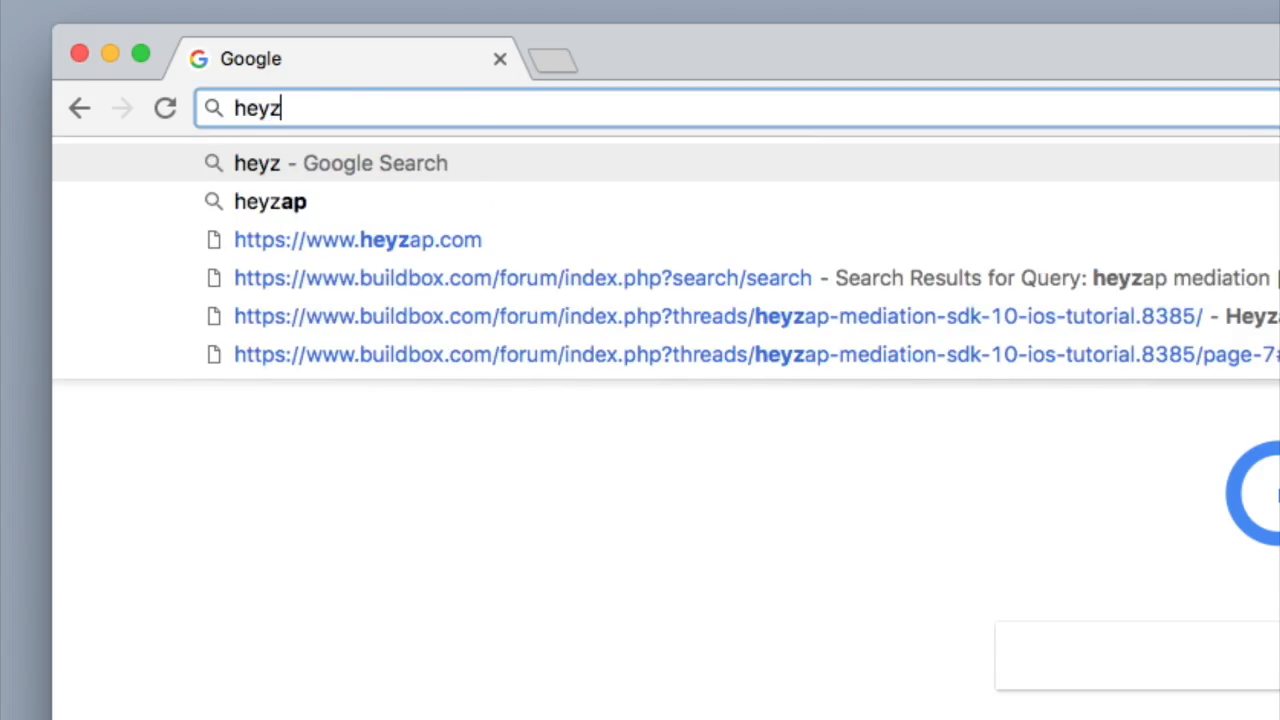
{"action": "key", "text": "Return"}
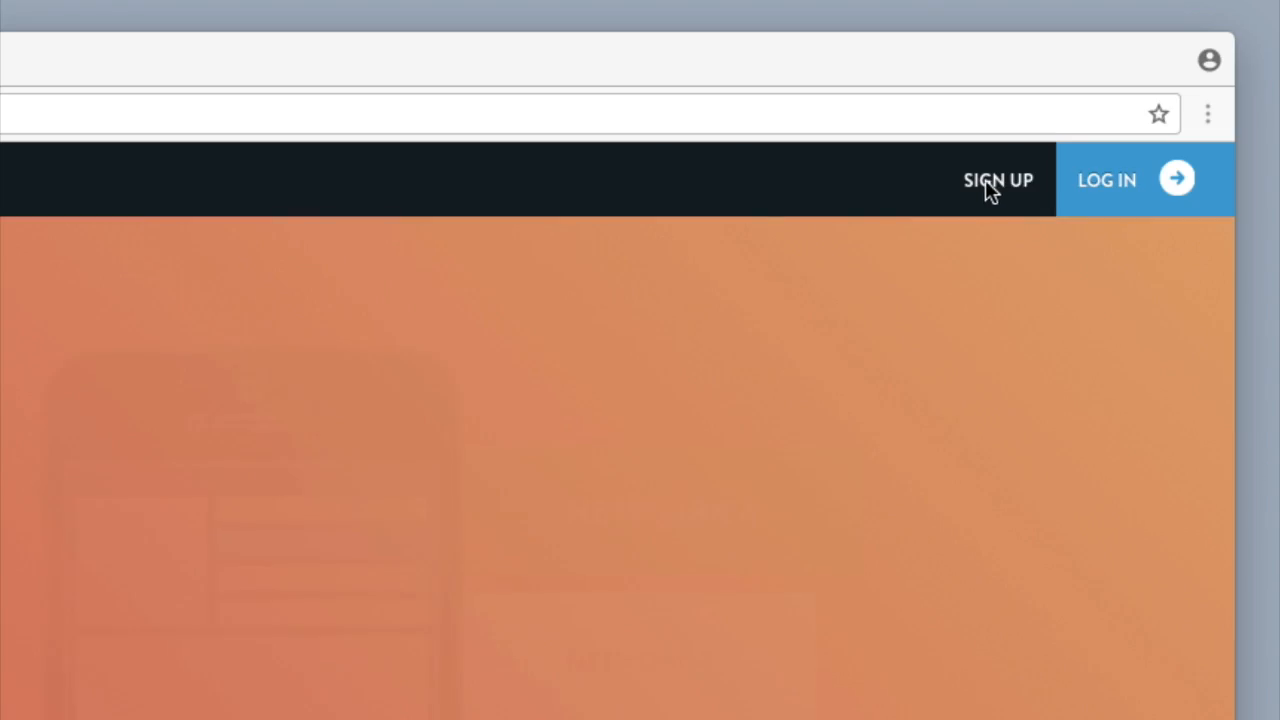
{"action": "left_click", "coordinate": [990, 185]}
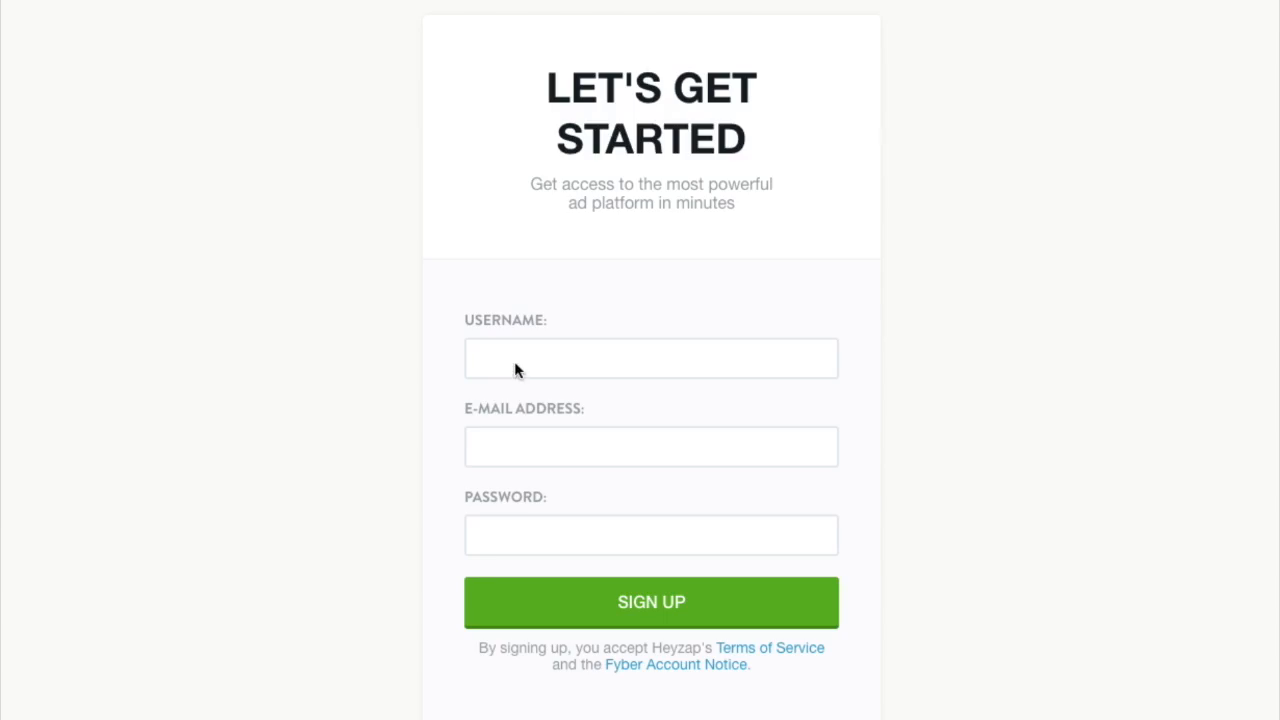
- Fill in the username, e-mail address and password, and submit the Heyzap sign-up form
{"action": "left_click", "coordinate": [559, 357]}
{"action": "type", "text": "heyzaptutorial"}
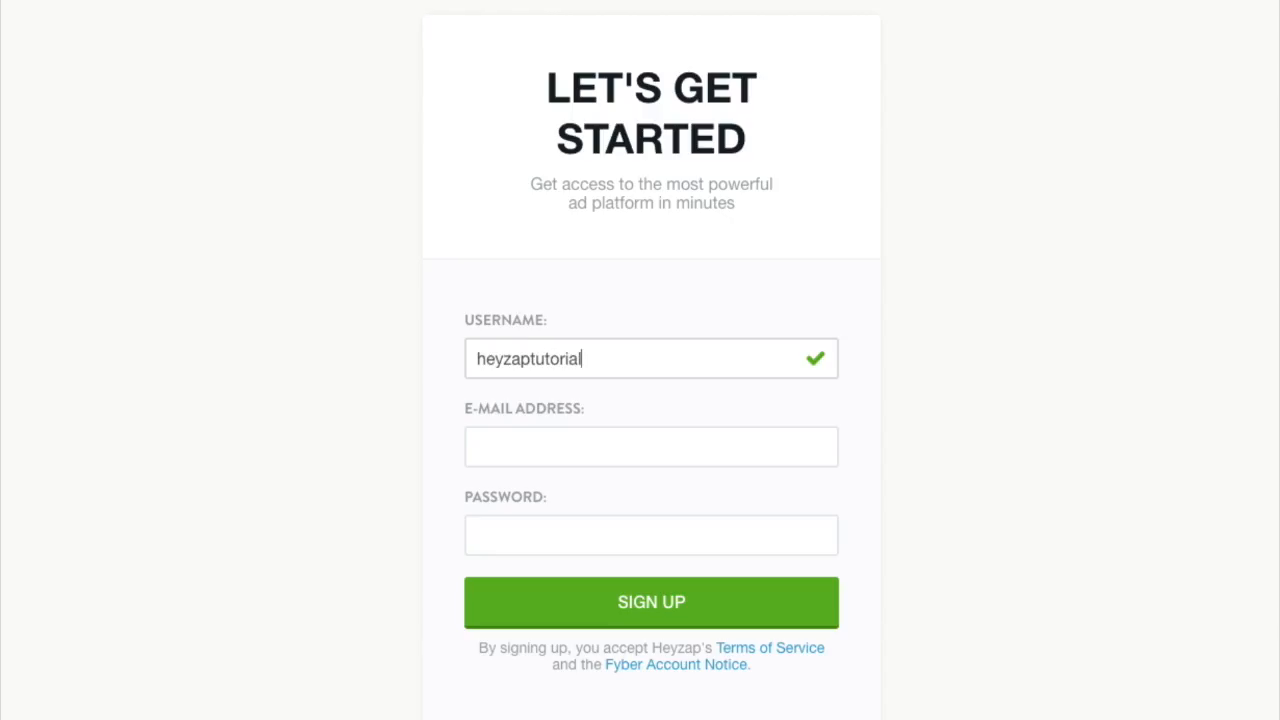
{"action": "left_click", "coordinate": [631, 448]}
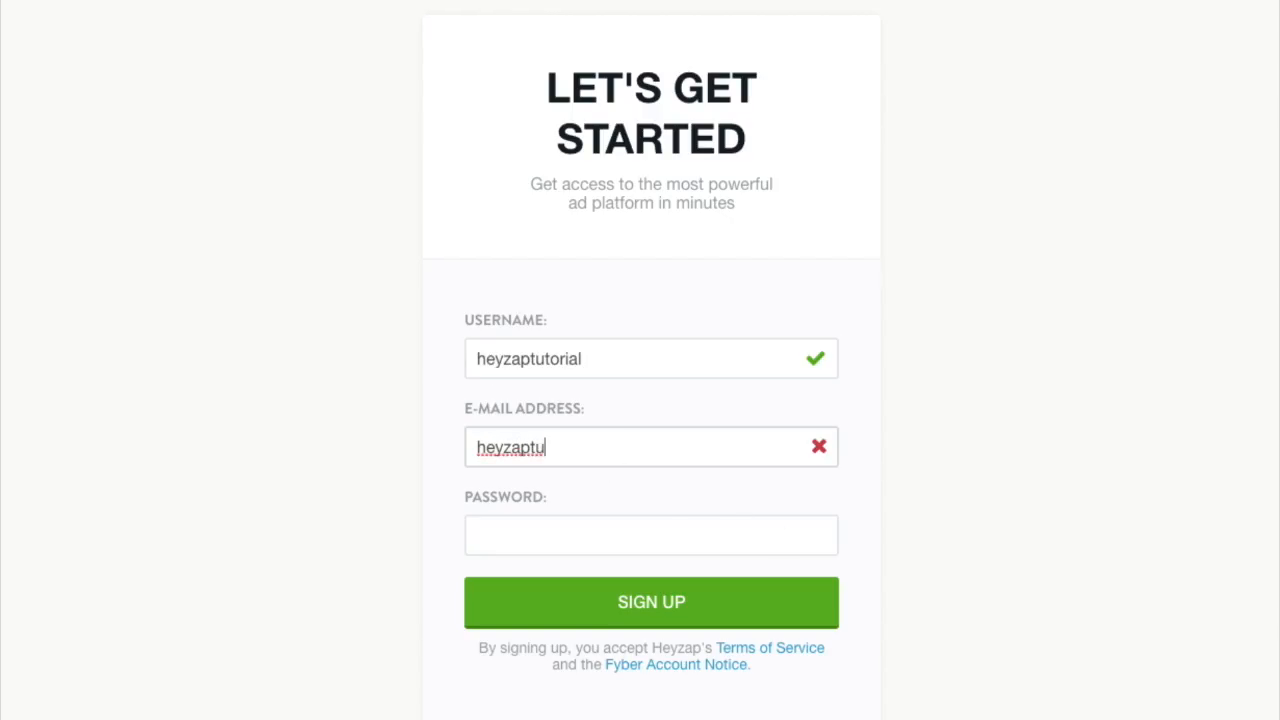
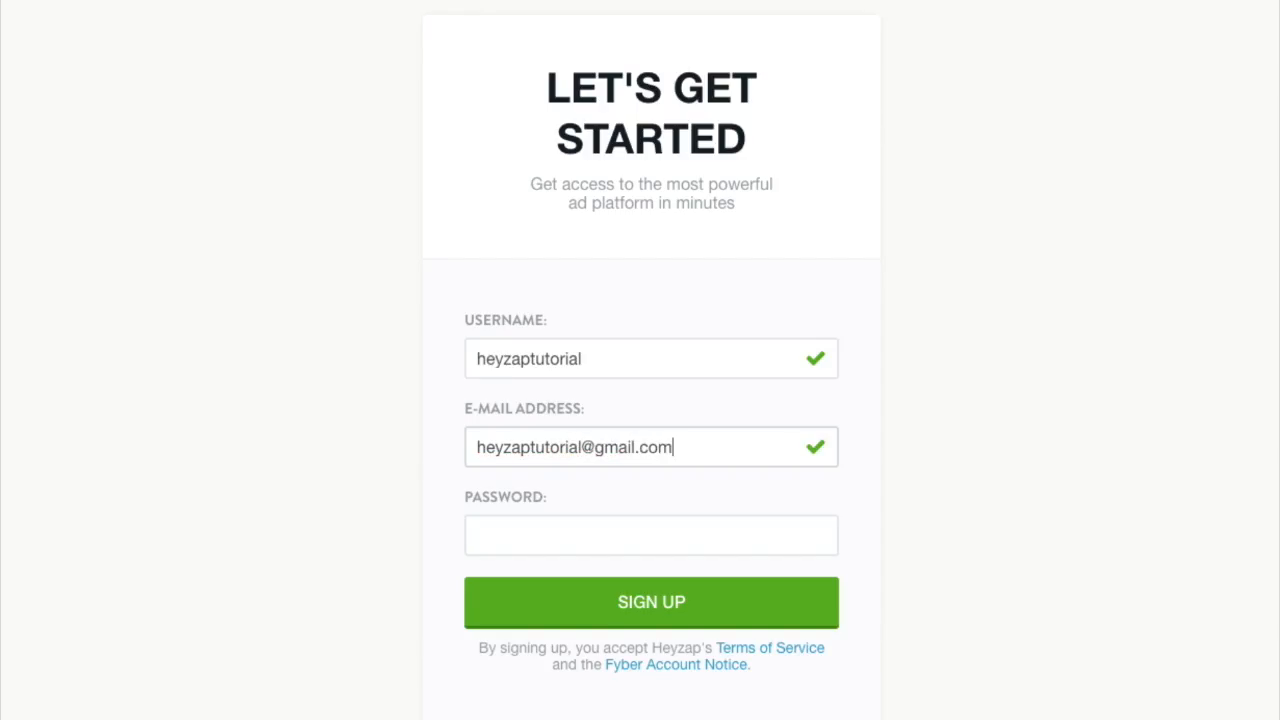
{"action": "key", "text": "Tab"}
{"action": "type", "text": "••••••••"}
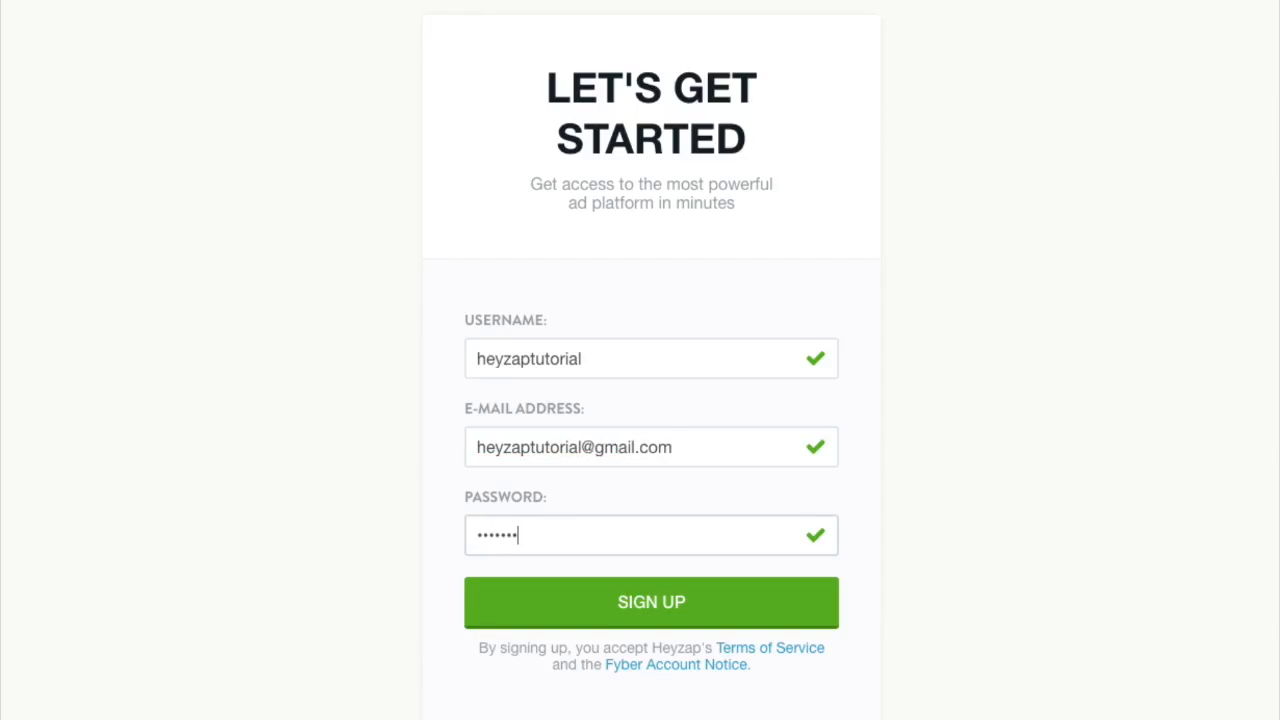
{"action": "left_click", "coordinate": [634, 603]}
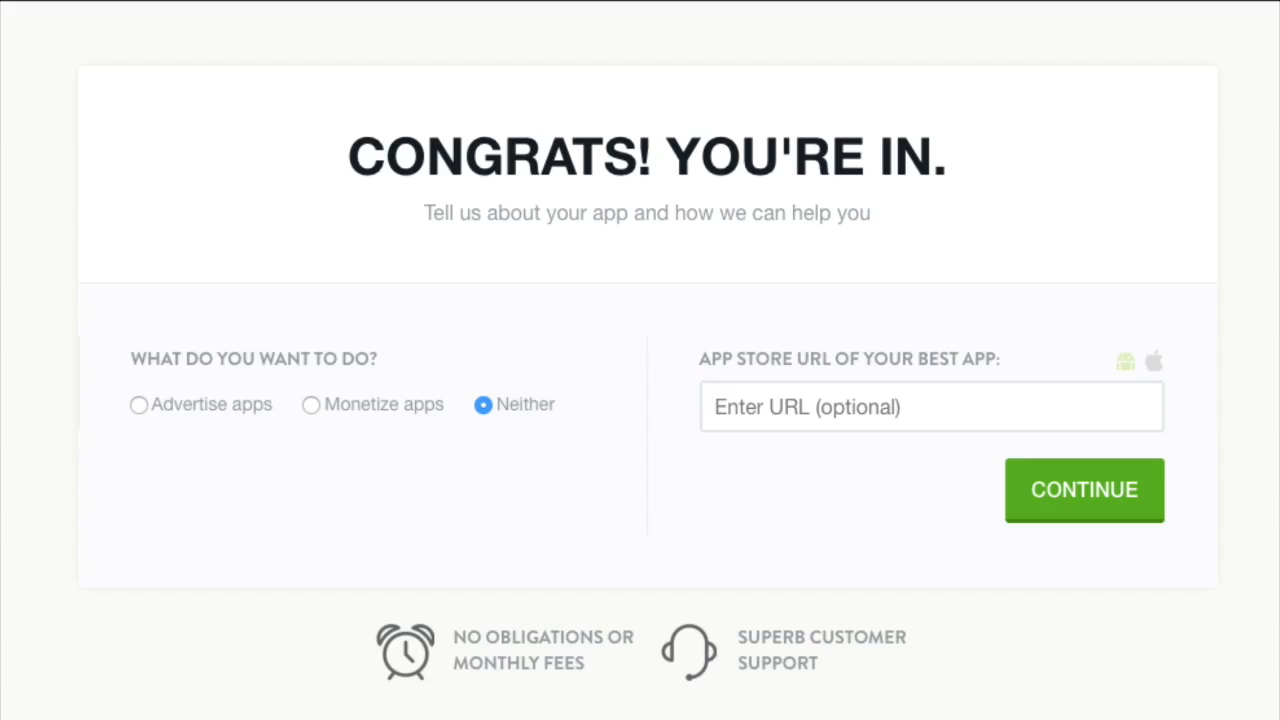
- Choose to monetize apps, add AdMob as an additional network, and continue to app selection
{"action": "left_click", "coordinate": [311, 405]}
{"action": "left_click", "coordinate": [1048, 500]}
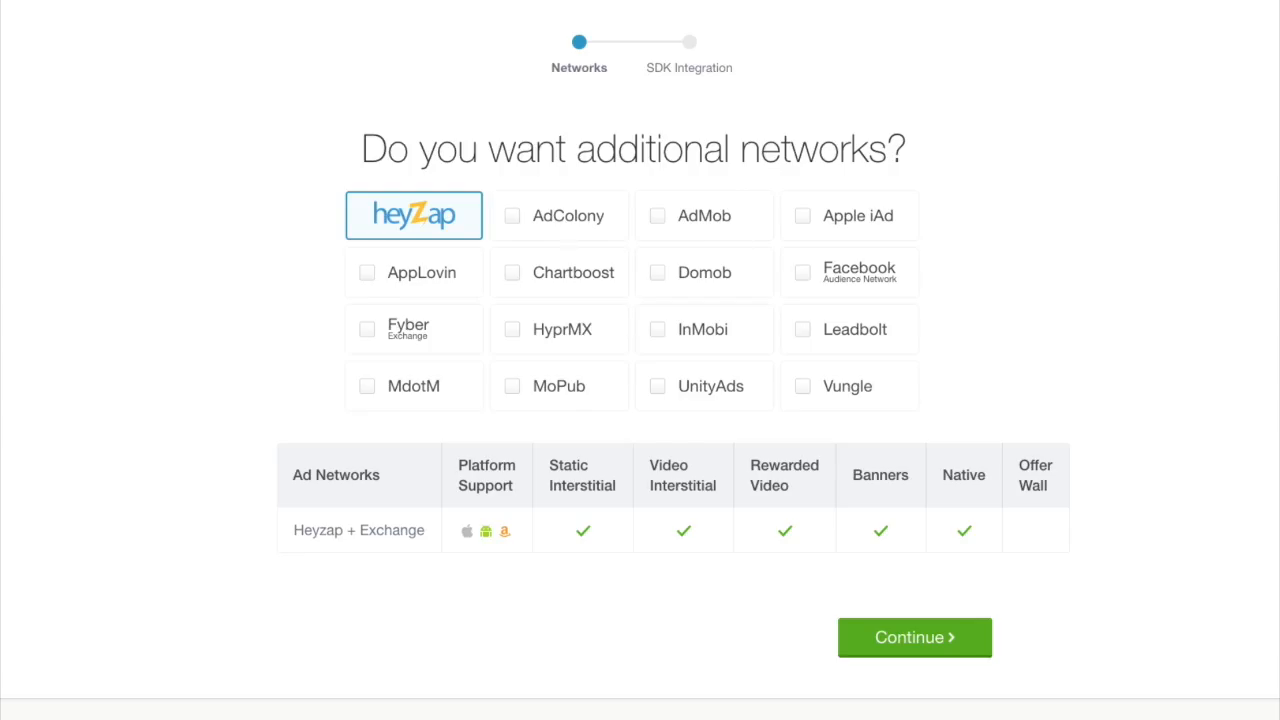
{"action": "left_click", "coordinate": [657, 218]}
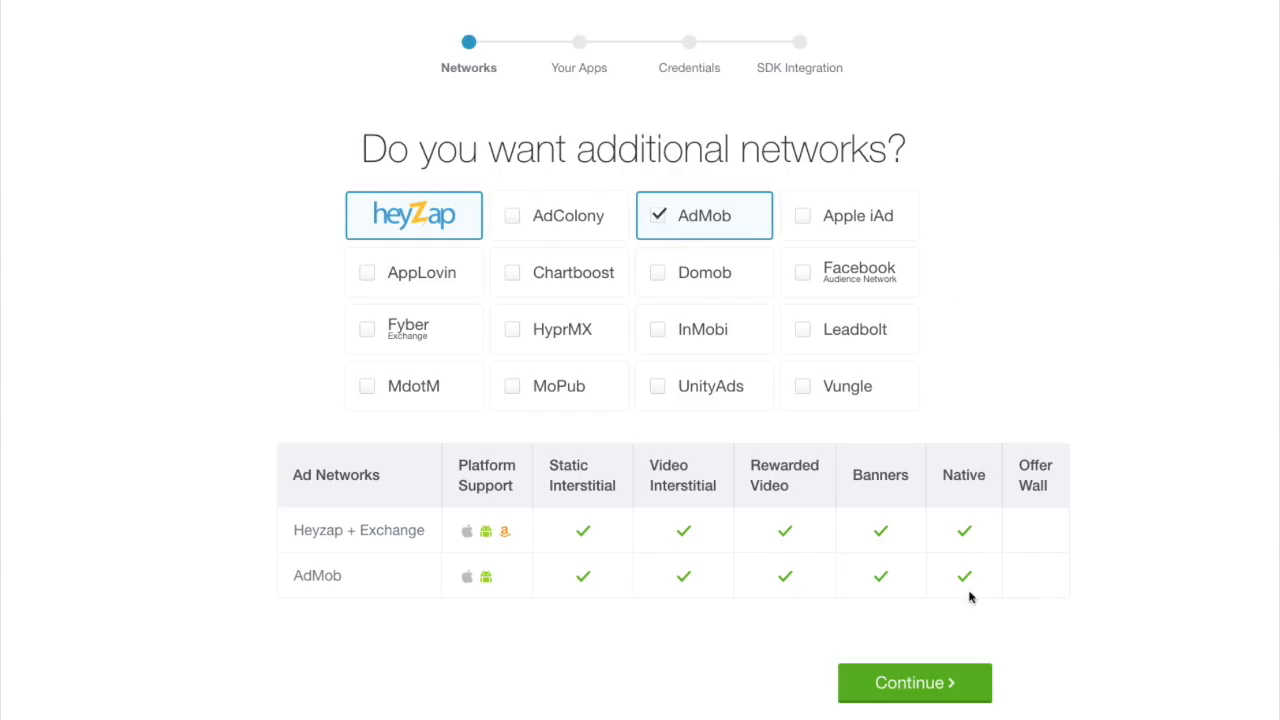
{"action": "left_click", "coordinate": [955, 684]}
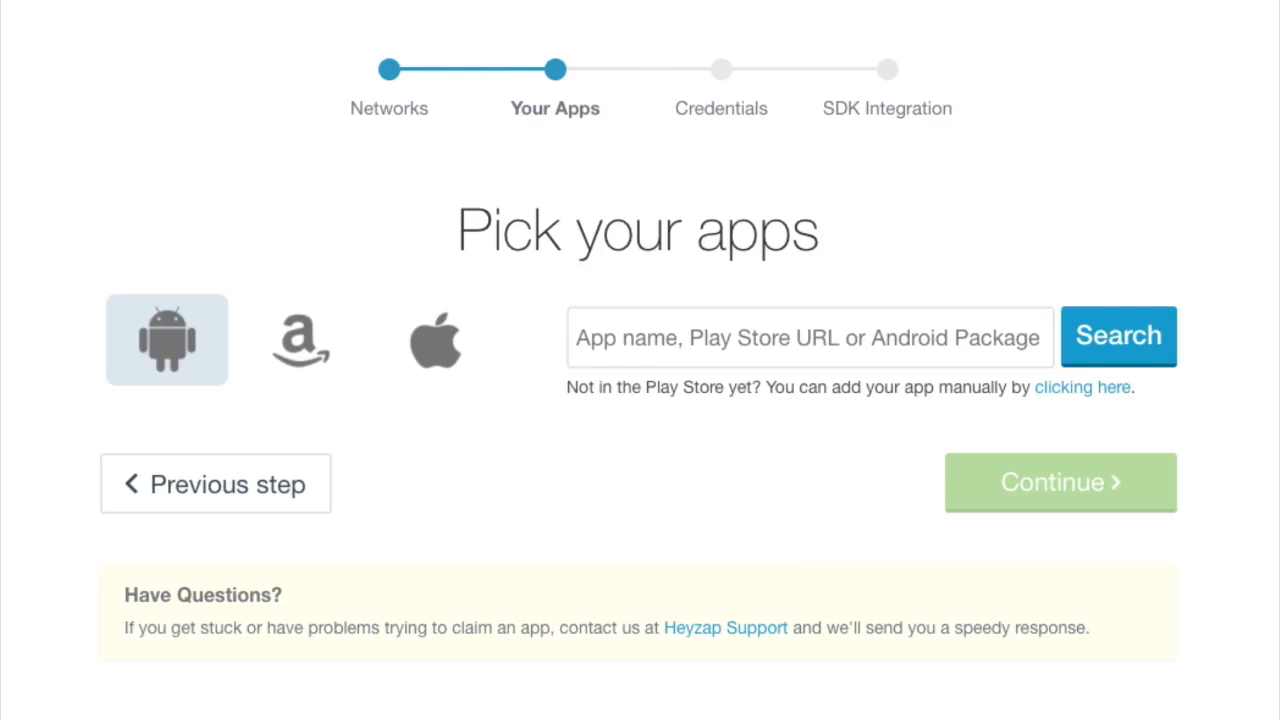
- Switch the platform to iOS and manually add an app named 'Best Game Ever'
{"action": "left_click", "coordinate": [436, 366]}
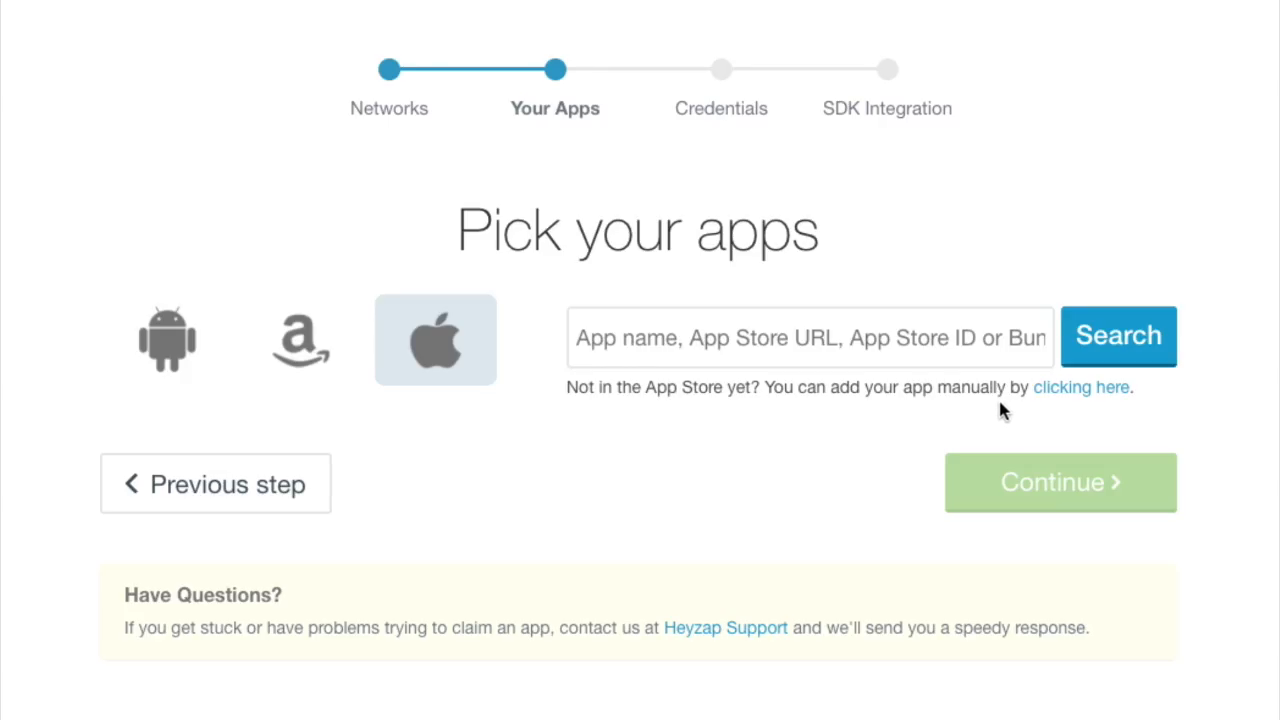
{"action": "left_click", "coordinate": [1063, 400]}
{"action": "left_click", "coordinate": [780, 477]}
{"action": "type", "text": "Best Game Ever"}
- Set the bundle identifier to com.Buildbox.BestGameEver, add the app, and continue
{"action": "left_click", "coordinate": [719, 544]}
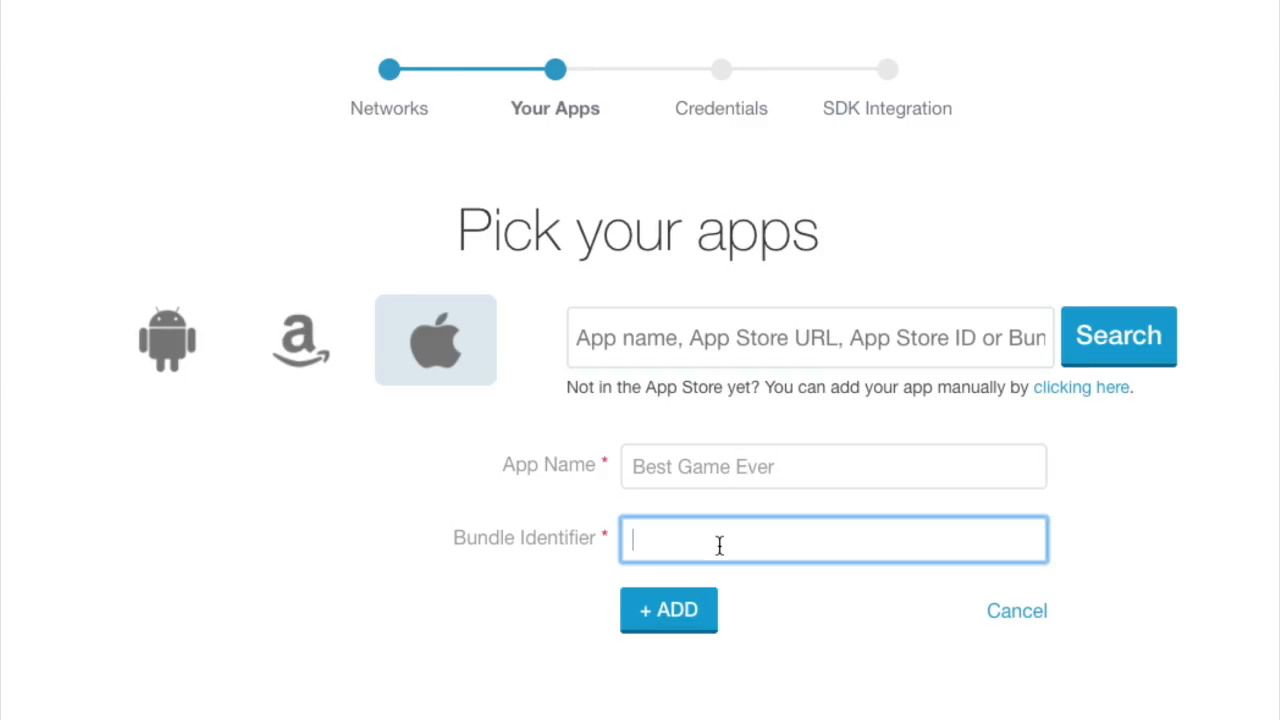
{"action": "type", "text": "com.comp"}
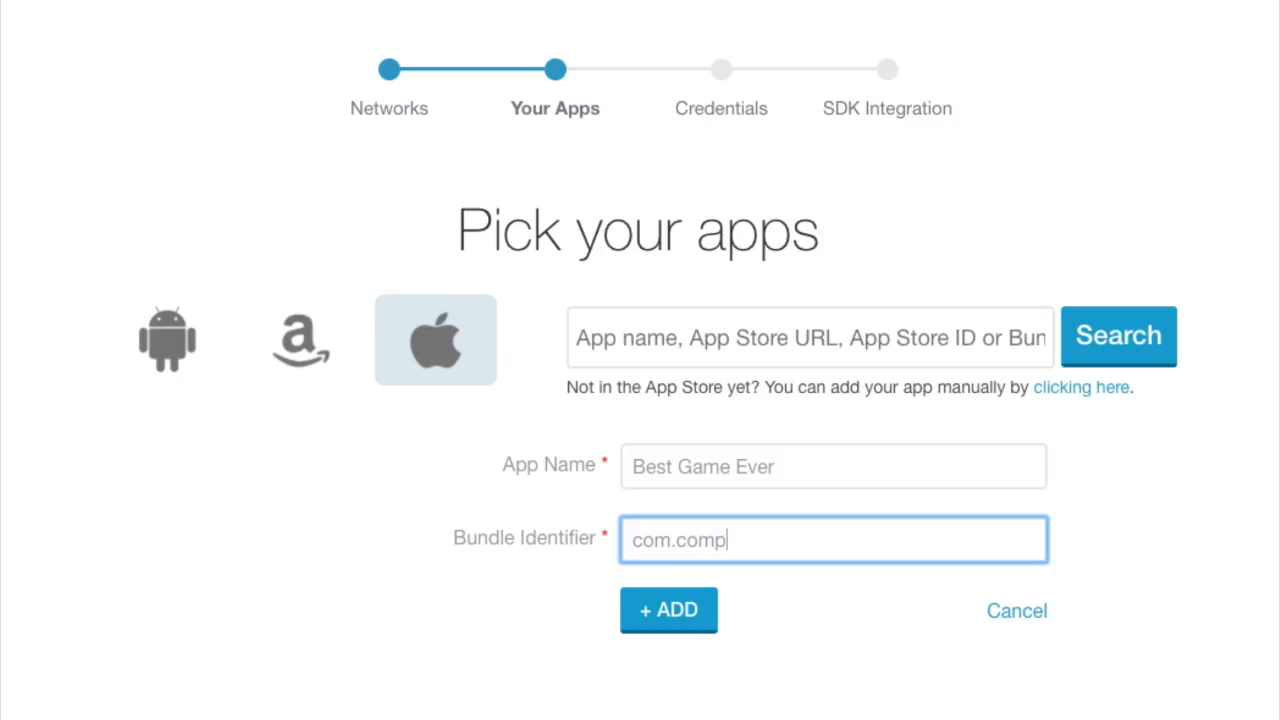
{"action": "type", "text": "anyname."}
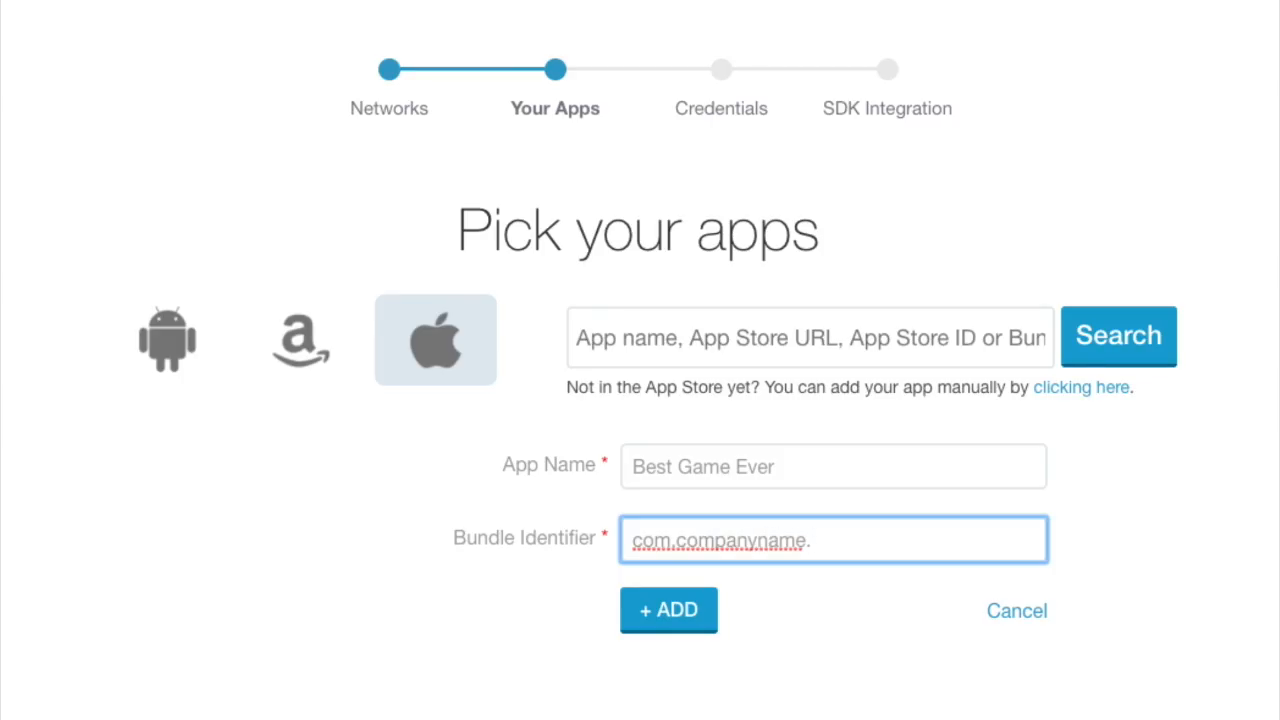
{"action": "type", "text": "A"}
{"action": "key", "text": "BackSpace"}
{"action": "type", "text": "appname"}
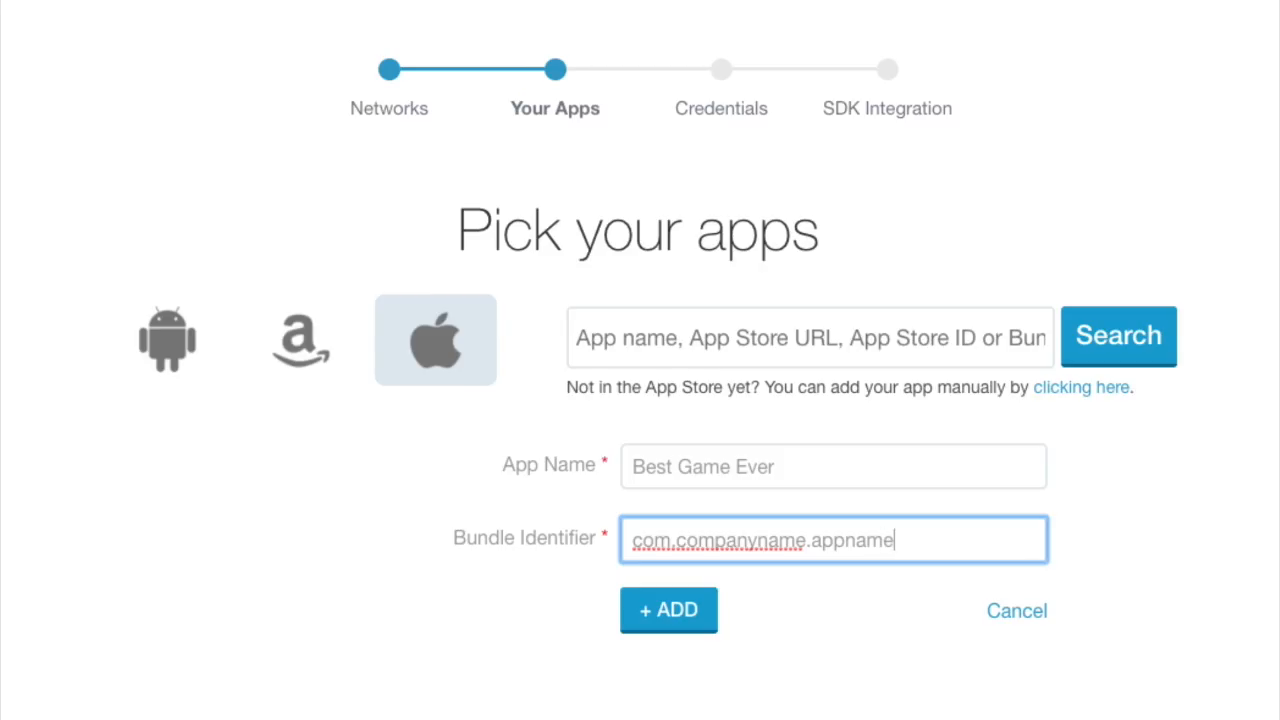
{"action": "key", "text": "BackSpace"}
{"action": "key", "text": "BackSpace"}
{"action": "key", "text": "BackSpace"}
{"action": "key", "text": "BackSpace"}
{"action": "key", "text": "BackSpace"}
{"action": "key", "text": "BackSpace"}
{"action": "key", "text": "BackSpace"}
{"action": "key", "text": "BackSpace"}
{"action": "key", "text": "BackSpace"}
{"action": "key", "text": "BackSpace"}
{"action": "key", "text": "BackSpace"}
{"action": "key", "text": "BackSpace"}
{"action": "key", "text": "BackSpace"}
{"action": "key", "text": "BackSpace"}
{"action": "key", "text": "BackSpace"}
{"action": "key", "text": "BackSpace"}
{"action": "key", "text": "BackSpace"}
{"action": "key", "text": "BackSpace"}
{"action": "key", "text": "BackSpace"}
{"action": "type", "text": "B"}
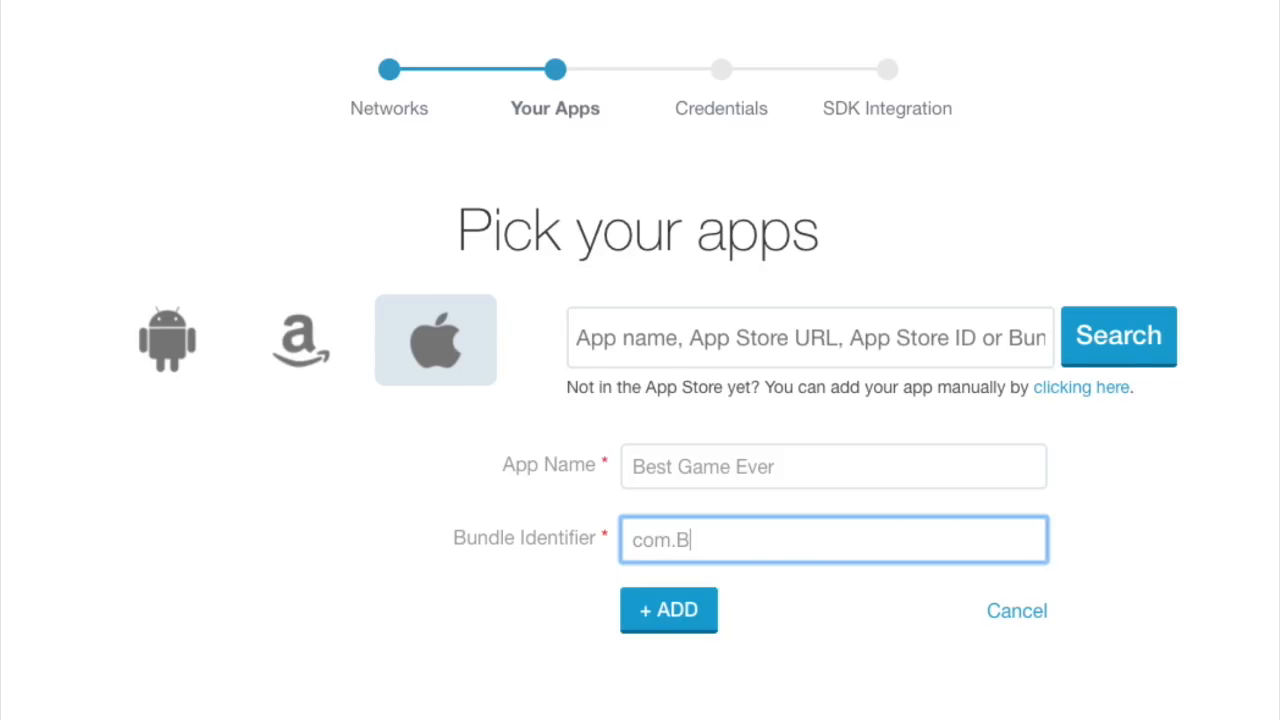
{"action": "type", "text": "uildbox.BestGameEver"}
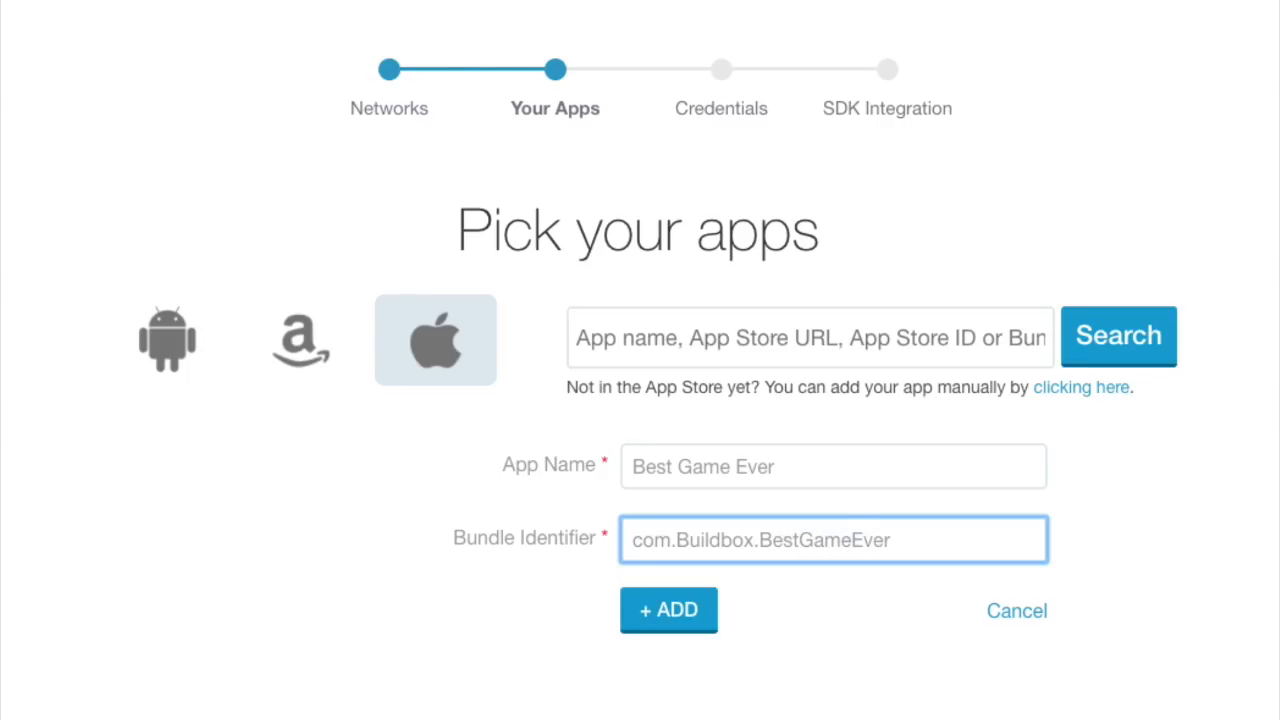
{"action": "left_click", "coordinate": [698, 616]}
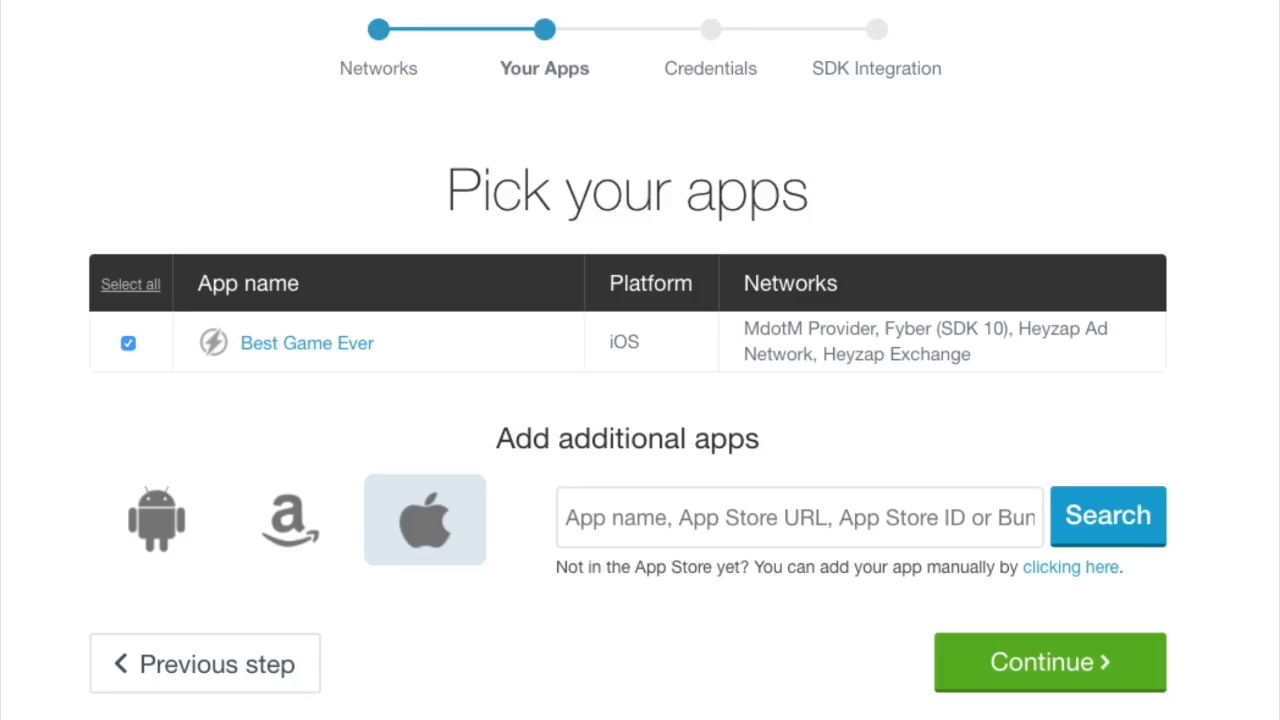
{"action": "left_click", "coordinate": [947, 640]}
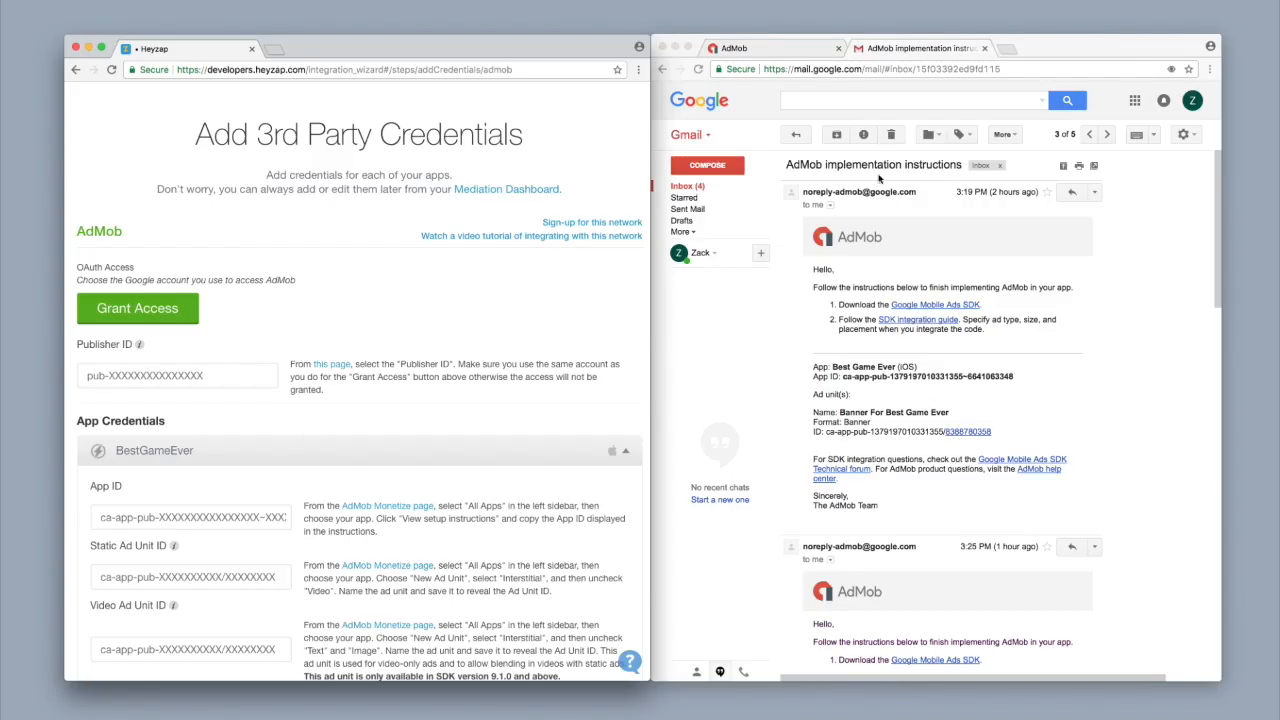
- Copy the Publisher ID from the AdMob account menu
{"action": "left_click", "coordinate": [775, 50]}
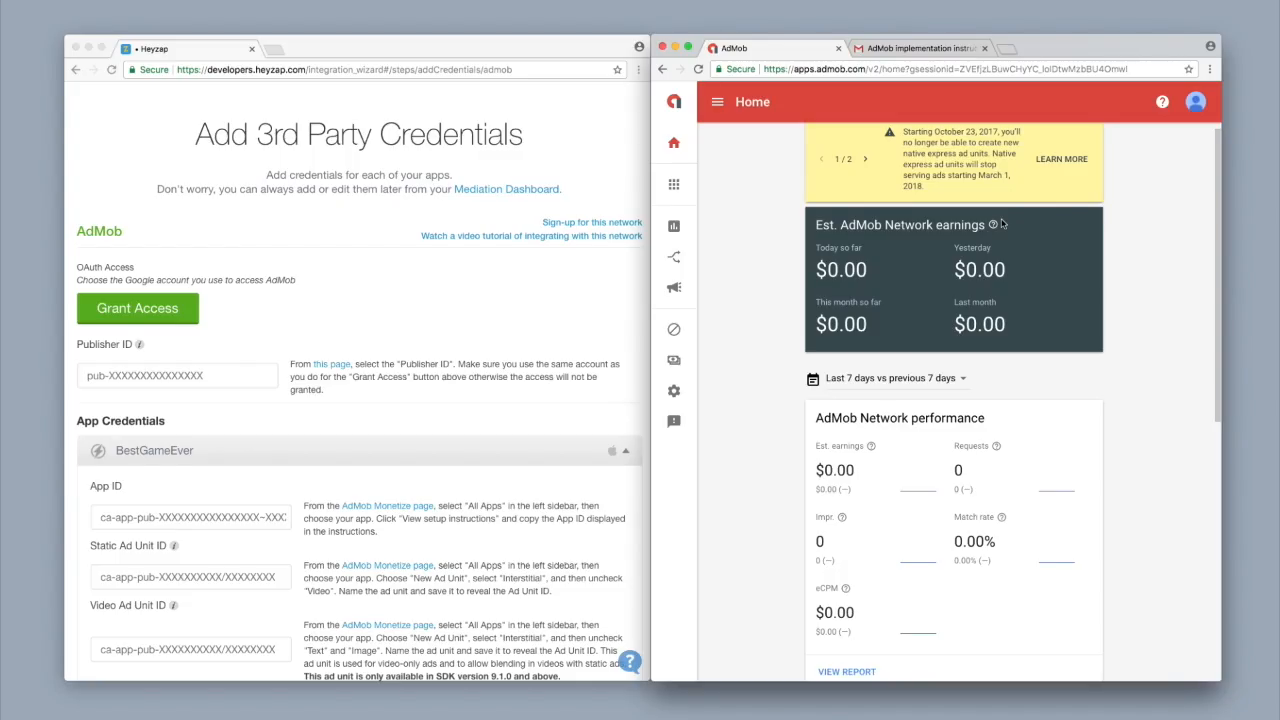
{"action": "left_click", "coordinate": [918, 52]}
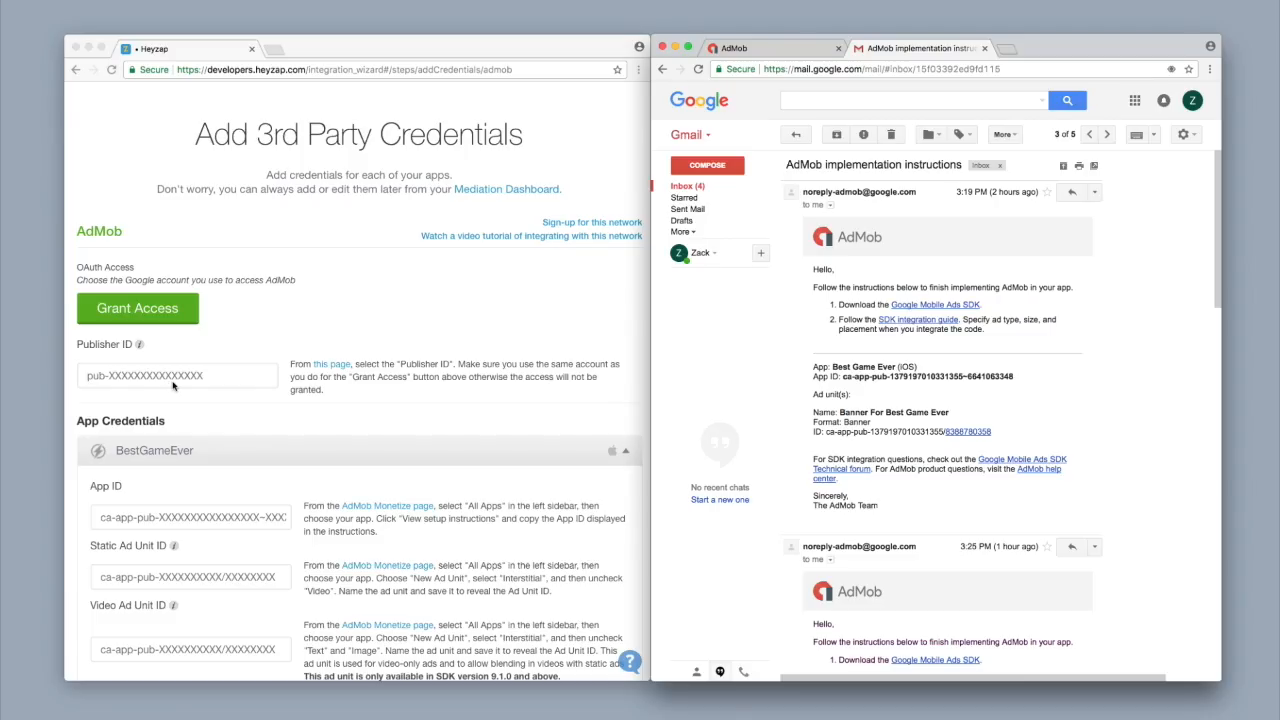
{"action": "left_click", "coordinate": [771, 50]}
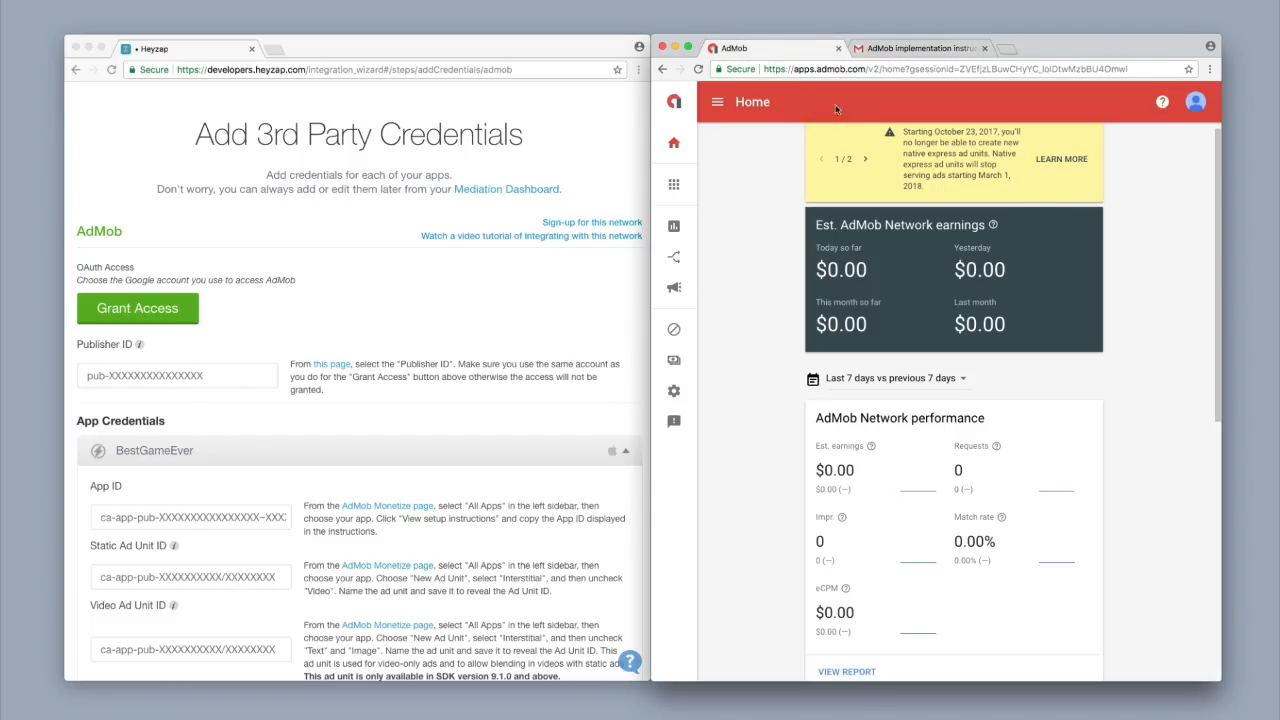
{"action": "left_click", "coordinate": [1203, 107]}
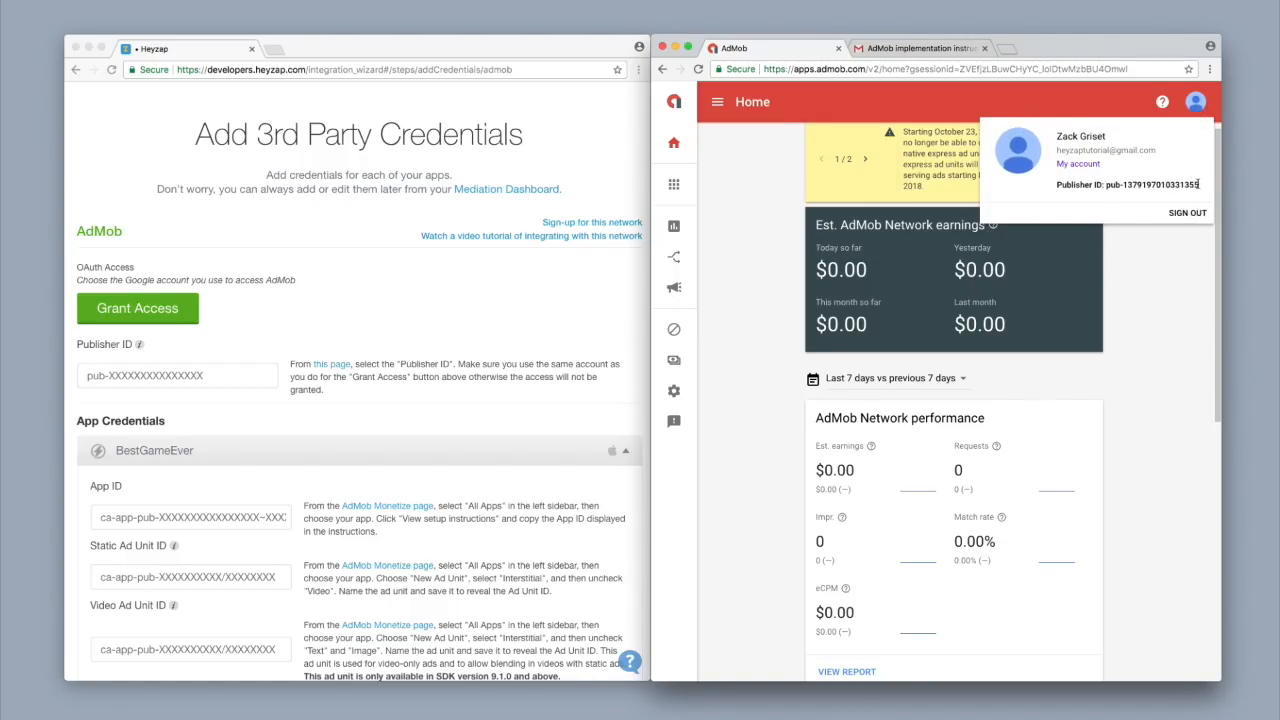
{"action": "left_click_drag", "start_coordinate": [1199, 184], "coordinate": [1106, 184]}
{"action": "key", "text": "super+c"}
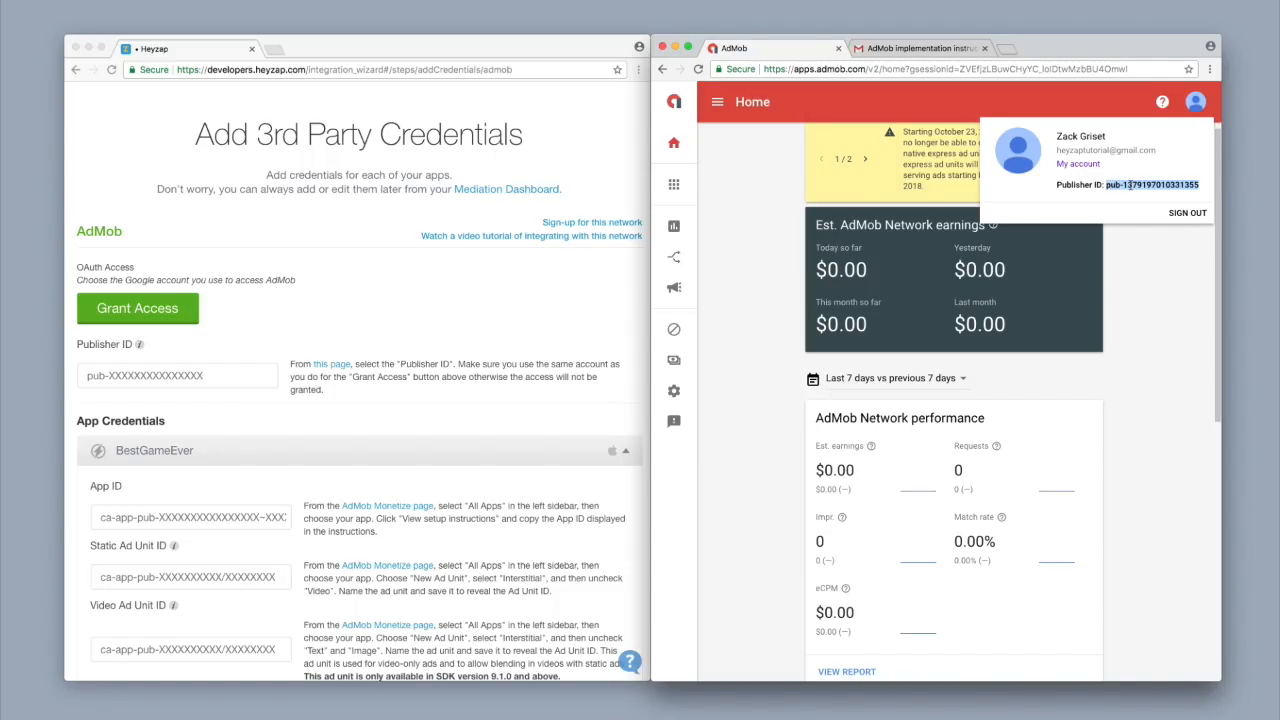
- Paste the Publisher ID into Heyzap's Publisher ID field and move on to the app credentials
{"action": "left_click", "coordinate": [222, 378]}
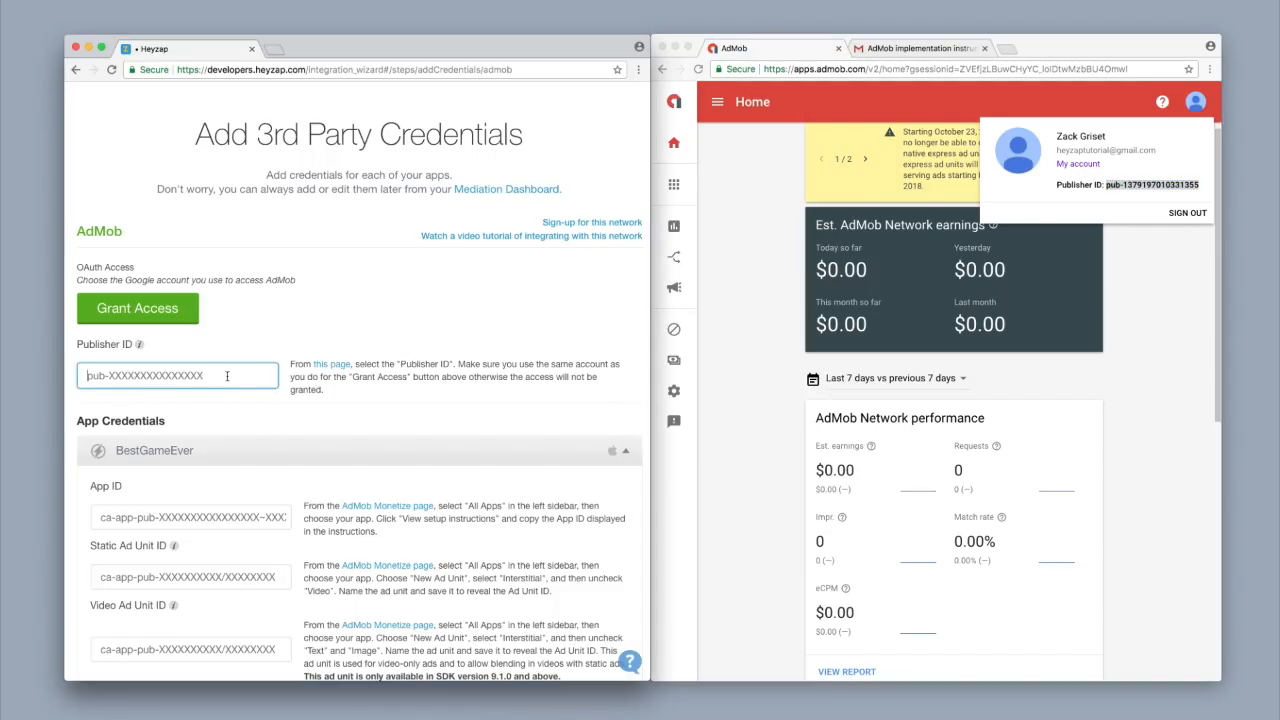
{"action": "key", "text": "super+v"}
{"action": "key", "text": "Tab"}
{"action": "scroll", "coordinate": [286, 392], "scroll_direction": "down", "scroll_amount": 3}
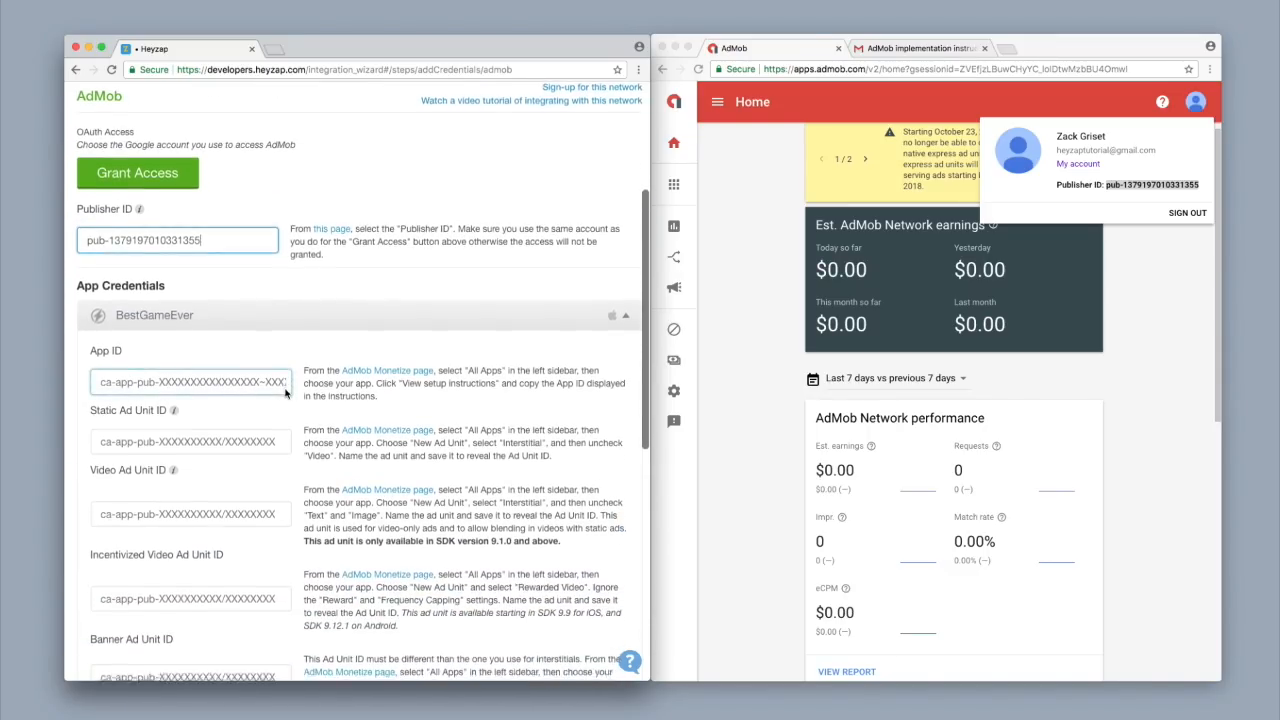
{"action": "key", "text": "Tab"}
{"action": "scroll", "coordinate": [286, 392], "scroll_direction": "down", "scroll_amount": 1}
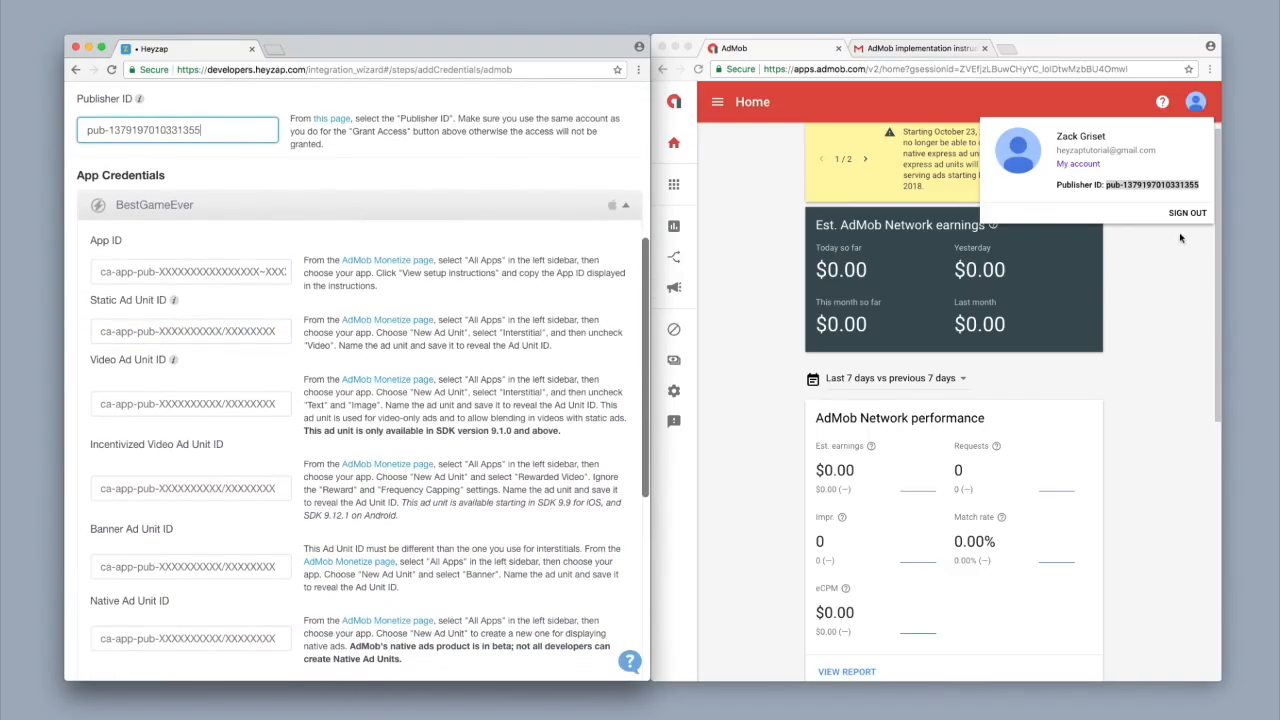
{"action": "left_click", "coordinate": [1159, 283]}
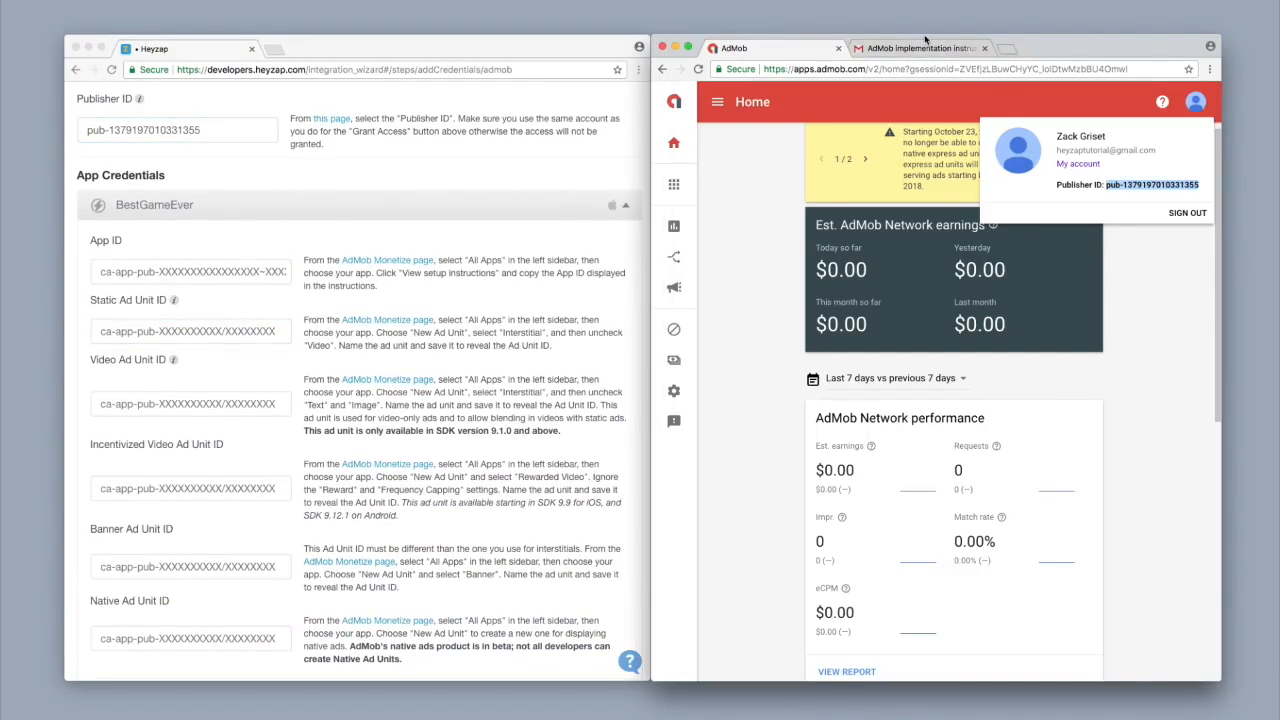
{"action": "left_click", "coordinate": [920, 48]}
- Copy the App ID from the AdMob email into Heyzap's App ID field
{"action": "scroll", "coordinate": [940, 398], "scroll_direction": "down", "scroll_amount": 1}
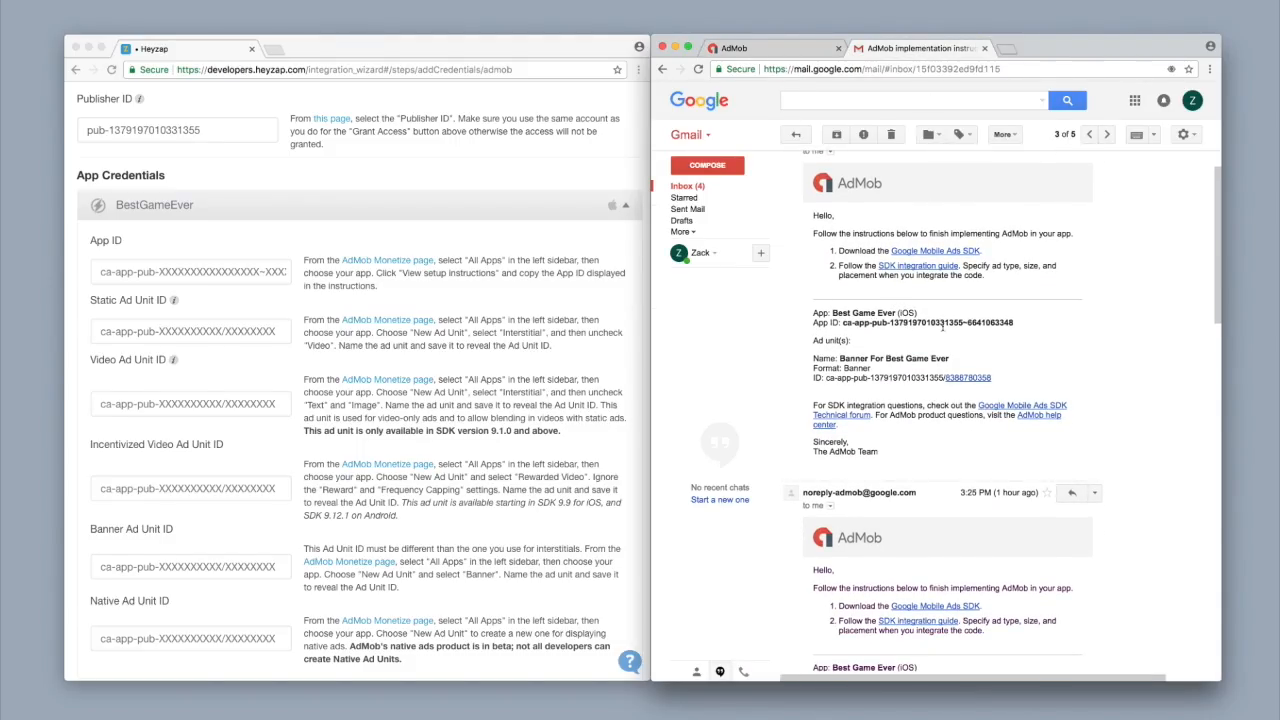
{"action": "left_click_drag", "start_coordinate": [1014, 323], "coordinate": [843, 323]}
{"action": "key", "text": "super+c"}
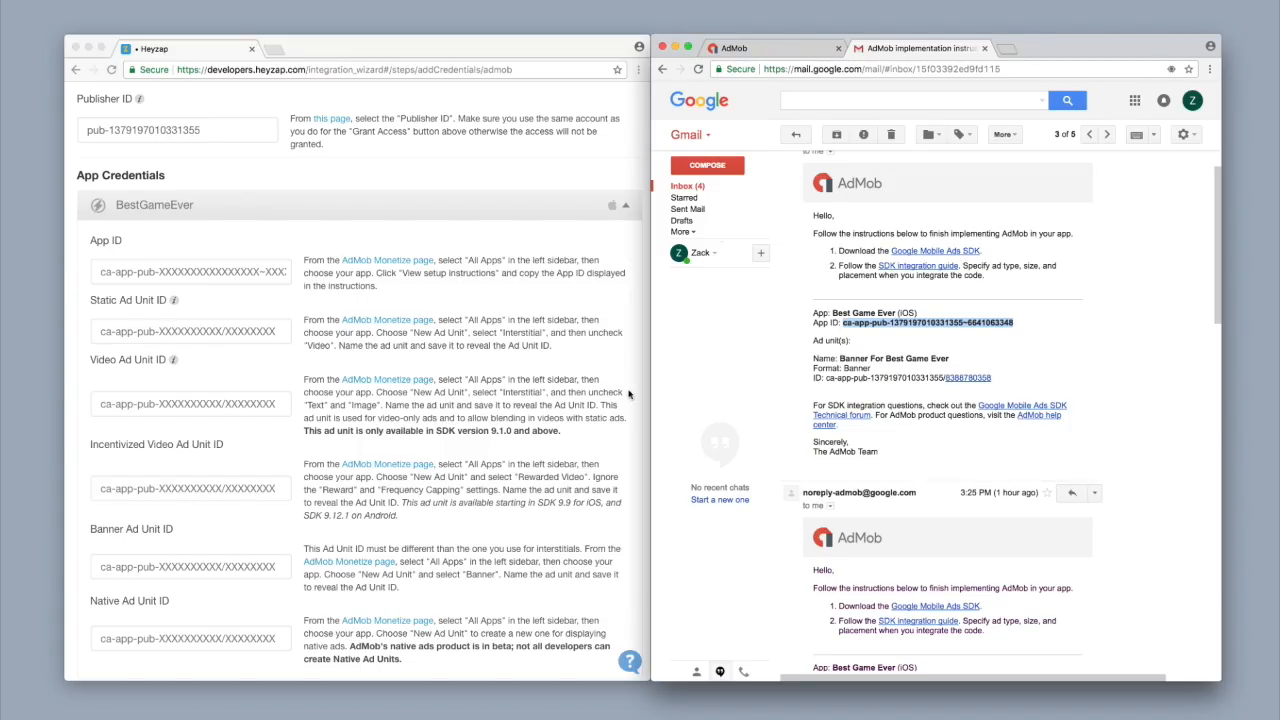
{"action": "left_click", "coordinate": [186, 272]}
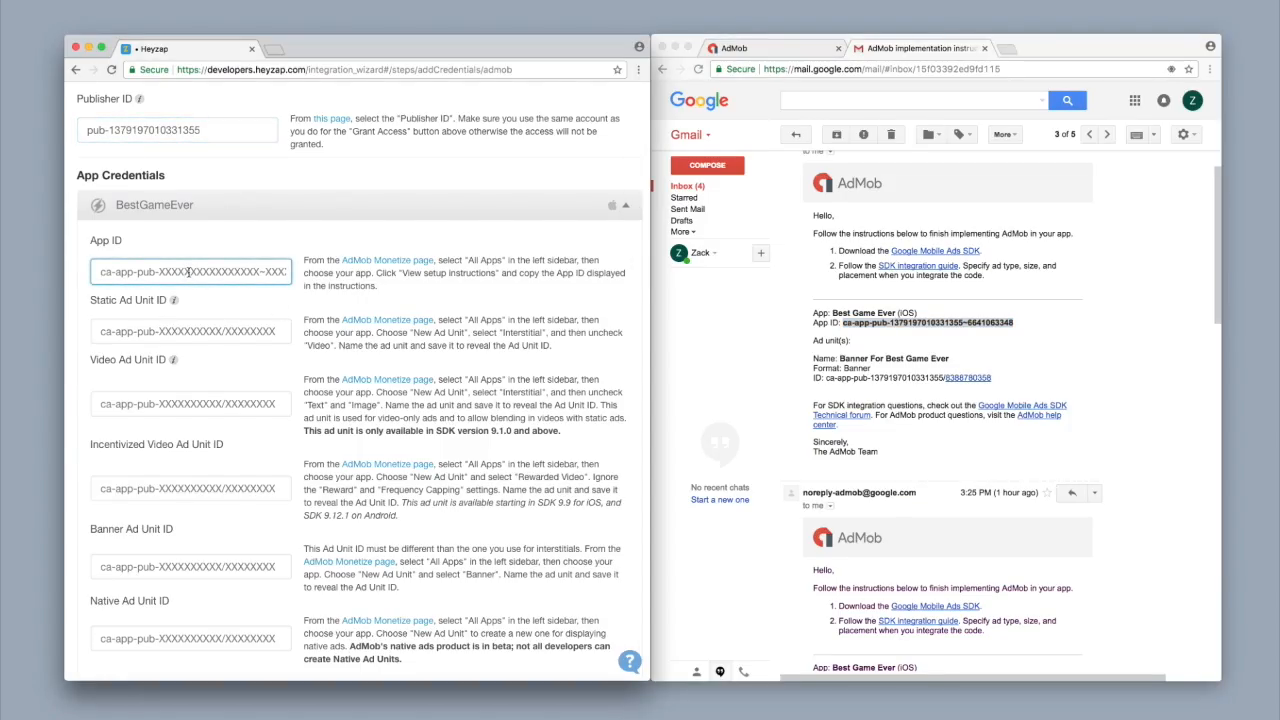
{"action": "key", "text": "super+v"}
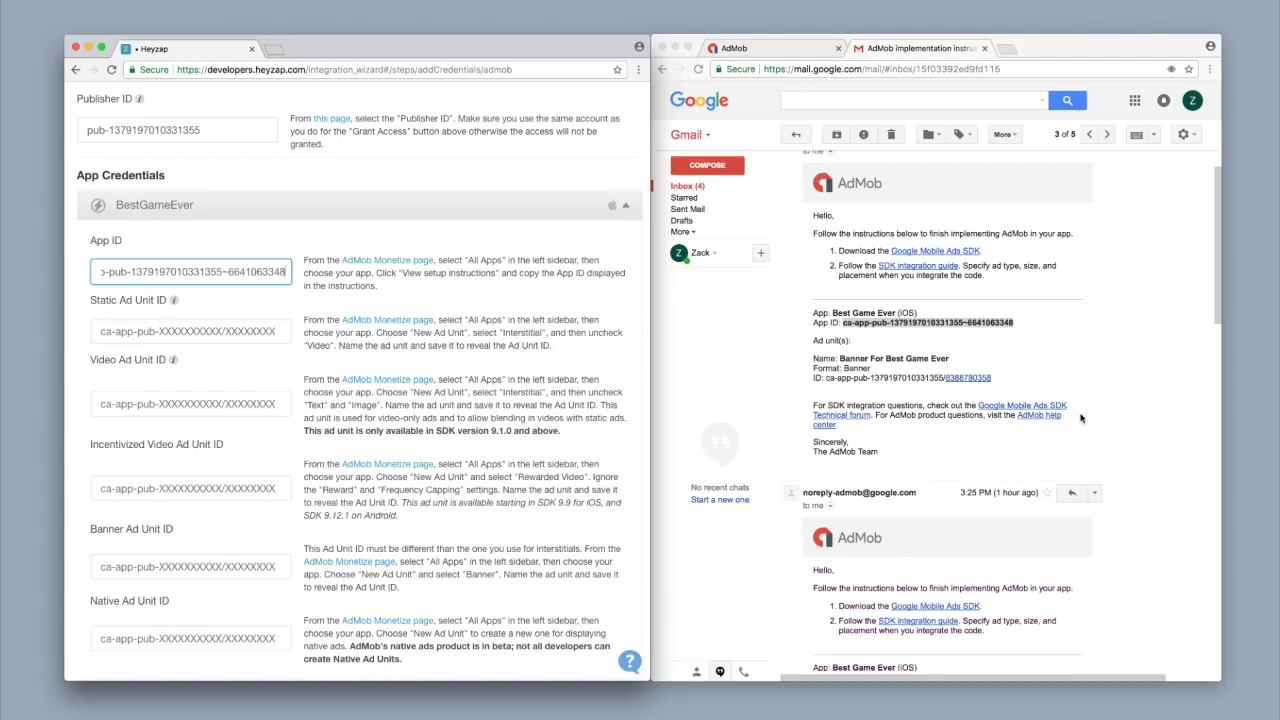
- Put the Interstitial 1 ad unit ID in the Static Ad Unit ID field, undoing a stray paste
{"action": "left_click", "coordinate": [1053, 377]}
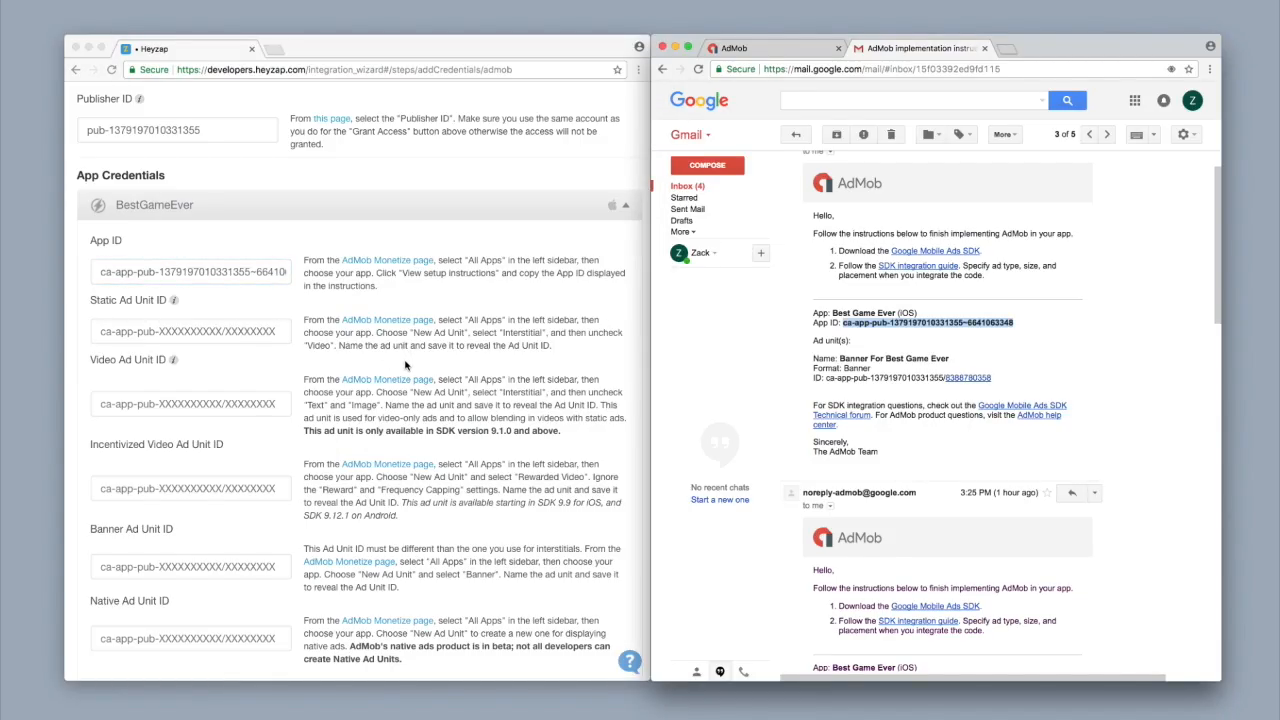
{"action": "scroll", "coordinate": [405, 365], "scroll_direction": "down", "scroll_amount": 2}
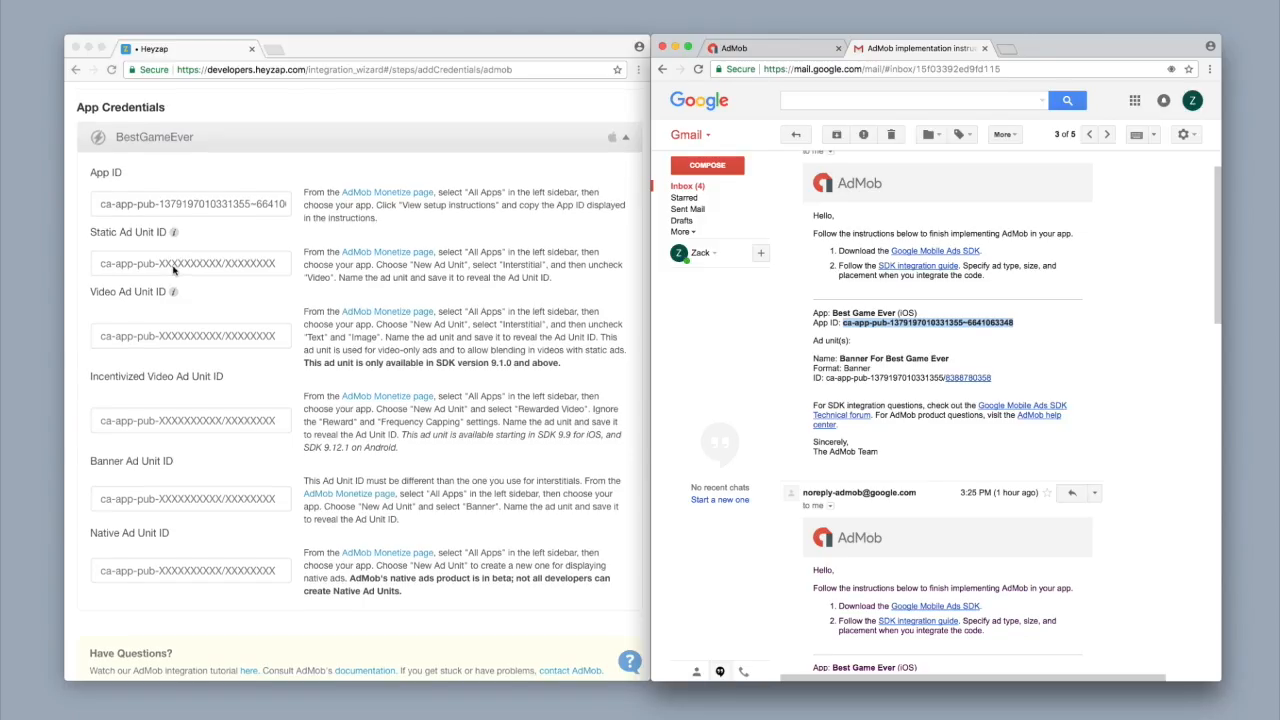
{"action": "scroll", "coordinate": [178, 270], "scroll_direction": "up", "scroll_amount": 1}
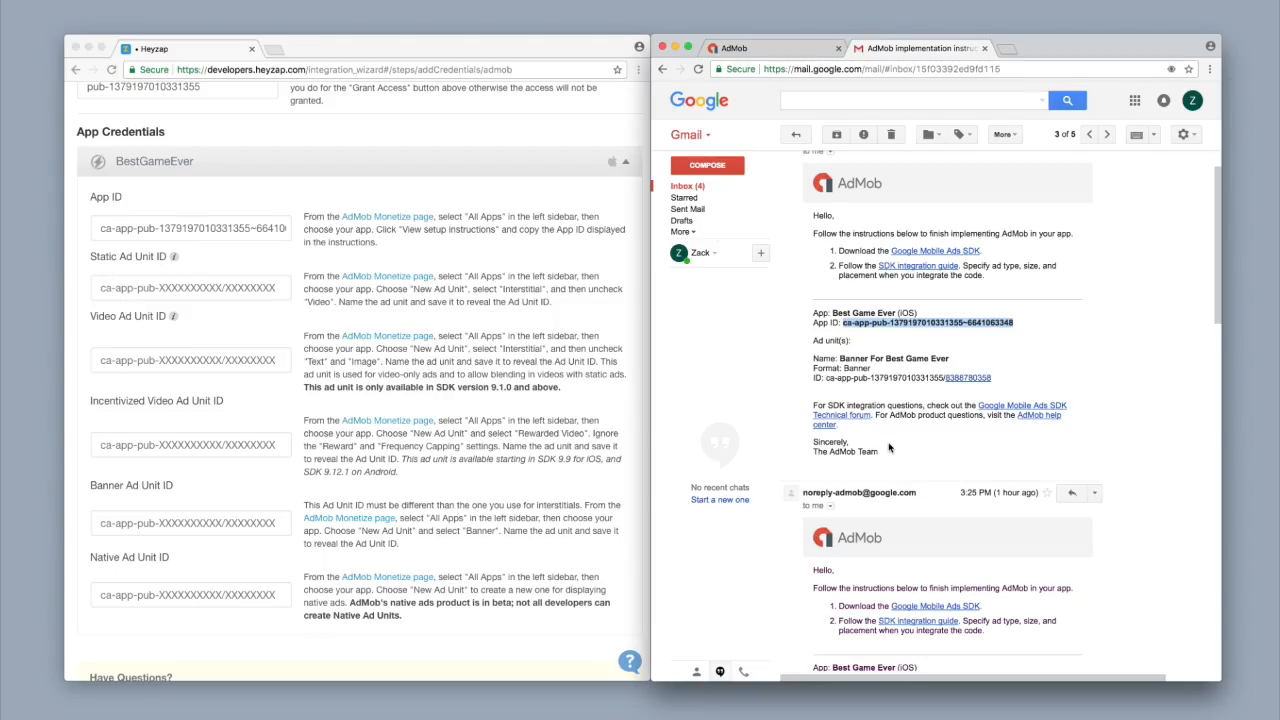
{"action": "scroll", "coordinate": [889, 448], "scroll_direction": "down", "scroll_amount": 5}
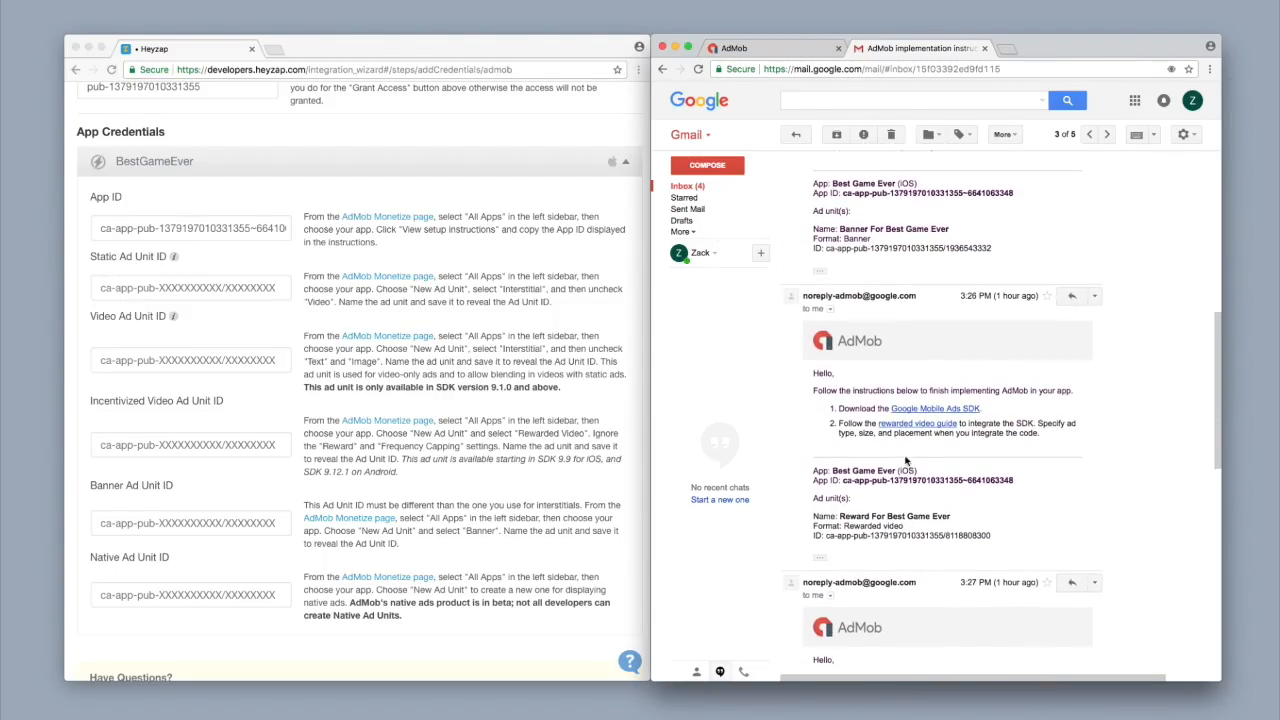
{"action": "scroll", "coordinate": [929, 467], "scroll_direction": "down", "scroll_amount": 2}
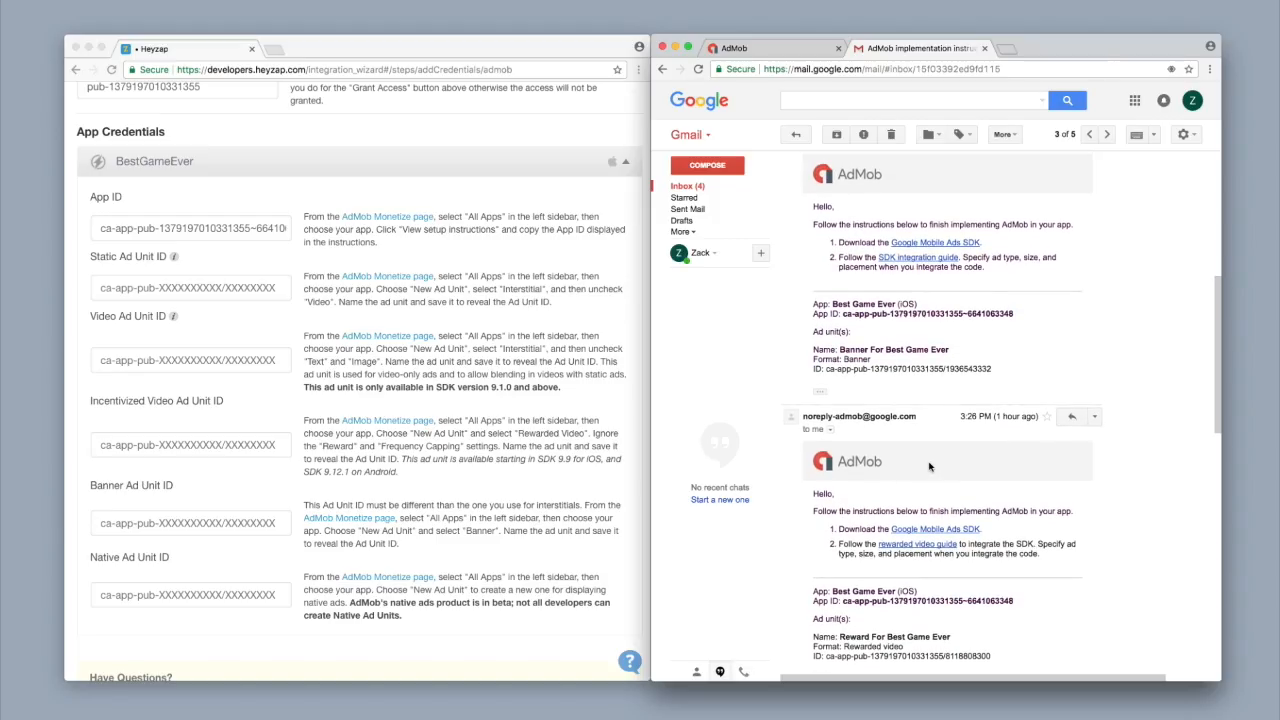
{"action": "scroll", "coordinate": [929, 467], "scroll_direction": "down", "scroll_amount": 4}
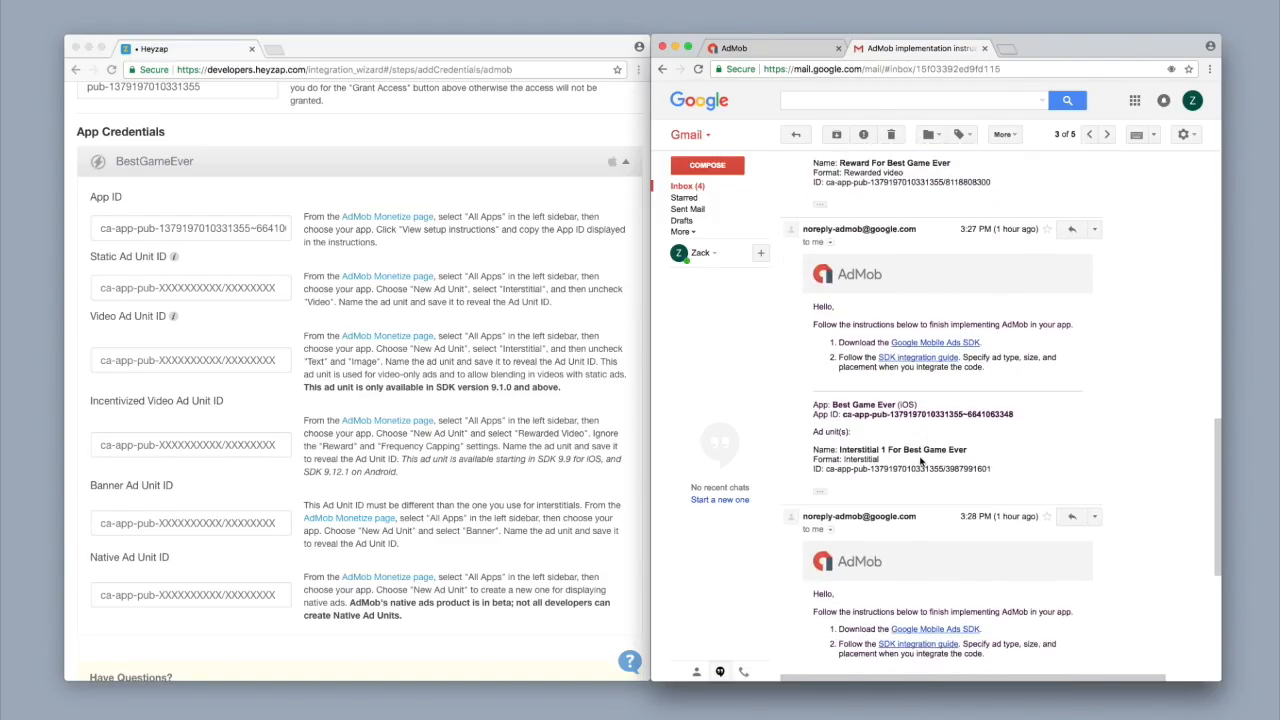
{"action": "scroll", "coordinate": [917, 450], "scroll_direction": "down", "scroll_amount": 1}
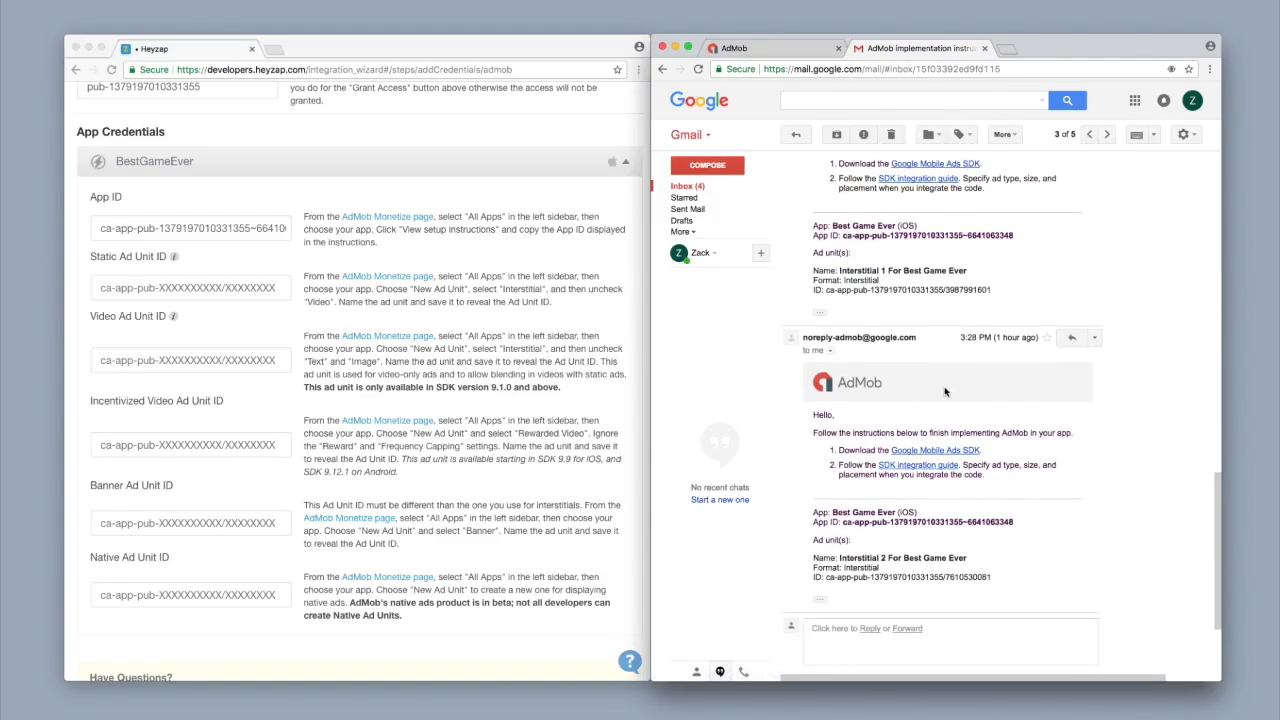
{"action": "left_click_drag", "start_coordinate": [996, 291], "coordinate": [826, 291]}
{"action": "key", "text": "super+c"}
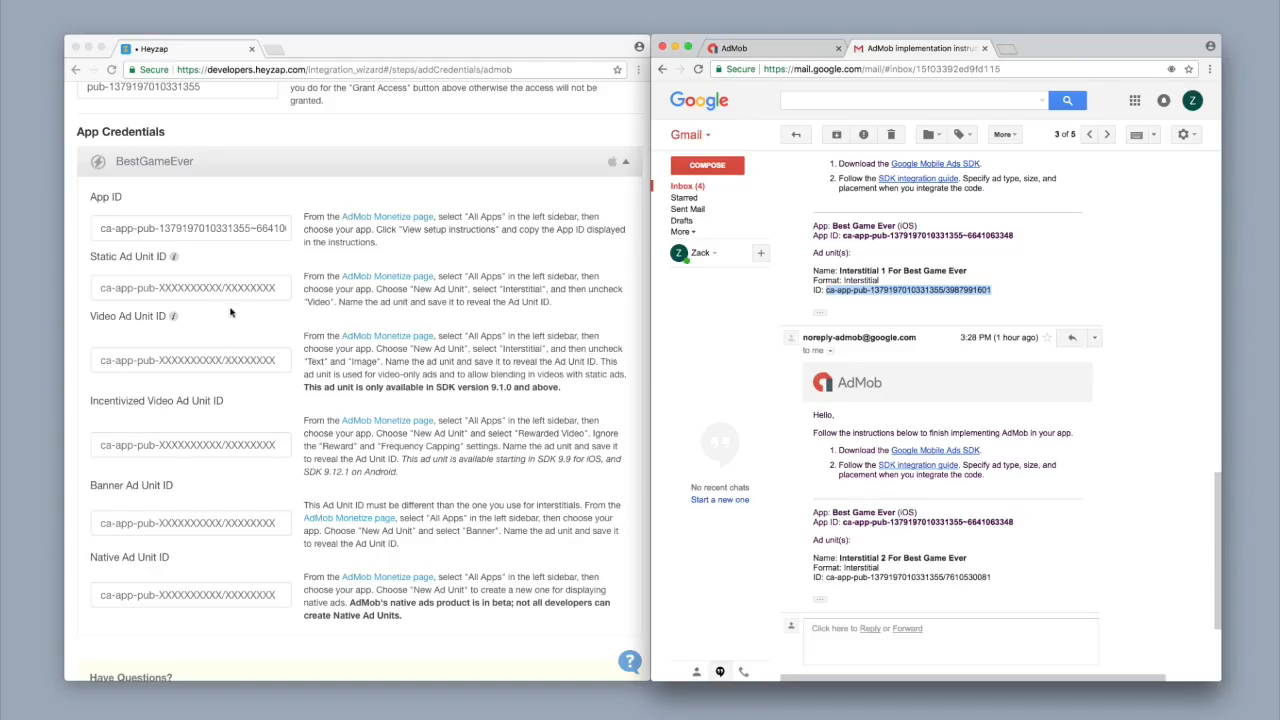
{"action": "left_click", "coordinate": [209, 289]}
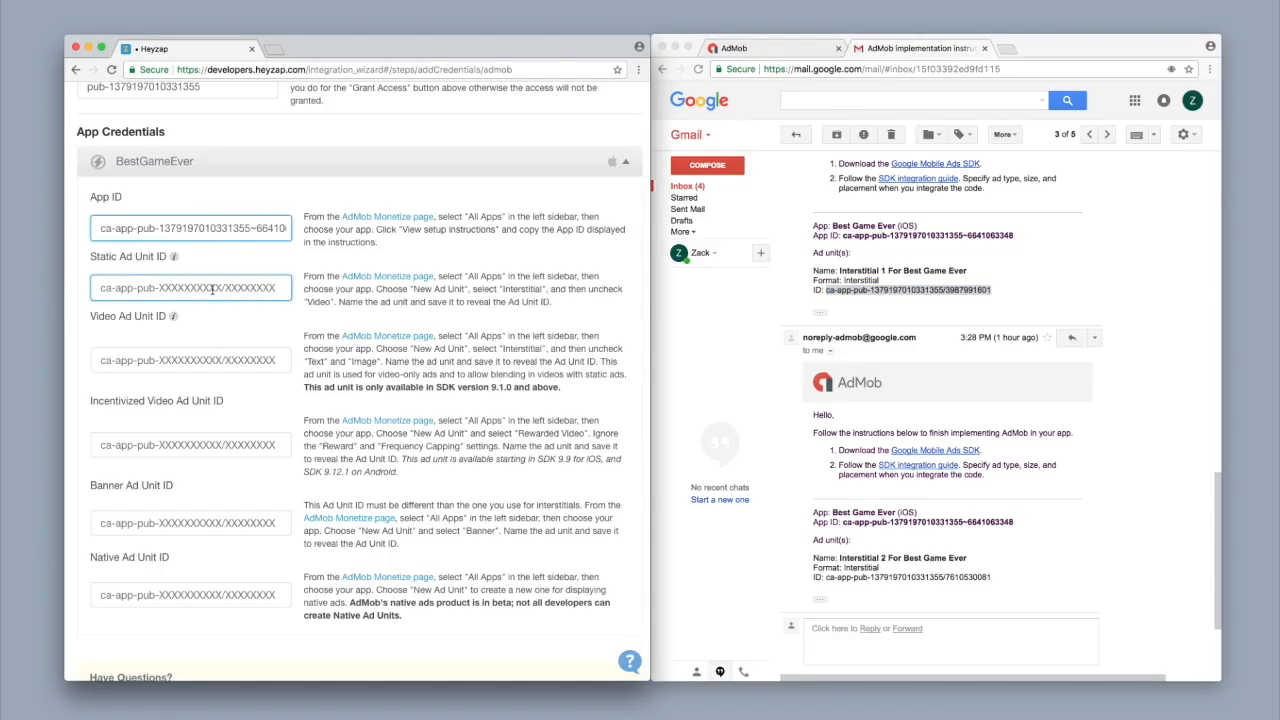
{"action": "key", "text": "super+v"}
{"action": "key", "text": "super+z"}
{"action": "left_click", "coordinate": [205, 290]}
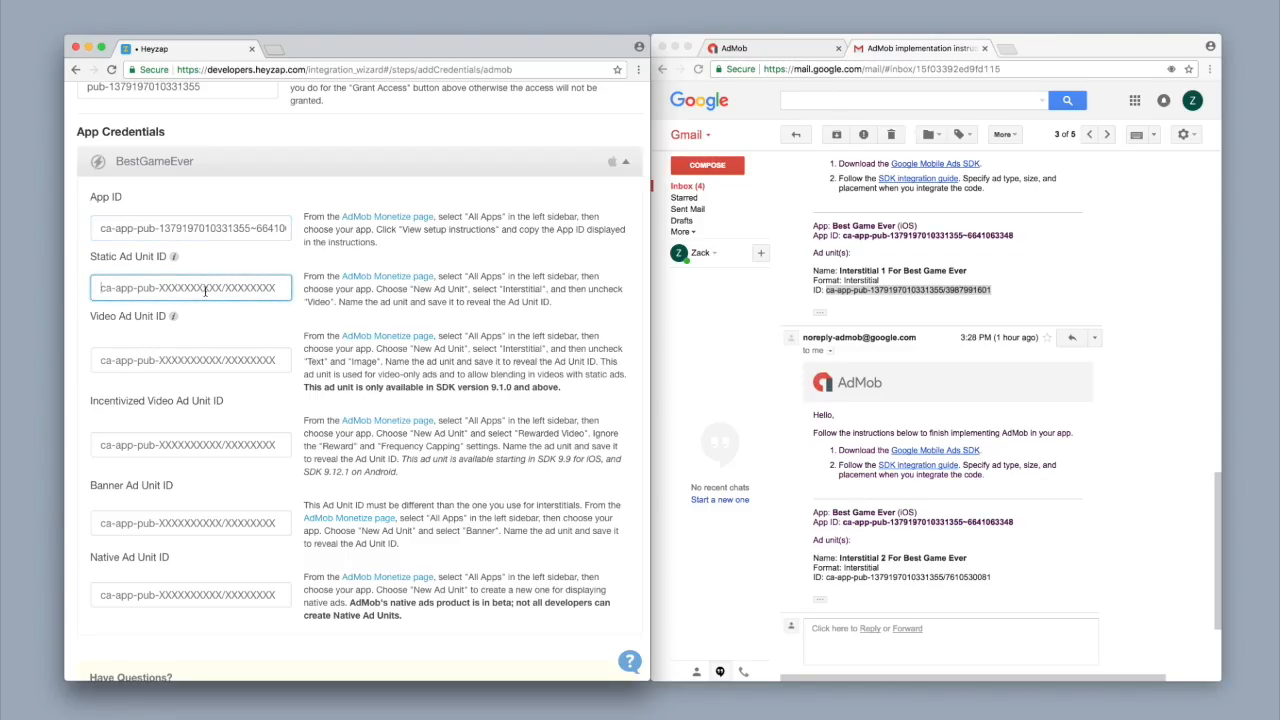
{"action": "key", "text": "super+v"}
{"action": "left_click", "coordinate": [223, 230]}
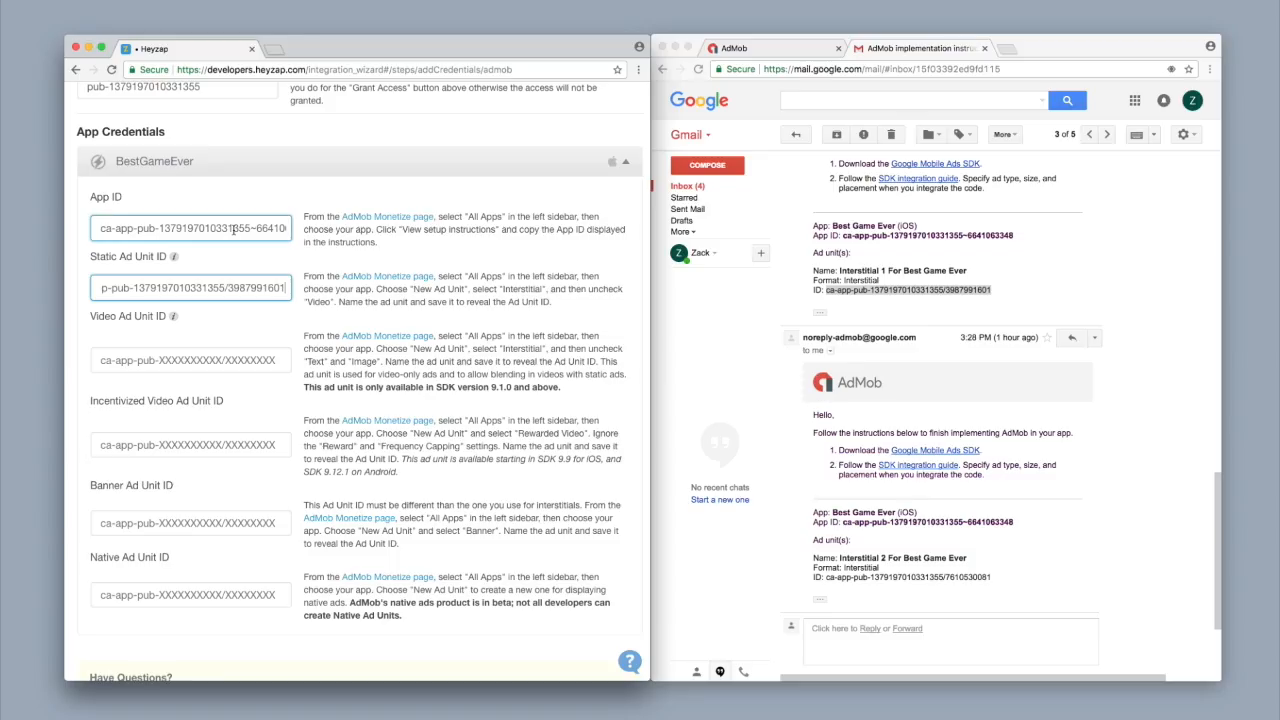
{"action": "scroll", "coordinate": [230, 229], "scroll_direction": "right", "scroll_amount": 3}
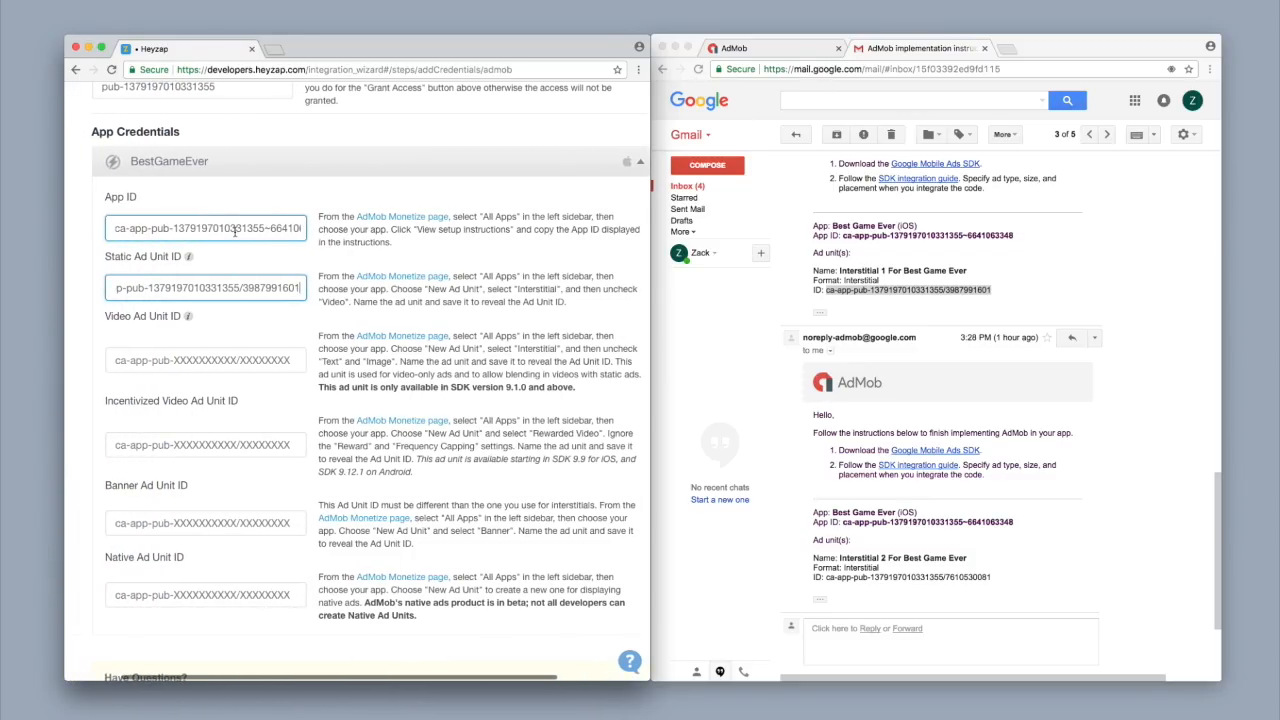
{"action": "left_click", "coordinate": [240, 290]}
{"action": "scroll", "coordinate": [250, 292], "scroll_direction": "left", "scroll_amount": 2}
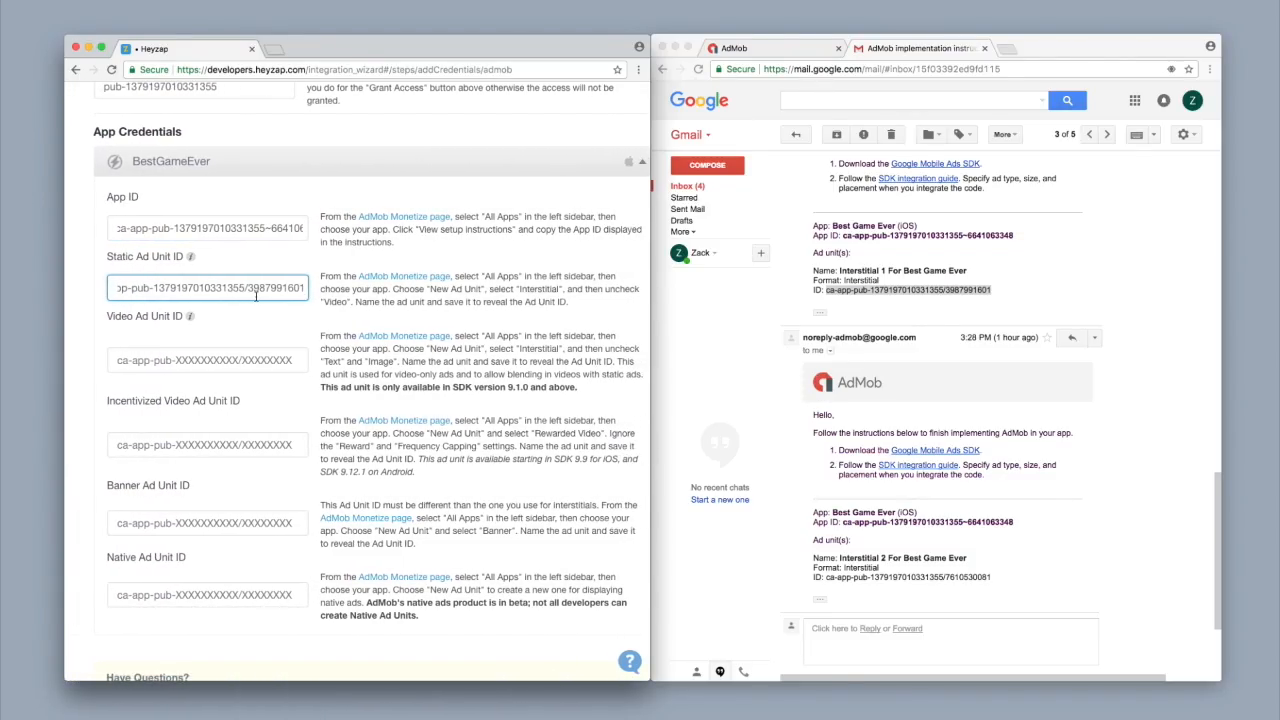
{"action": "scroll", "coordinate": [907, 378], "scroll_direction": "down", "scroll_amount": 2}
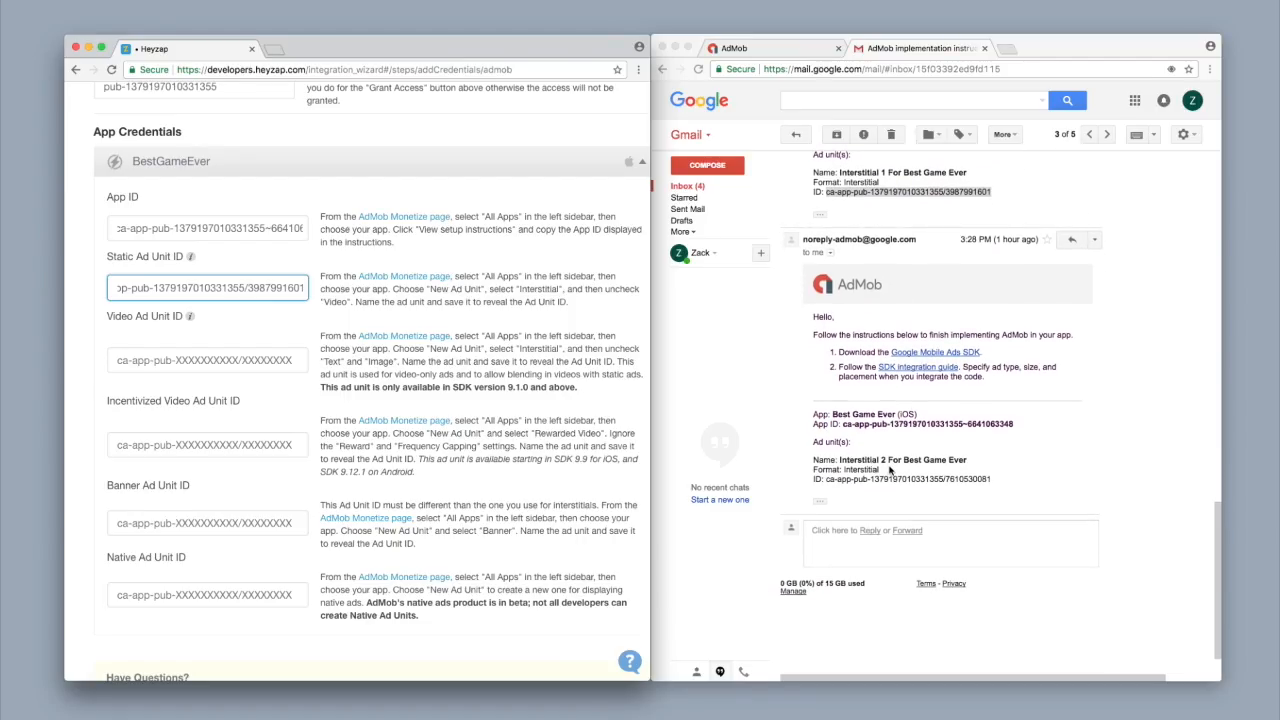
- Paste the Interstitial 2 ad unit ID into the Video Ad Unit ID field
{"action": "left_click", "coordinate": [942, 479]}
{"action": "left_click_drag", "start_coordinate": [992, 482], "coordinate": [832, 481]}
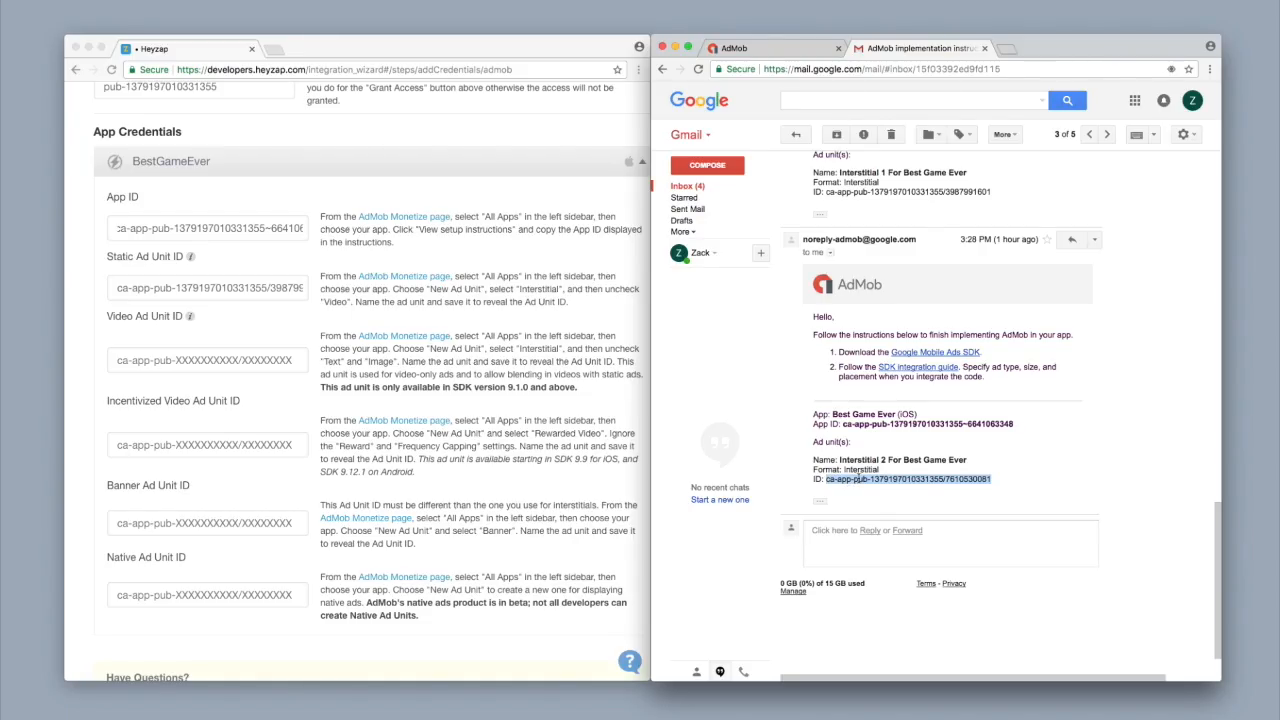
{"action": "left_click", "coordinate": [232, 365]}
{"action": "left_click", "coordinate": [231, 362]}
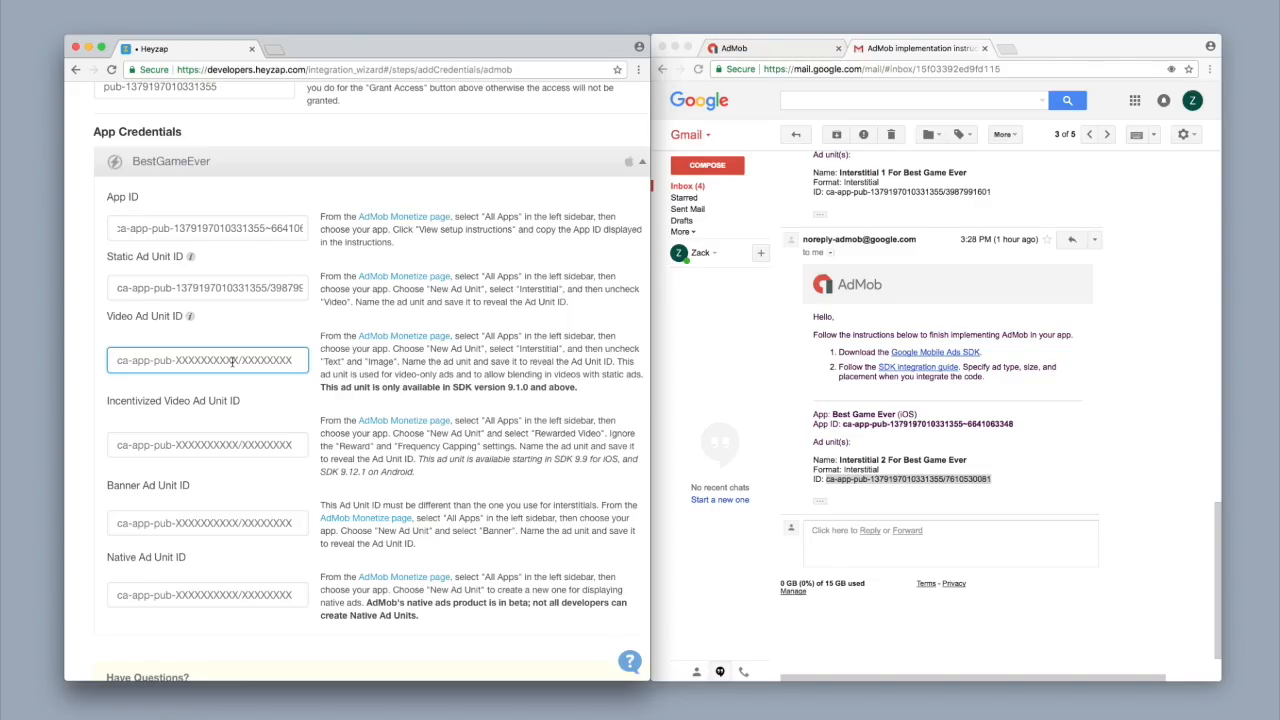
{"action": "key", "text": "super+v"}
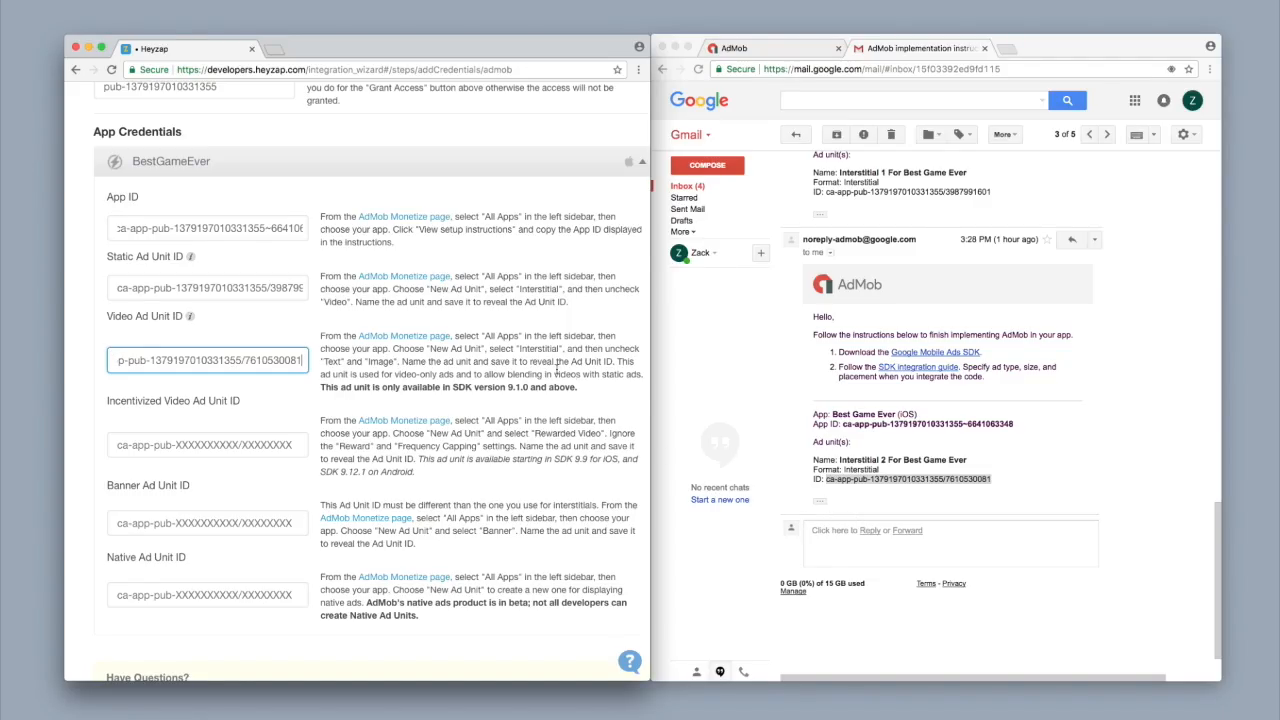
- Highlight the Interstitial and Reward ad types named in Heyzap's field instructions
{"action": "left_click_drag", "start_coordinate": [519, 289], "coordinate": [558, 289]}
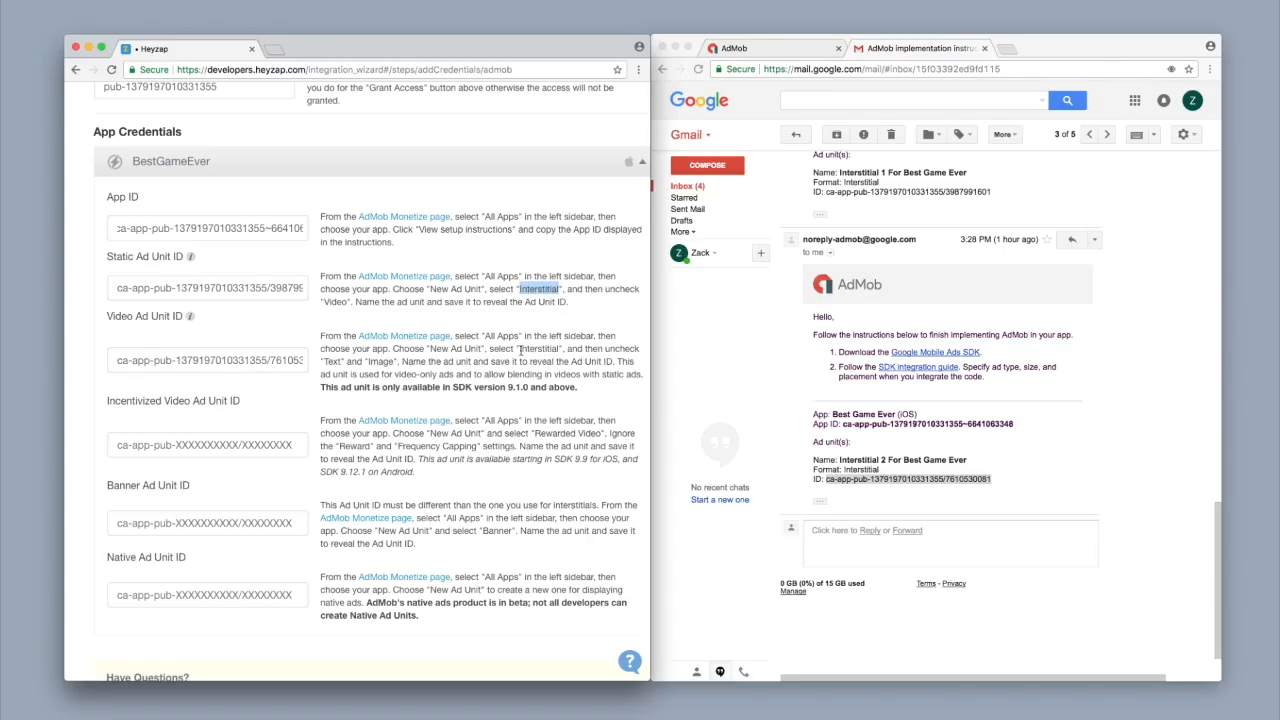
{"action": "left_click_drag", "start_coordinate": [519, 349], "coordinate": [553, 351]}
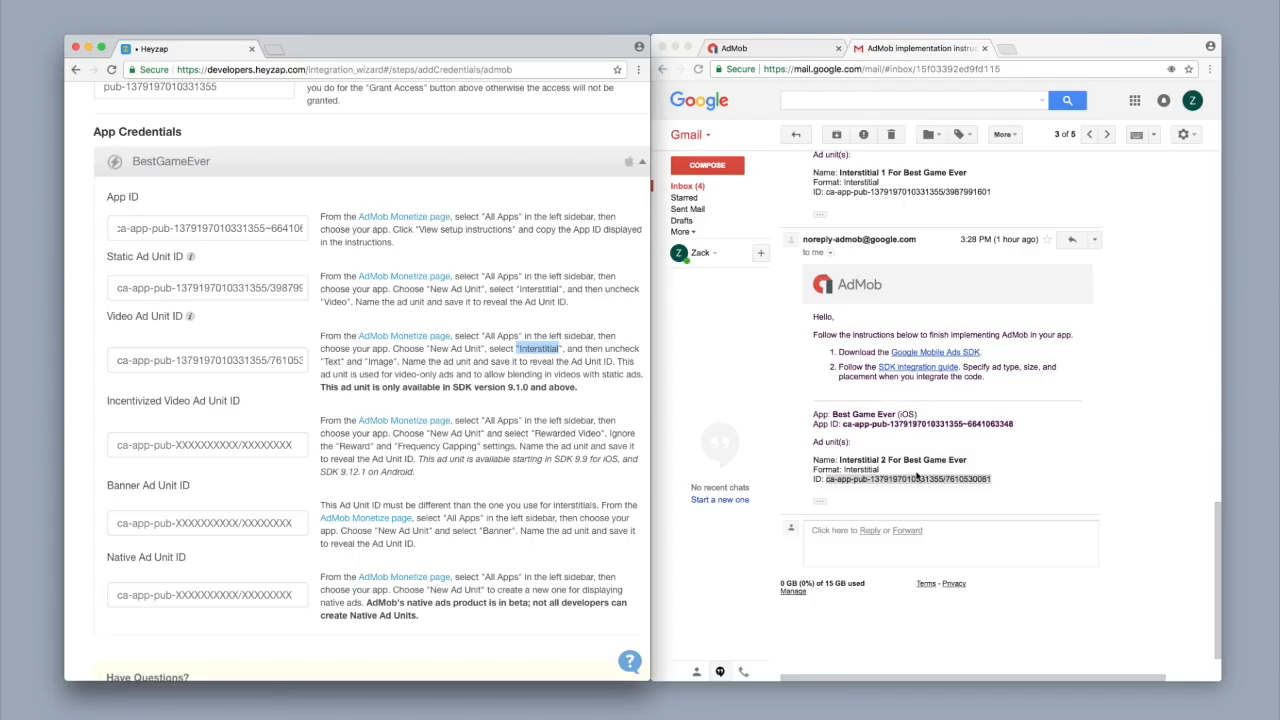
{"action": "scroll", "coordinate": [507, 458], "scroll_direction": "down", "scroll_amount": 2}
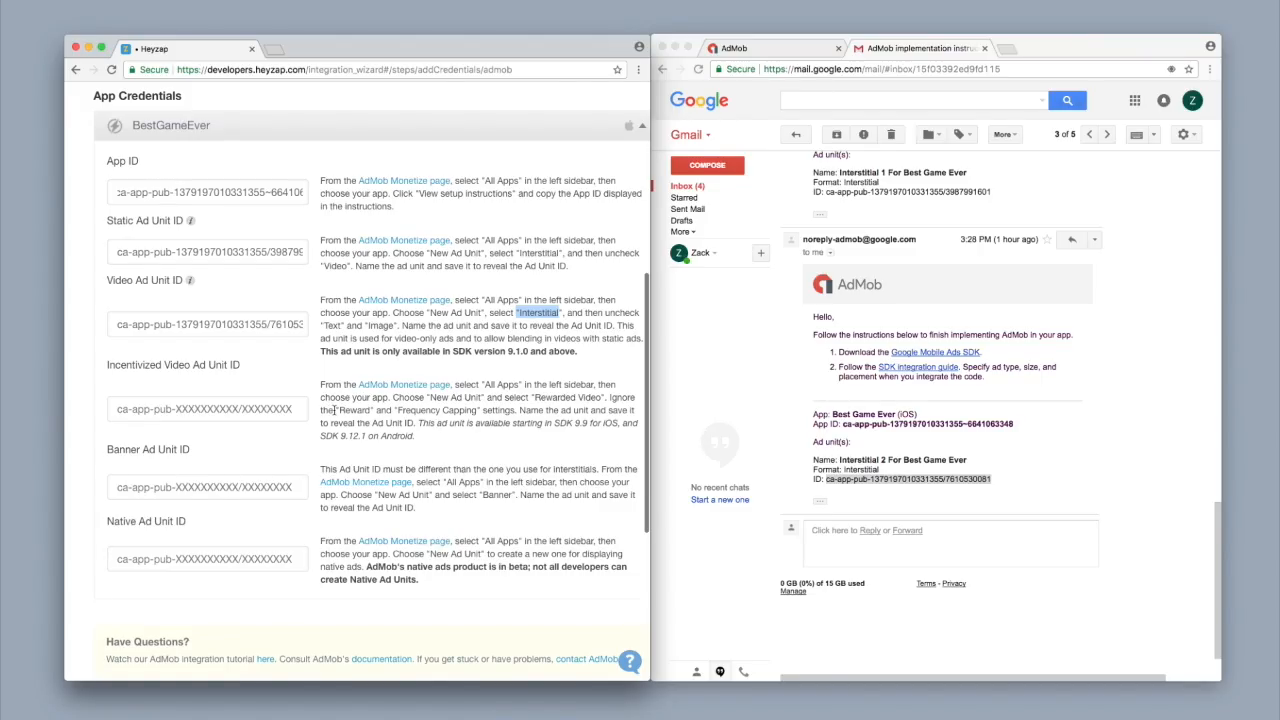
{"action": "left_click_drag", "start_coordinate": [339, 410], "coordinate": [372, 411]}
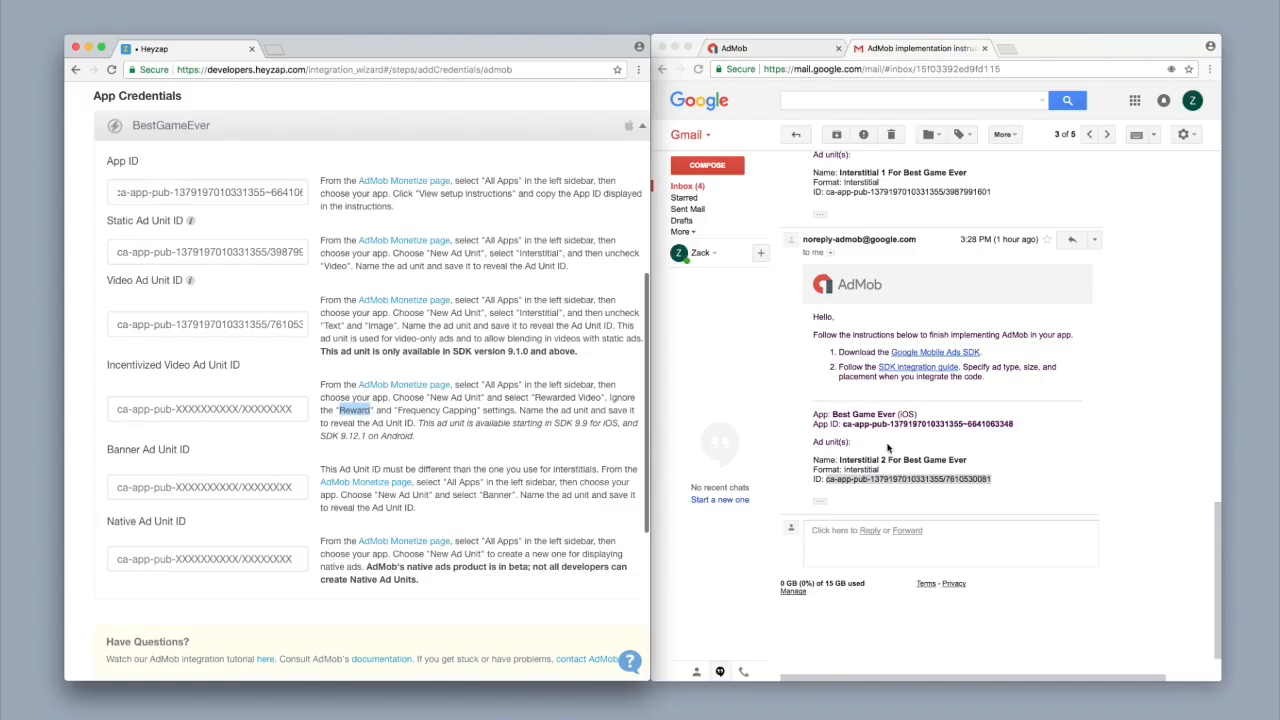
{"action": "left_click", "coordinate": [1032, 412]}
{"action": "scroll", "coordinate": [1027, 397], "scroll_direction": "up", "scroll_amount": 5}
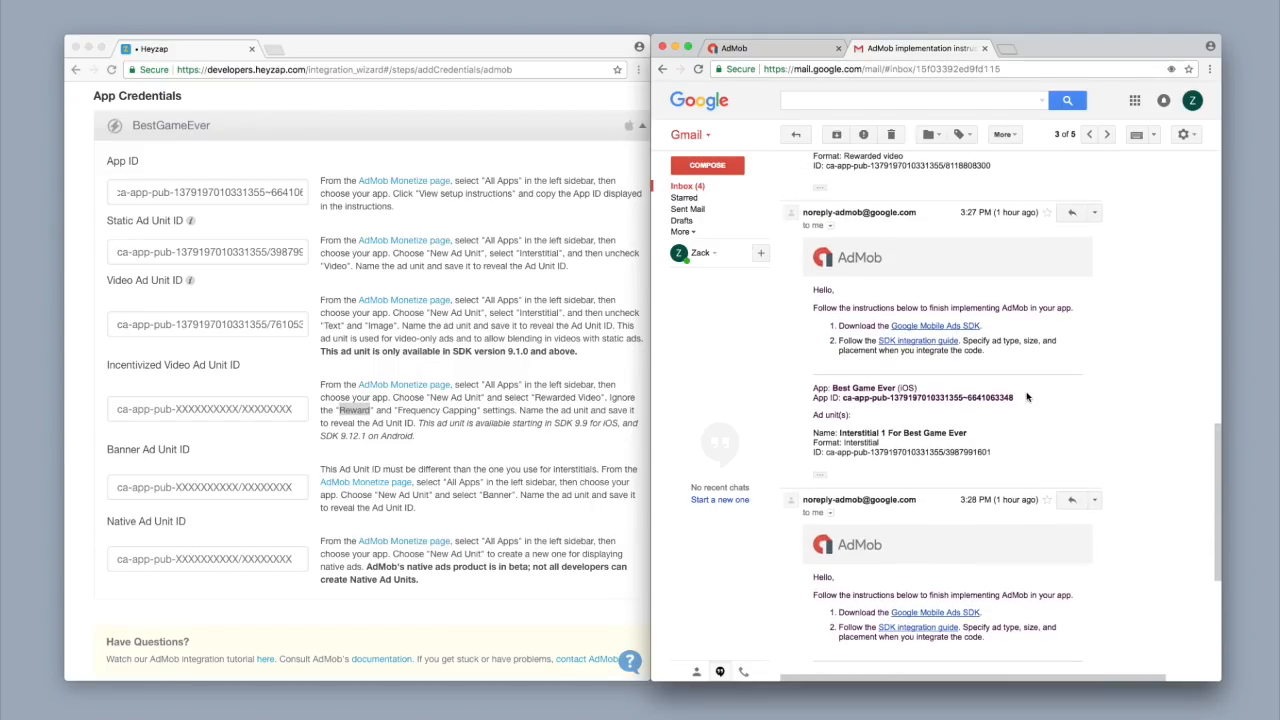
- Paste the rewarded video ad unit ID into the Incentivized Video Ad Unit ID field
{"action": "scroll", "coordinate": [1027, 397], "scroll_direction": "up", "scroll_amount": 5}
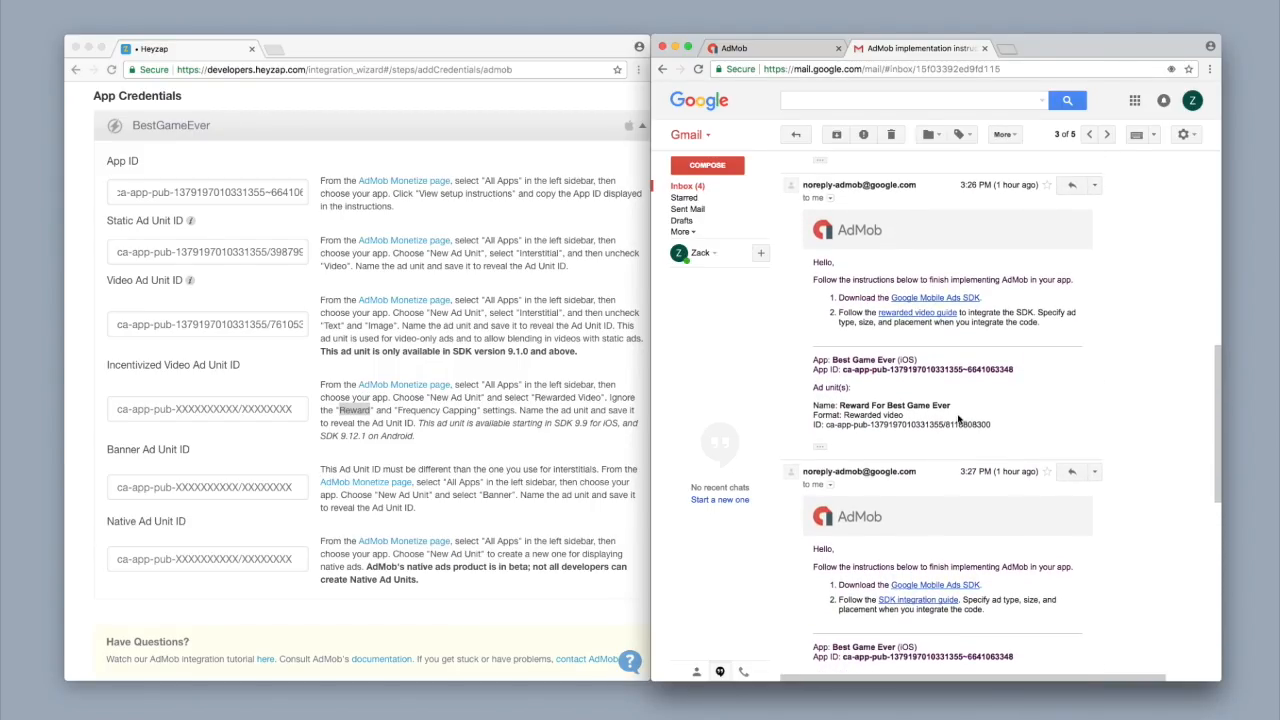
{"action": "left_click_drag", "start_coordinate": [994, 427], "coordinate": [831, 424]}
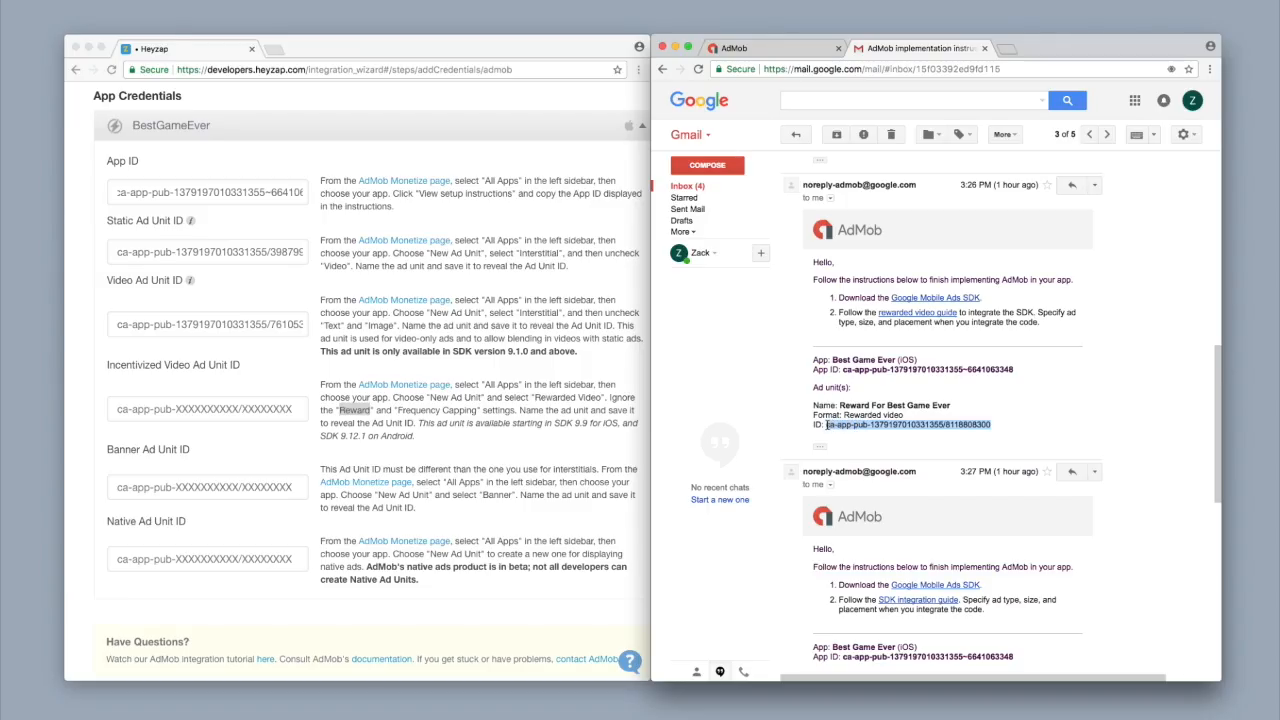
{"action": "left_click", "coordinate": [204, 410]}
{"action": "key", "text": "super+v"}
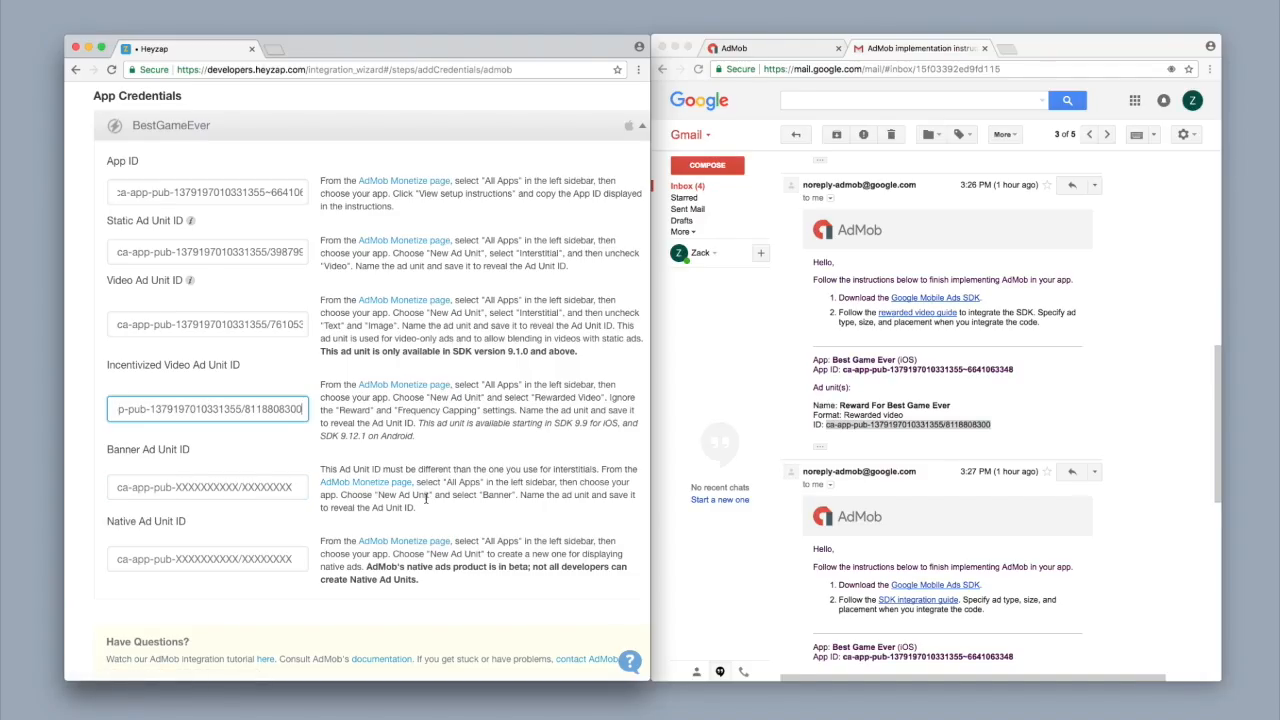
- Paste the banner ad unit ID into the Banner Ad Unit ID field
{"action": "scroll", "coordinate": [939, 448], "scroll_direction": "up", "scroll_amount": 4}
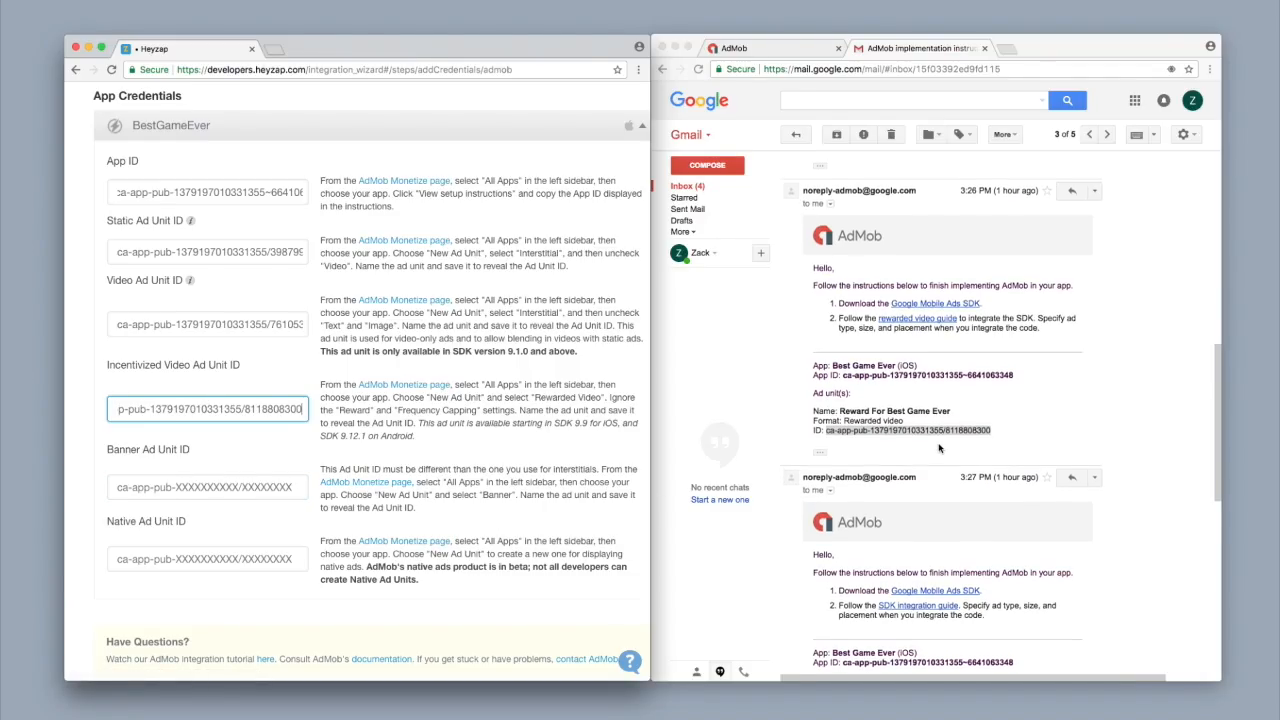
{"action": "scroll", "coordinate": [939, 448], "scroll_direction": "up", "scroll_amount": 2}
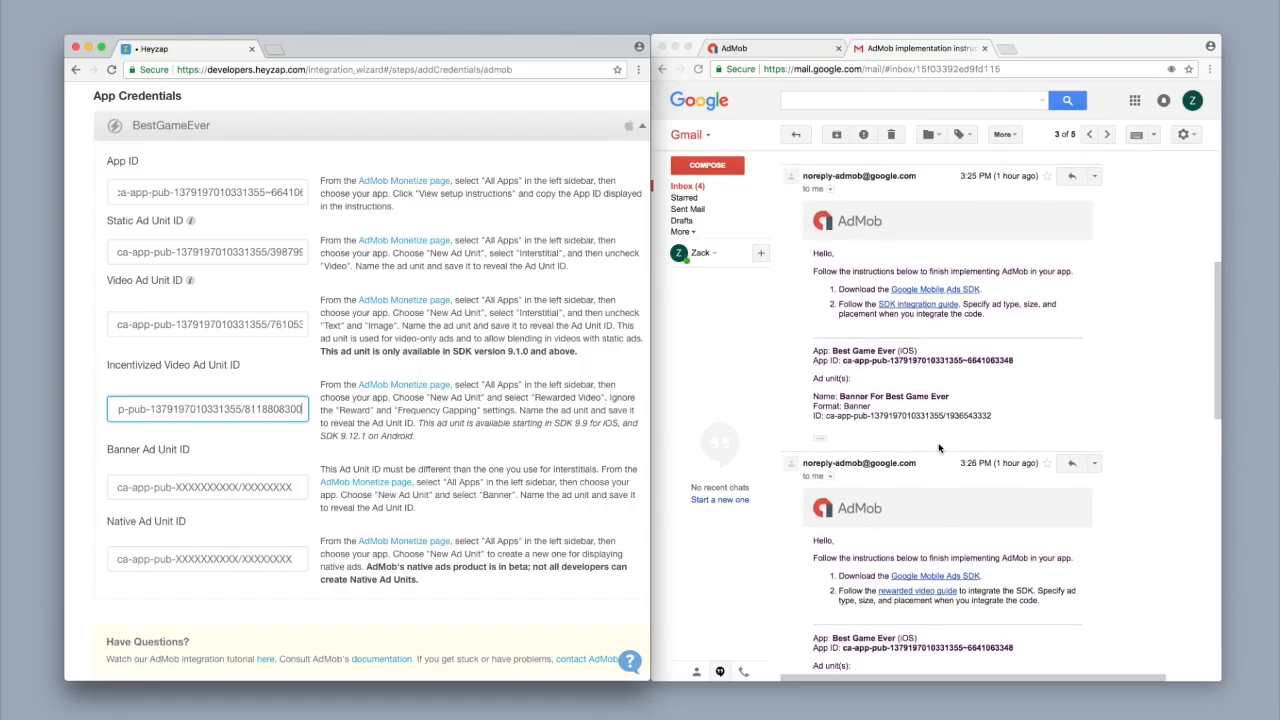
{"action": "scroll", "coordinate": [939, 448], "scroll_direction": "up", "scroll_amount": 1}
{"action": "left_click", "coordinate": [993, 443]}
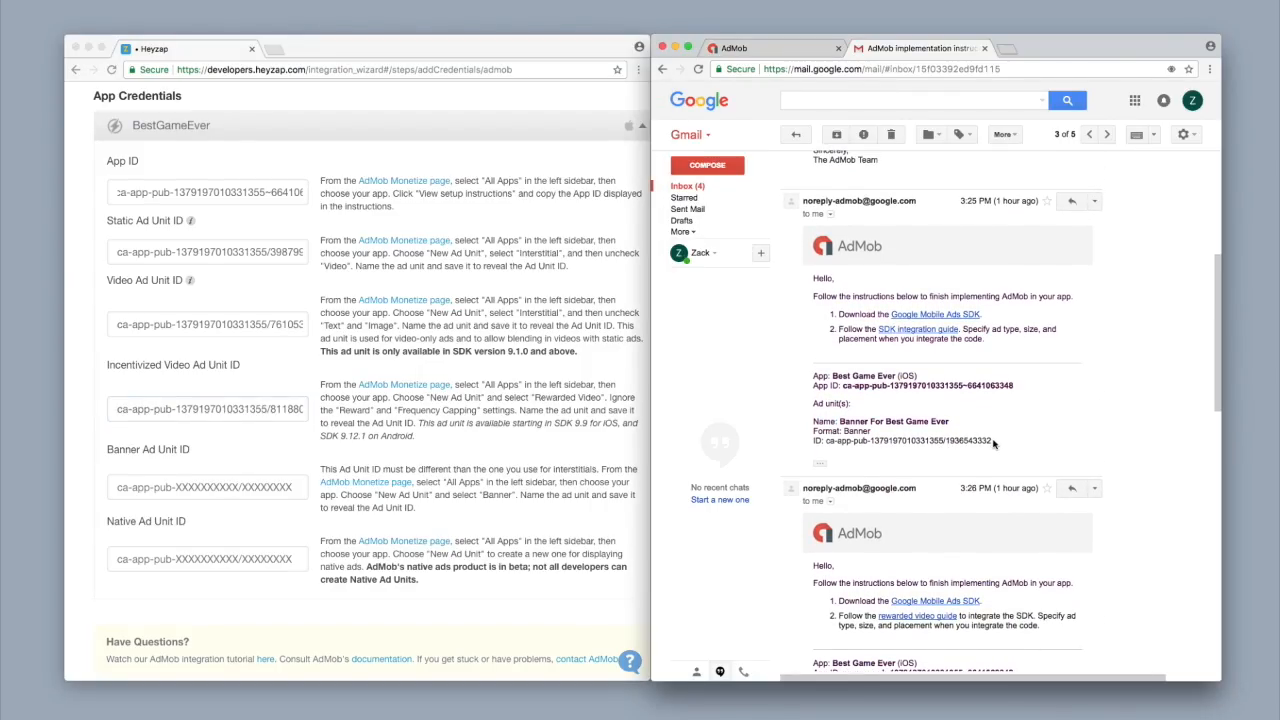
{"action": "left_click_drag", "start_coordinate": [993, 443], "coordinate": [829, 447]}
{"action": "key", "text": "super+c"}
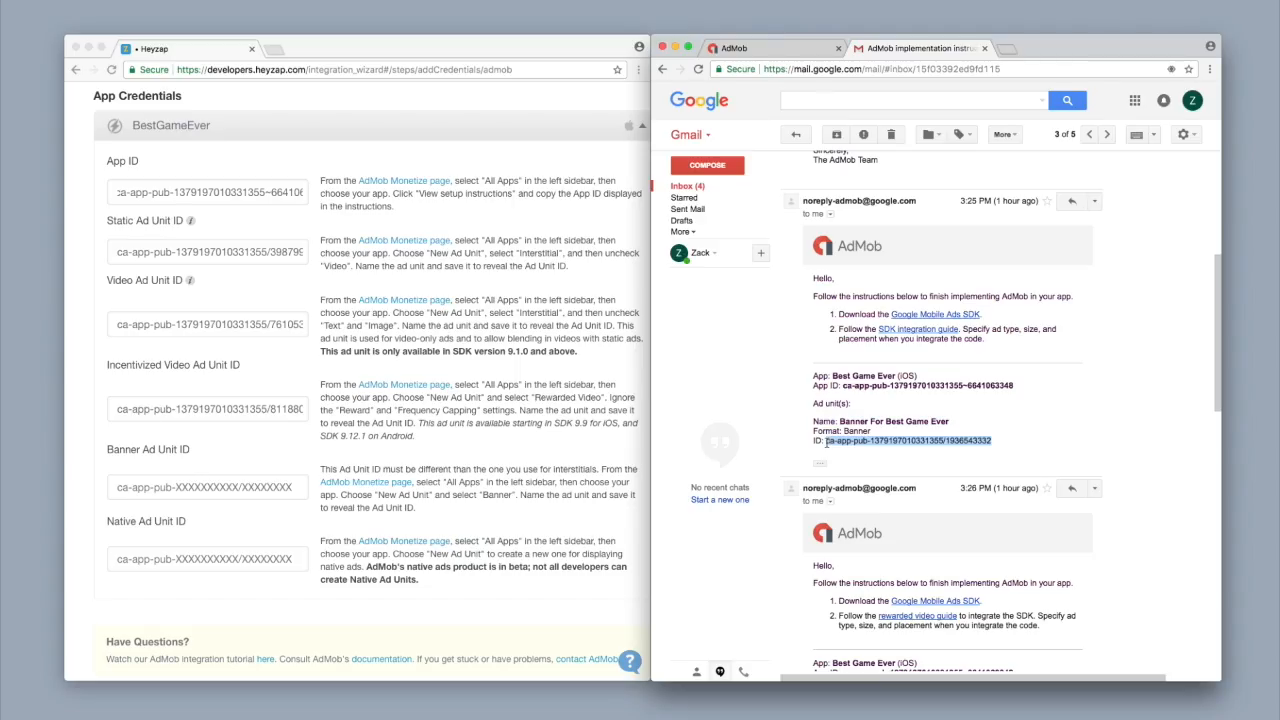
{"action": "left_click", "coordinate": [298, 515]}
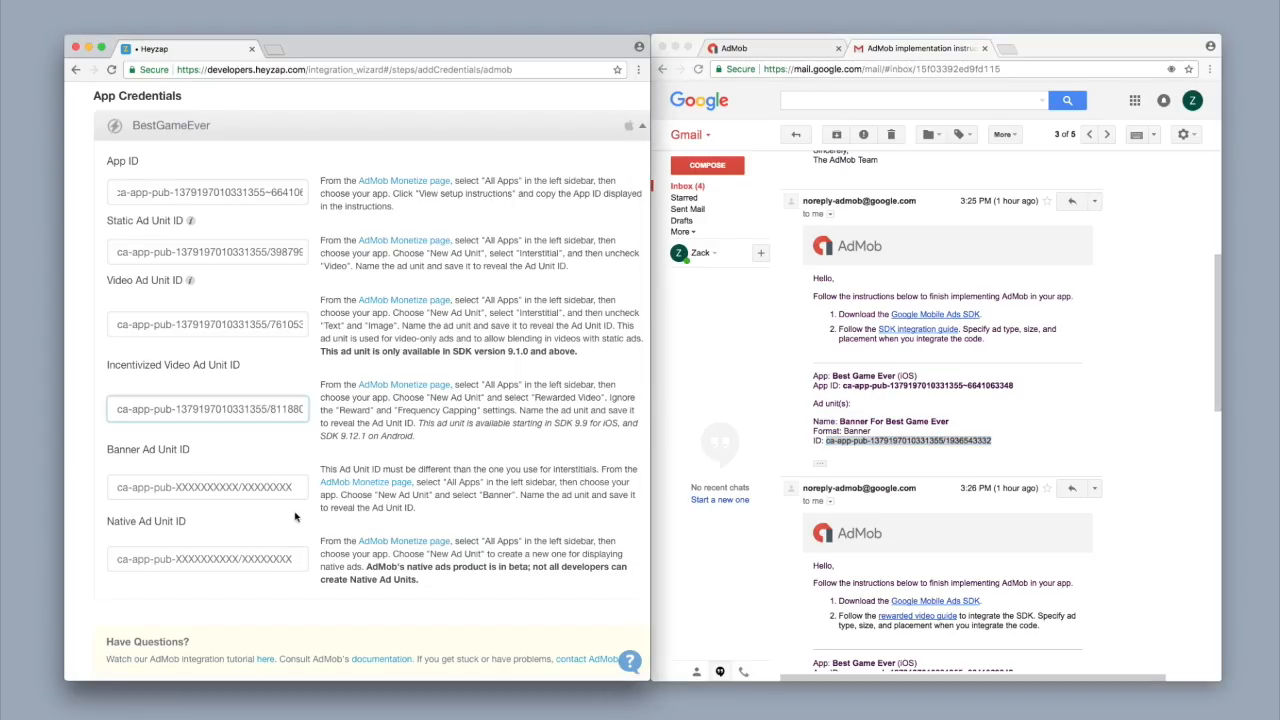
{"action": "left_click", "coordinate": [268, 559]}
{"action": "left_click", "coordinate": [228, 488]}
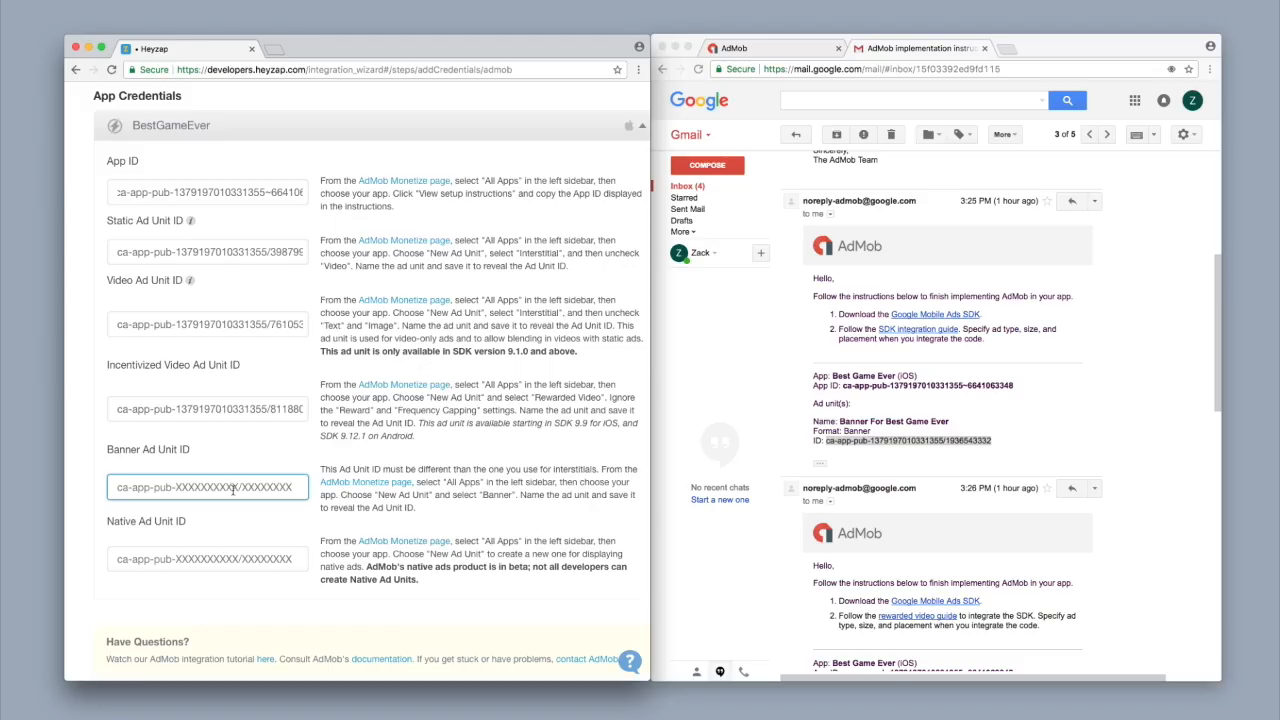
{"action": "key", "text": "super+v"}
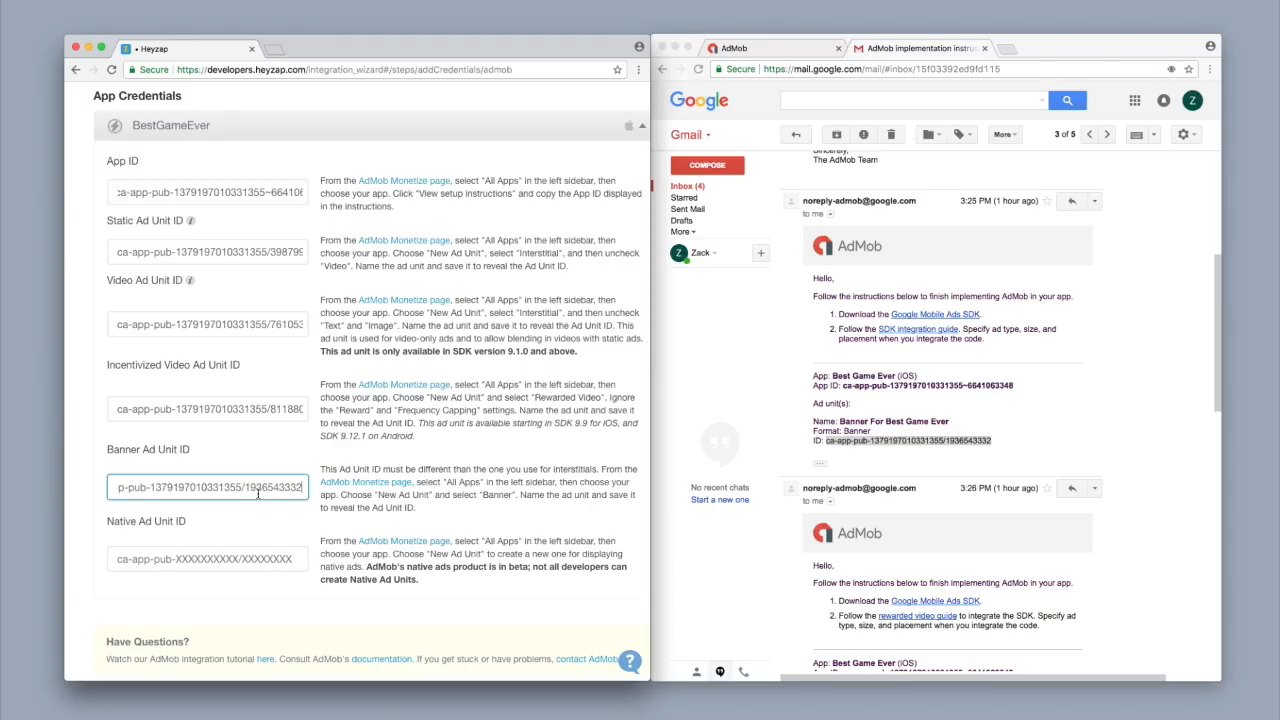
{"action": "scroll", "coordinate": [258, 492], "scroll_direction": "up", "scroll_amount": 3}
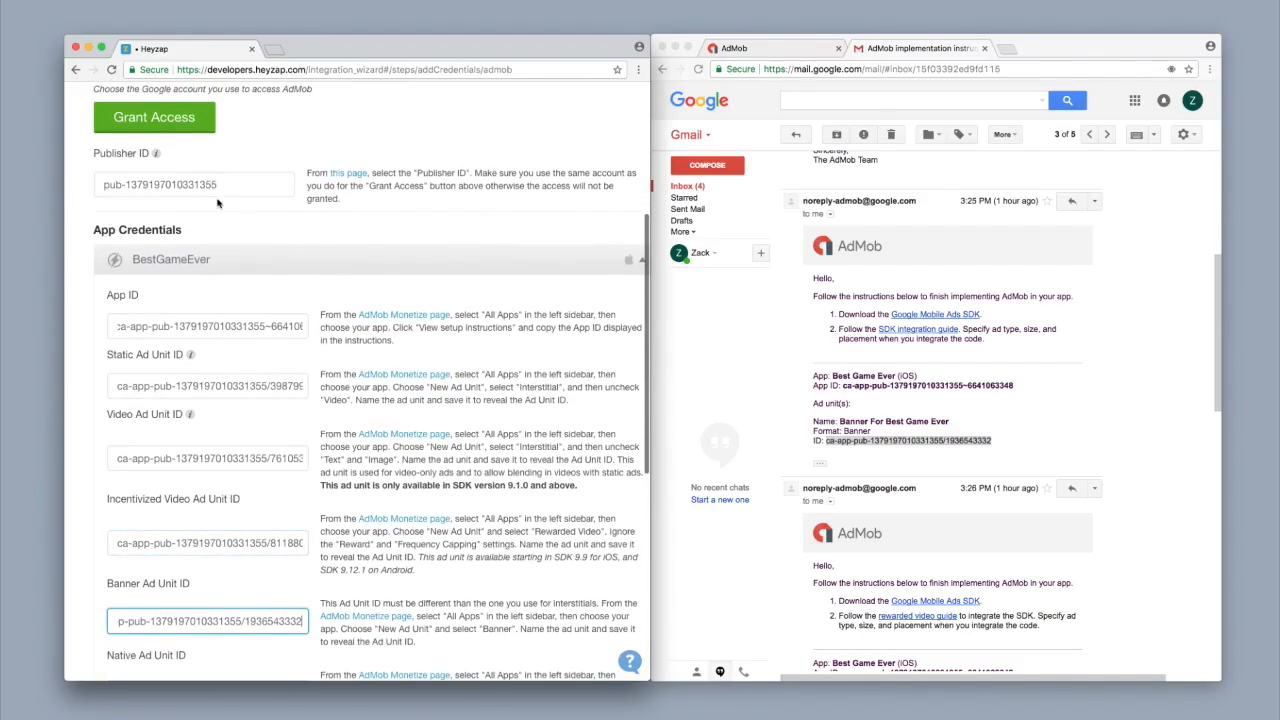
- Continue past the unfilled-credentials warning and choose iOS as the SDK framework
{"action": "scroll", "coordinate": [240, 260], "scroll_direction": "up", "scroll_amount": 2}
{"action": "scroll", "coordinate": [250, 420], "scroll_direction": "down", "scroll_amount": 2}
{"action": "scroll", "coordinate": [252, 481], "scroll_direction": "down", "scroll_amount": 5}
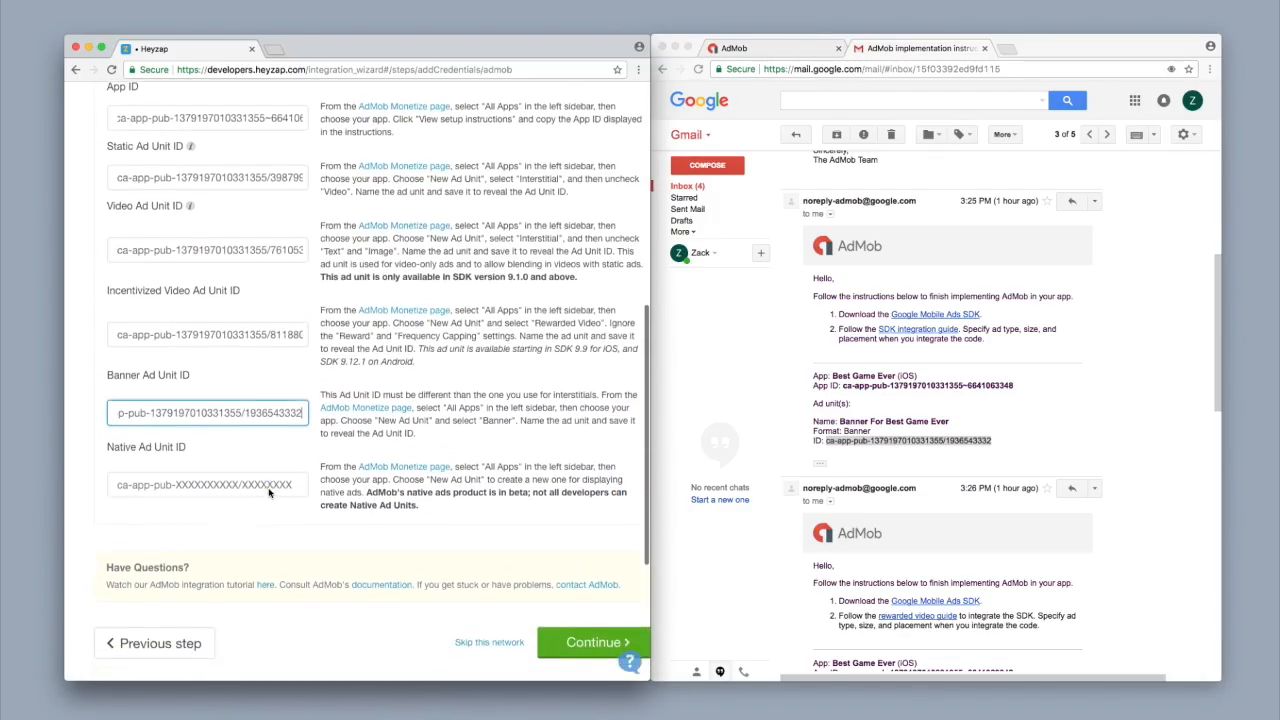
{"action": "scroll", "coordinate": [269, 492], "scroll_direction": "down", "scroll_amount": 1}
{"action": "scroll", "coordinate": [568, 610], "scroll_direction": "right", "scroll_amount": 2}
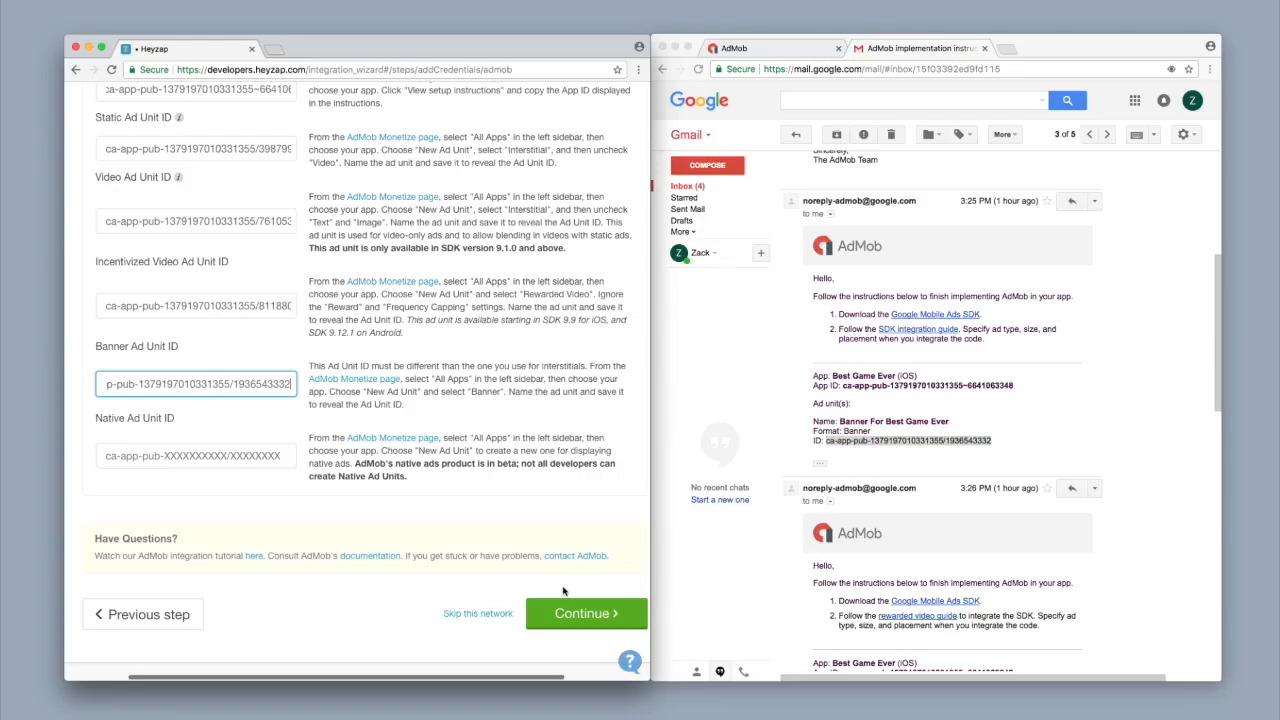
{"action": "left_click", "coordinate": [566, 618]}
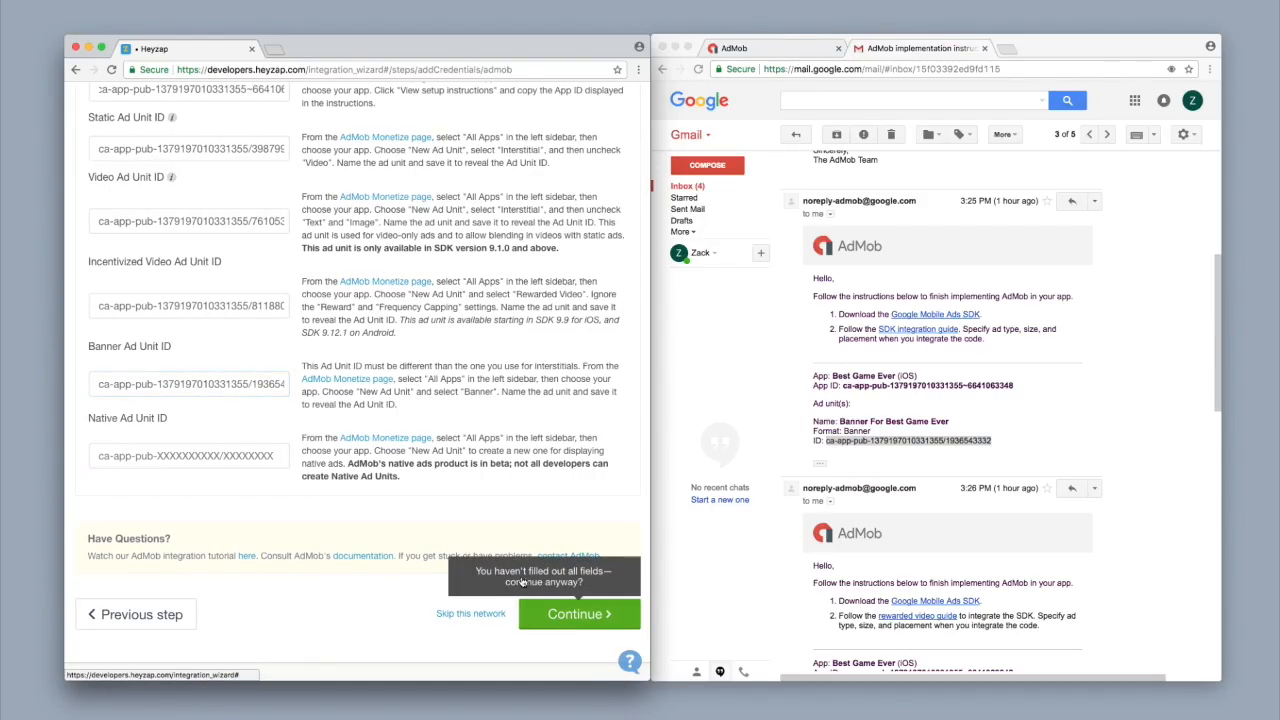
{"action": "left_click", "coordinate": [568, 616]}
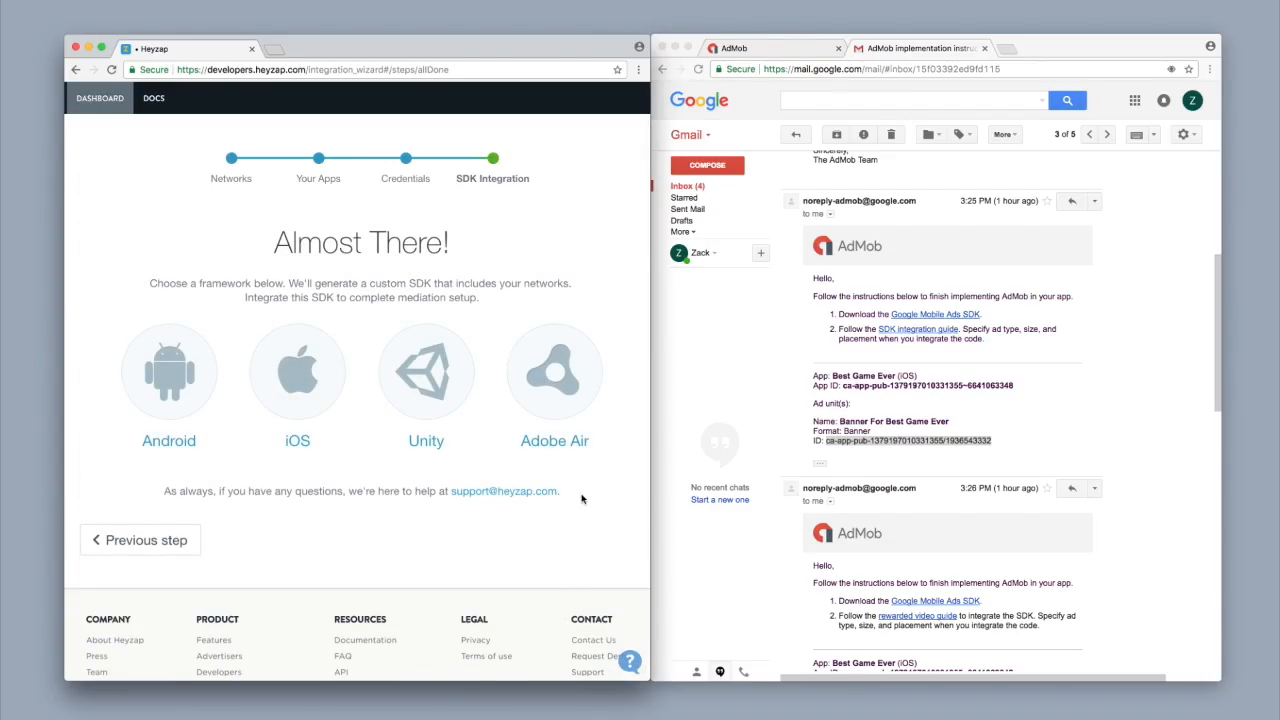
{"action": "scroll", "coordinate": [584, 500], "scroll_direction": "down", "scroll_amount": 1}
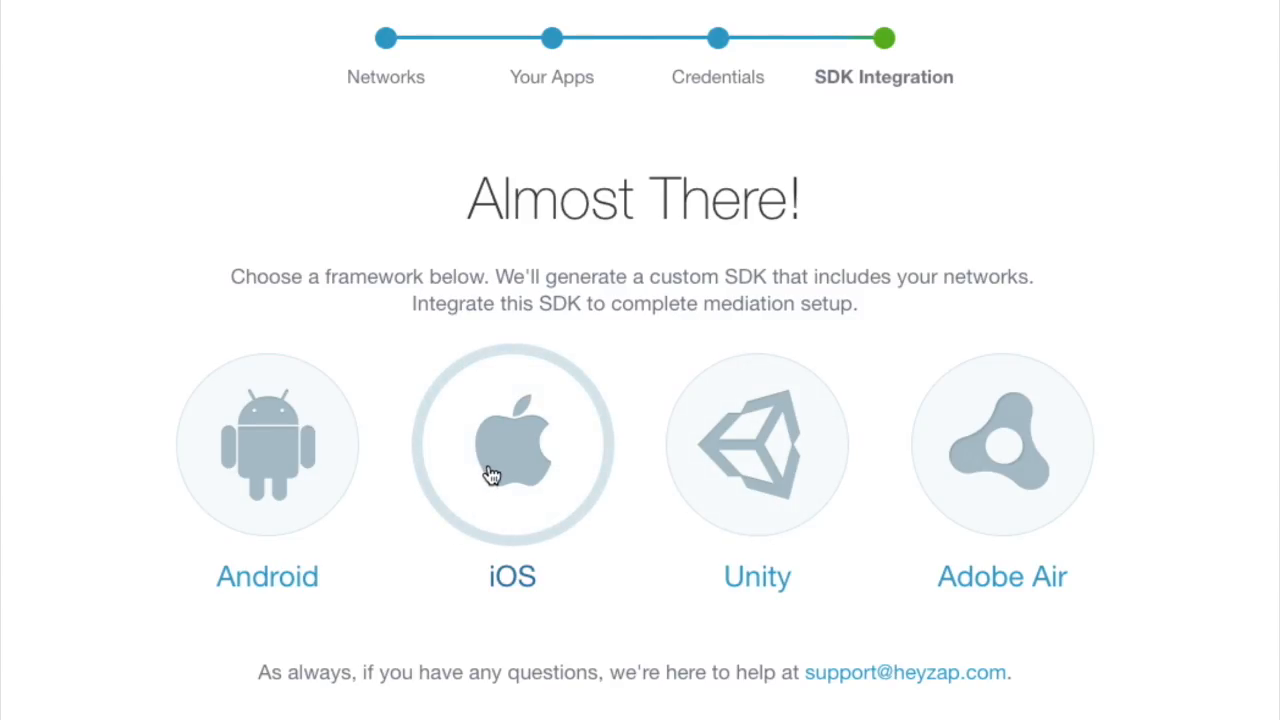
{"action": "left_click", "coordinate": [491, 475]}
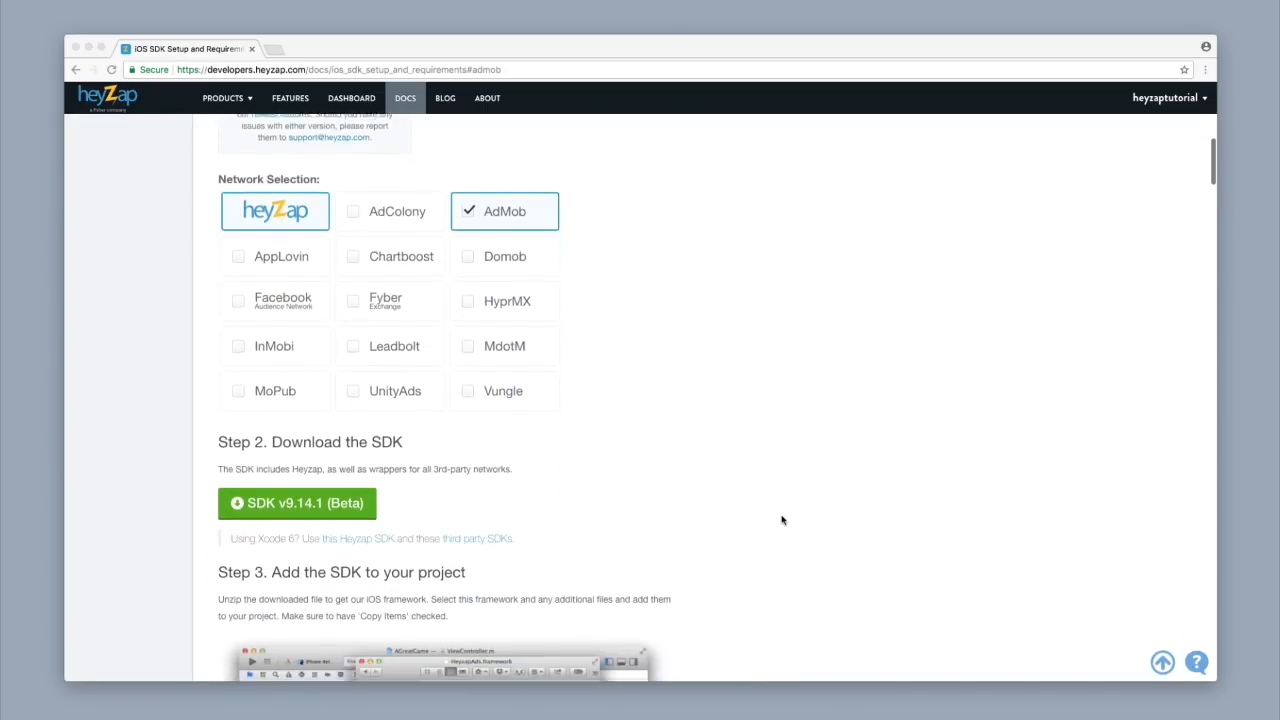
- Download the Heyzap SDK version 9.12.7 zip
{"action": "scroll", "coordinate": [775, 513], "scroll_direction": "down", "scroll_amount": 20}
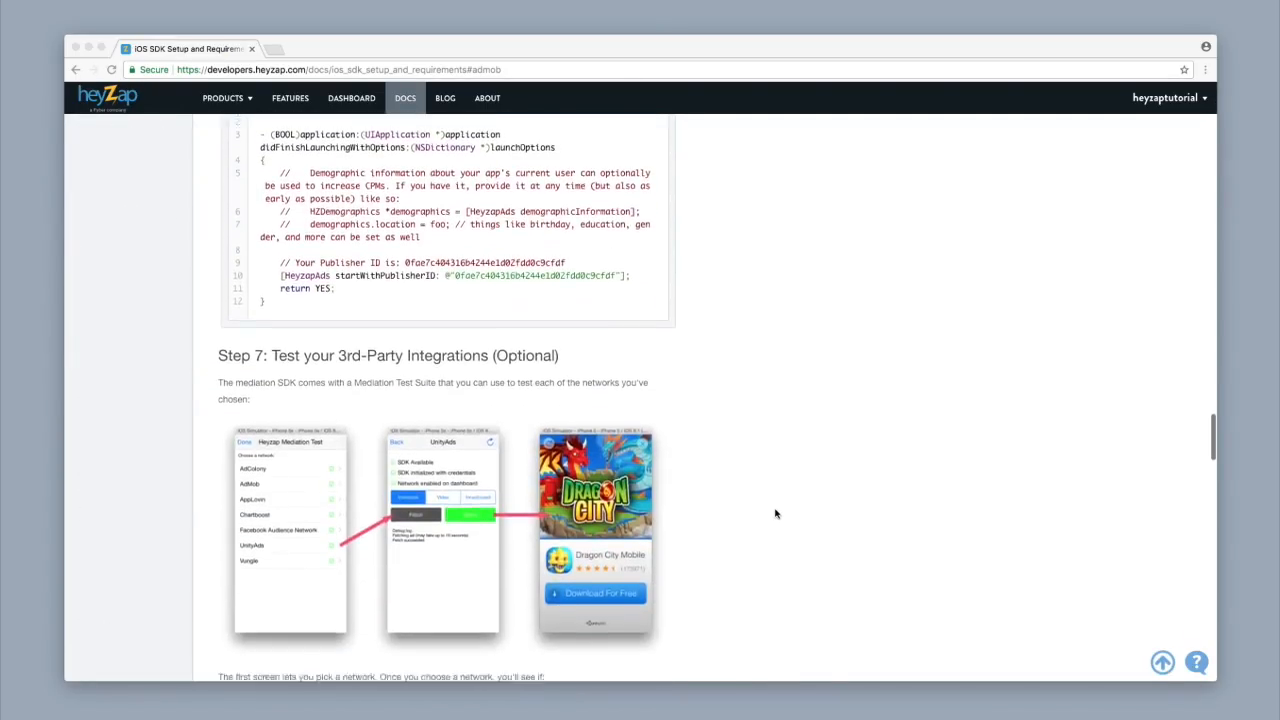
{"action": "scroll", "coordinate": [773, 510], "scroll_direction": "down", "scroll_amount": 20}
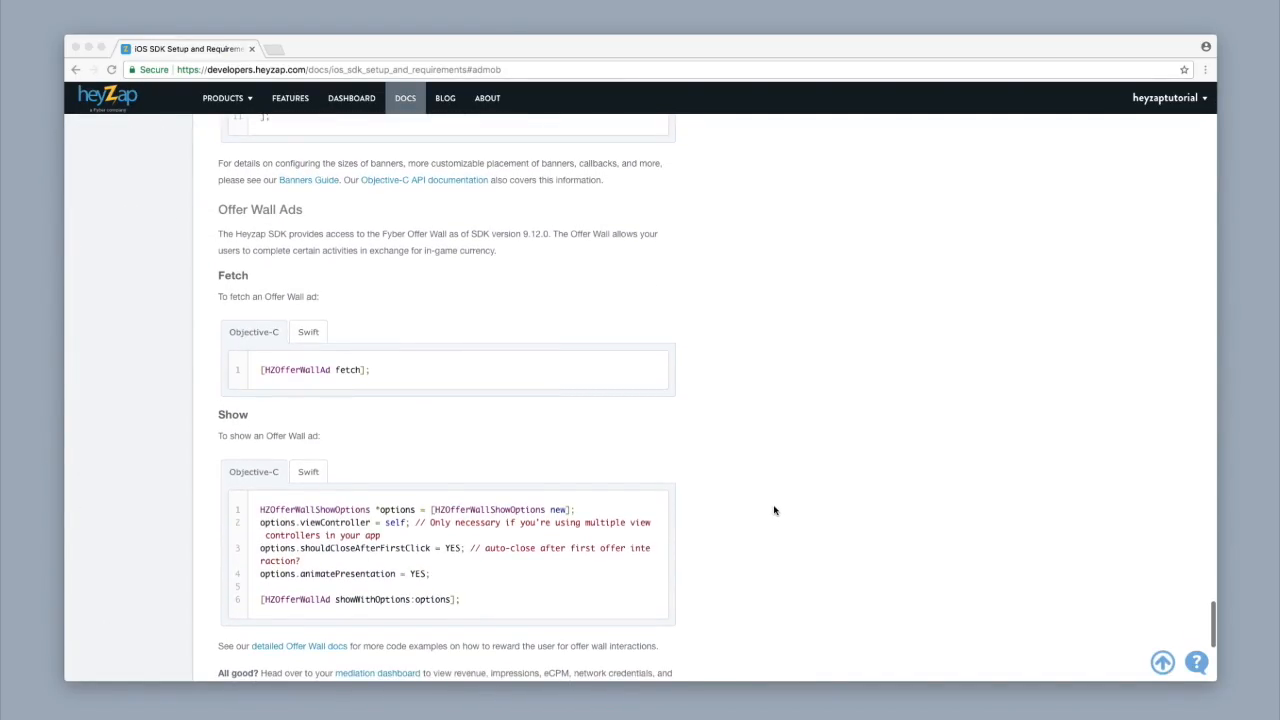
{"action": "scroll", "coordinate": [773, 510], "scroll_direction": "down", "scroll_amount": 8}
{"action": "scroll", "coordinate": [773, 510], "scroll_direction": "up", "scroll_amount": 20}
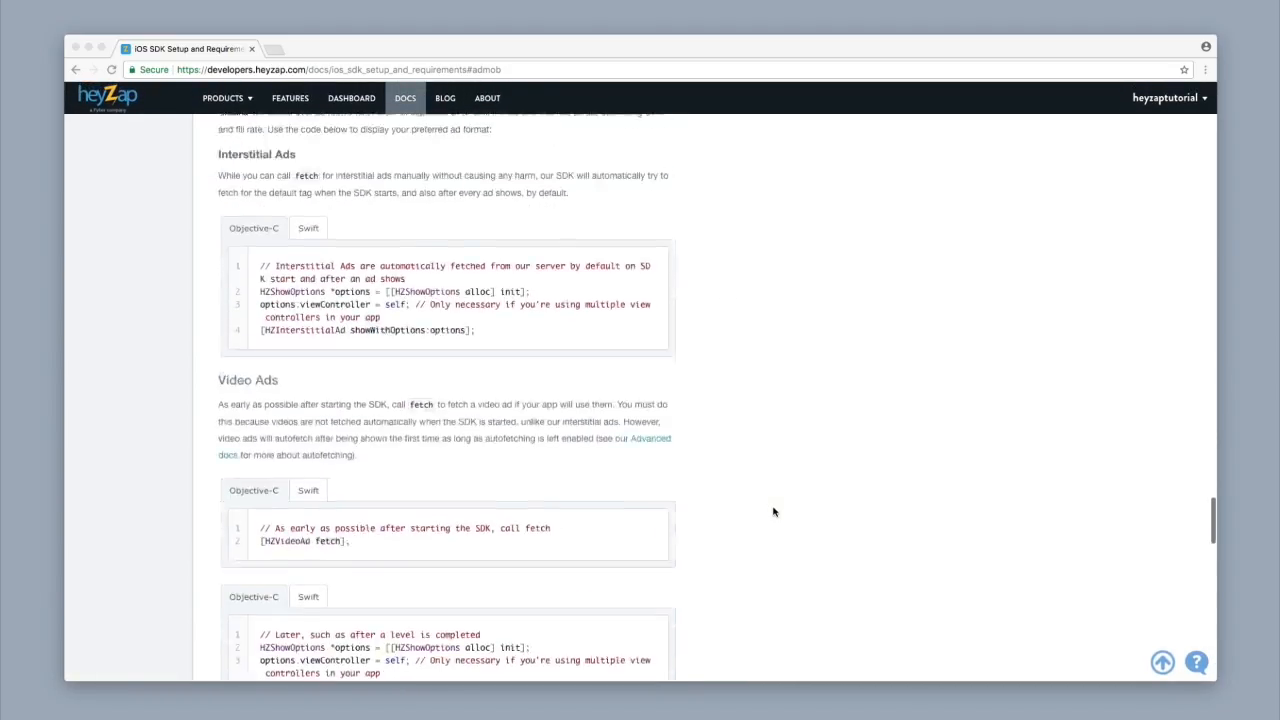
{"action": "scroll", "coordinate": [773, 510], "scroll_direction": "up", "scroll_amount": 20}
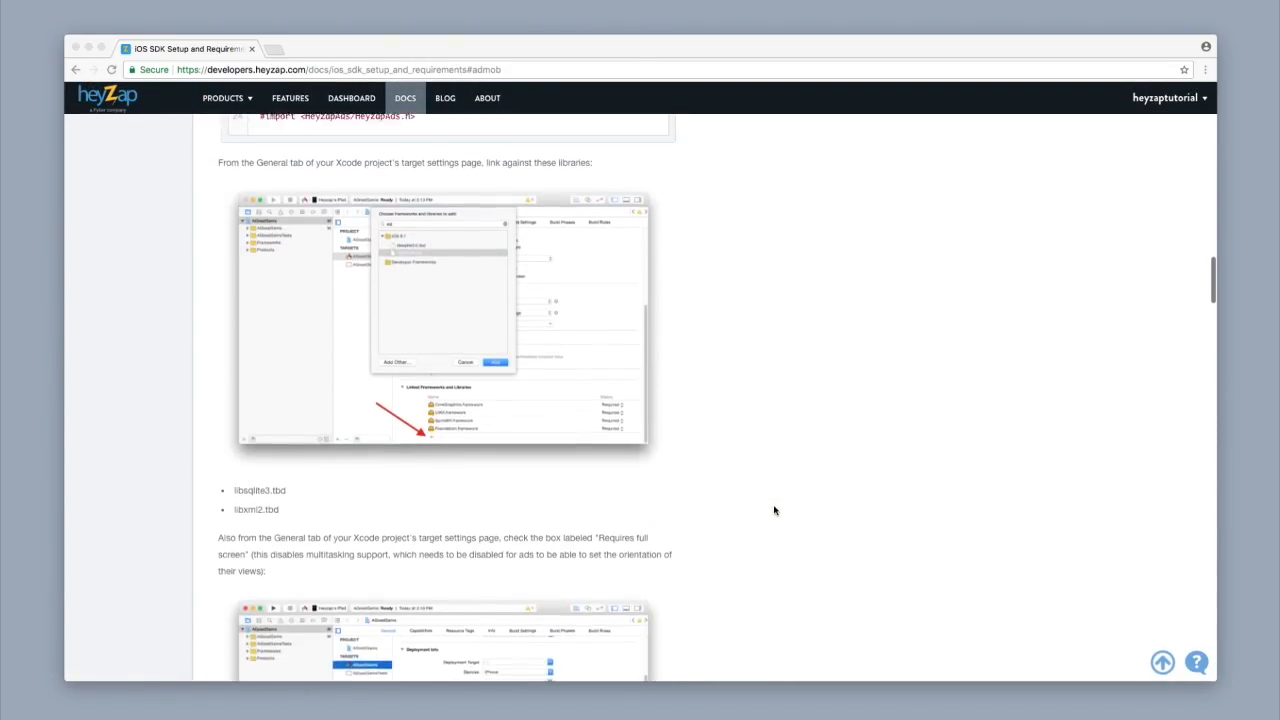
{"action": "scroll", "coordinate": [773, 510], "scroll_direction": "up", "scroll_amount": 20}
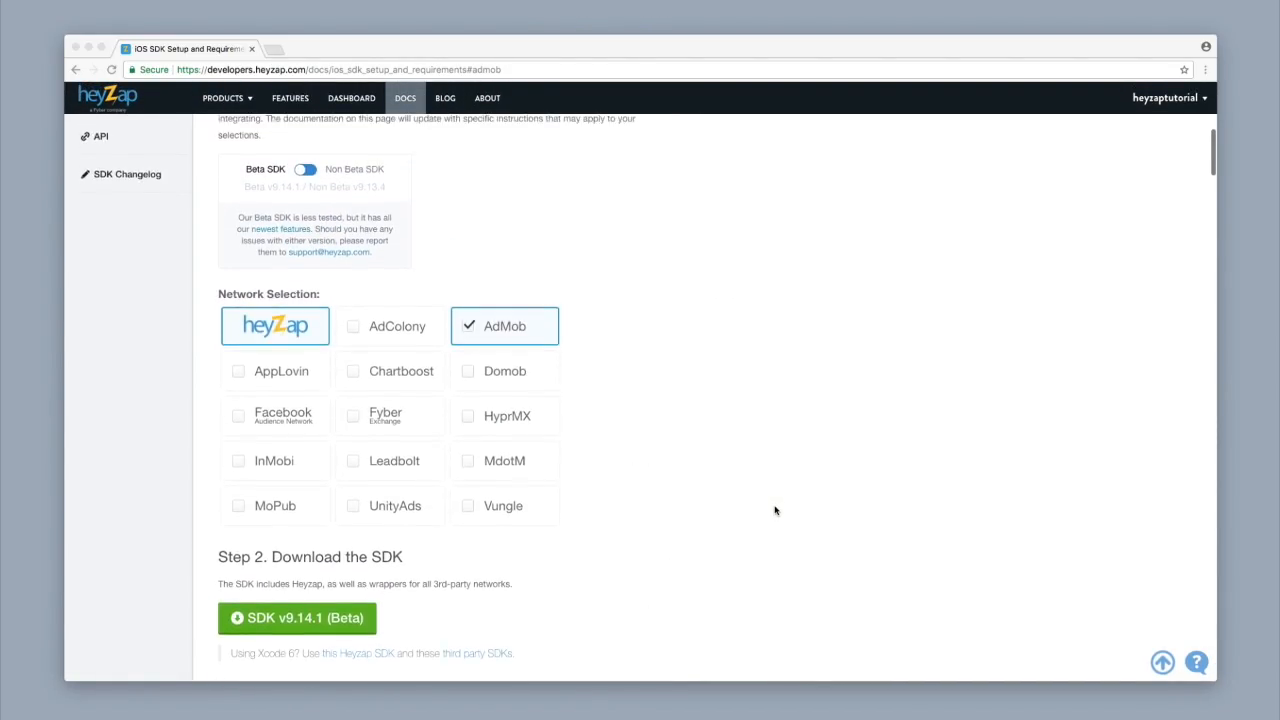
{"action": "scroll", "coordinate": [772, 508], "scroll_direction": "up", "scroll_amount": 5}
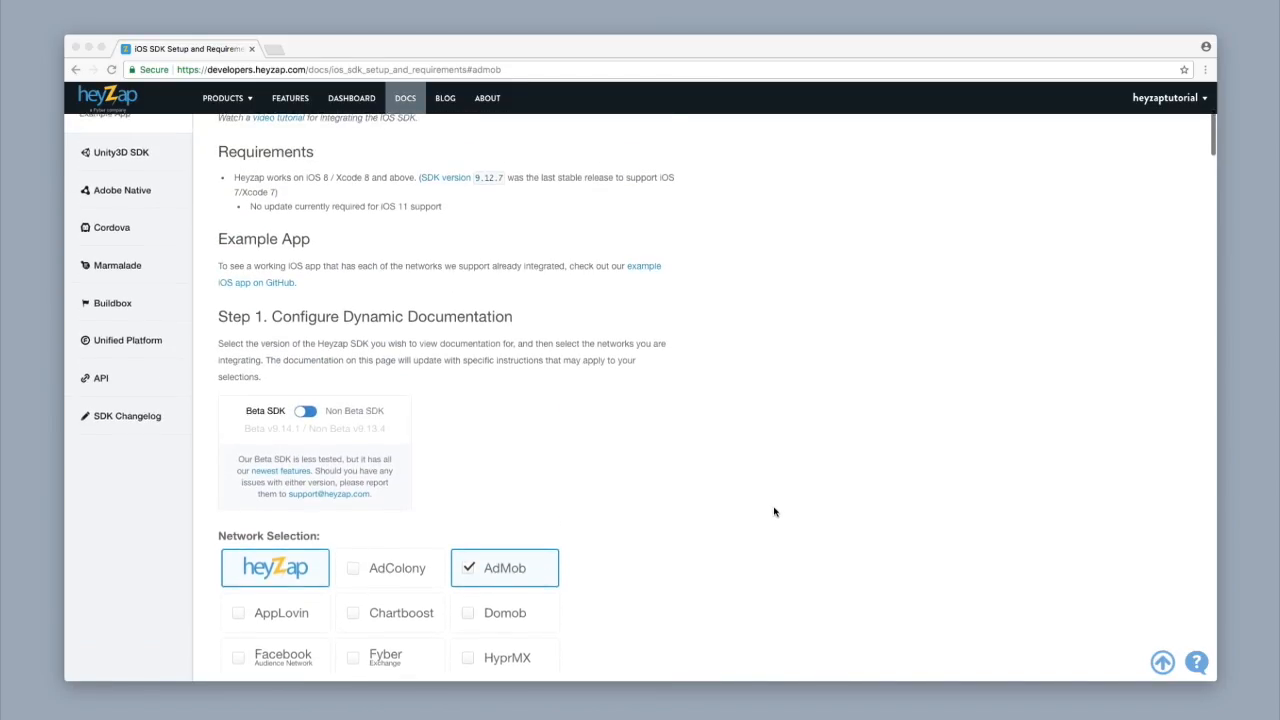
{"action": "scroll", "coordinate": [551, 380], "scroll_direction": "up", "scroll_amount": 3}
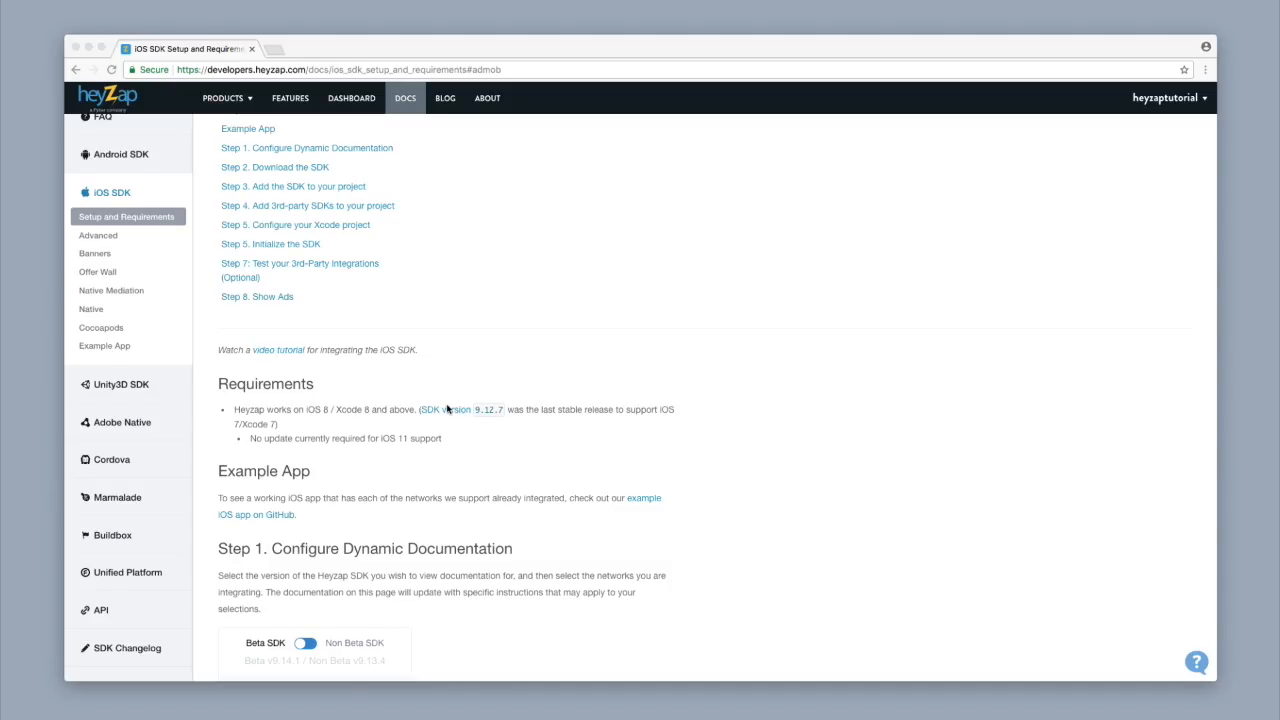
{"action": "left_click", "coordinate": [447, 410]}
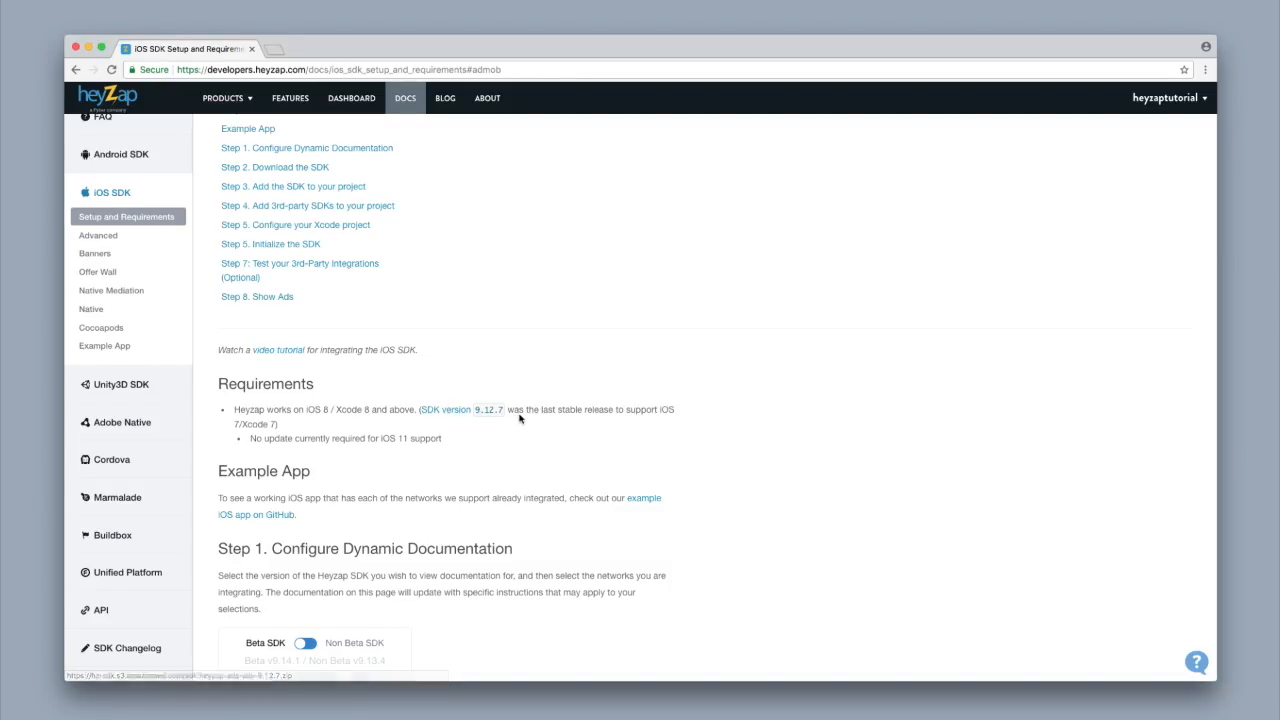
{"action": "left_click", "coordinate": [446, 411]}
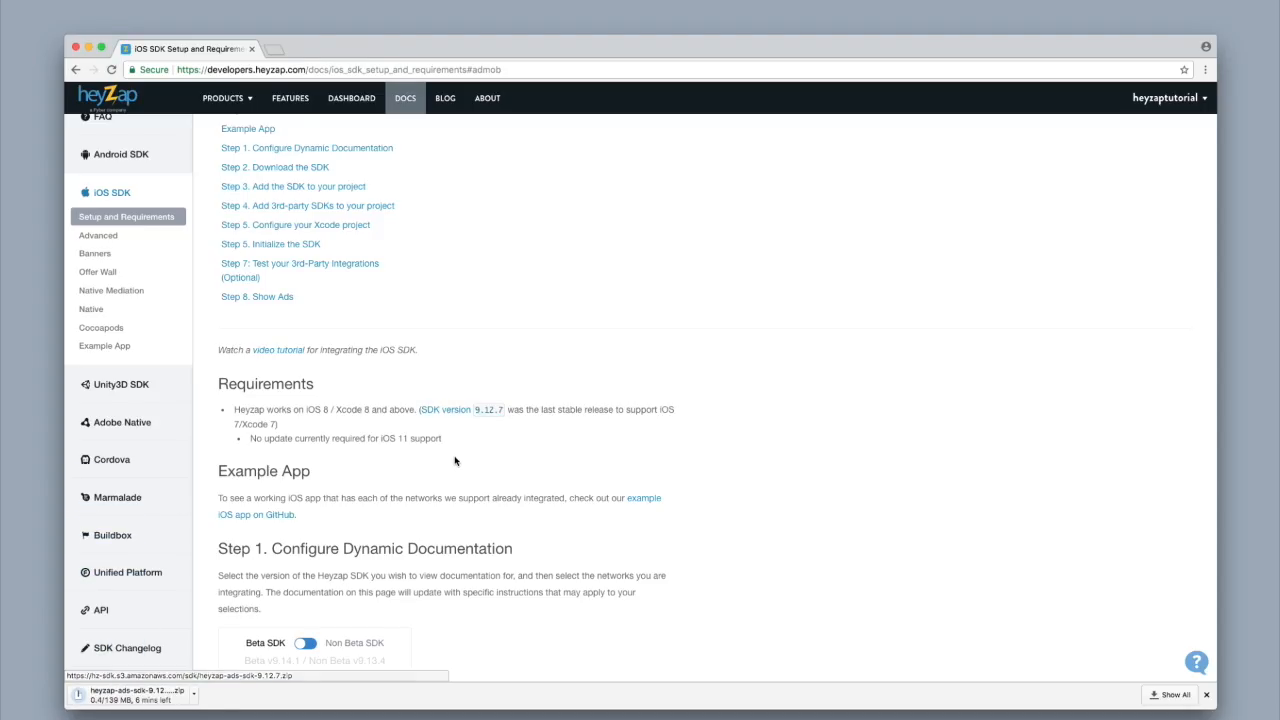
- Download the AdMob iOS SDK v7.24.1
{"action": "scroll", "coordinate": [454, 460], "scroll_direction": "down", "scroll_amount": 5}
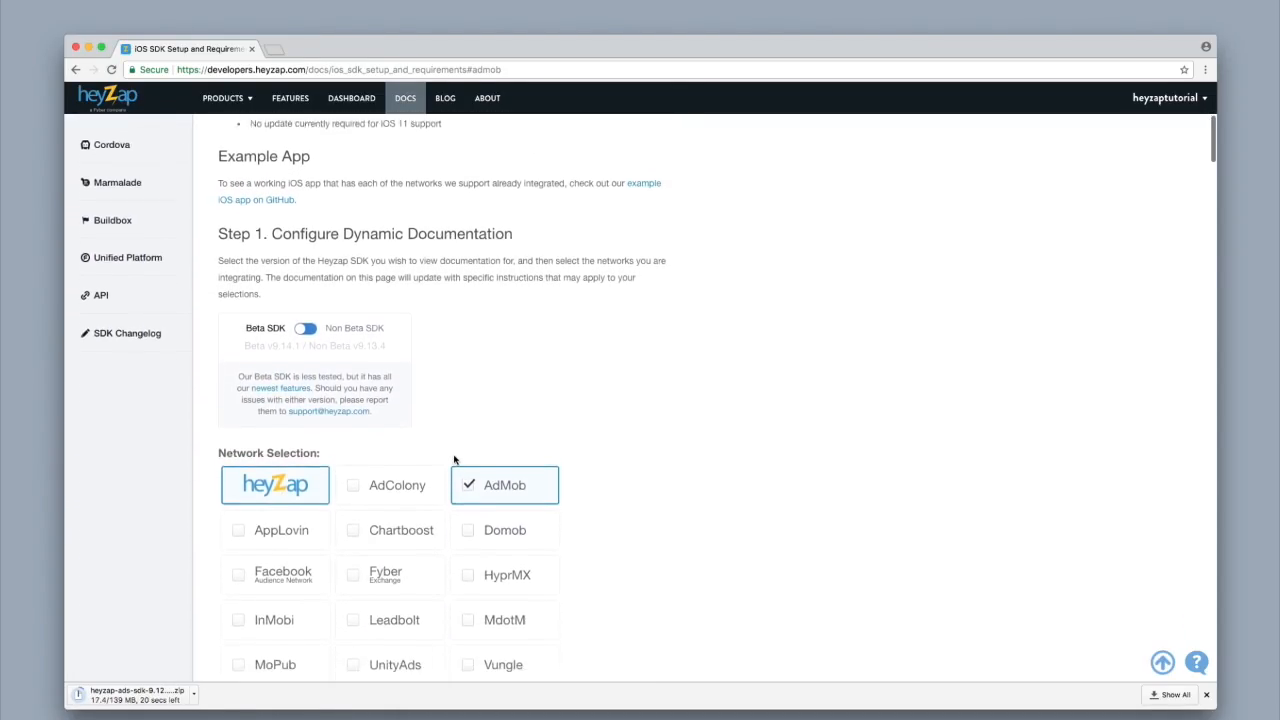
{"action": "scroll", "coordinate": [454, 460], "scroll_direction": "down", "scroll_amount": 6}
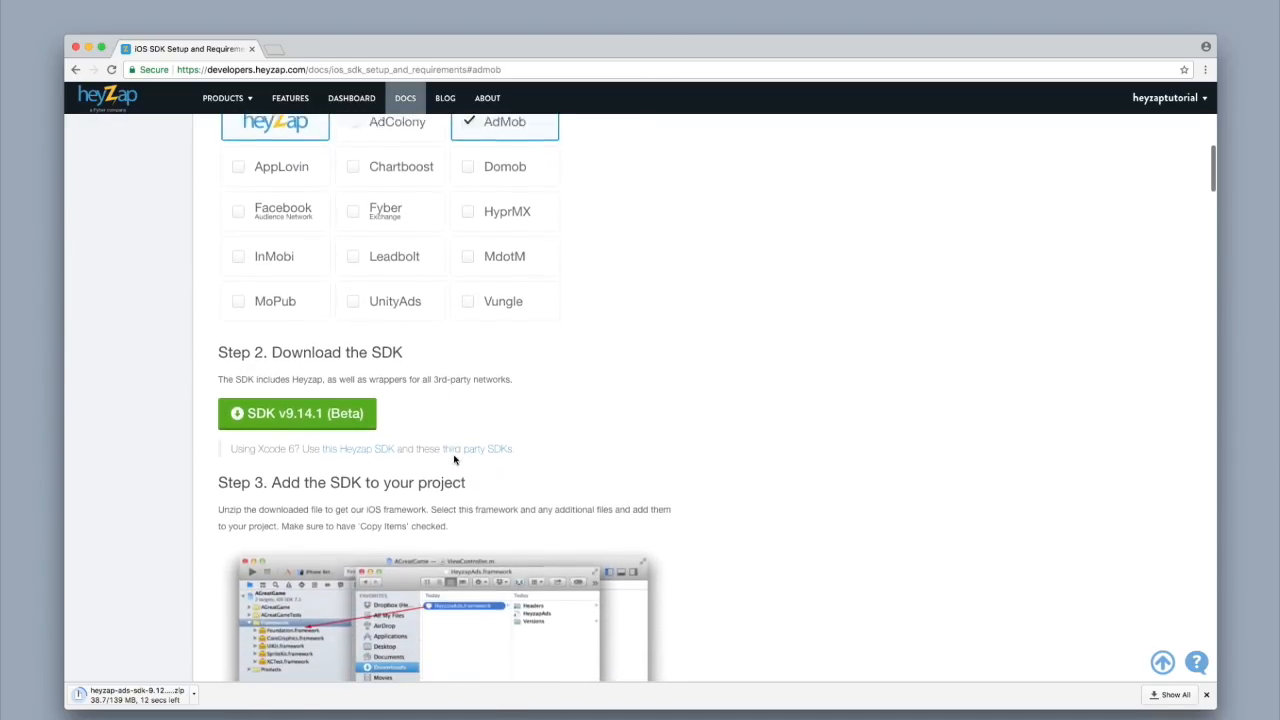
{"action": "scroll", "coordinate": [454, 459], "scroll_direction": "down", "scroll_amount": 6}
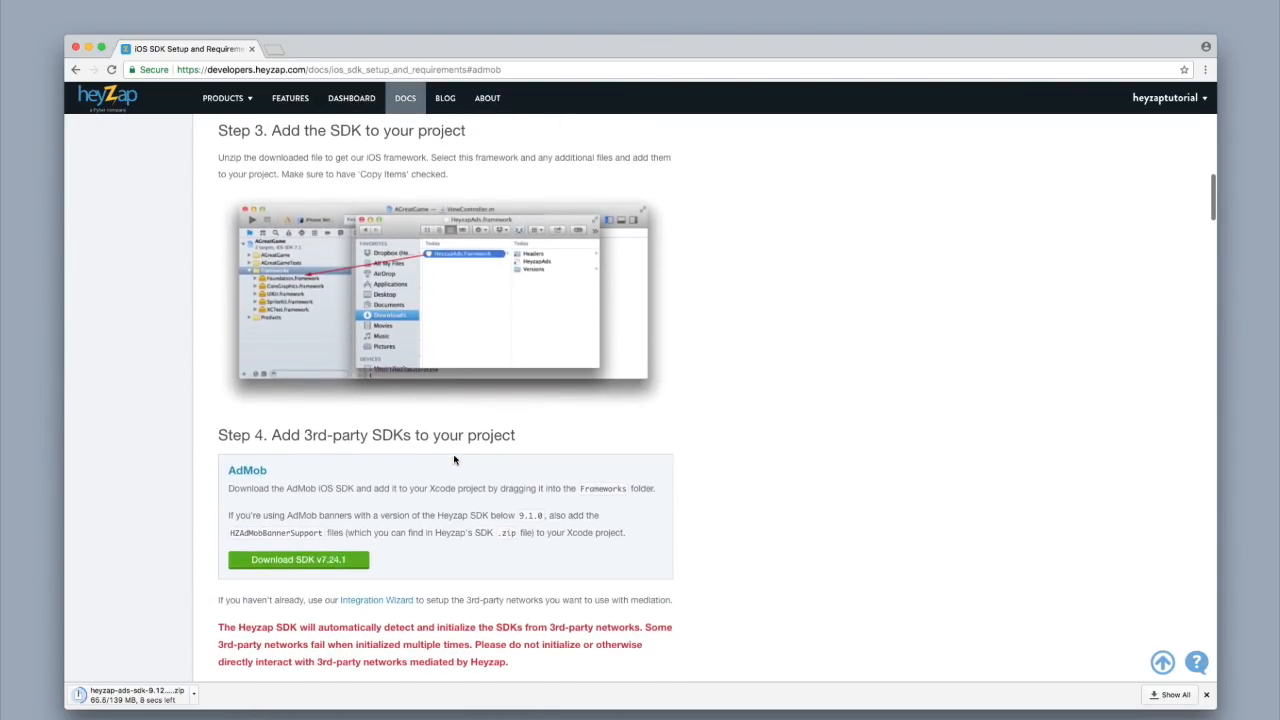
{"action": "scroll", "coordinate": [454, 460], "scroll_direction": "down", "scroll_amount": 1}
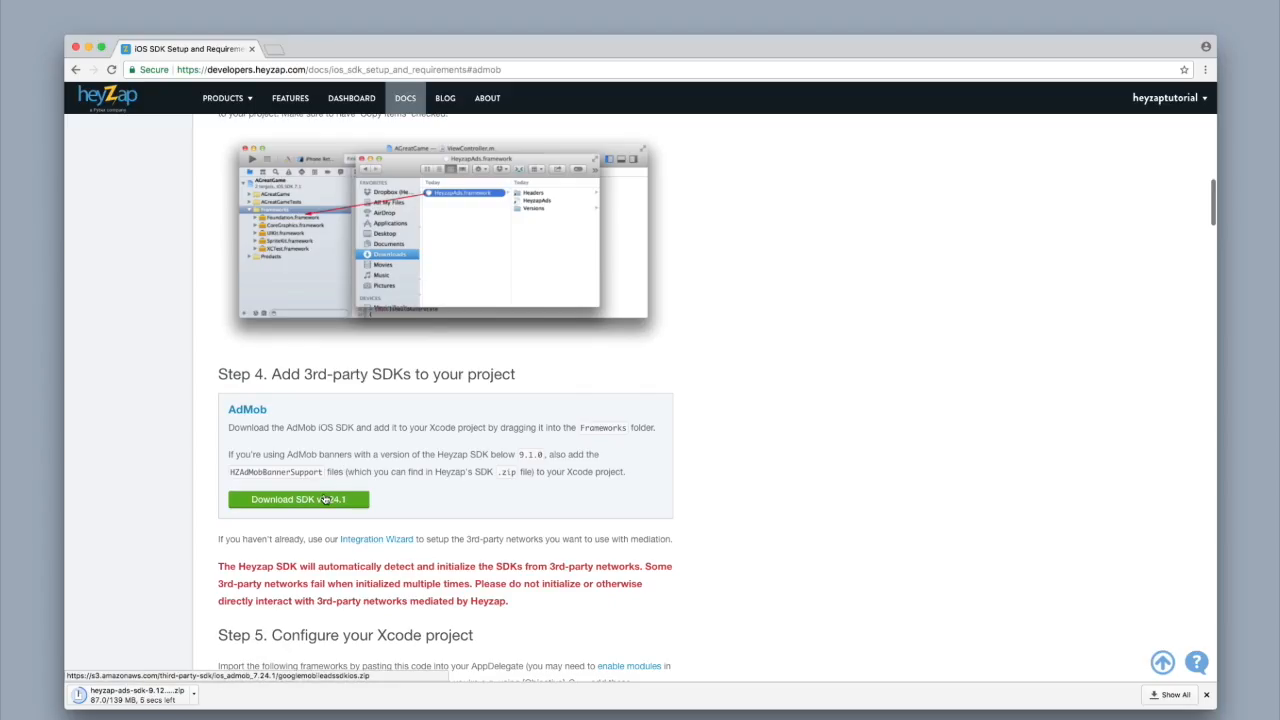
{"action": "left_click", "coordinate": [323, 500]}
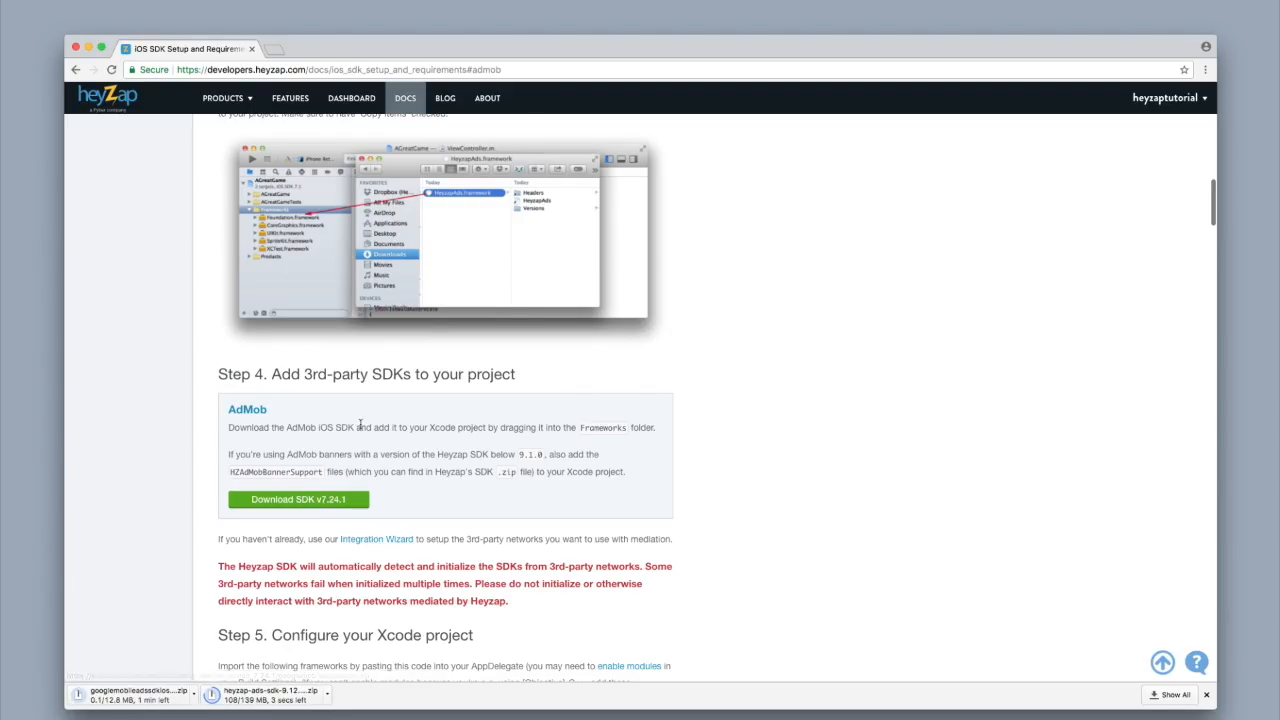
- Switch the docs from the Beta SDK to the Non Beta SDK
{"action": "scroll", "coordinate": [360, 425], "scroll_direction": "up", "scroll_amount": 7}
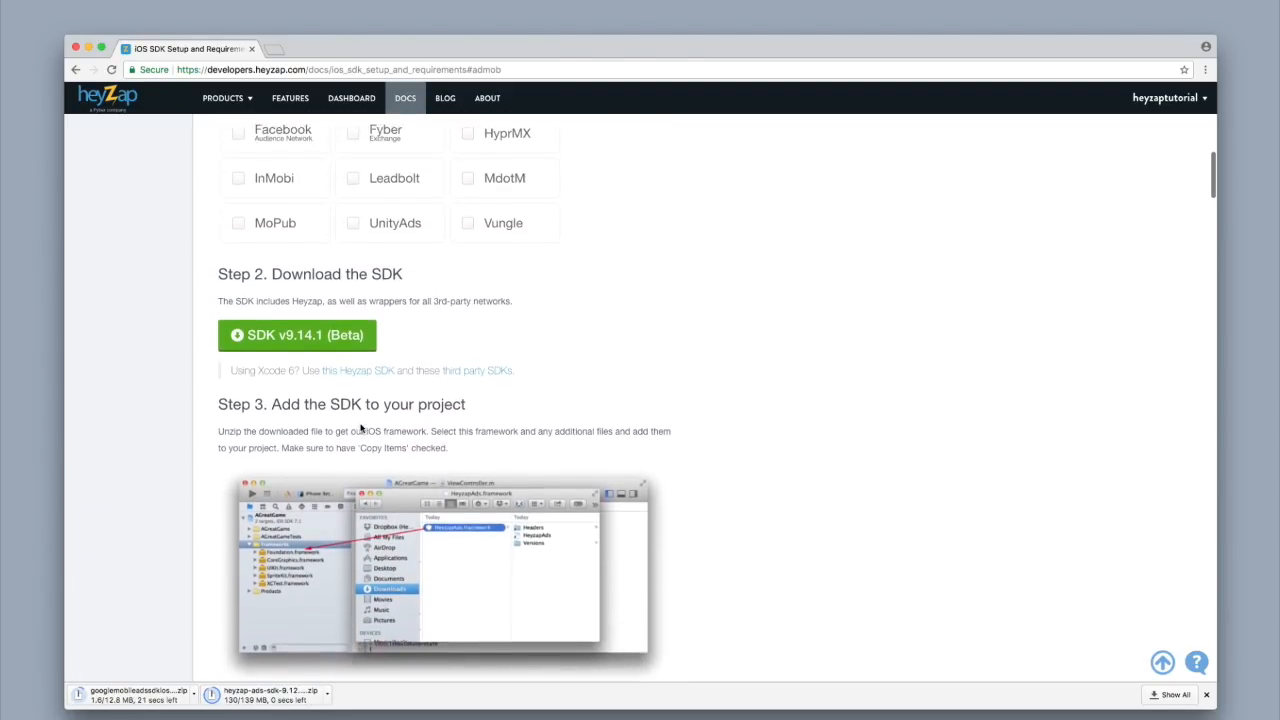
{"action": "scroll", "coordinate": [361, 428], "scroll_direction": "up", "scroll_amount": 1}
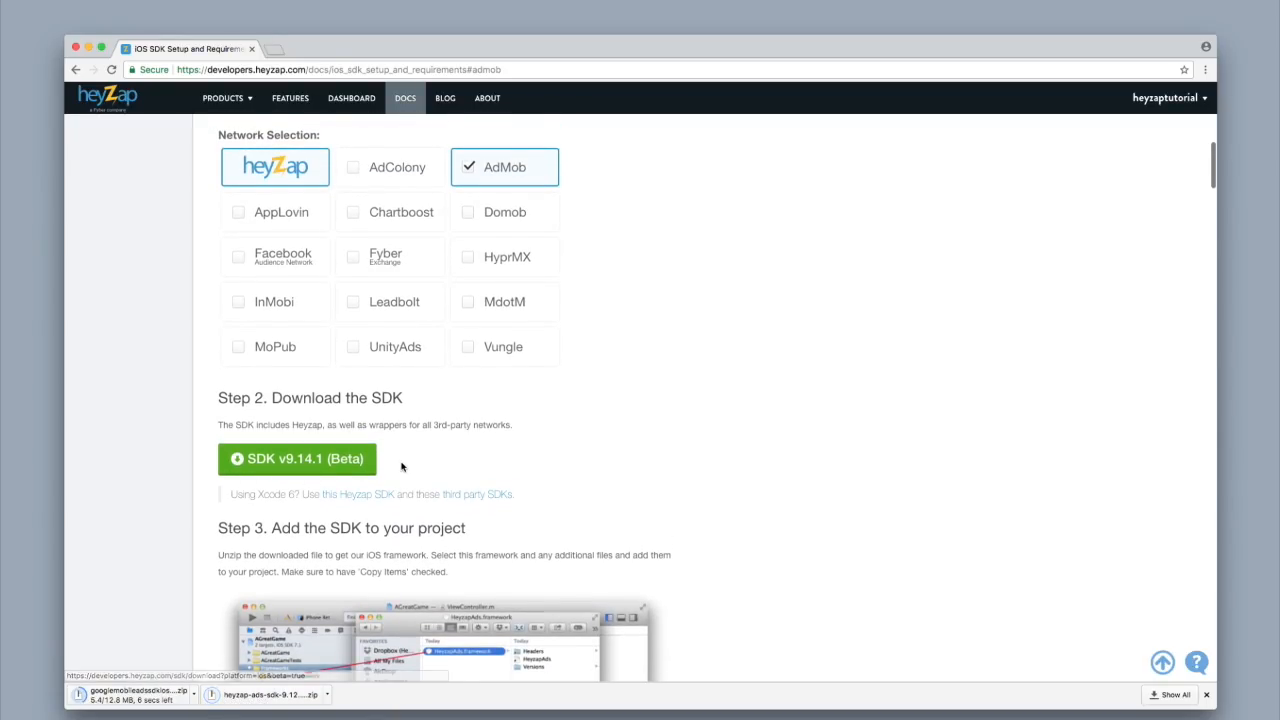
{"action": "scroll", "coordinate": [415, 461], "scroll_direction": "up", "scroll_amount": 3}
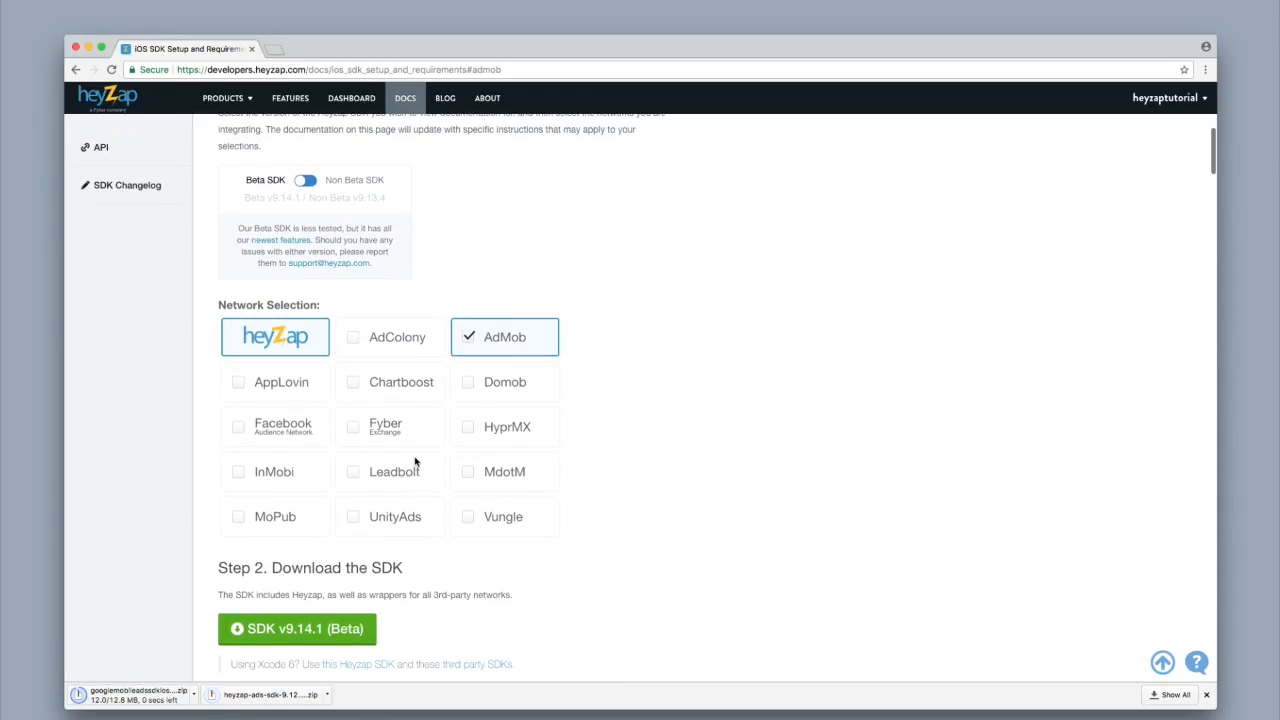
{"action": "left_click", "coordinate": [305, 182]}
- Select lines 2–8 of the Objective-C test-suite snippet in the docs
{"action": "scroll", "coordinate": [345, 560], "scroll_direction": "down", "scroll_amount": 1}
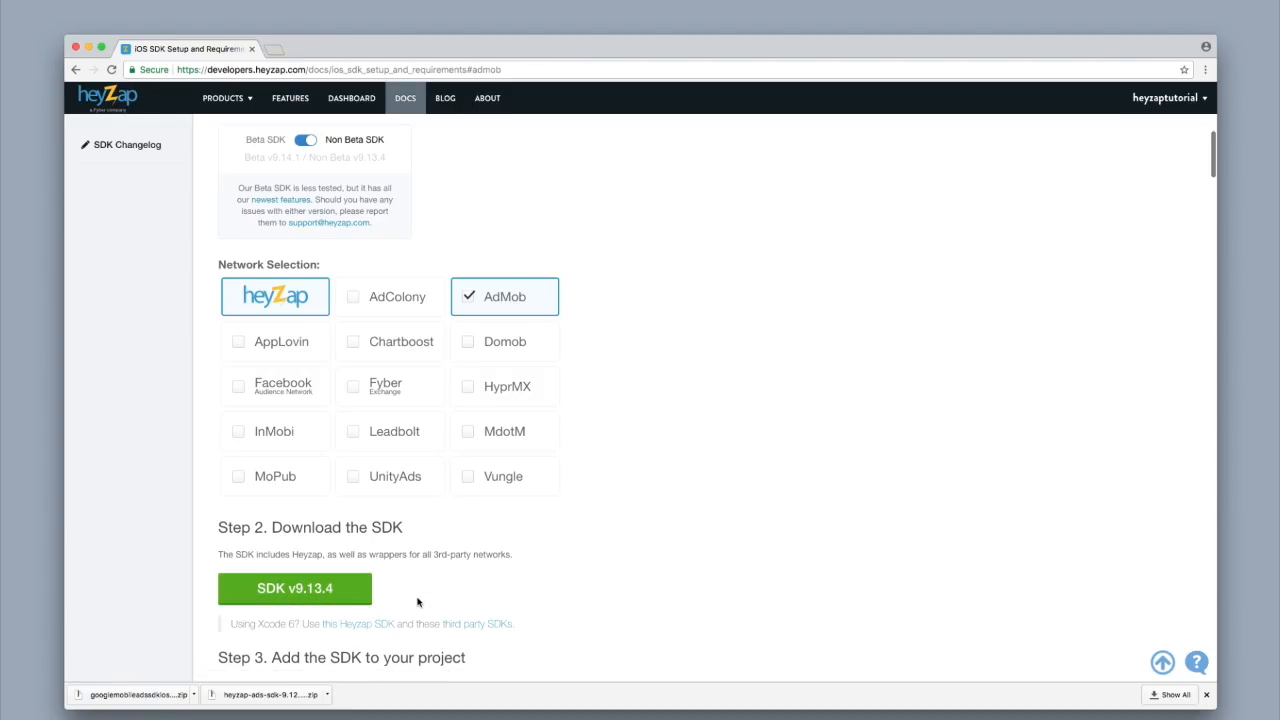
{"action": "scroll", "coordinate": [418, 602], "scroll_direction": "down", "scroll_amount": 5}
{"action": "scroll", "coordinate": [418, 602], "scroll_direction": "up", "scroll_amount": 10}
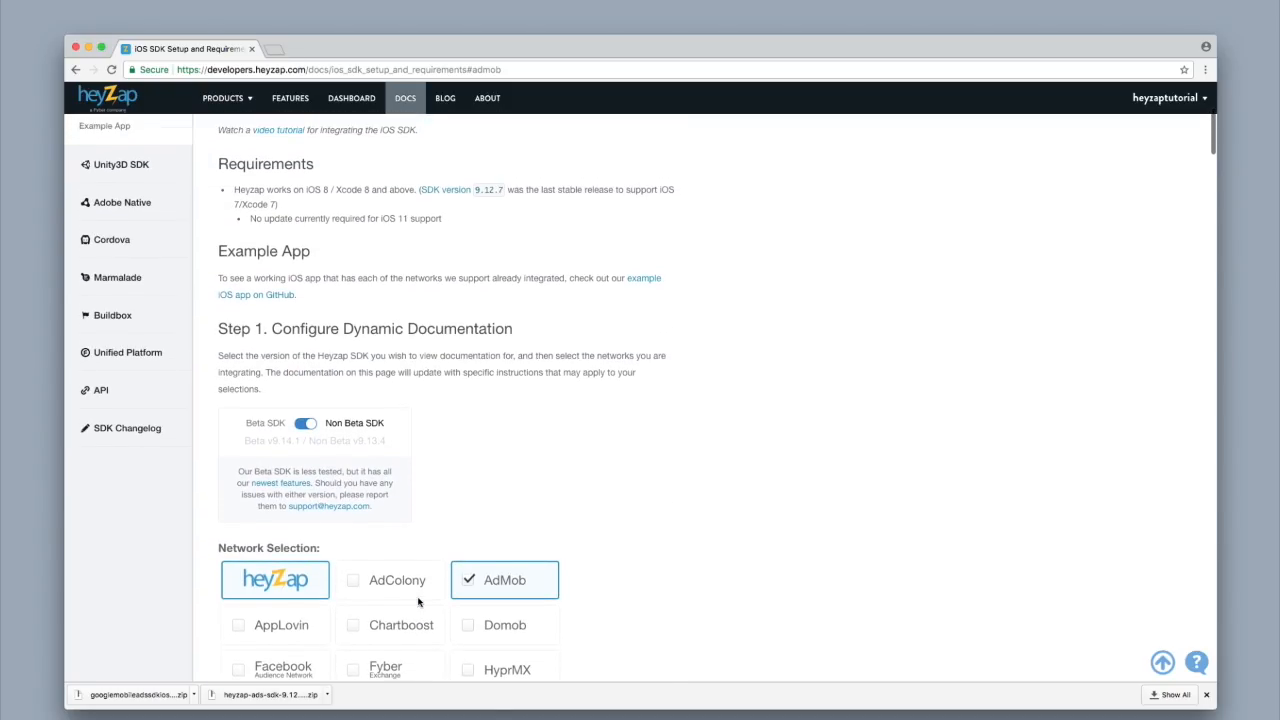
{"action": "scroll", "coordinate": [465, 623], "scroll_direction": "down", "scroll_amount": 3}
{"action": "scroll", "coordinate": [460, 625], "scroll_direction": "down", "scroll_amount": 12}
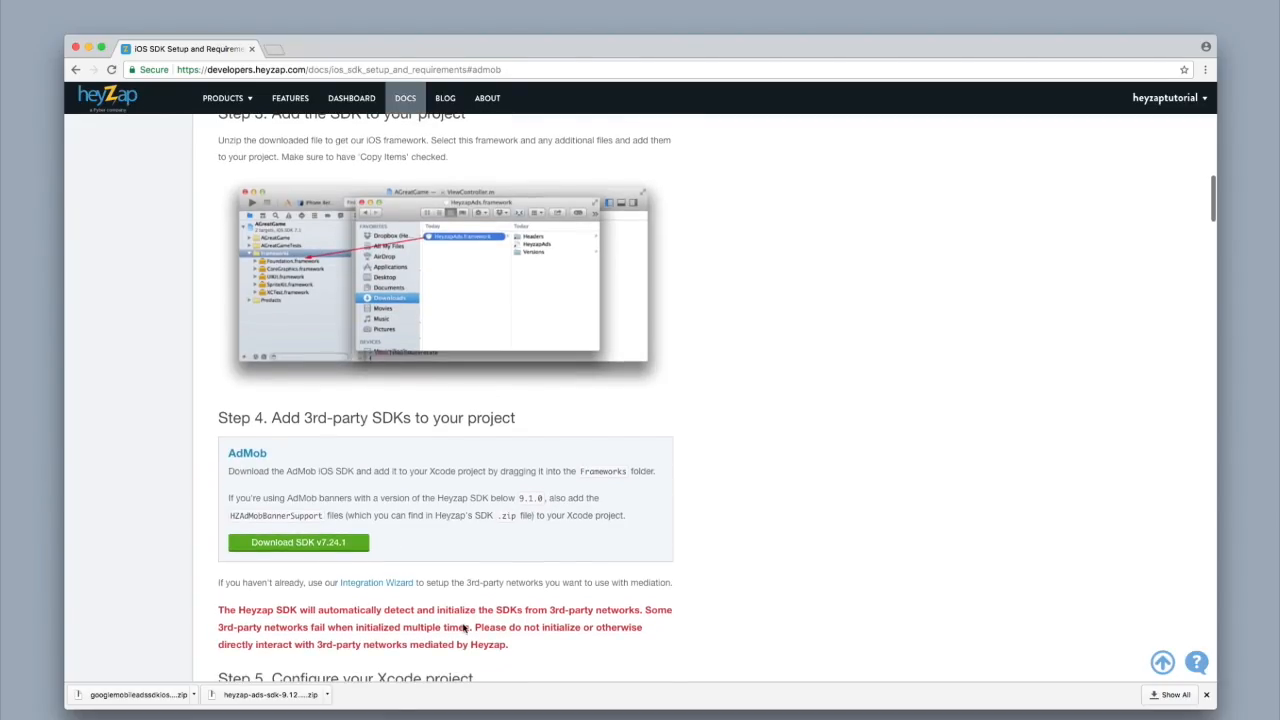
{"action": "scroll", "coordinate": [463, 627], "scroll_direction": "down", "scroll_amount": 20}
{"action": "scroll", "coordinate": [463, 627], "scroll_direction": "down", "scroll_amount": 20}
{"action": "scroll", "coordinate": [463, 627], "scroll_direction": "down", "scroll_amount": 3}
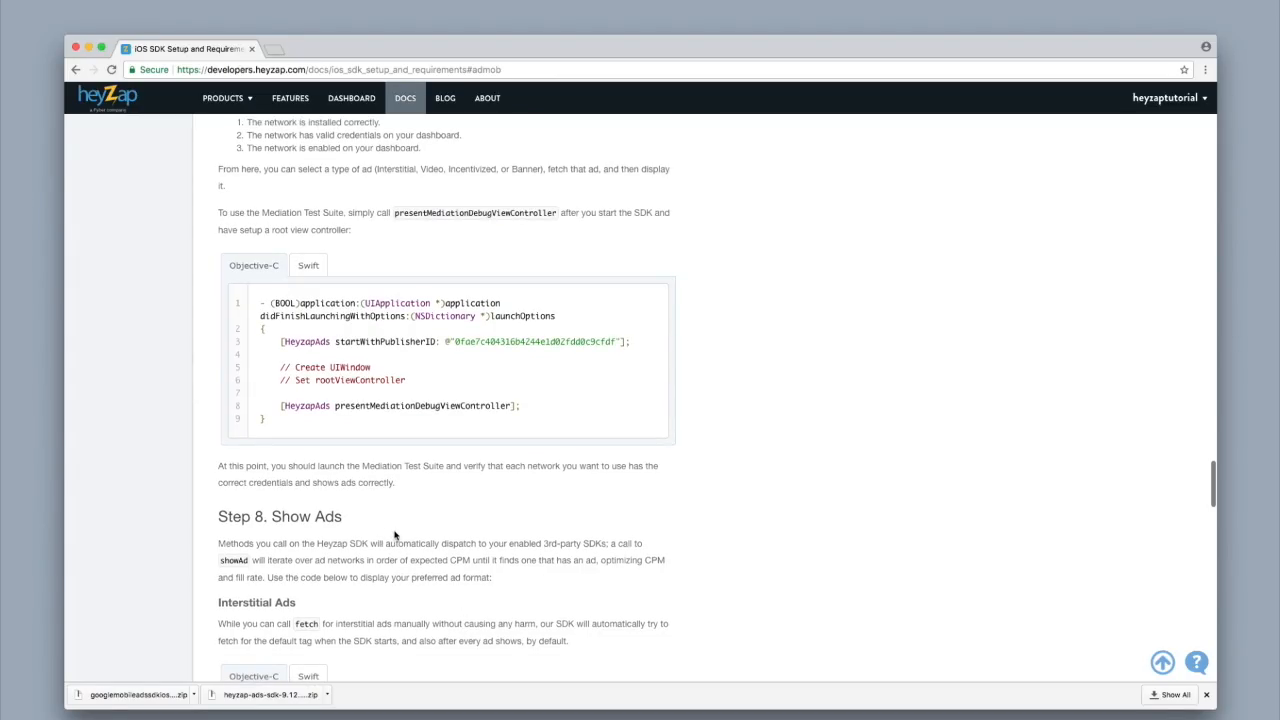
{"action": "scroll", "coordinate": [394, 531], "scroll_direction": "down", "scroll_amount": 1}
{"action": "scroll", "coordinate": [419, 528], "scroll_direction": "up", "scroll_amount": 1}
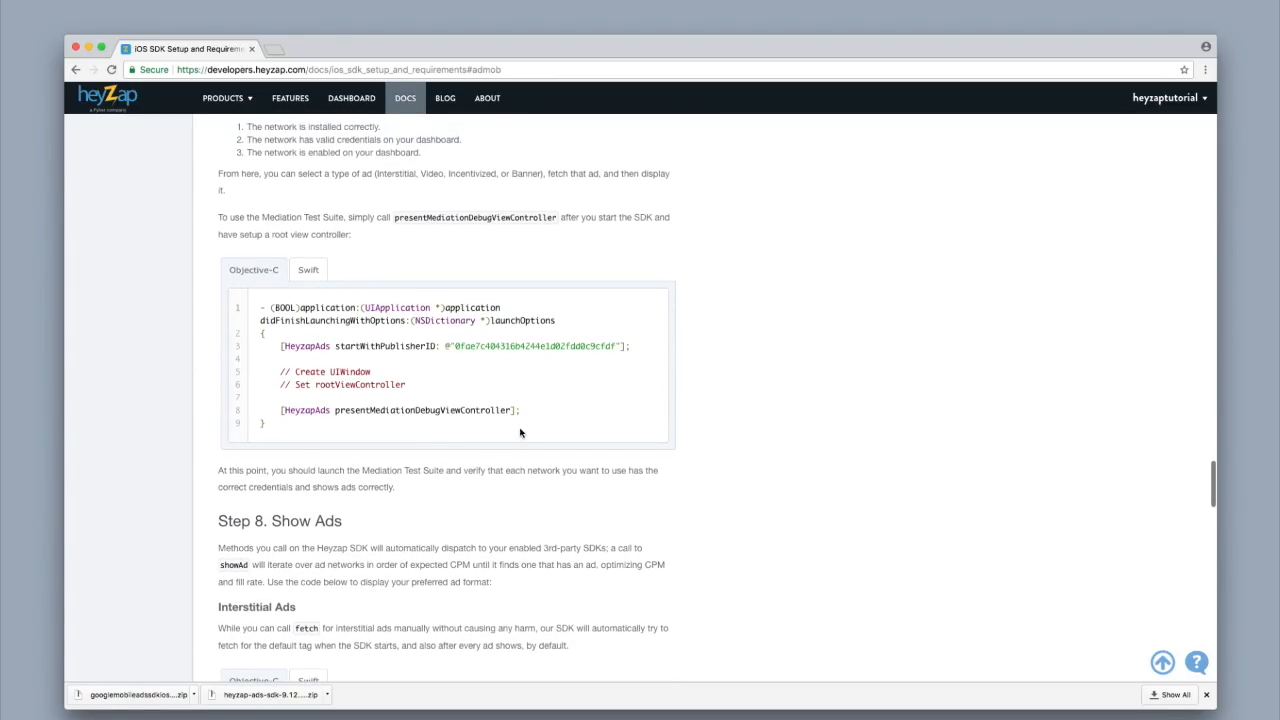
{"action": "left_click_drag", "start_coordinate": [526, 412], "coordinate": [276, 346]}
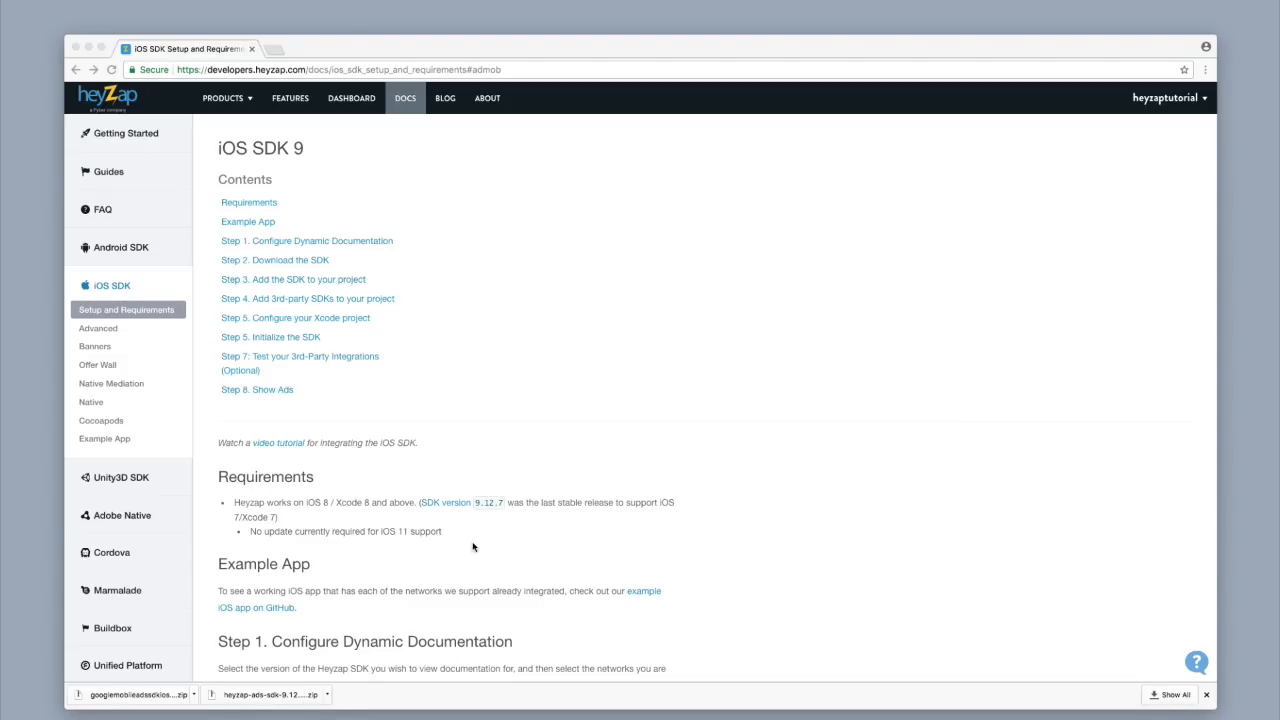
{"action": "right_click", "coordinate": [215, 55]}
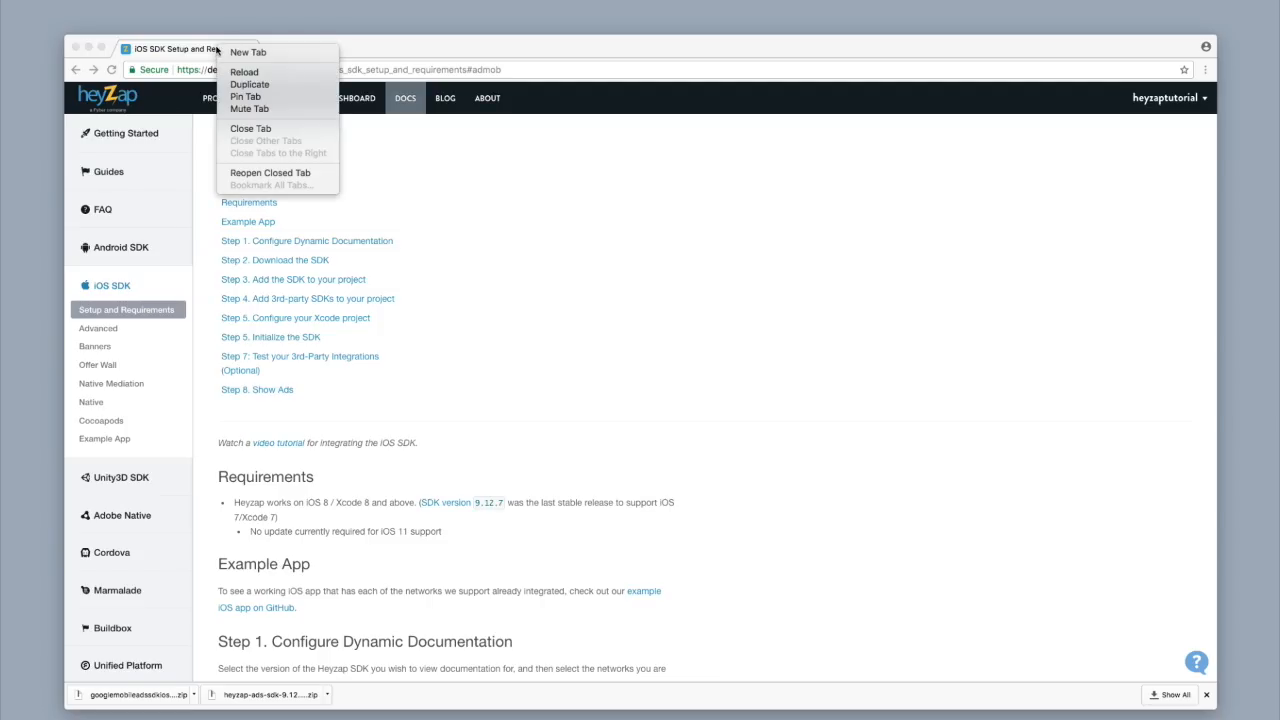
- Duplicate the docs tab, then open BestGameEver's mediation settings from Mediation Overview
{"action": "left_click", "coordinate": [255, 86]}
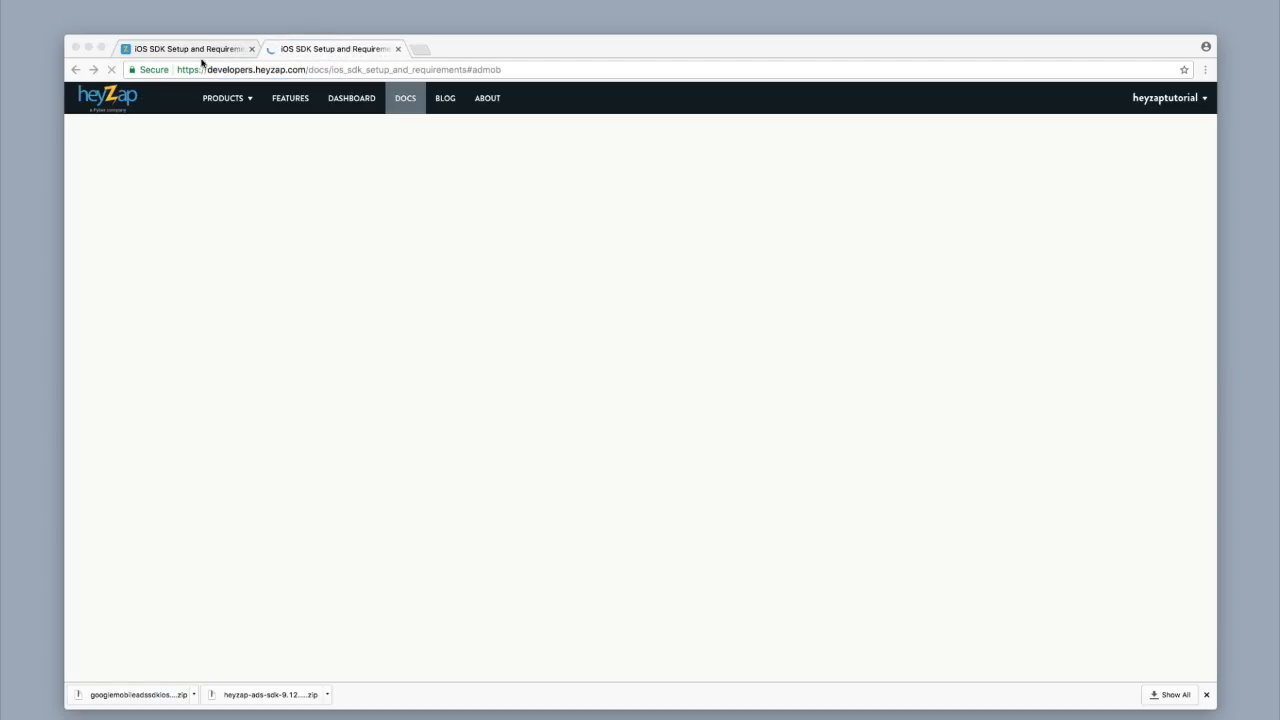
{"action": "left_click", "coordinate": [360, 100]}
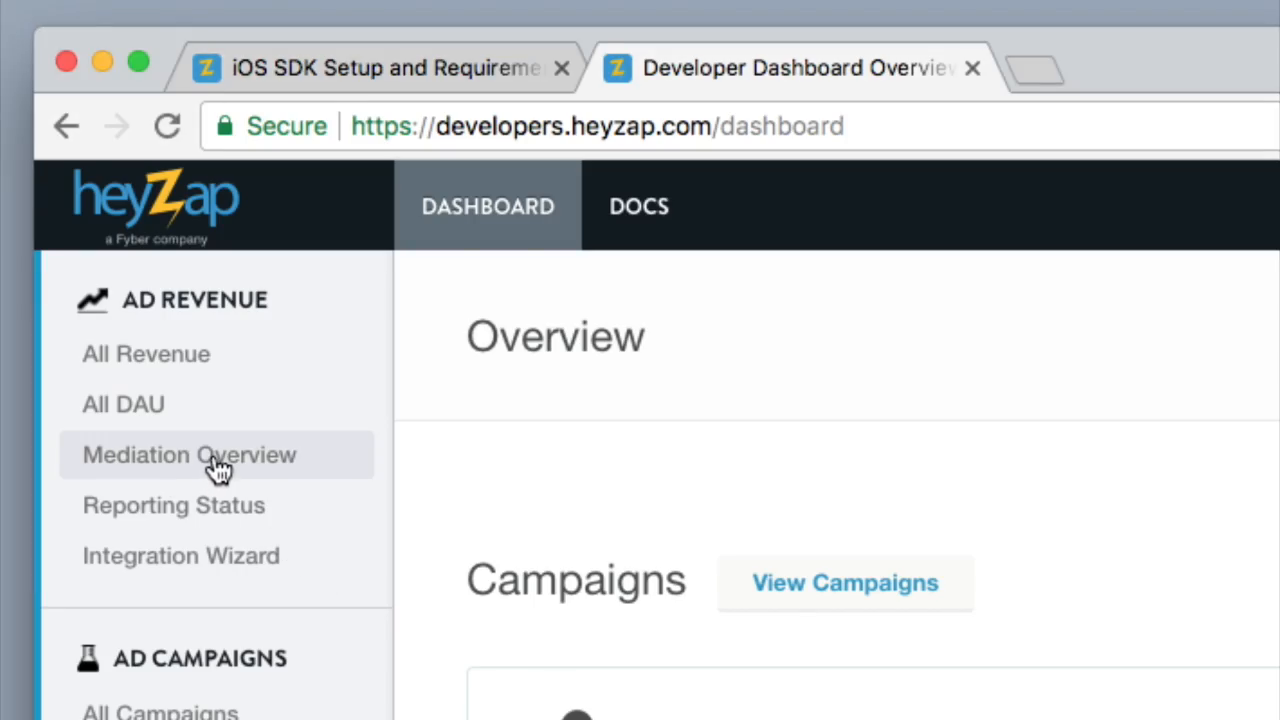
{"action": "left_click", "coordinate": [215, 463]}
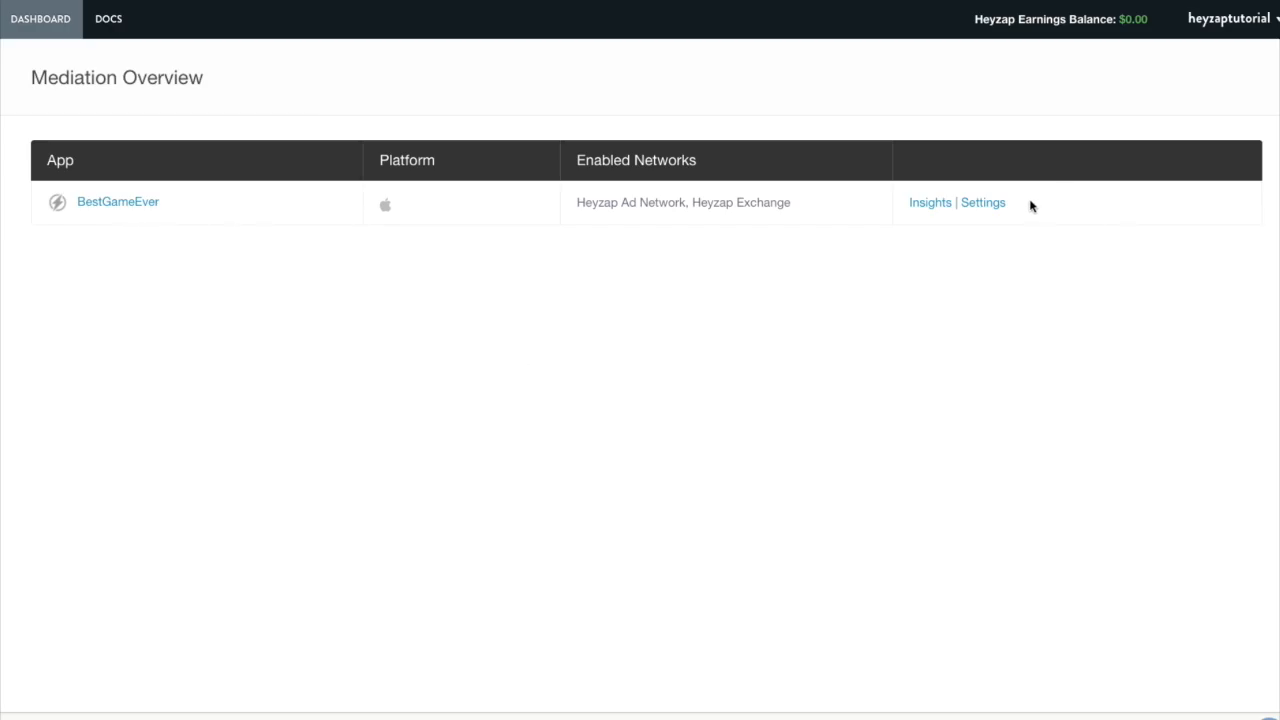
{"action": "left_click", "coordinate": [983, 203]}
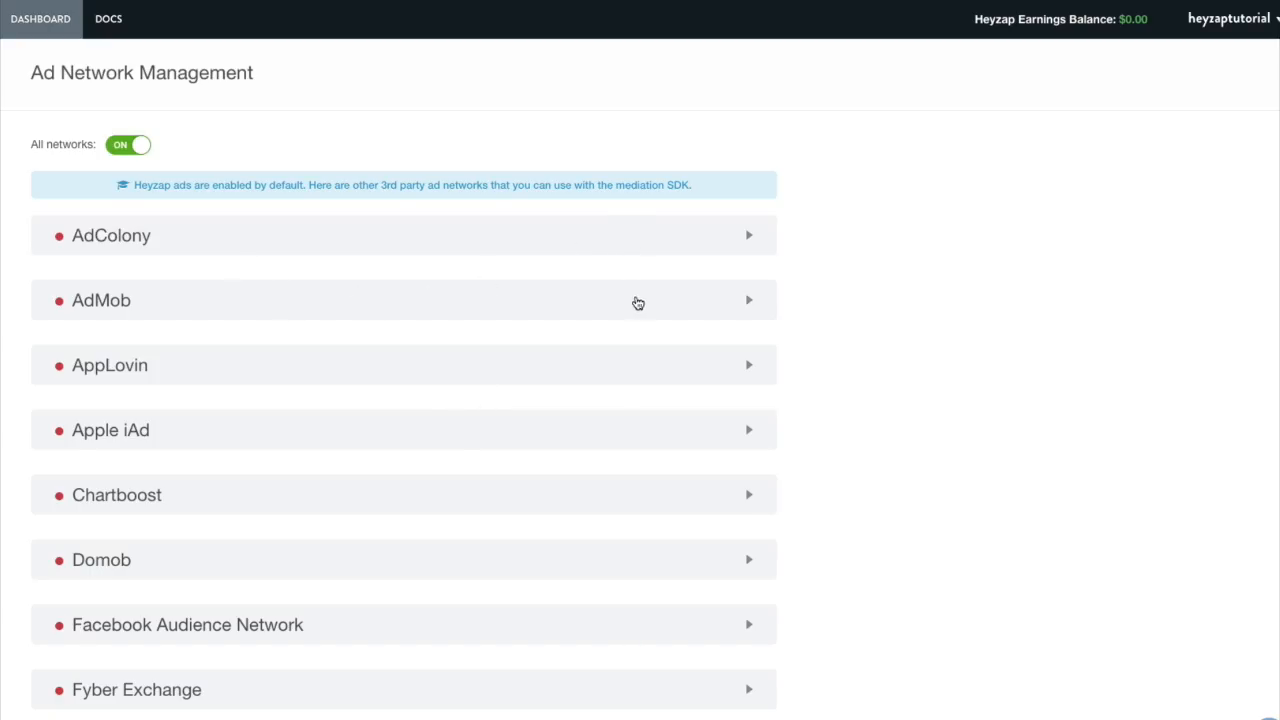
- Expand AdMob and grant Heyzap access to the Google account's AdSense data
{"action": "left_click", "coordinate": [683, 310]}
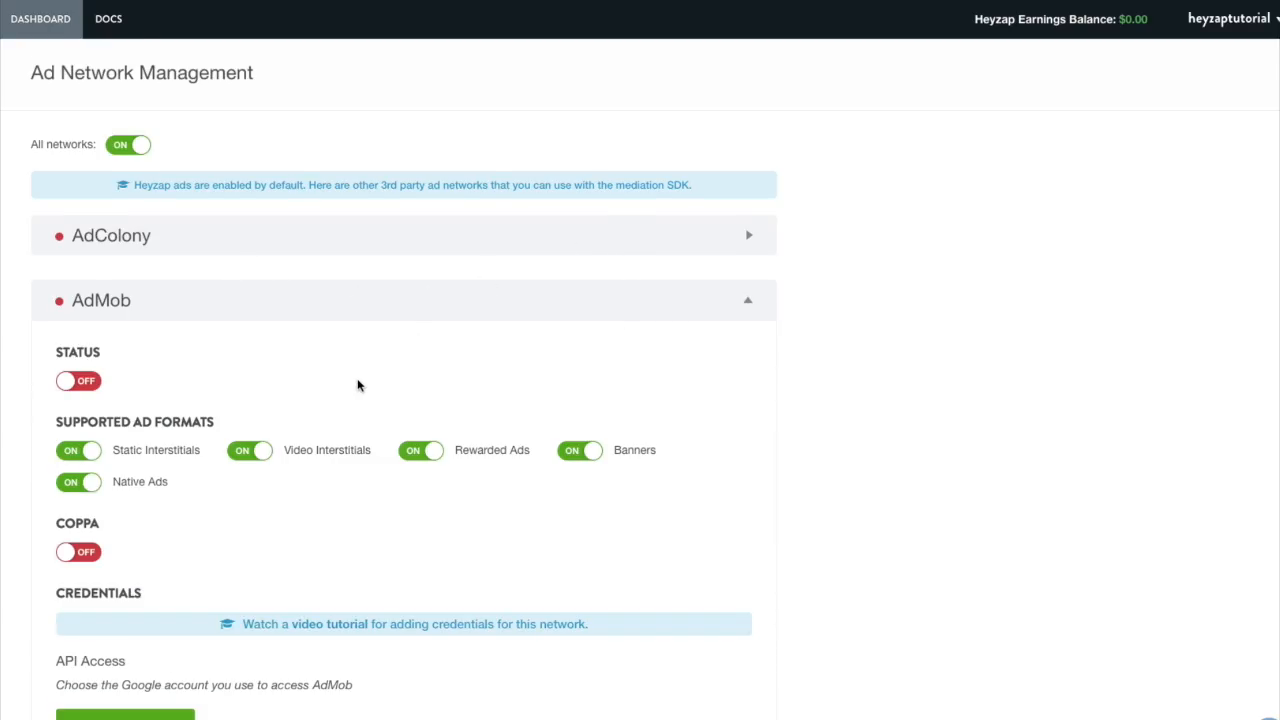
{"action": "scroll", "coordinate": [358, 378], "scroll_direction": "down", "scroll_amount": 3}
{"action": "scroll", "coordinate": [358, 378], "scroll_direction": "down", "scroll_amount": 1}
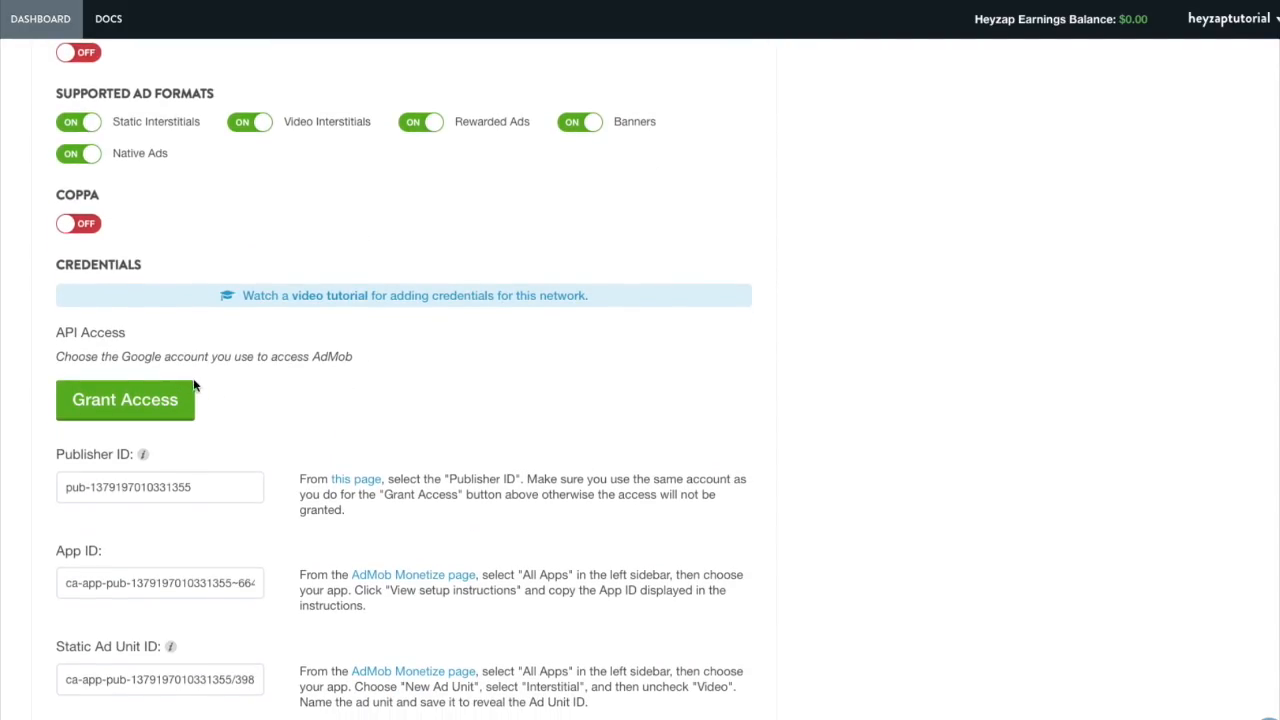
{"action": "scroll", "coordinate": [243, 429], "scroll_direction": "down", "scroll_amount": 1}
{"action": "left_click", "coordinate": [142, 347]}
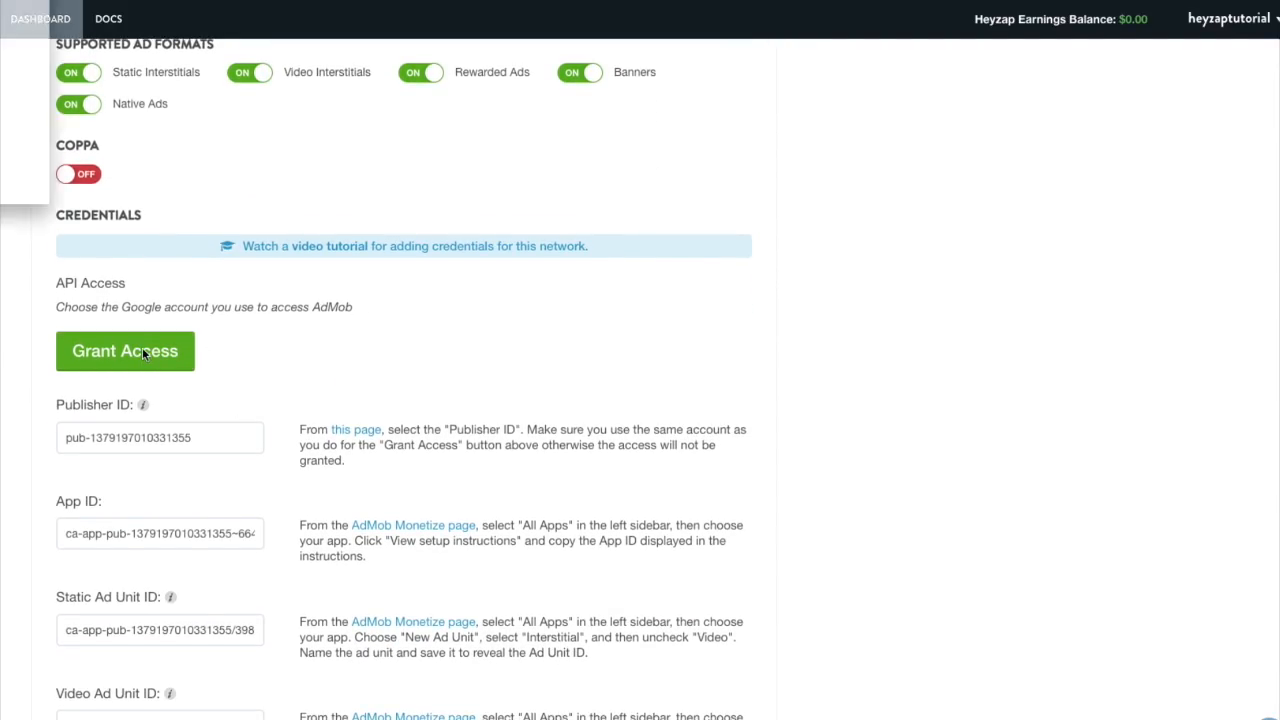
{"action": "left_click_drag", "start_coordinate": [0, 0], "coordinate": [516, 111]}
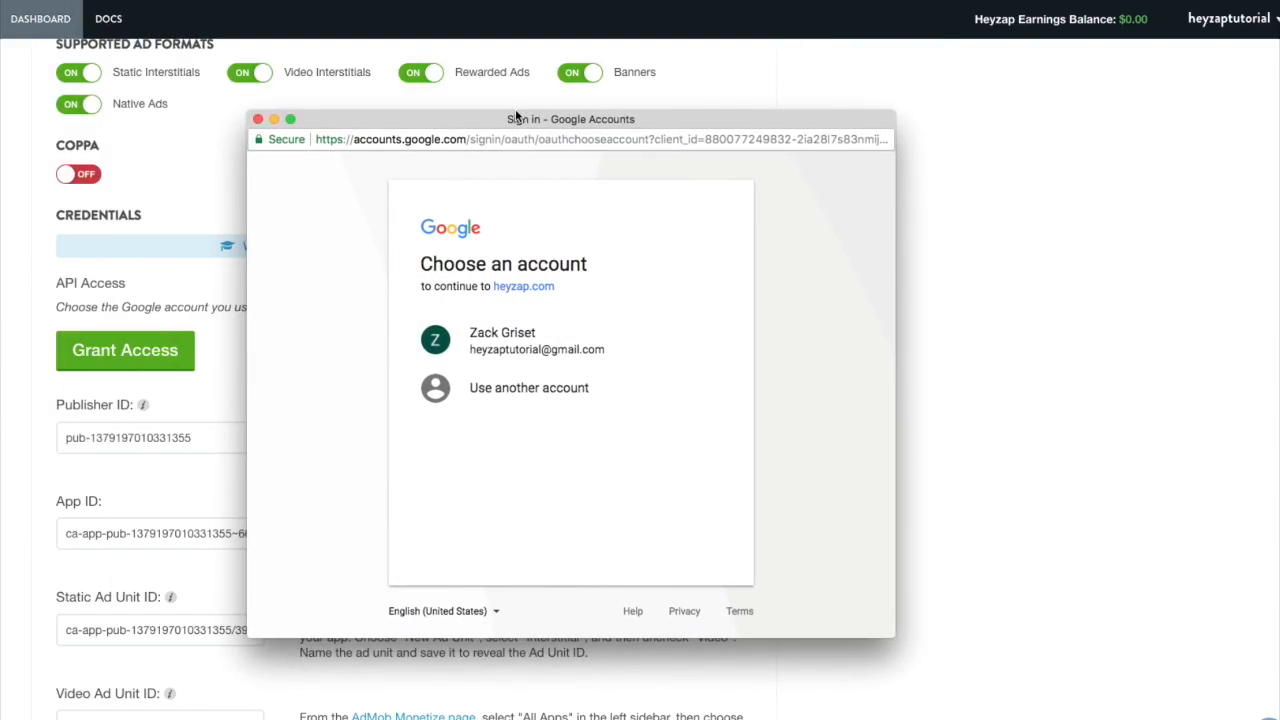
{"action": "left_click", "coordinate": [506, 355]}
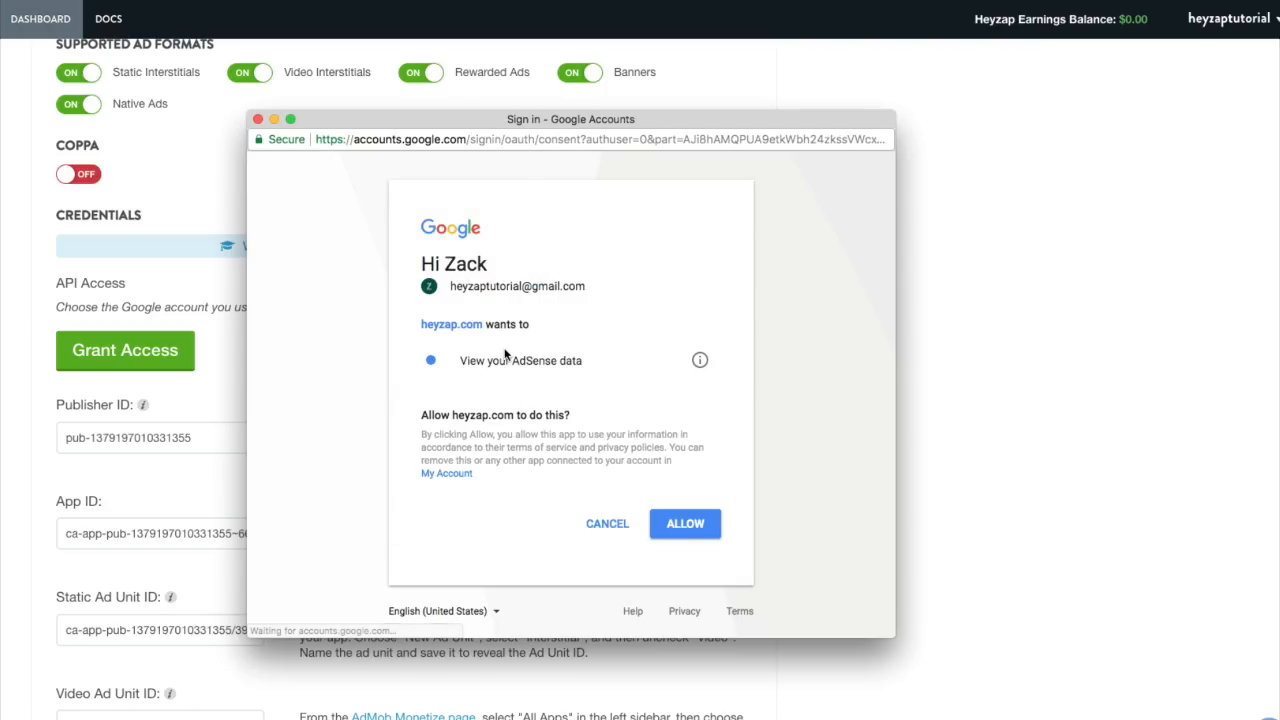
{"action": "left_click", "coordinate": [683, 527]}
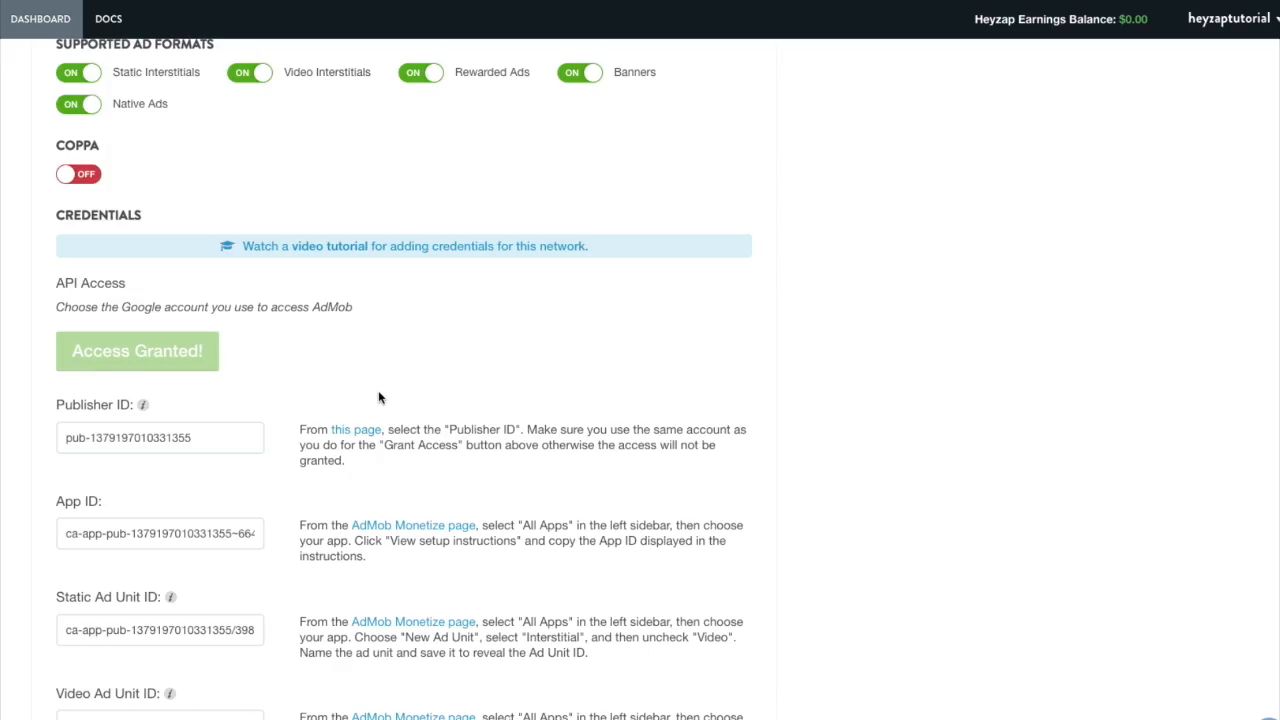
- Save the AdMob credentials, set its status to ON, and collapse the AdMob panel
{"action": "scroll", "coordinate": [380, 394], "scroll_direction": "down", "scroll_amount": 3}
{"action": "scroll", "coordinate": [381, 396], "scroll_direction": "down", "scroll_amount": 4}
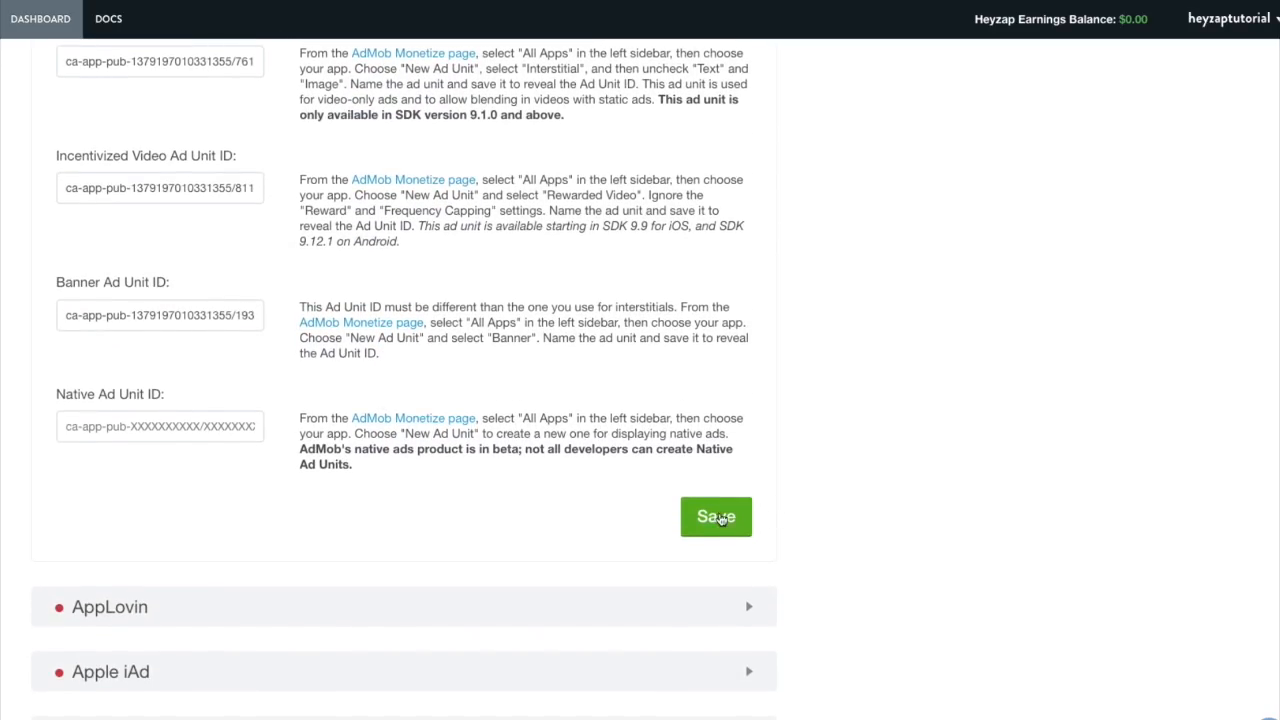
{"action": "left_click", "coordinate": [703, 521]}
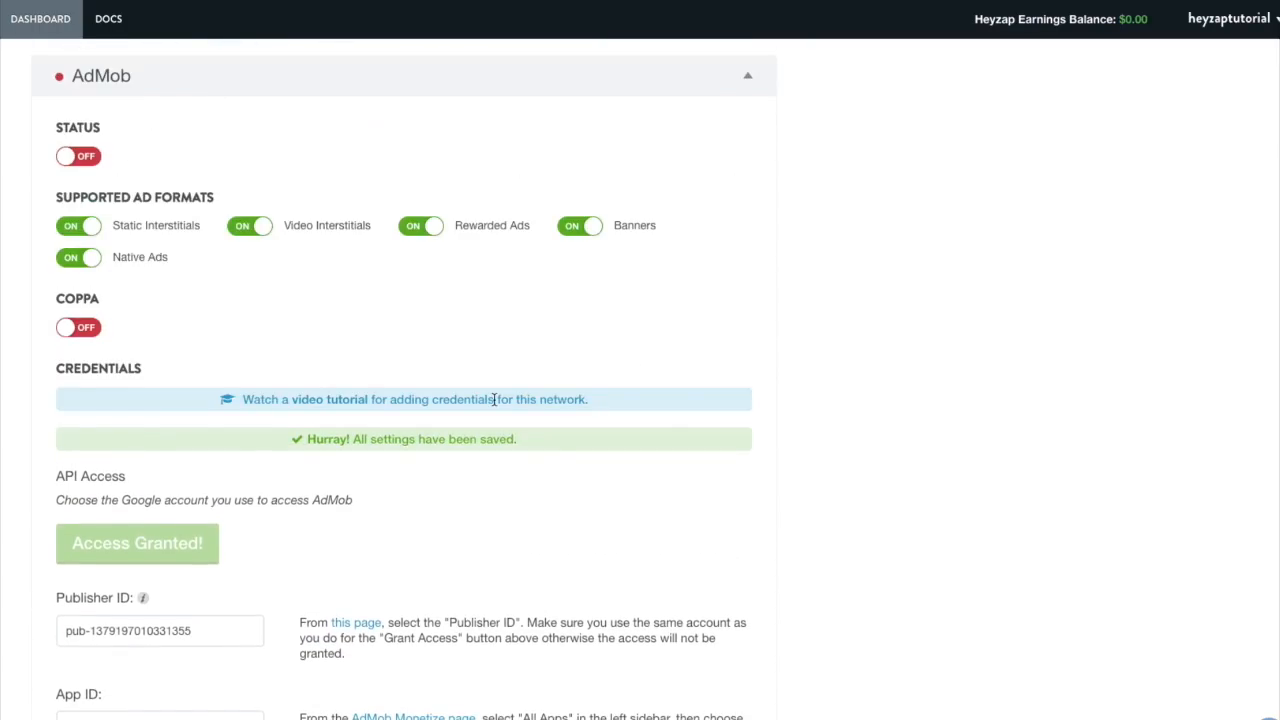
{"action": "left_click", "coordinate": [76, 158]}
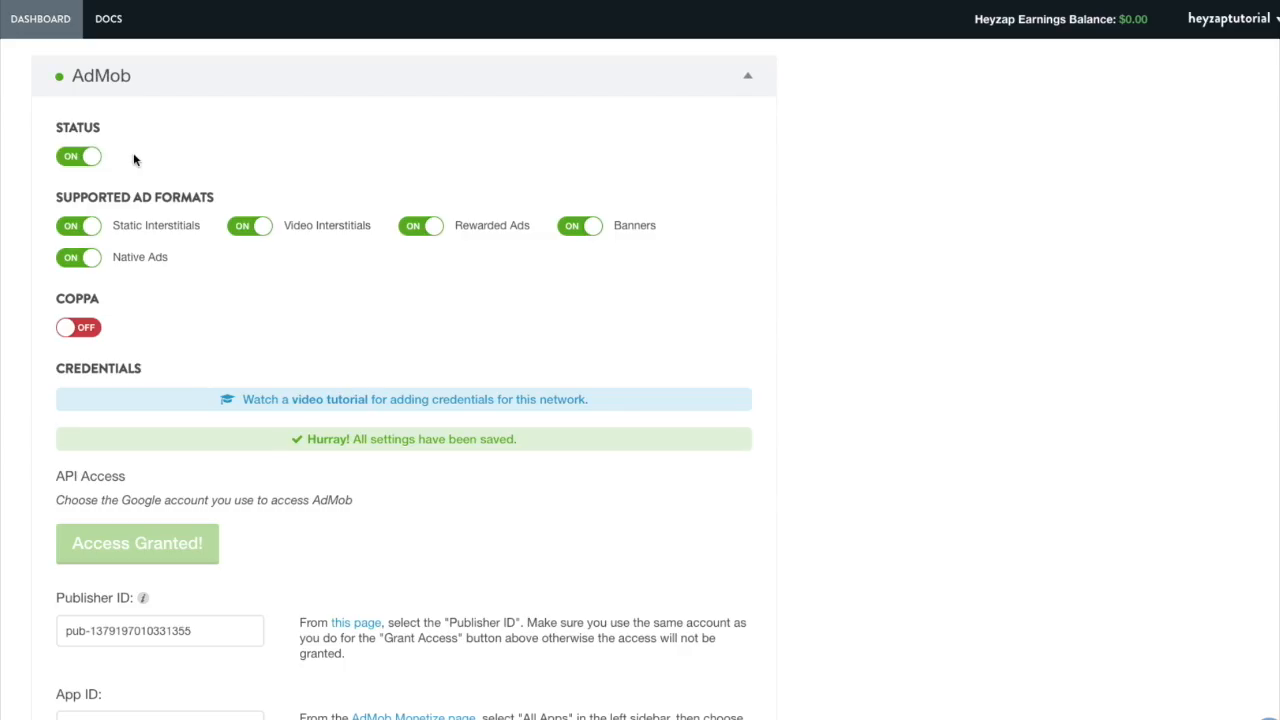
{"action": "scroll", "coordinate": [158, 161], "scroll_direction": "up", "scroll_amount": 5}
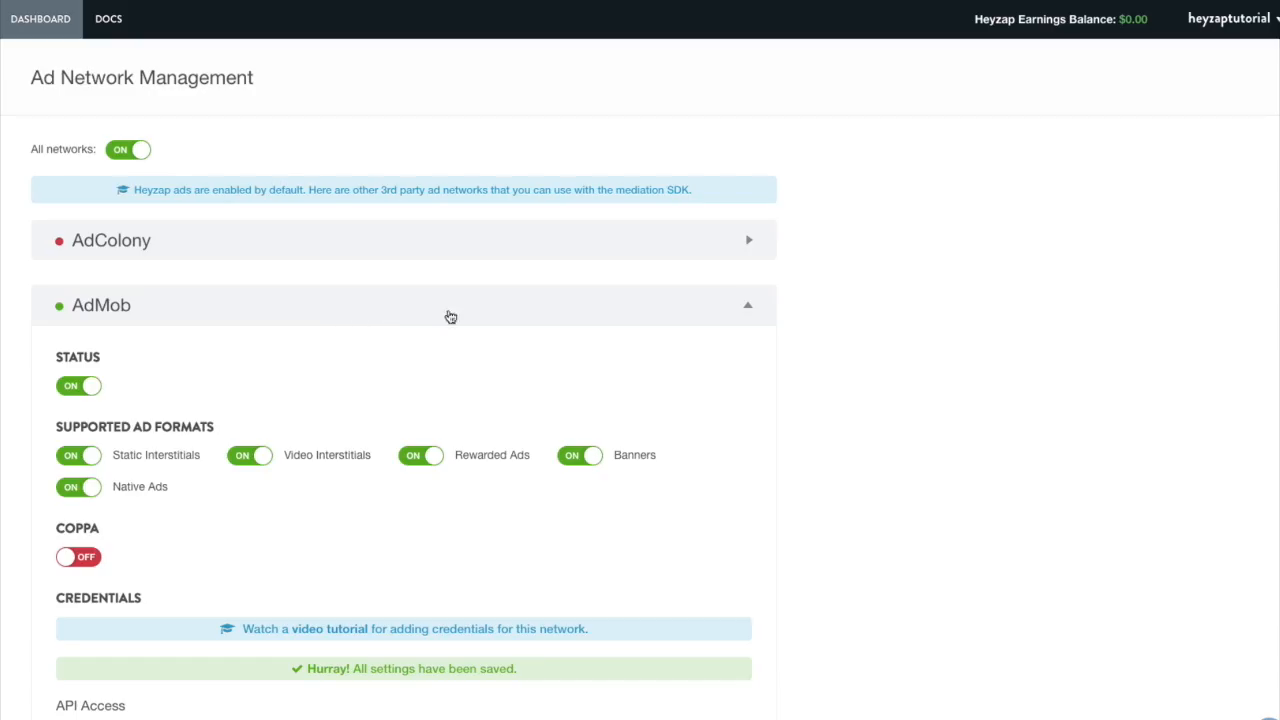
{"action": "left_click", "coordinate": [706, 318]}
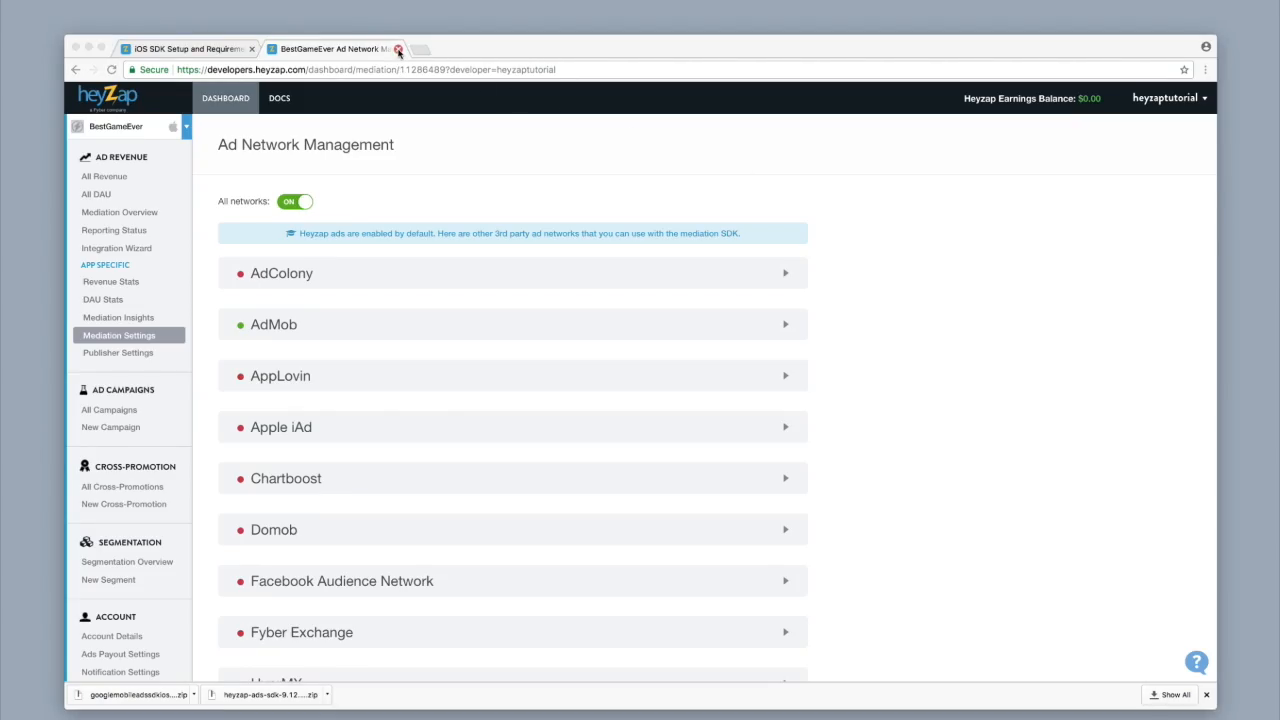
- Close the Heyzap dashboard, create a project named HeyZapExample and show its Game Mind Map
{"action": "left_click", "coordinate": [398, 49]}
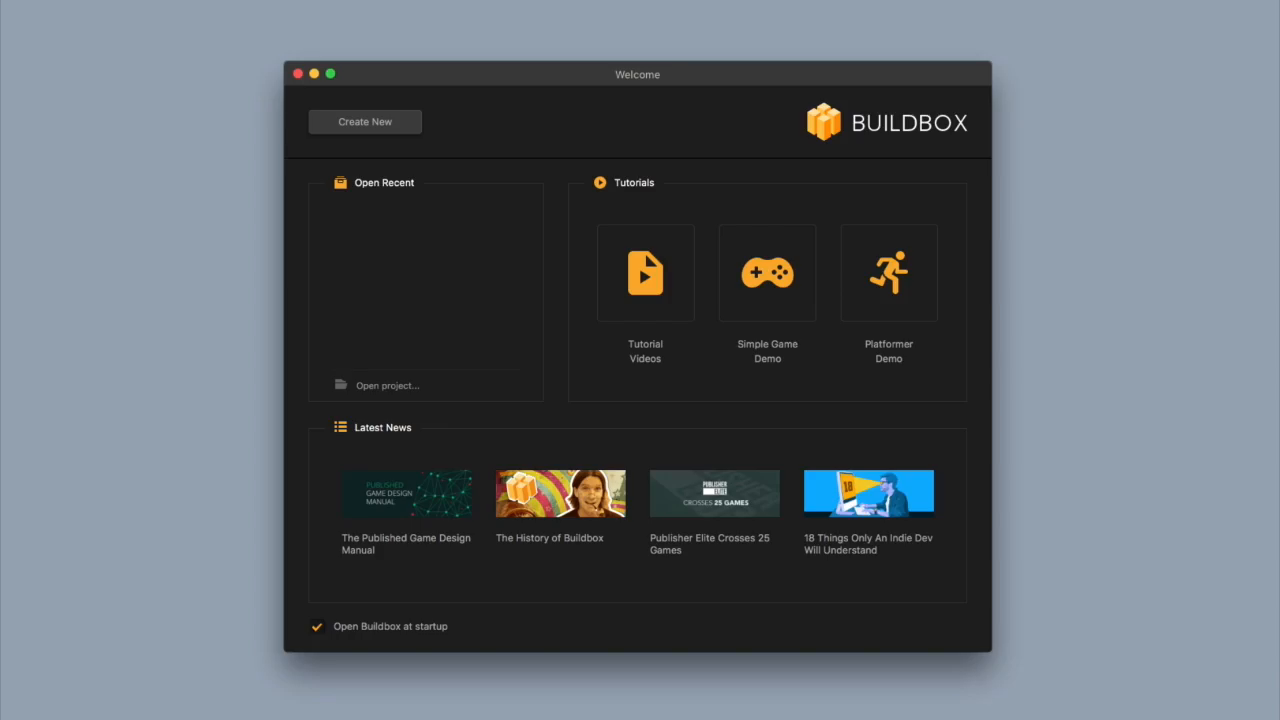
{"action": "left_click", "coordinate": [368, 123]}
{"action": "left_click", "coordinate": [484, 150]}
{"action": "key", "text": "BackSpace"}
{"action": "key", "text": "BackSpace"}
{"action": "key", "text": "BackSpace"}
{"action": "key", "text": "BackSpace"}
{"action": "key", "text": "BackSpace"}
{"action": "key", "text": "BackSpace"}
{"action": "key", "text": "BackSpace"}
{"action": "key", "text": "BackSpace"}
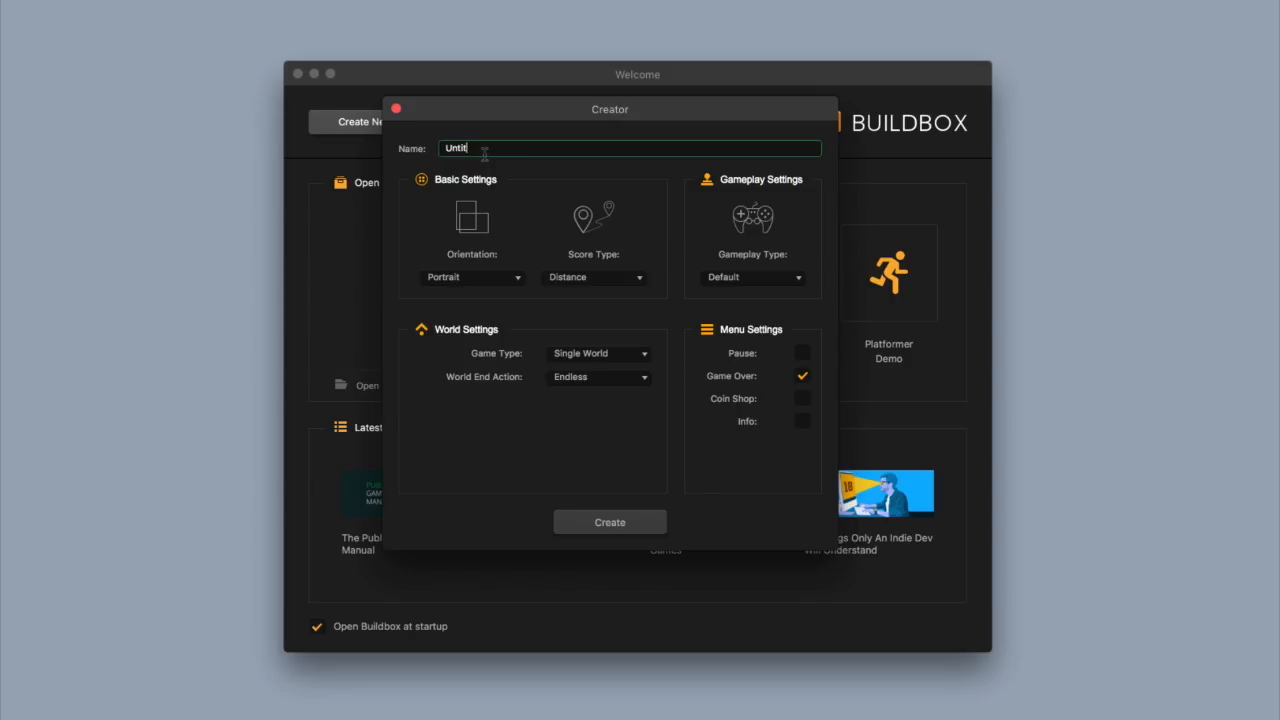
{"action": "type", "text": "HeyZapExample"}
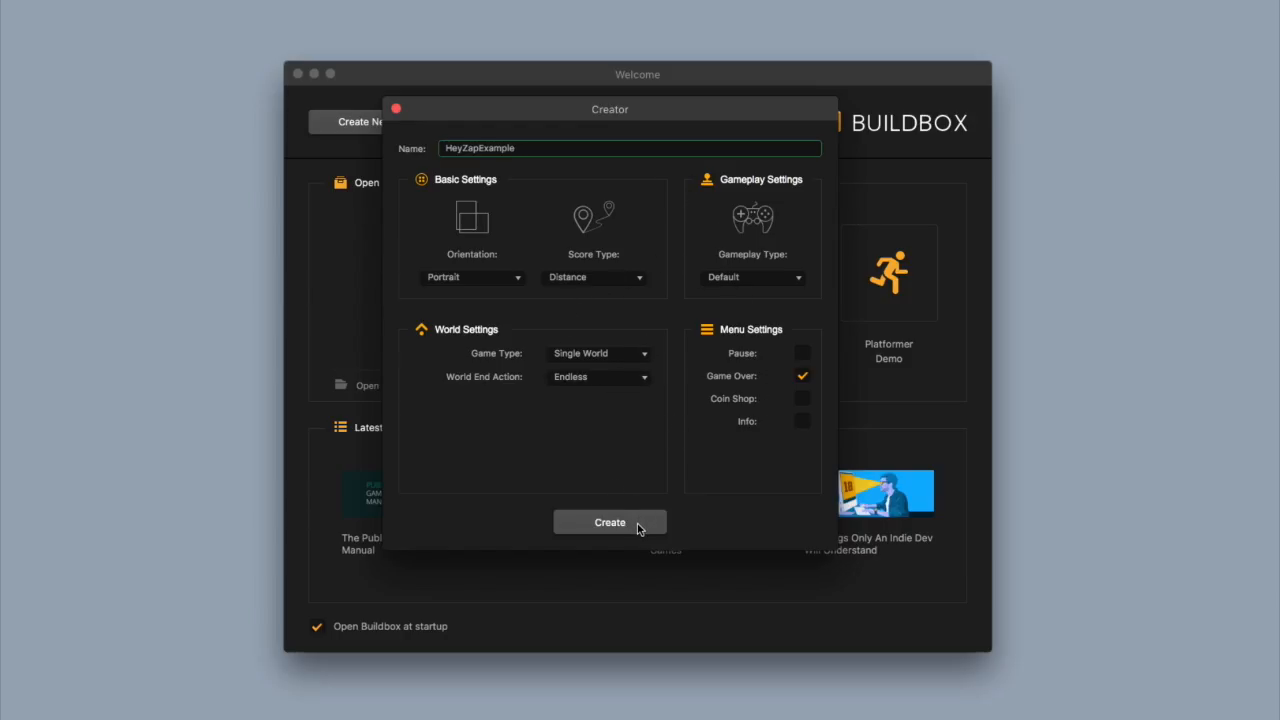
{"action": "left_click", "coordinate": [638, 525]}
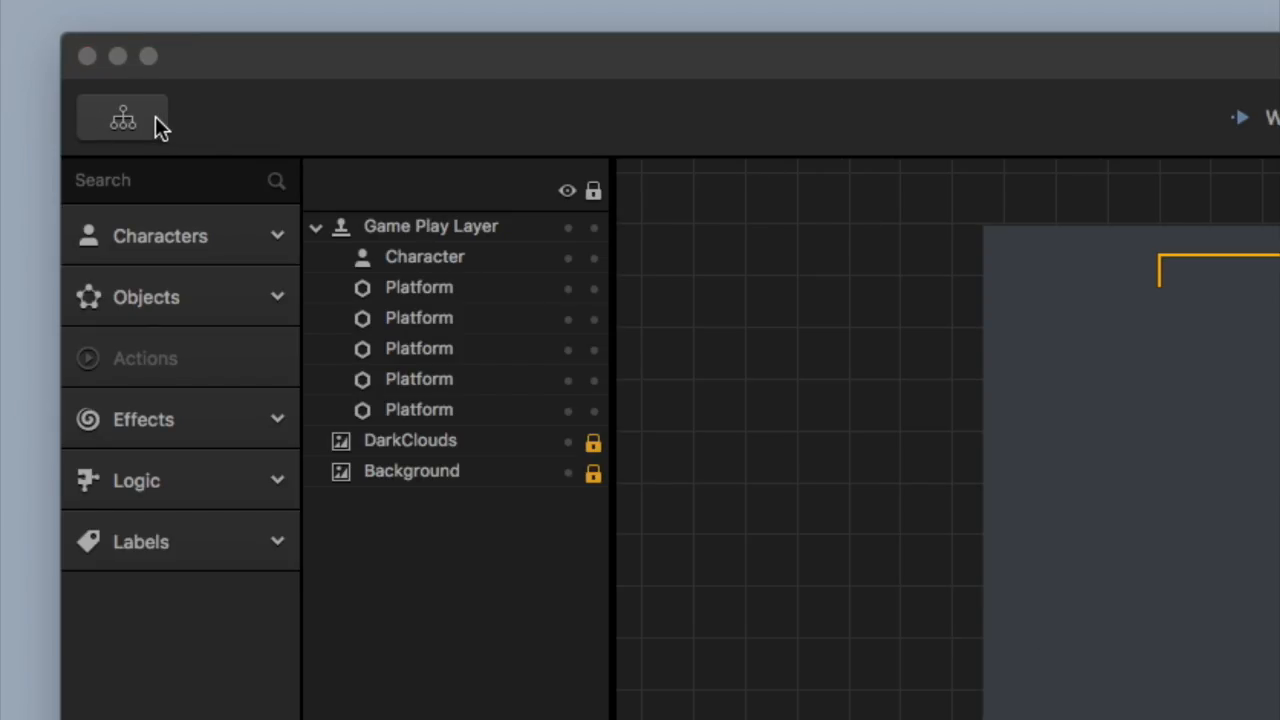
{"action": "left_click", "coordinate": [155, 116]}
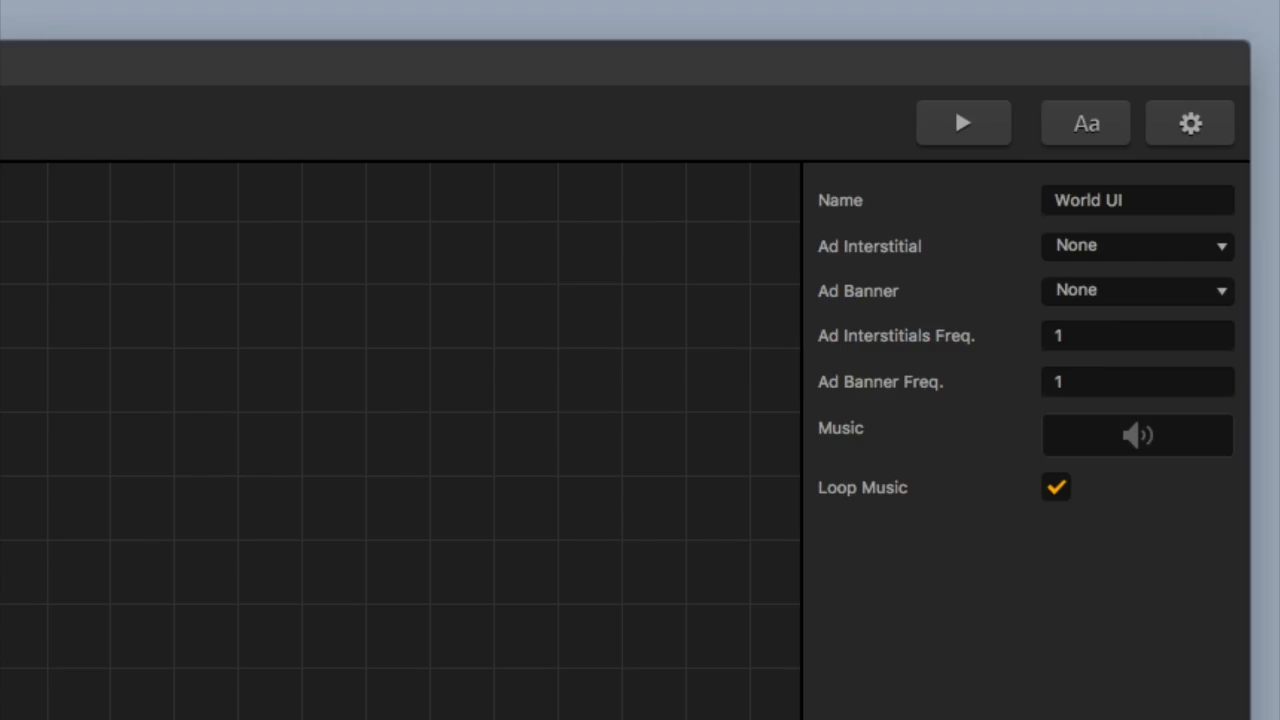
- Set World UI banner ads to HeyZap and Game Over UI interstitial ads to HeyZap
{"action": "left_click", "coordinate": [1131, 287]}
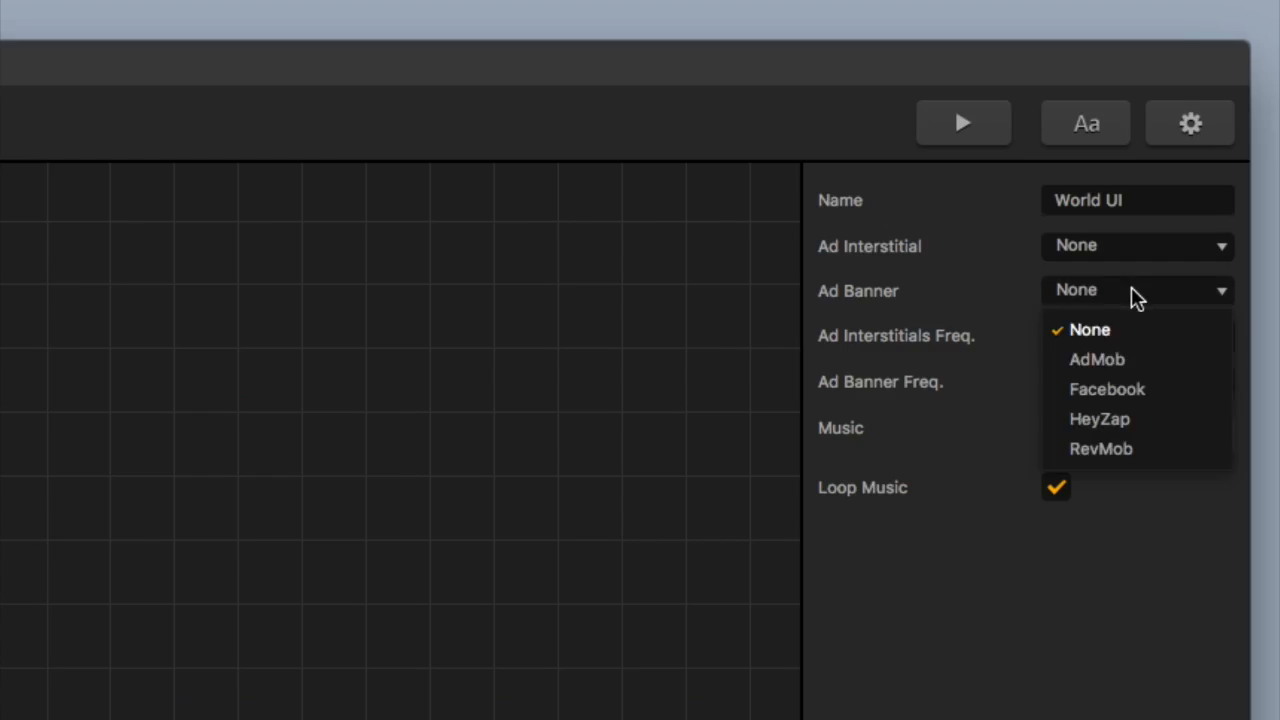
{"action": "left_click", "coordinate": [1128, 416]}
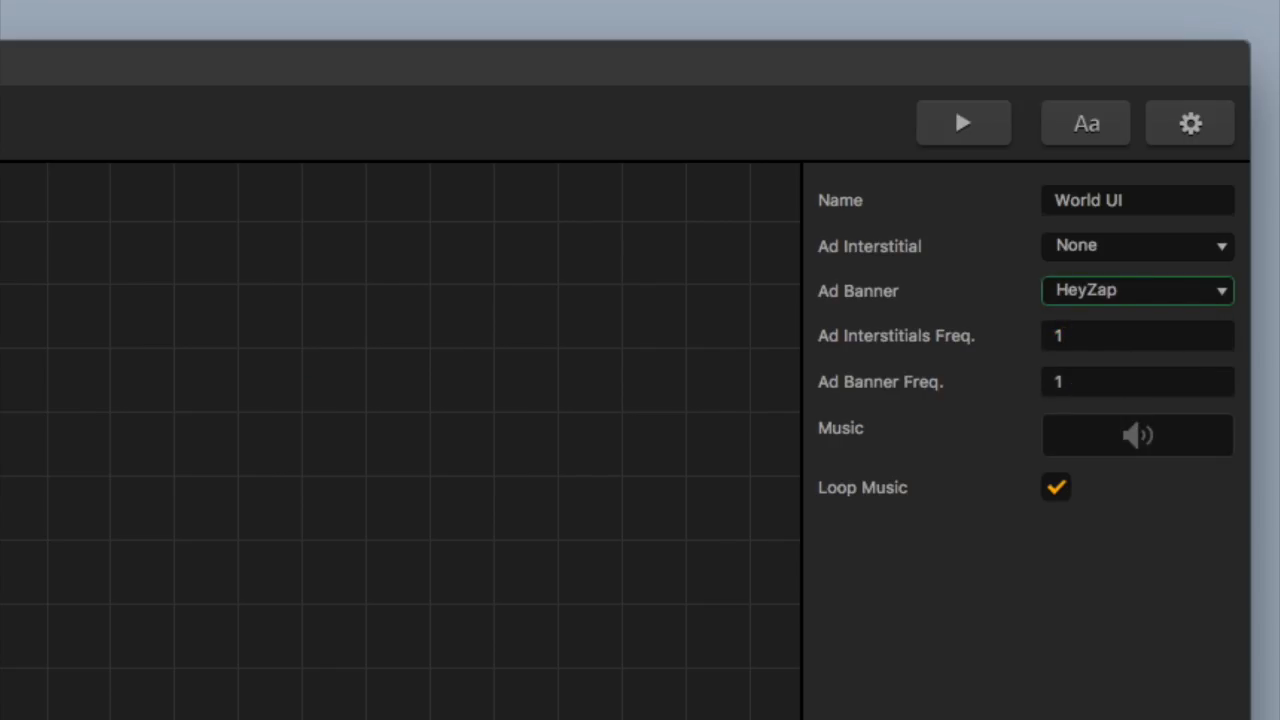
{"action": "left_click", "coordinate": [815, 410]}
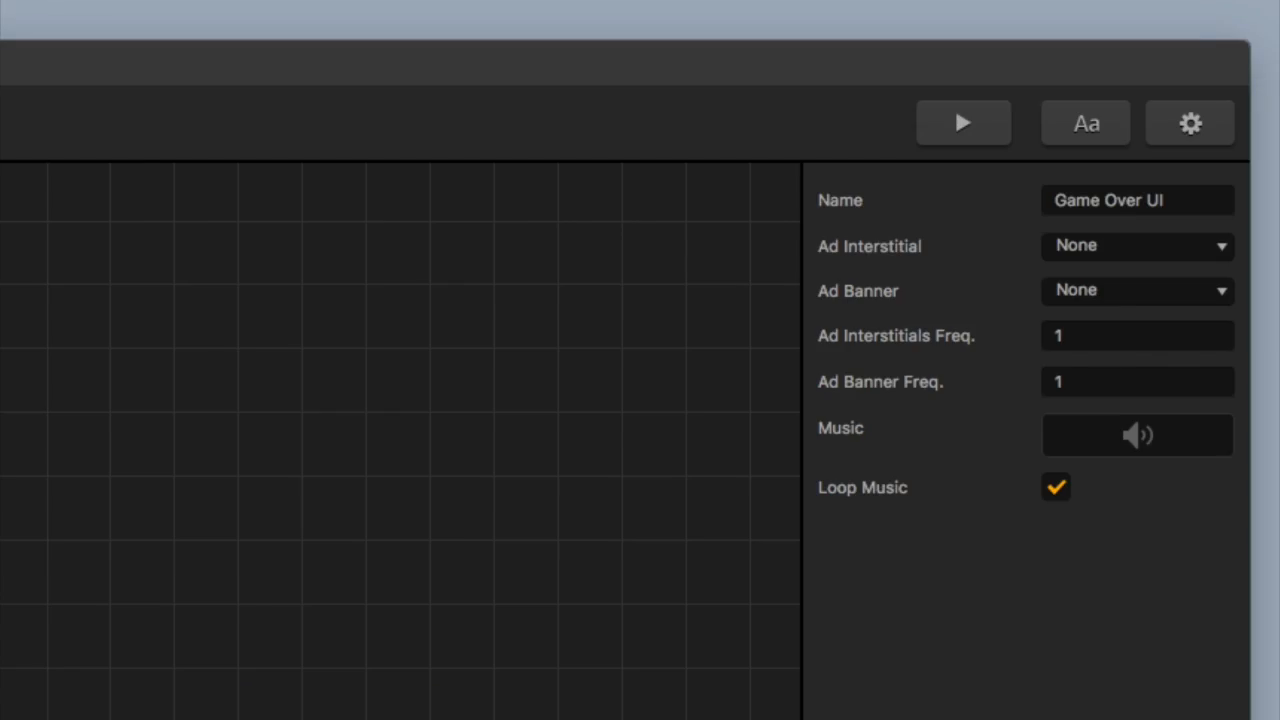
{"action": "left_click", "coordinate": [1143, 249]}
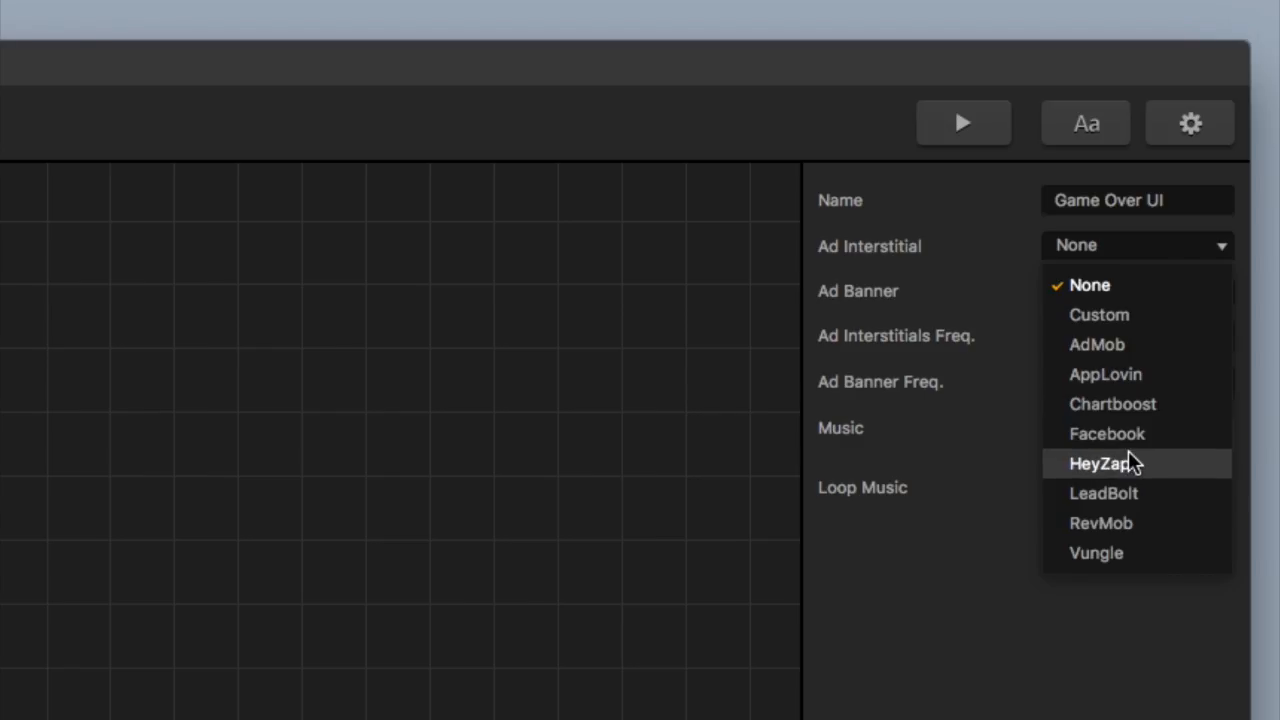
{"action": "left_click", "coordinate": [1130, 464]}
- Set Game Over UI banner ads to HeyZap and the interstitial frequency to 3
{"action": "left_click", "coordinate": [1120, 295]}
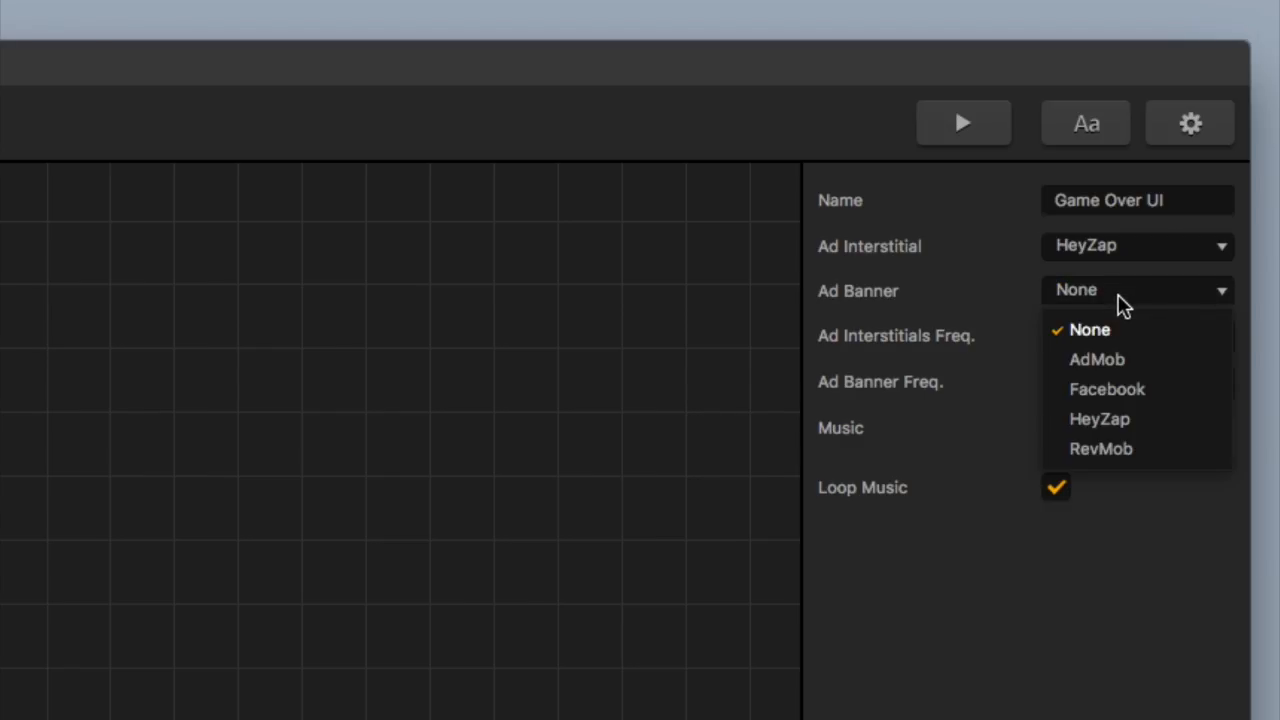
{"action": "left_click", "coordinate": [1130, 418]}
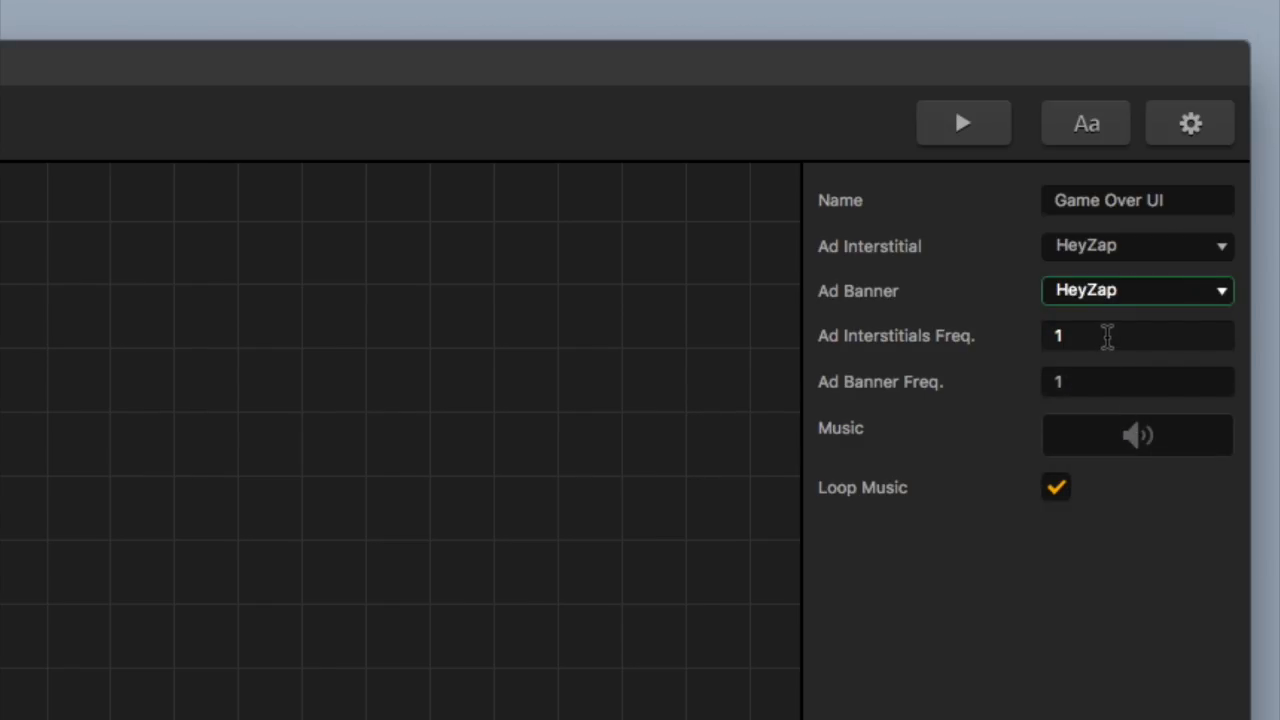
{"action": "left_click", "coordinate": [1107, 337]}
{"action": "key", "text": "BackSpace"}
{"action": "type", "text": "3"}
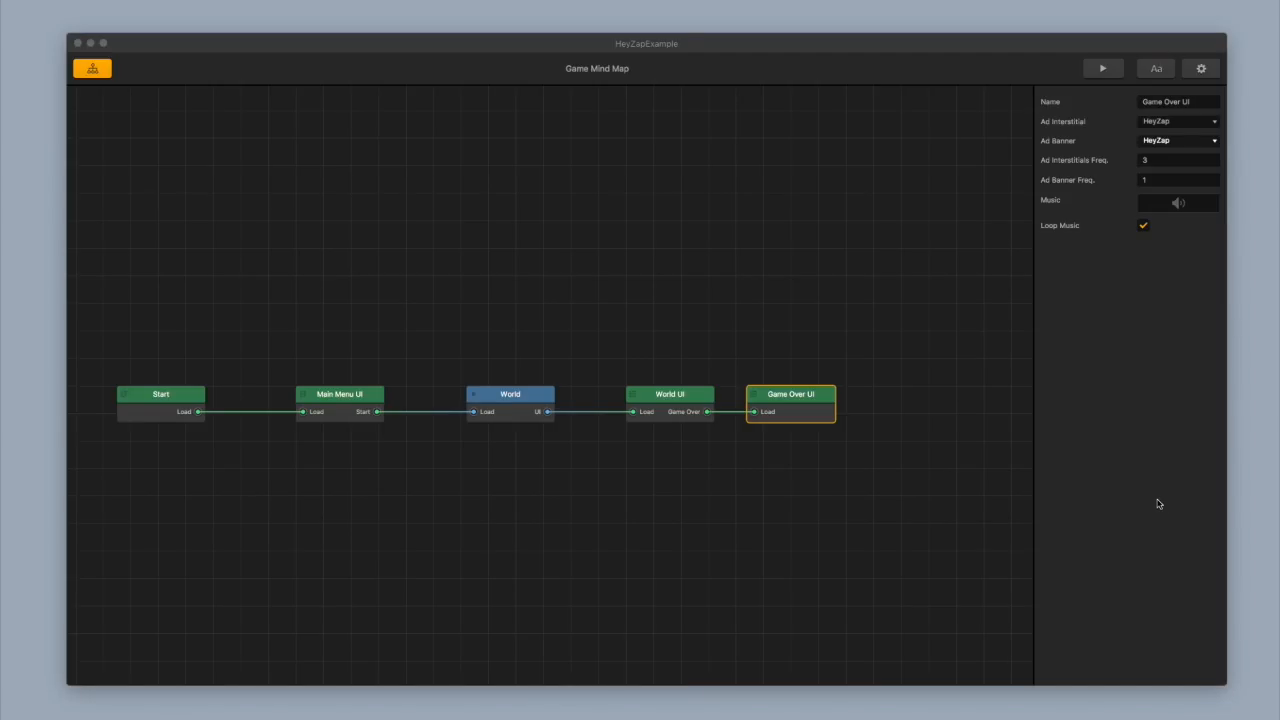
- Add a purchase button with the Reward image to the Game Over screen, scaled to 0.225
{"action": "double_click", "coordinate": [792, 404]}
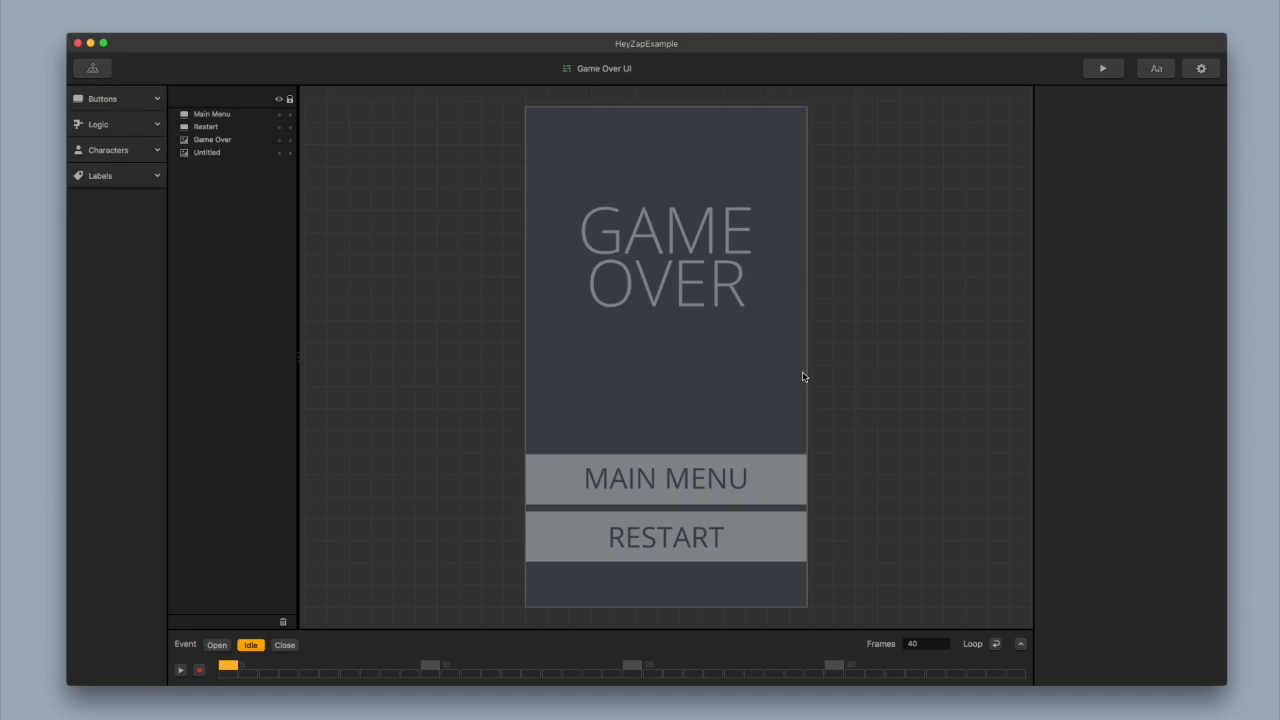
{"action": "left_click", "coordinate": [100, 98]}
{"action": "left_click_drag", "start_coordinate": [127, 263], "coordinate": [607, 370]}
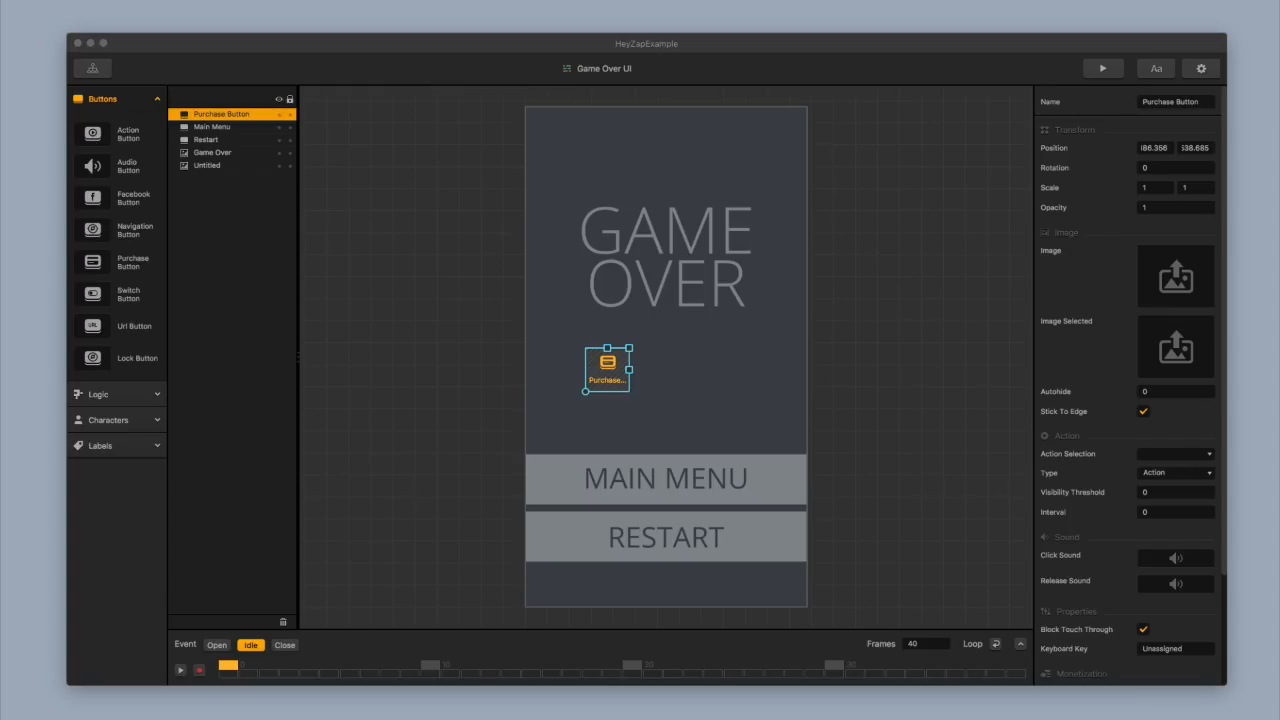
{"action": "left_click", "coordinate": [1177, 285]}
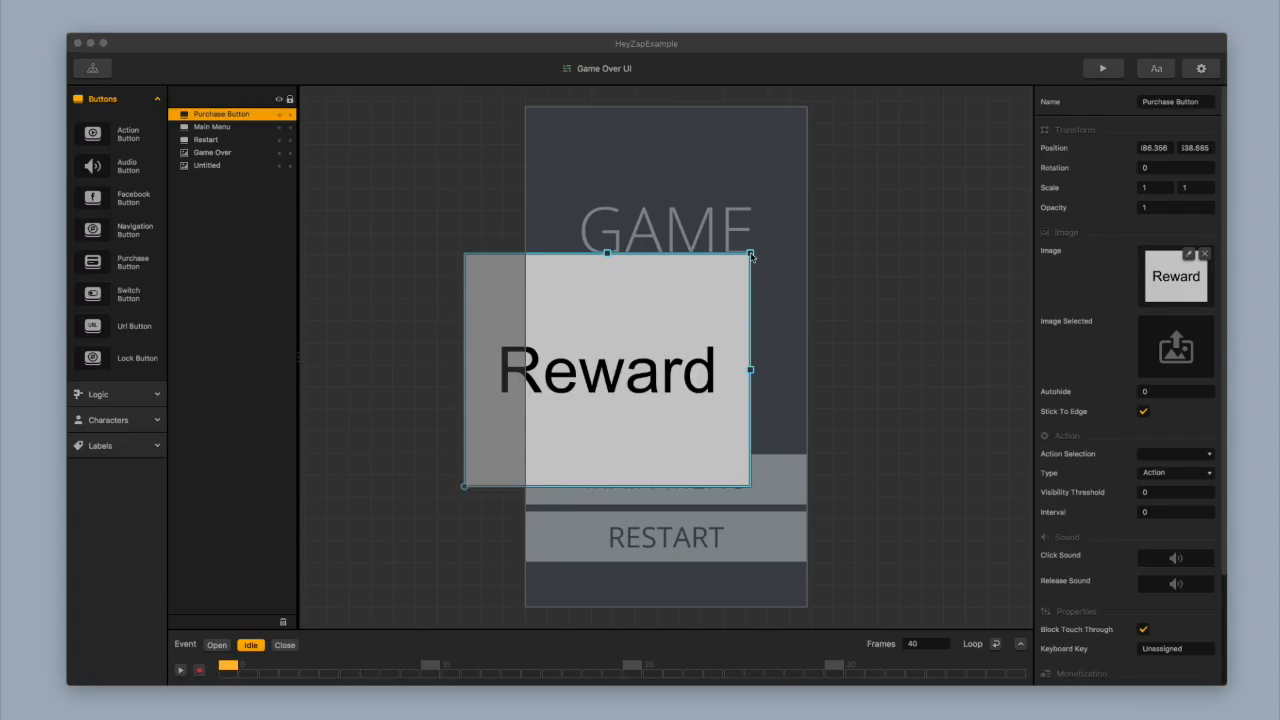
{"action": "left_click_drag", "start_coordinate": [751, 257], "coordinate": [674, 381]}
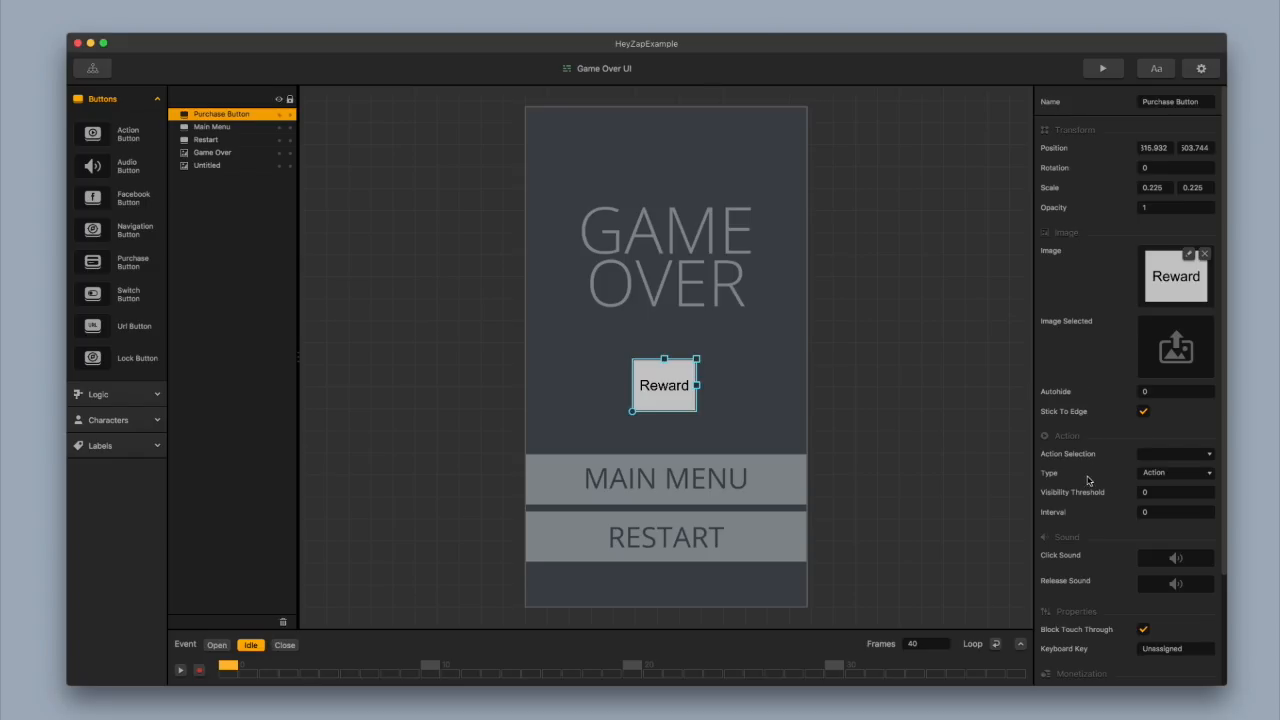
{"action": "scroll", "coordinate": [1084, 484], "scroll_direction": "down", "scroll_amount": 3}
{"action": "scroll", "coordinate": [1084, 484], "scroll_direction": "down", "scroll_amount": 2}
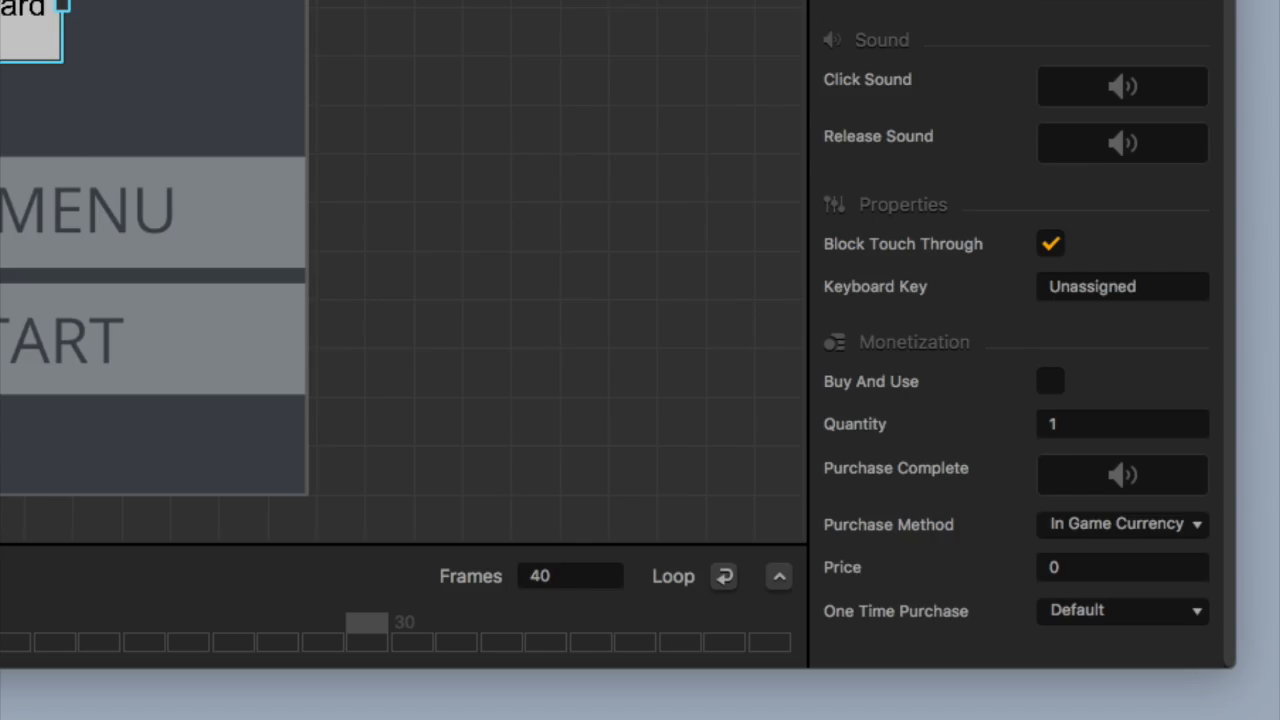
- Enable Buy And Use with Rewarded Videos as purchase method, frequency left at Default
{"action": "left_click", "coordinate": [1051, 382]}
{"action": "left_click", "coordinate": [1150, 535]}
{"action": "left_click", "coordinate": [1151, 614]}
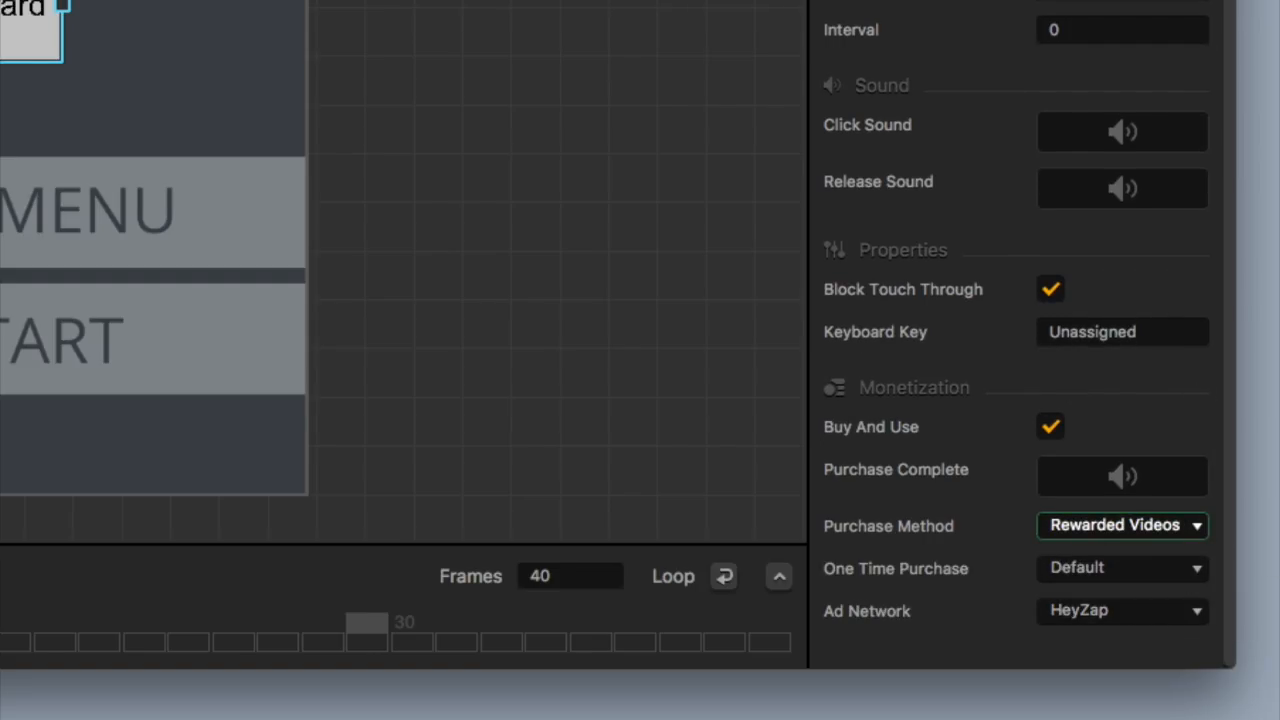
{"action": "left_click", "coordinate": [1152, 570]}
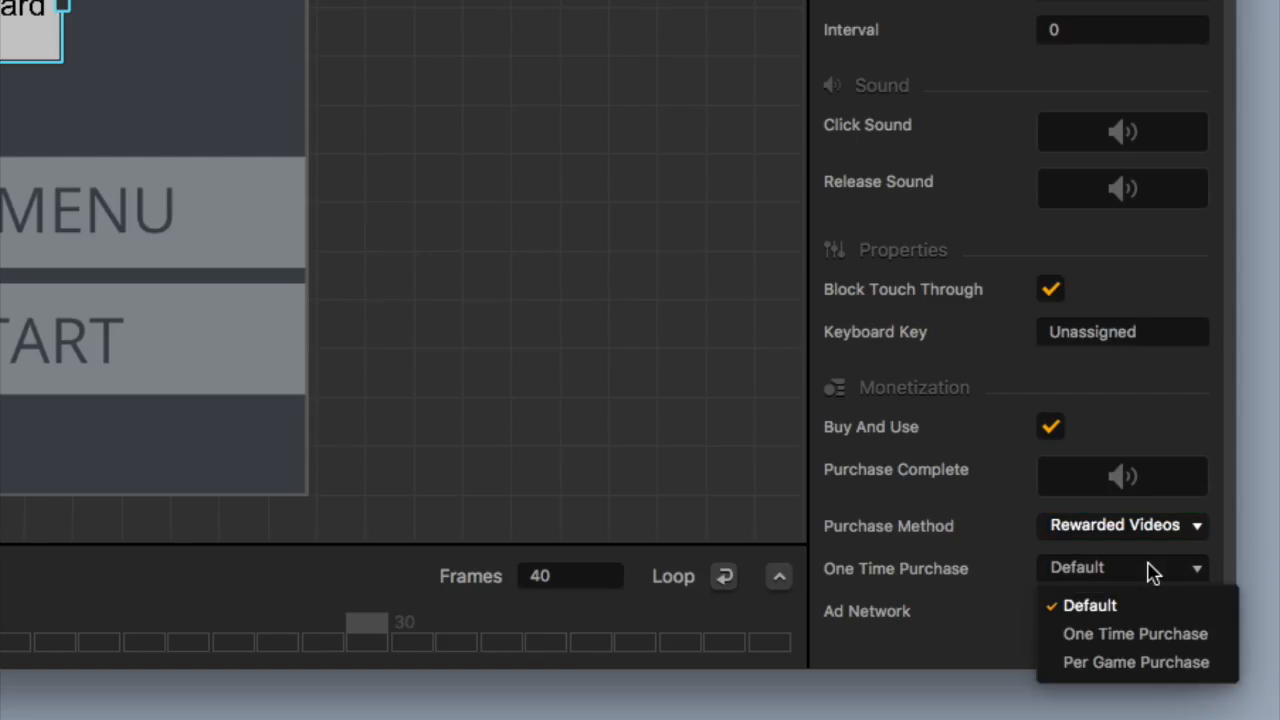
{"action": "left_click", "coordinate": [1152, 570]}
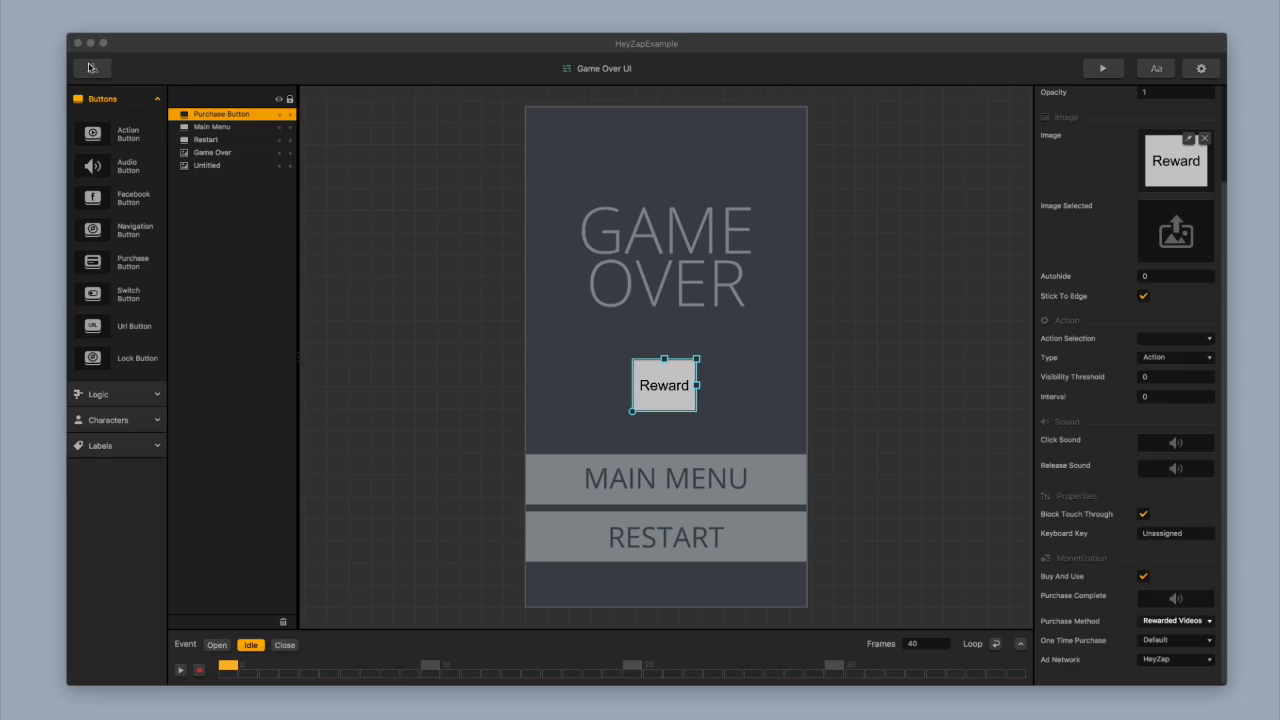
{"action": "left_click", "coordinate": [92, 69]}
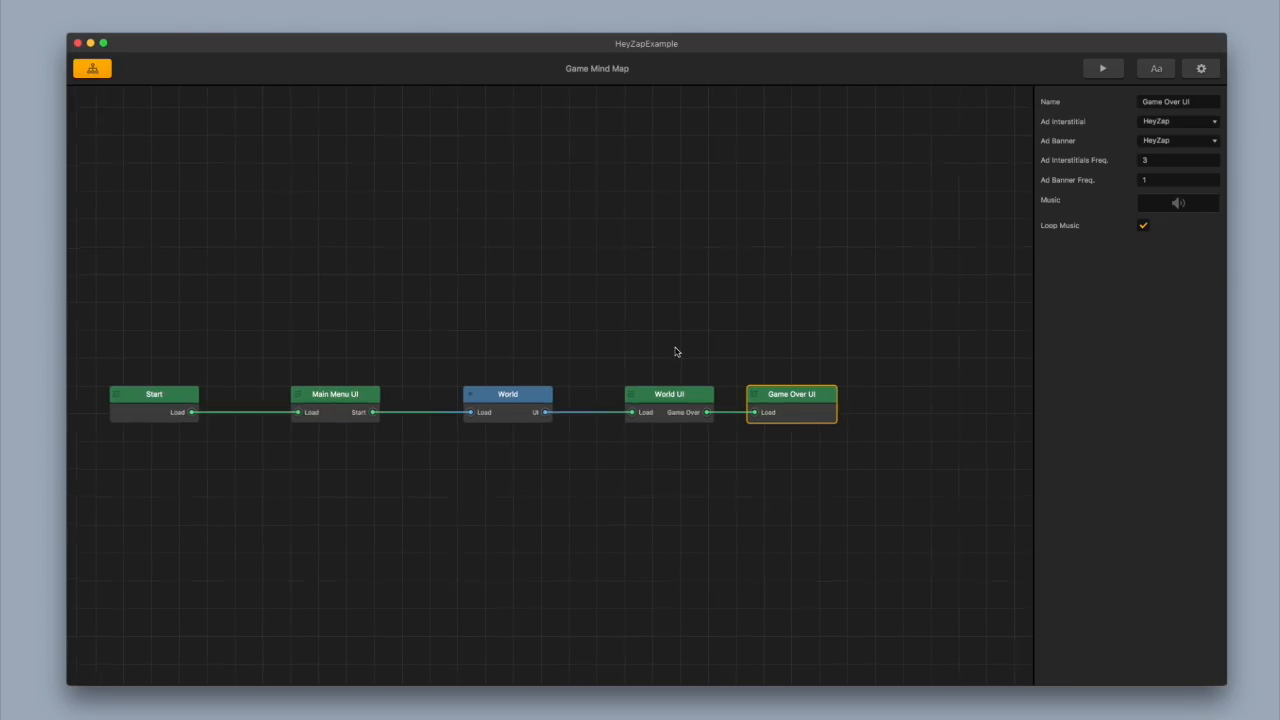
- In Project Settings keep Apple iOS App Store and set bundle ID com.Buildbox.BestGameEver
{"action": "left_click", "coordinate": [1201, 69]}
{"action": "left_click", "coordinate": [613, 468]}
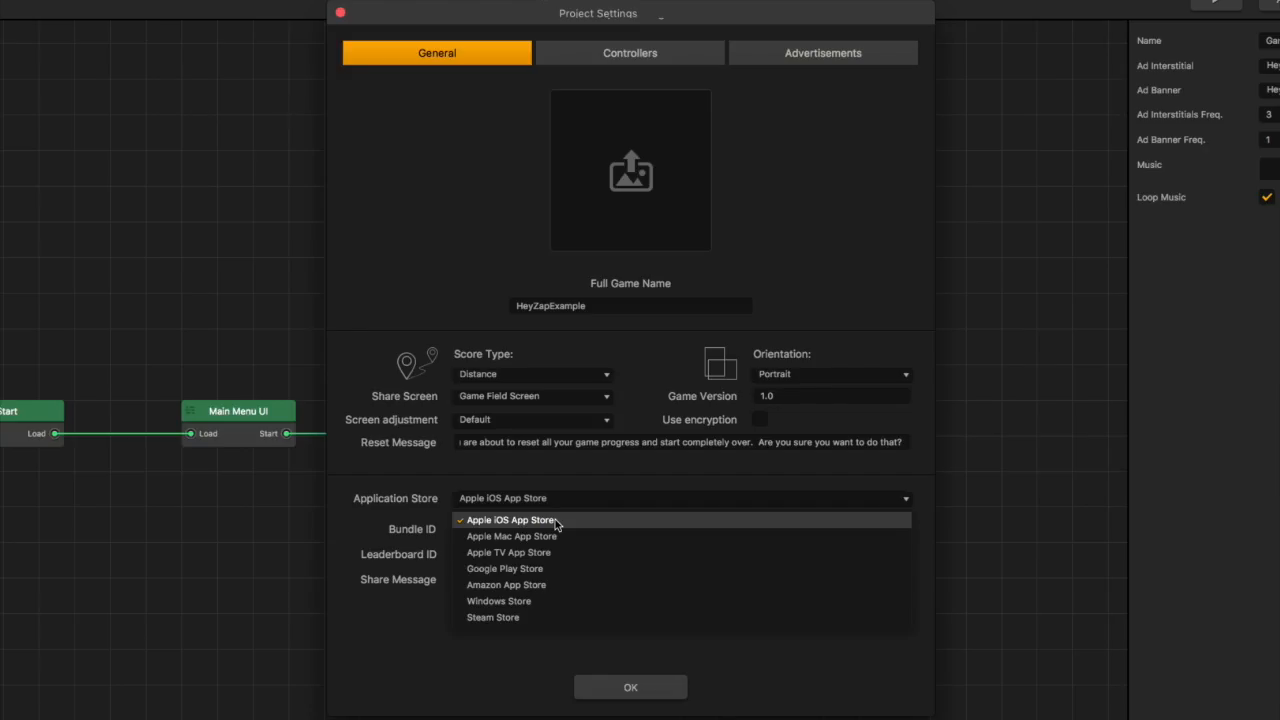
{"action": "left_click", "coordinate": [556, 522]}
{"action": "left_click", "coordinate": [552, 530]}
{"action": "type", "text": "com.Buildbox"}
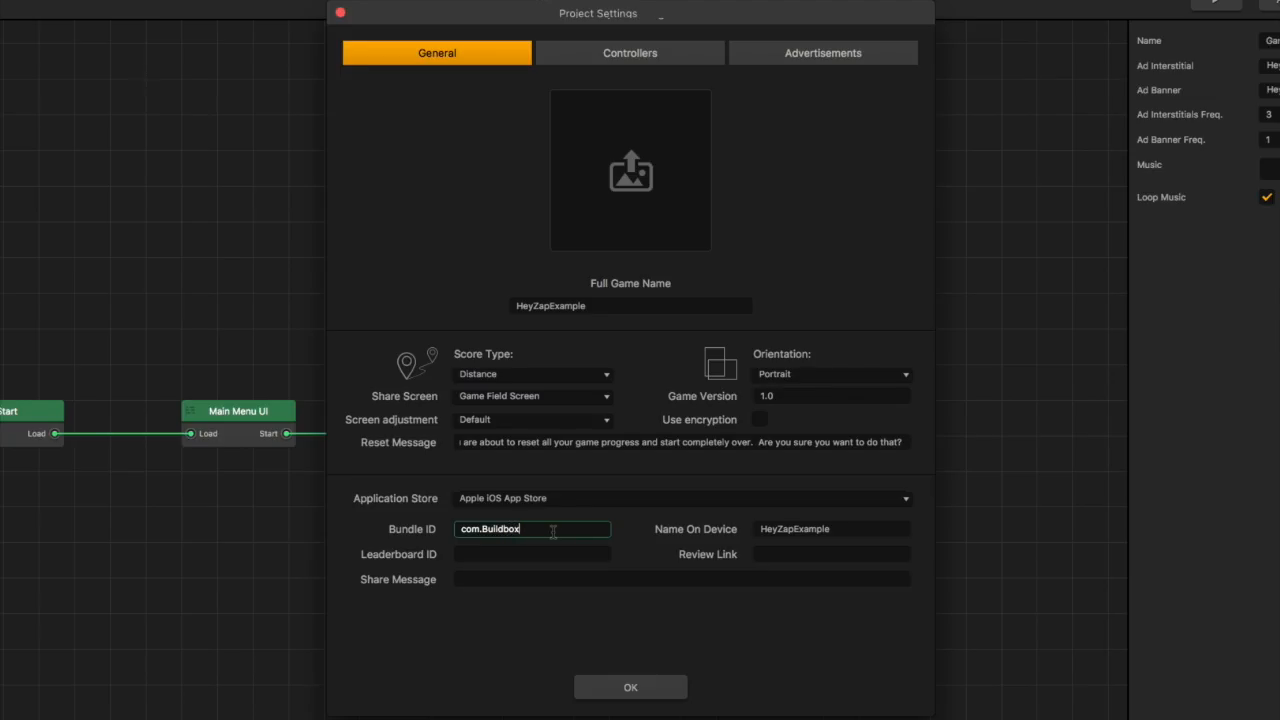
{"action": "type", "text": ".BestGameEver"}
{"action": "key", "text": "Return"}
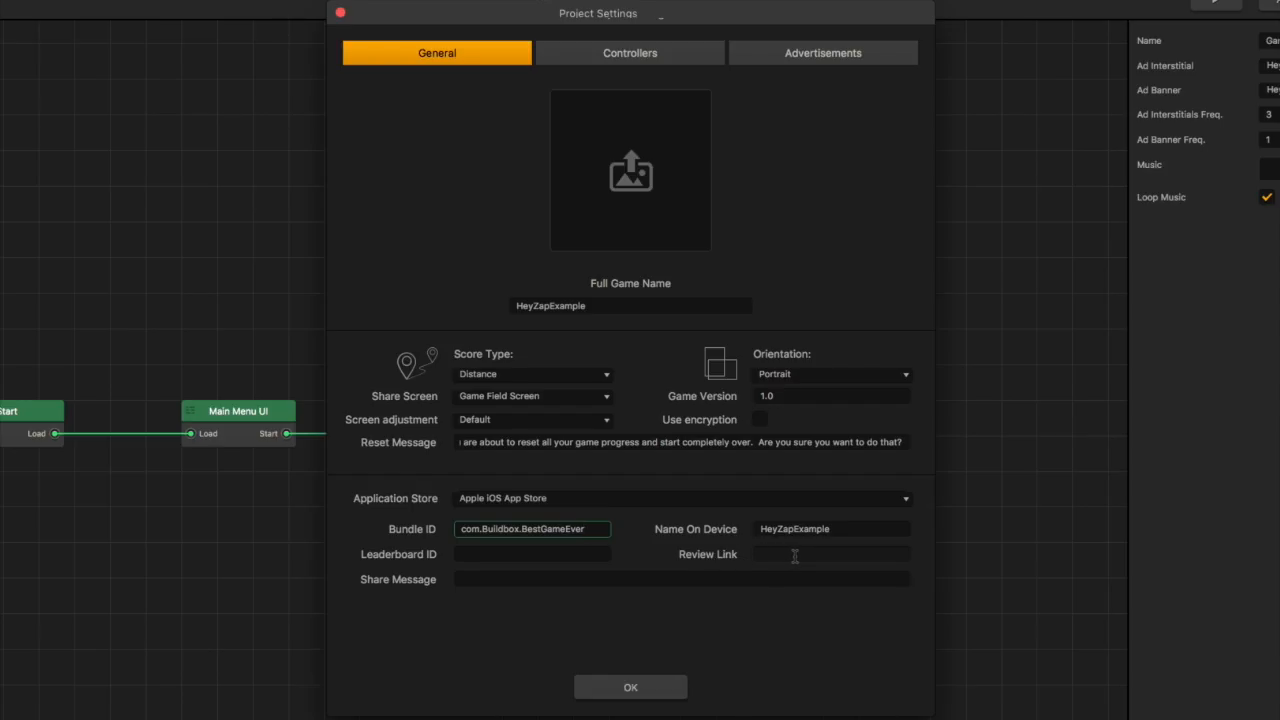
- Bring up the project's Advertisements settings tab
{"action": "key", "text": "Tab"}
{"action": "key", "text": "shift+Tab"}
{"action": "key", "text": "Right"}
{"action": "left_click", "coordinate": [797, 56]}
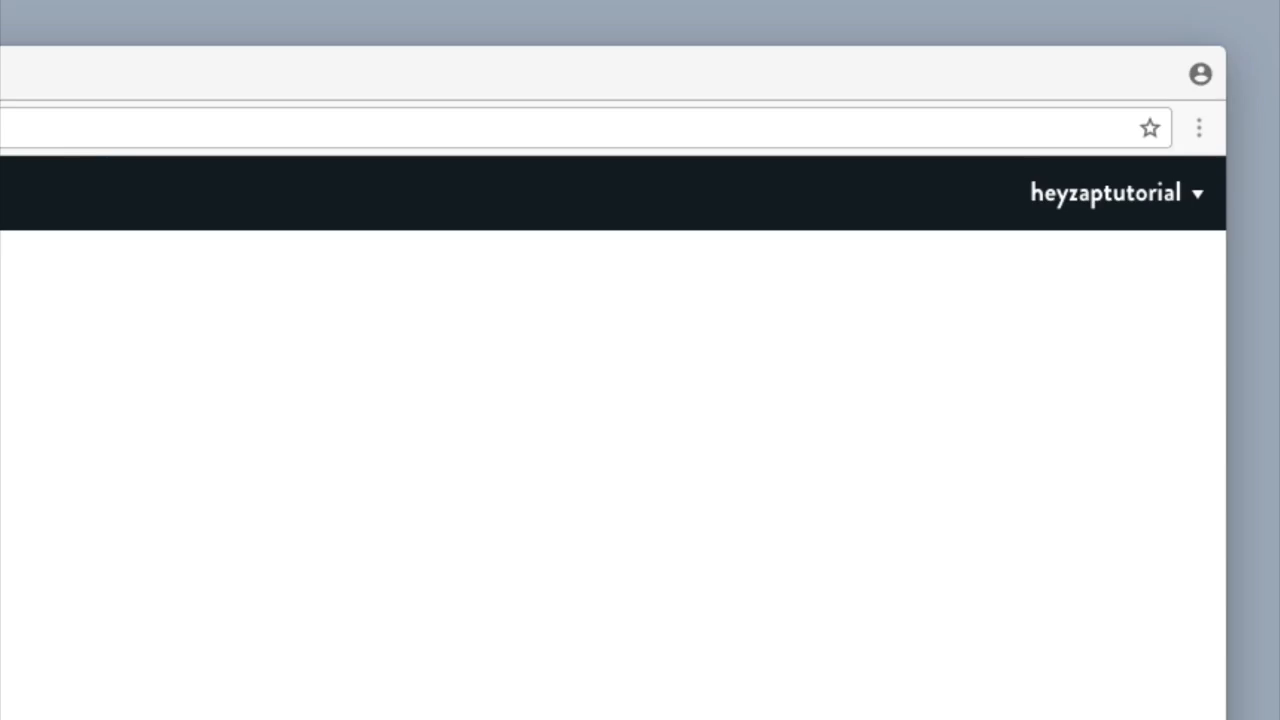
- Copy the publisher ID from Heyzap's Account Details page and return to the iOS SDK docs
{"action": "left_click", "coordinate": [1190, 203]}
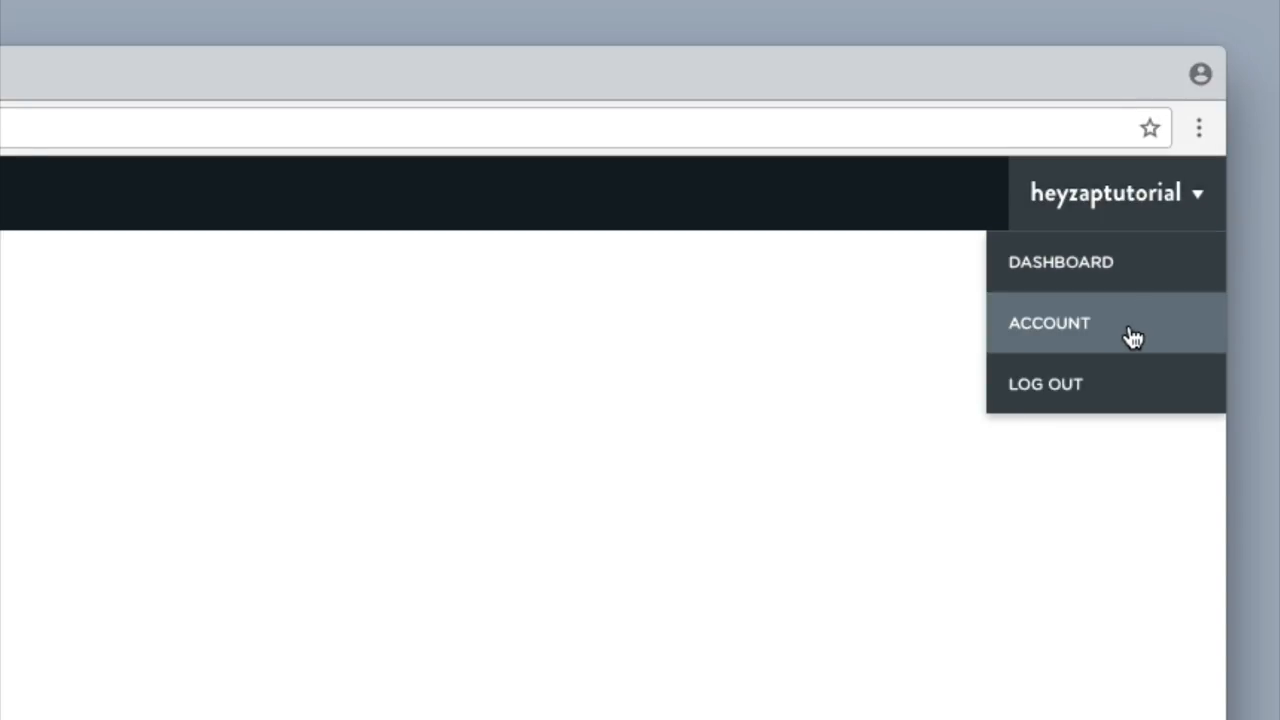
{"action": "left_click", "coordinate": [1071, 321]}
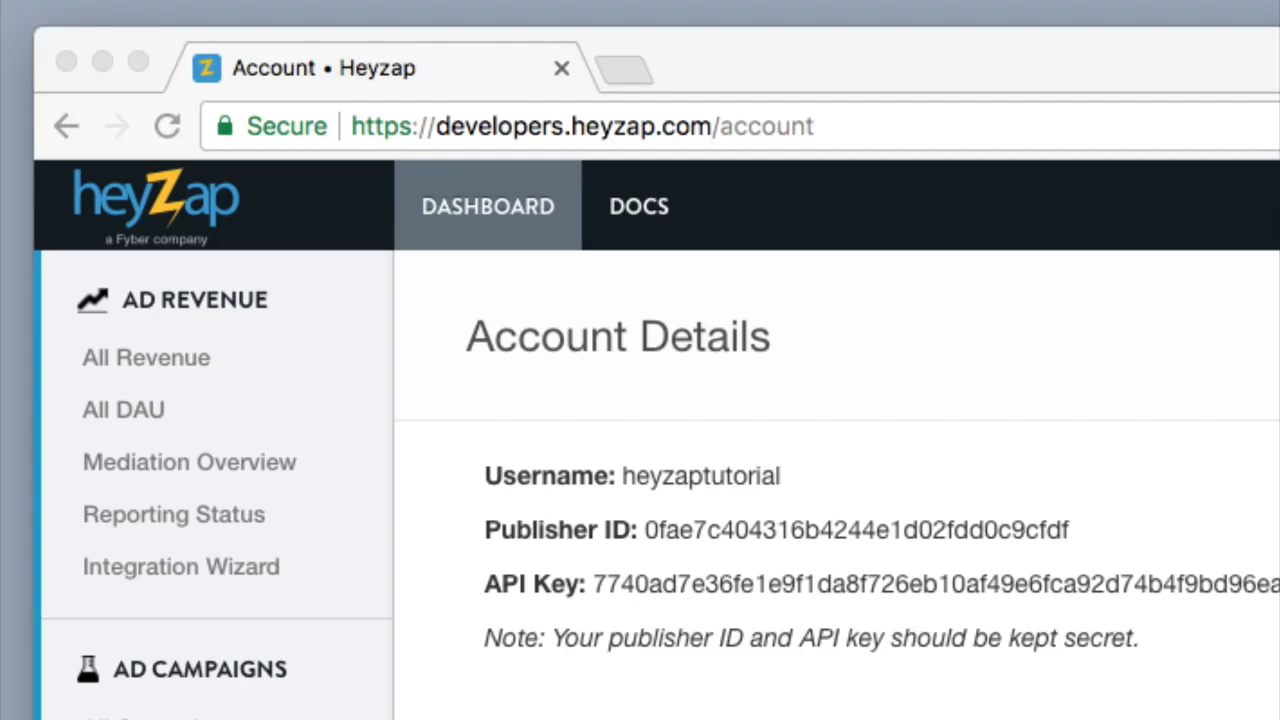
{"action": "left_click", "coordinate": [1091, 525]}
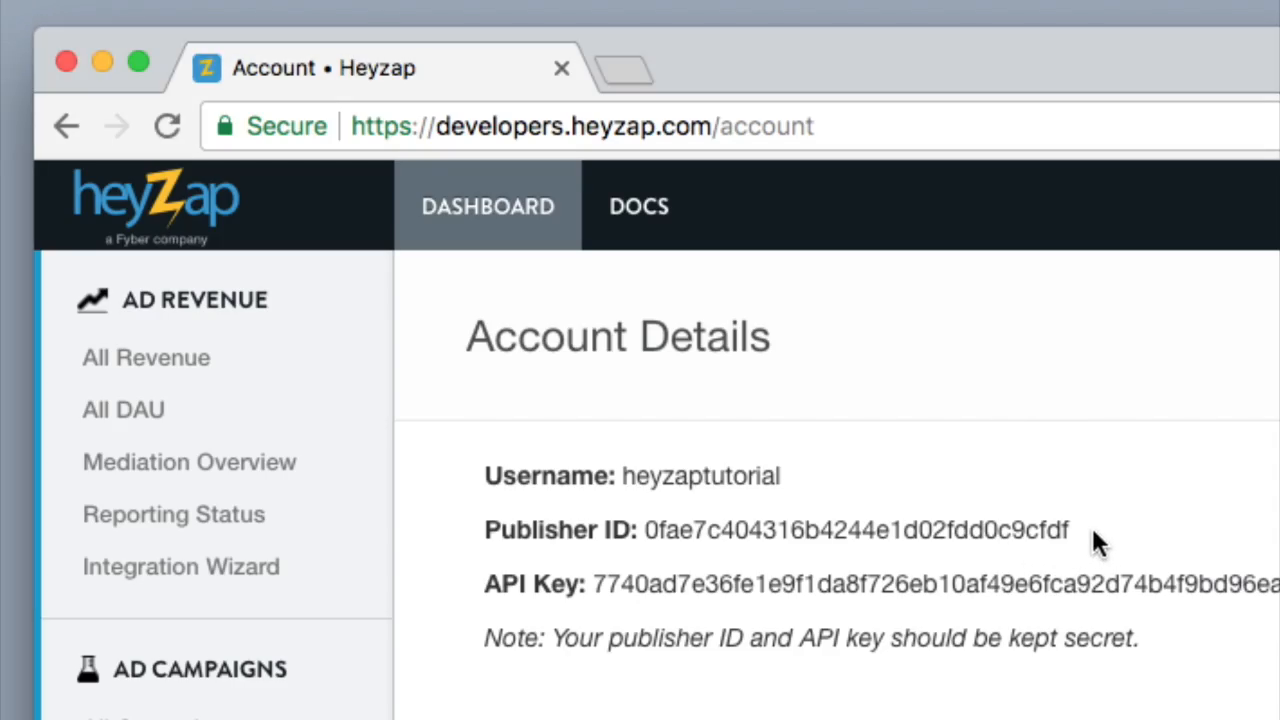
{"action": "left_click_drag", "start_coordinate": [1084, 526], "coordinate": [645, 534]}
{"action": "key", "text": "super+c"}
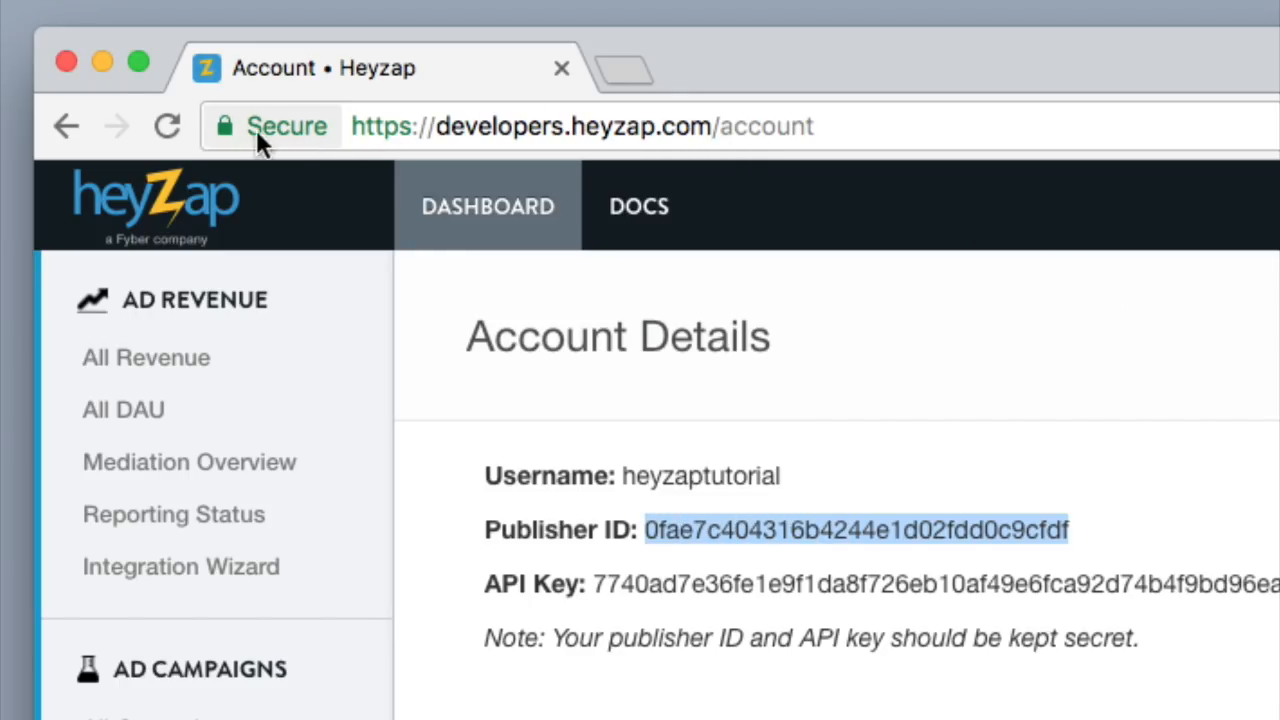
{"action": "left_click", "coordinate": [67, 126]}
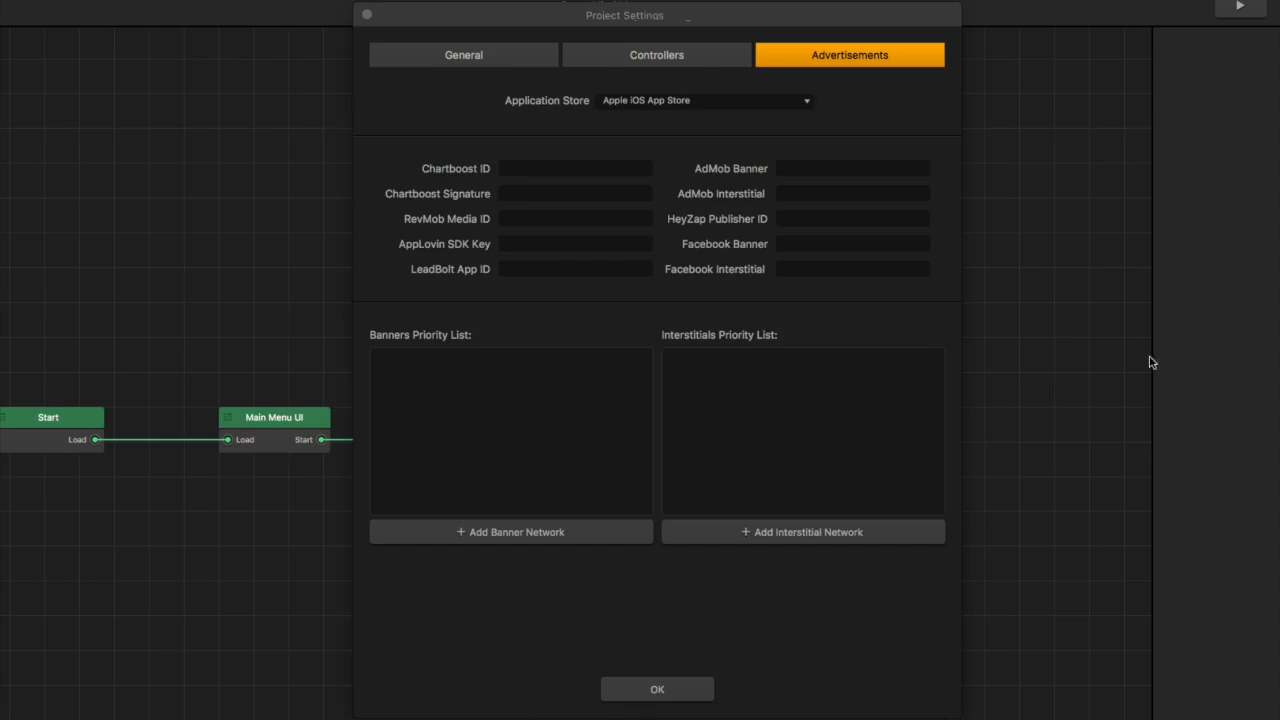
- Paste the copied publisher ID into the HeyZap Publisher ID field
{"action": "left_click", "coordinate": [845, 220]}
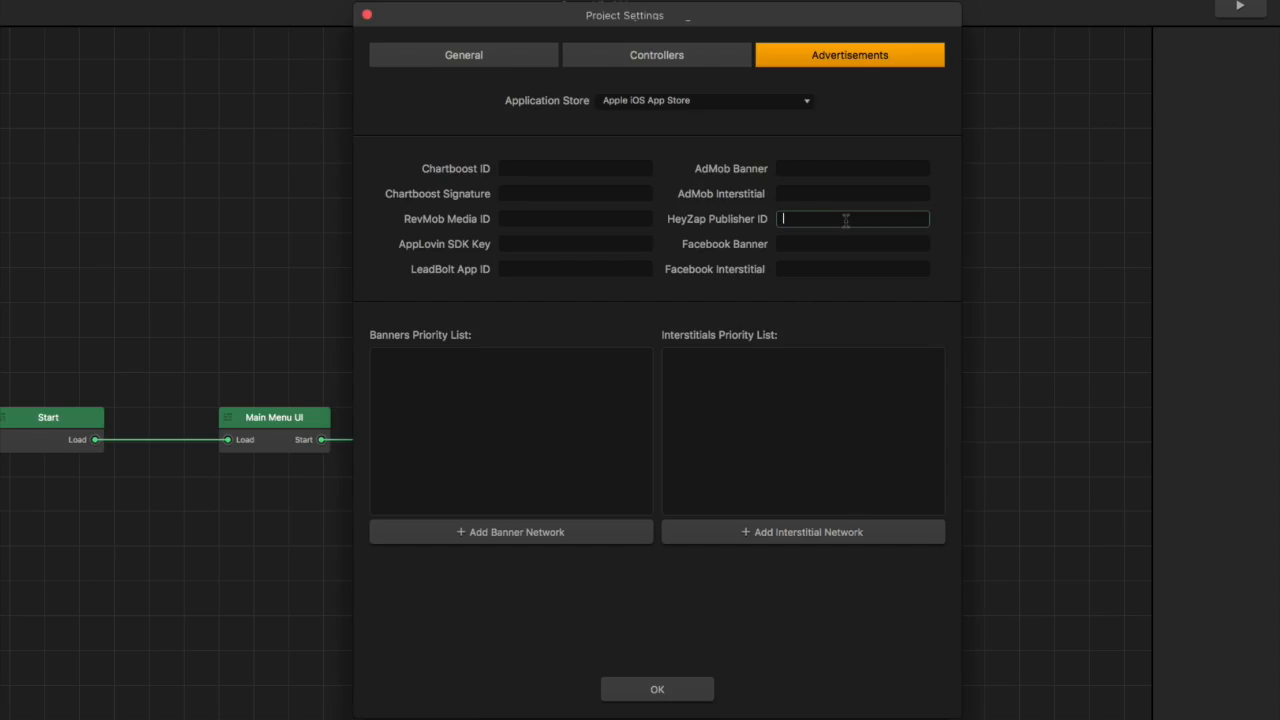
{"action": "key", "text": "super+v"}
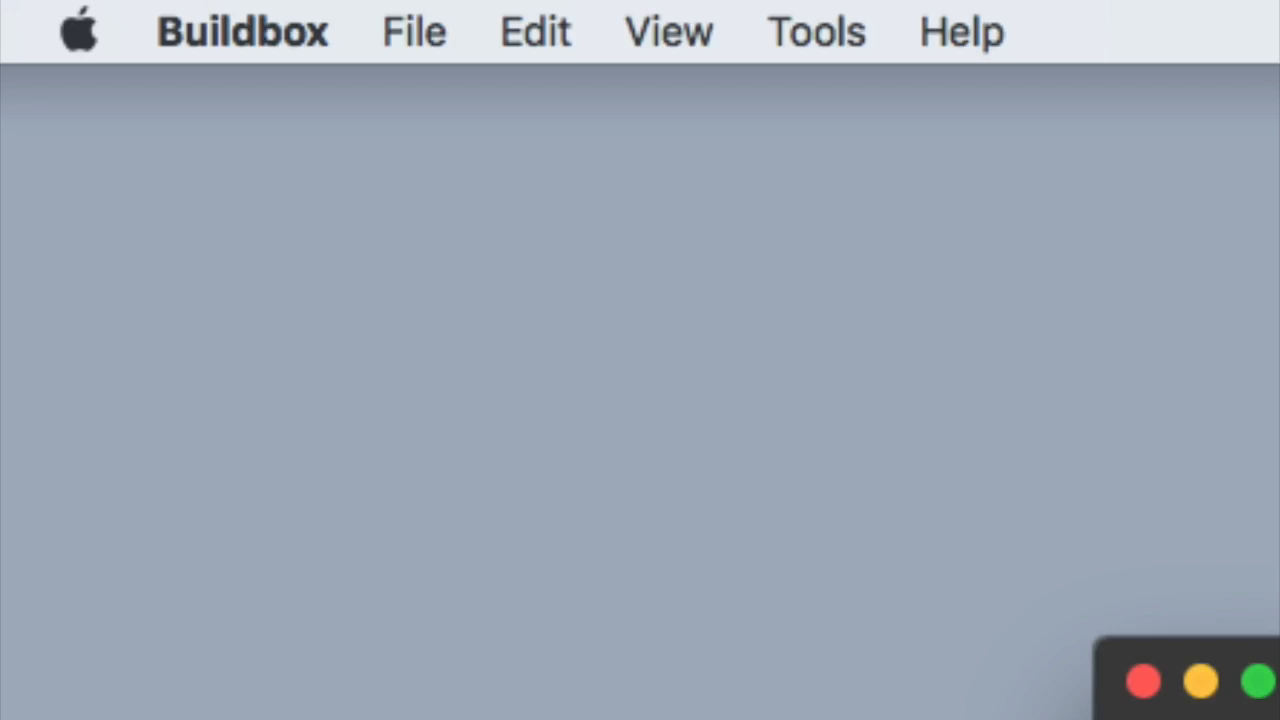
- Start an iOS export from the File menu and accept the HeyZap mediation warning
{"action": "left_click", "coordinate": [451, 40]}
{"action": "mouse_move", "coordinate": [540, 405]}
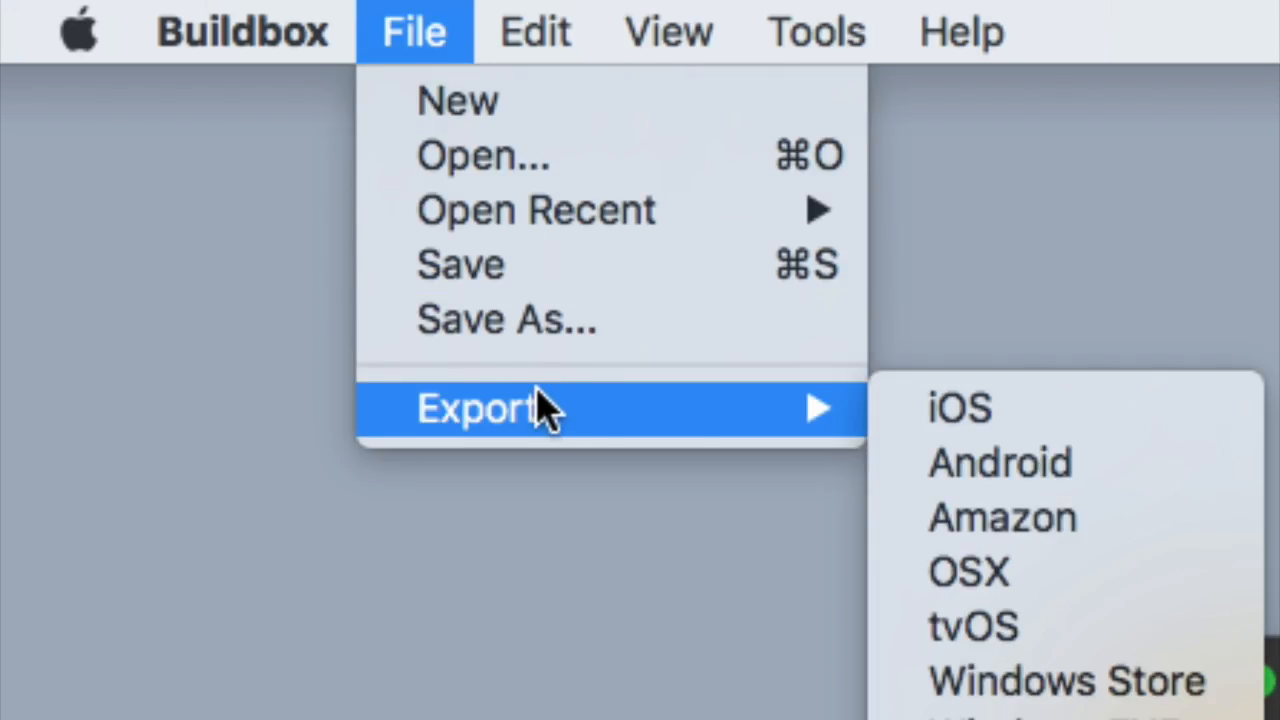
{"action": "left_click", "coordinate": [988, 412]}
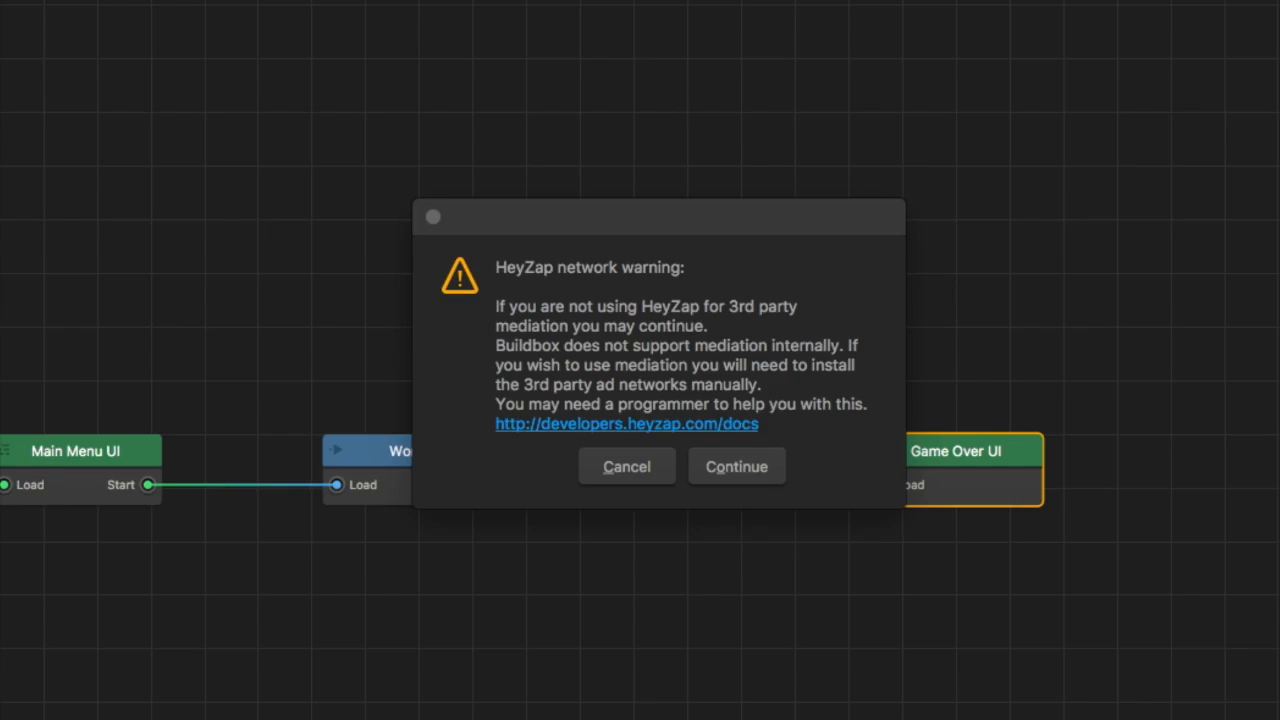
{"action": "left_click", "coordinate": [738, 467]}
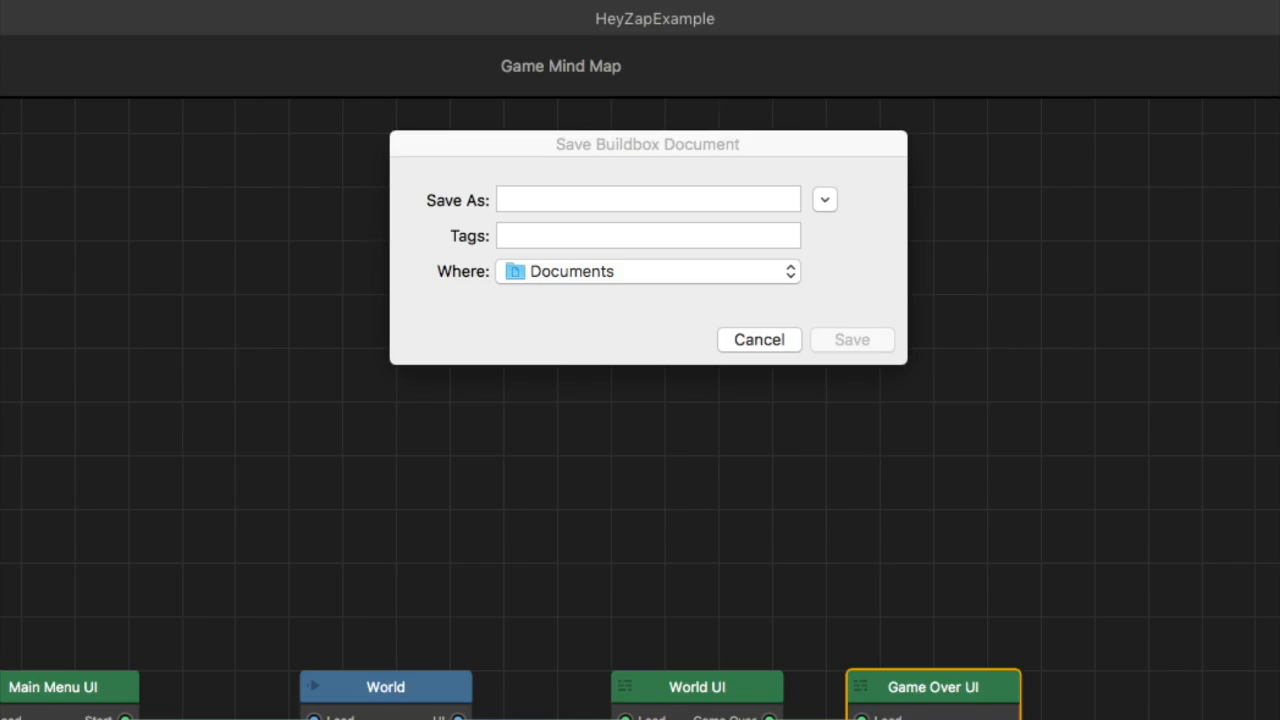
- Save the game as HeyZapExample on the Desktop and complete the iOS export there
{"action": "left_click", "coordinate": [572, 193]}
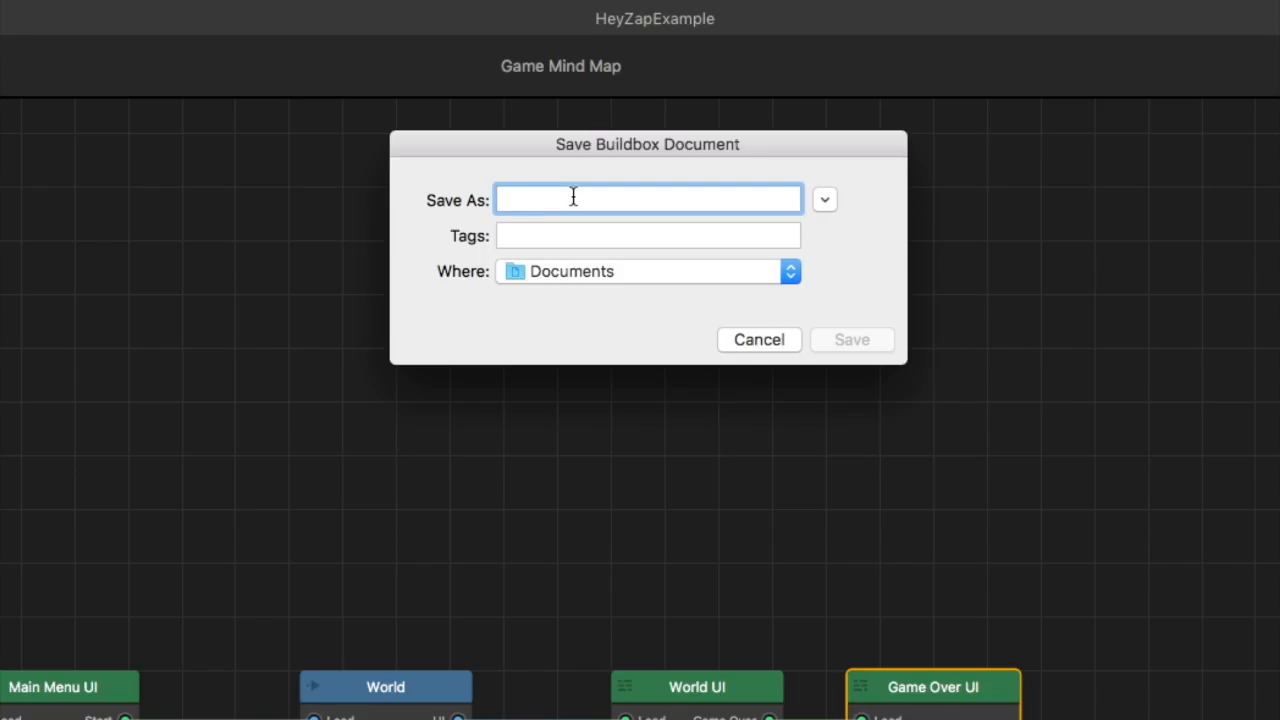
{"action": "type", "text": "HeyZao"}
{"action": "key", "text": "BackSpace"}
{"action": "type", "text": "pExample"}
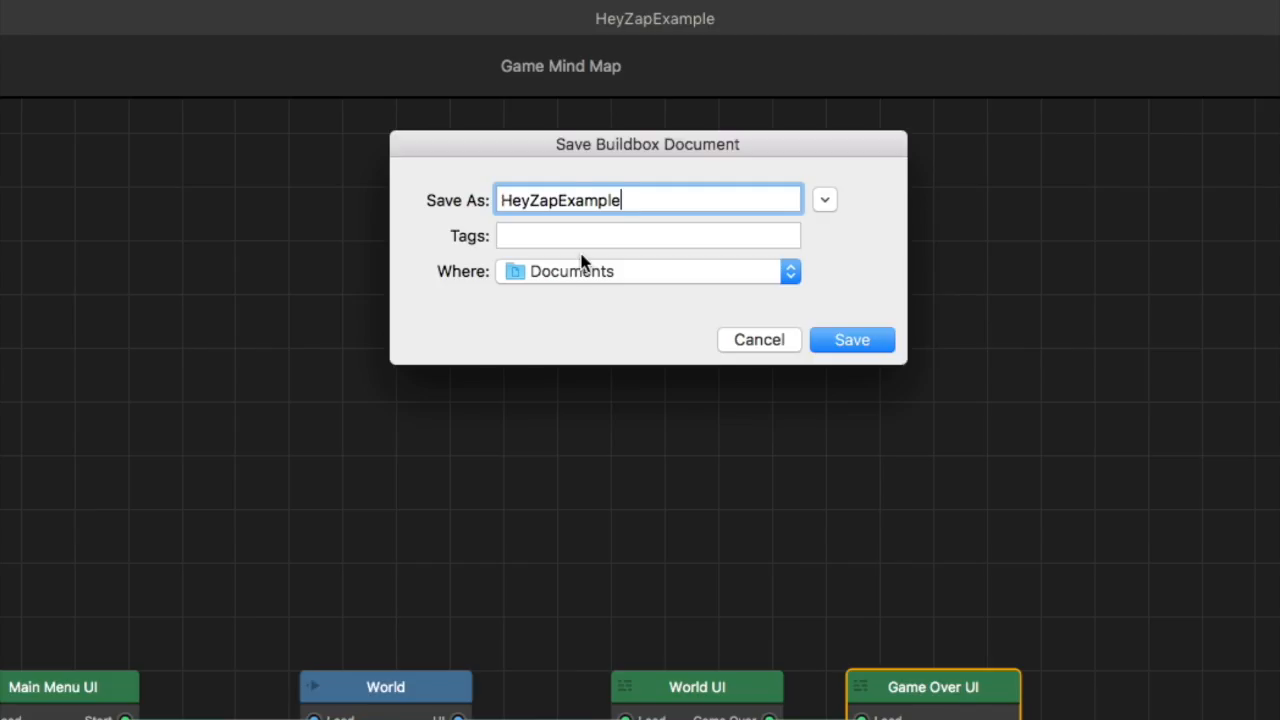
{"action": "left_click", "coordinate": [582, 272]}
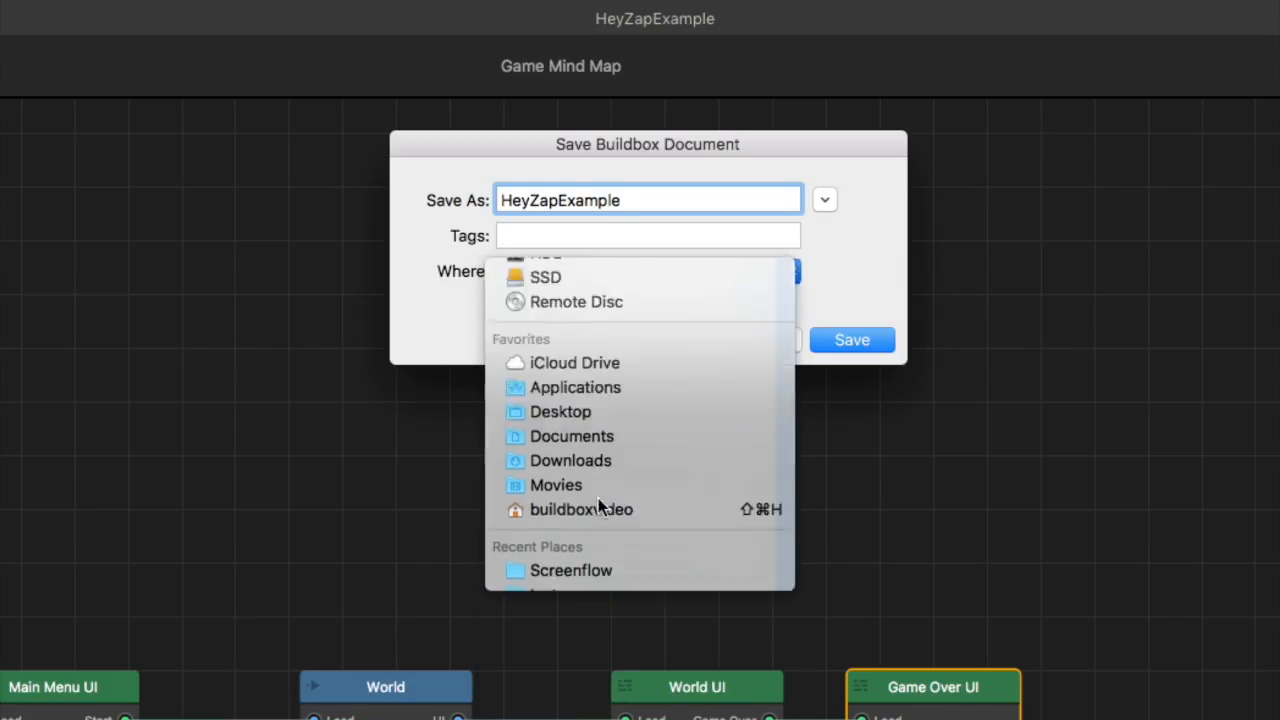
{"action": "left_click", "coordinate": [560, 391]}
{"action": "left_click", "coordinate": [856, 339]}
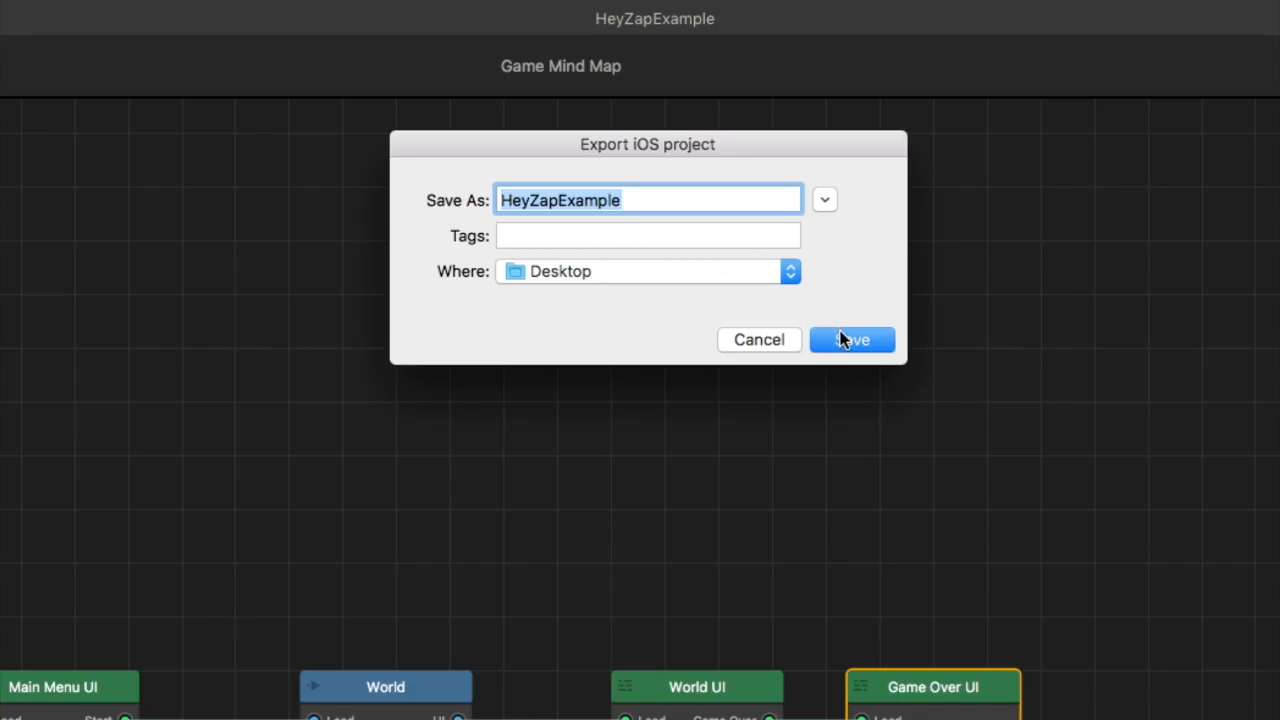
{"action": "left_click", "coordinate": [842, 340]}
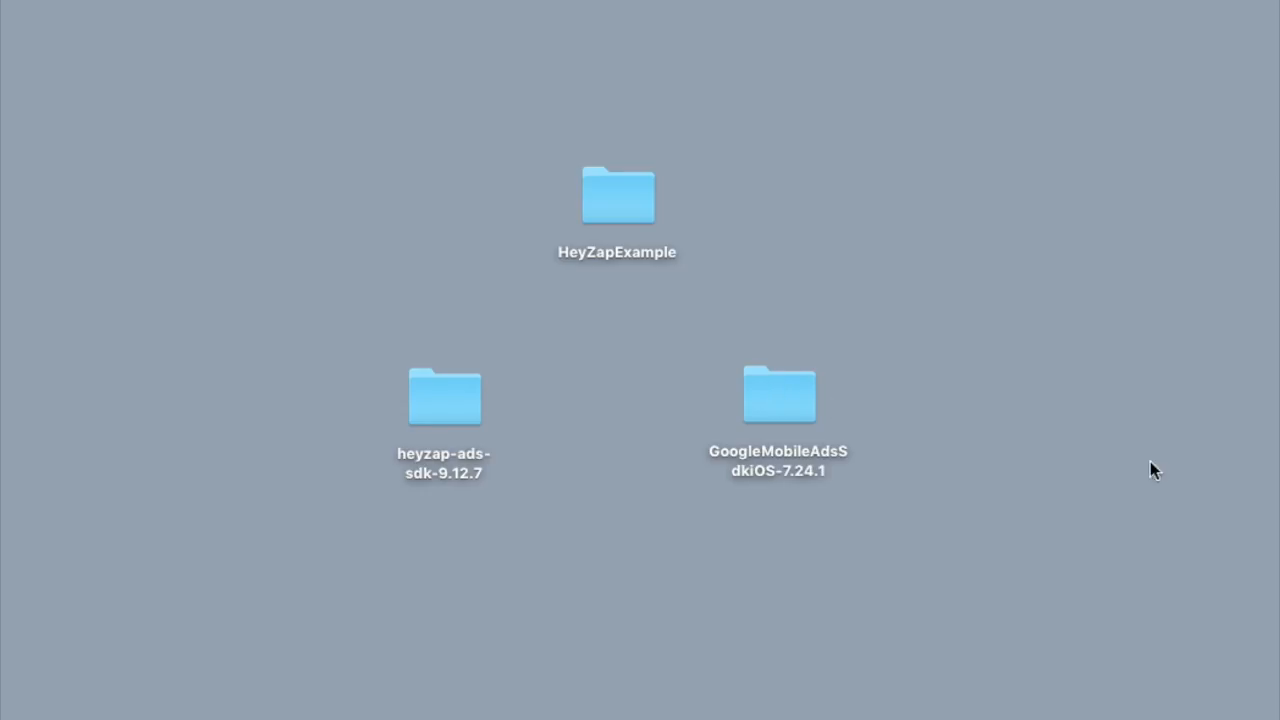
- Open HeyZapExample > ios on the Desktop and launch PTPlayer.xcodeproj in Xcode
{"action": "double_click", "coordinate": [600, 200]}
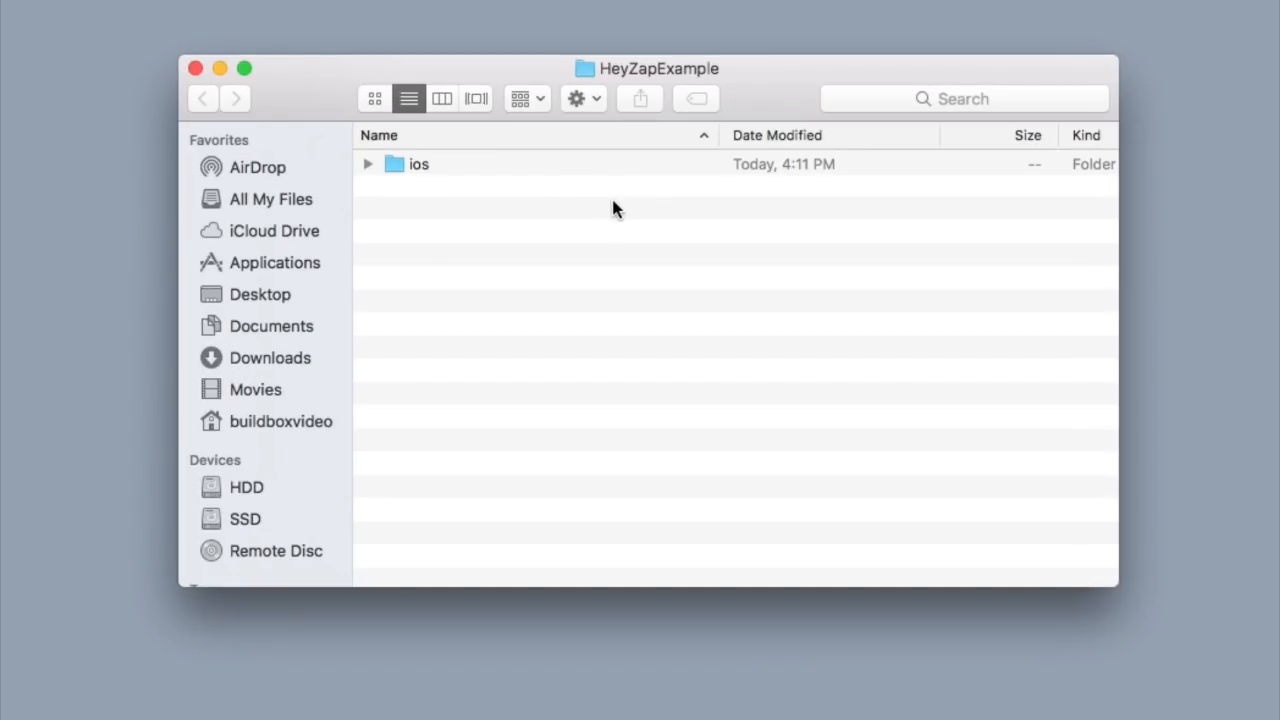
{"action": "double_click", "coordinate": [420, 166]}
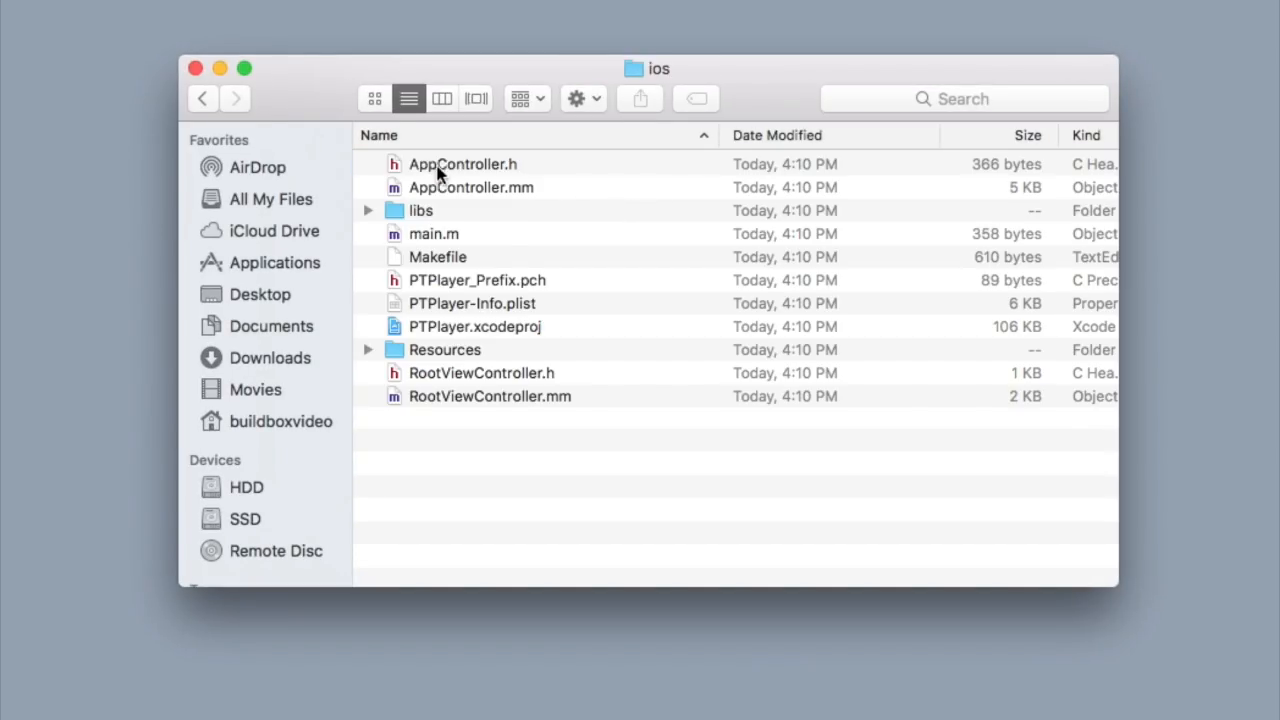
{"action": "double_click", "coordinate": [493, 334]}
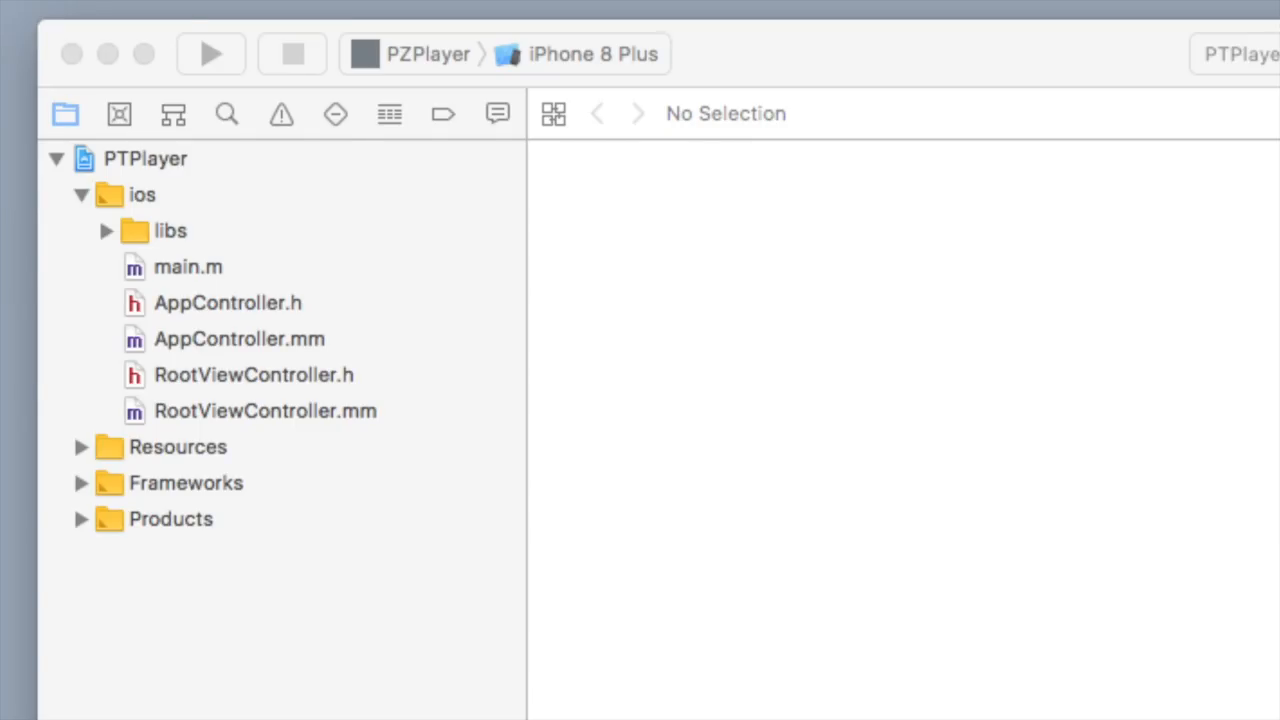
- Open AppController.mm in the PTPlayer Xcode project
{"action": "left_click", "coordinate": [1032, 38]}
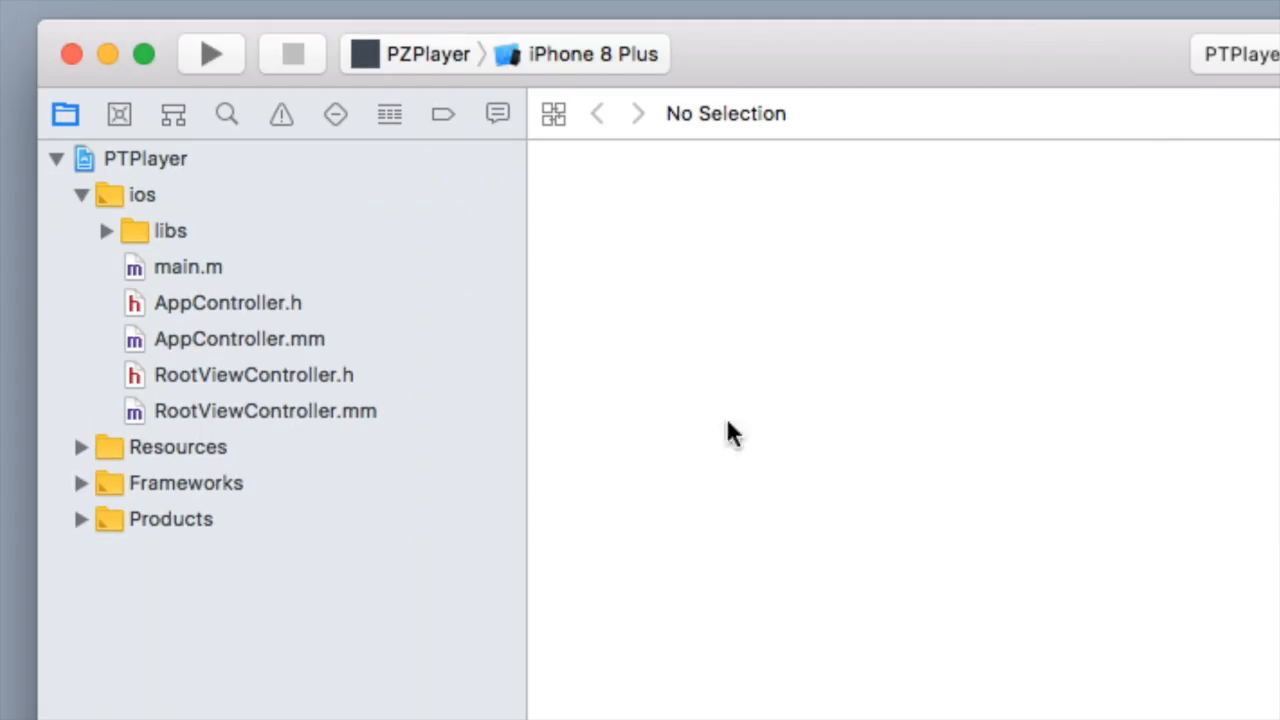
{"action": "left_click", "coordinate": [269, 338]}
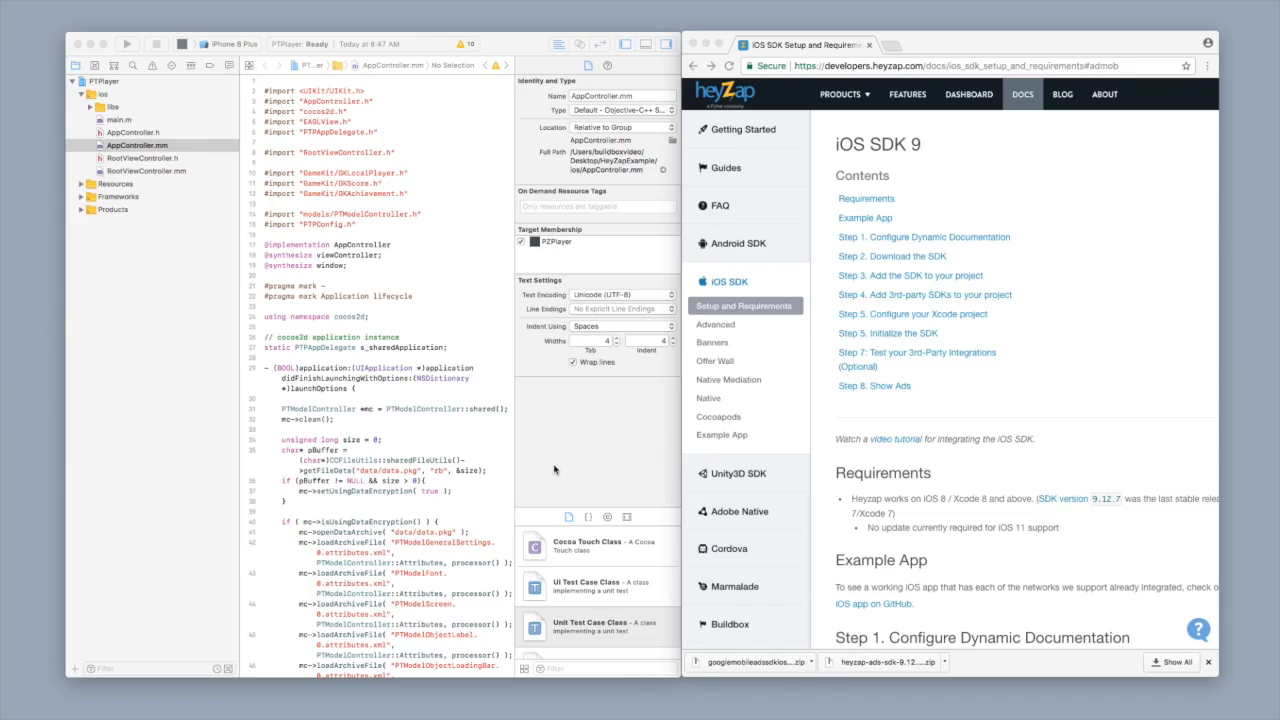
{"action": "left_click", "coordinate": [330, 449]}
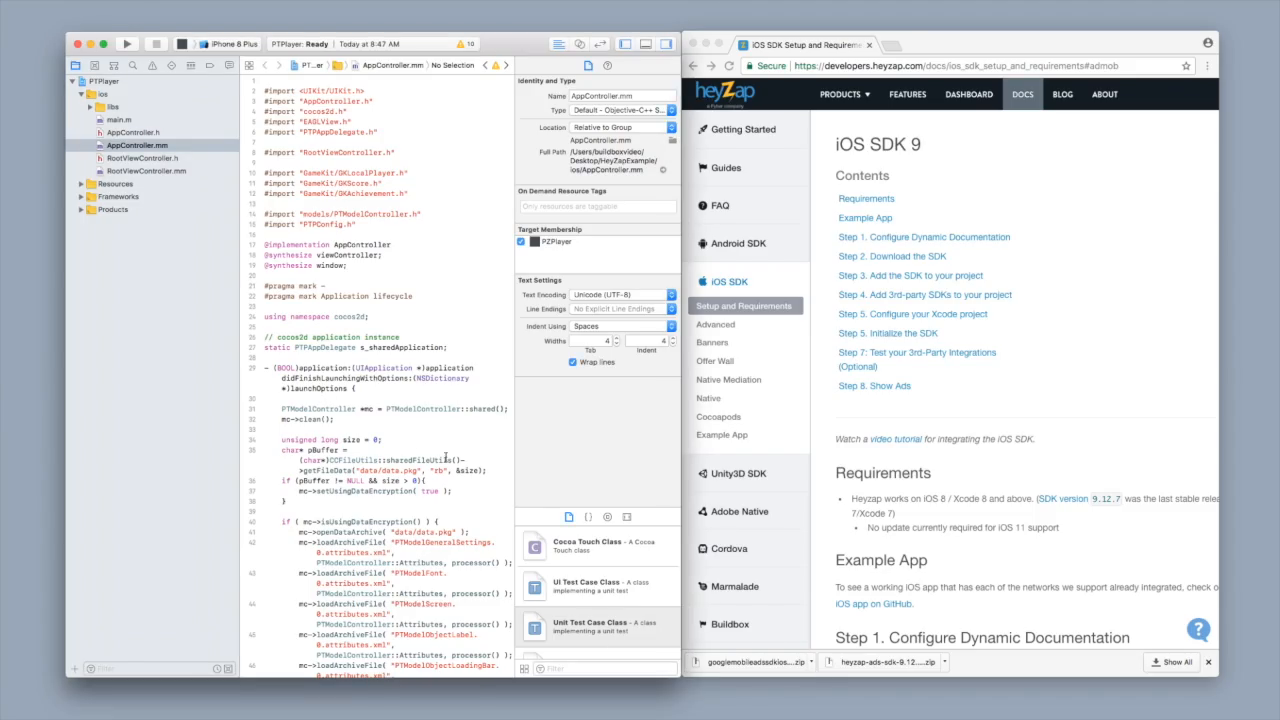
- Copy the Objective-C framework import list from Heyzap's iOS setup documentation
{"action": "left_click", "coordinate": [944, 392]}
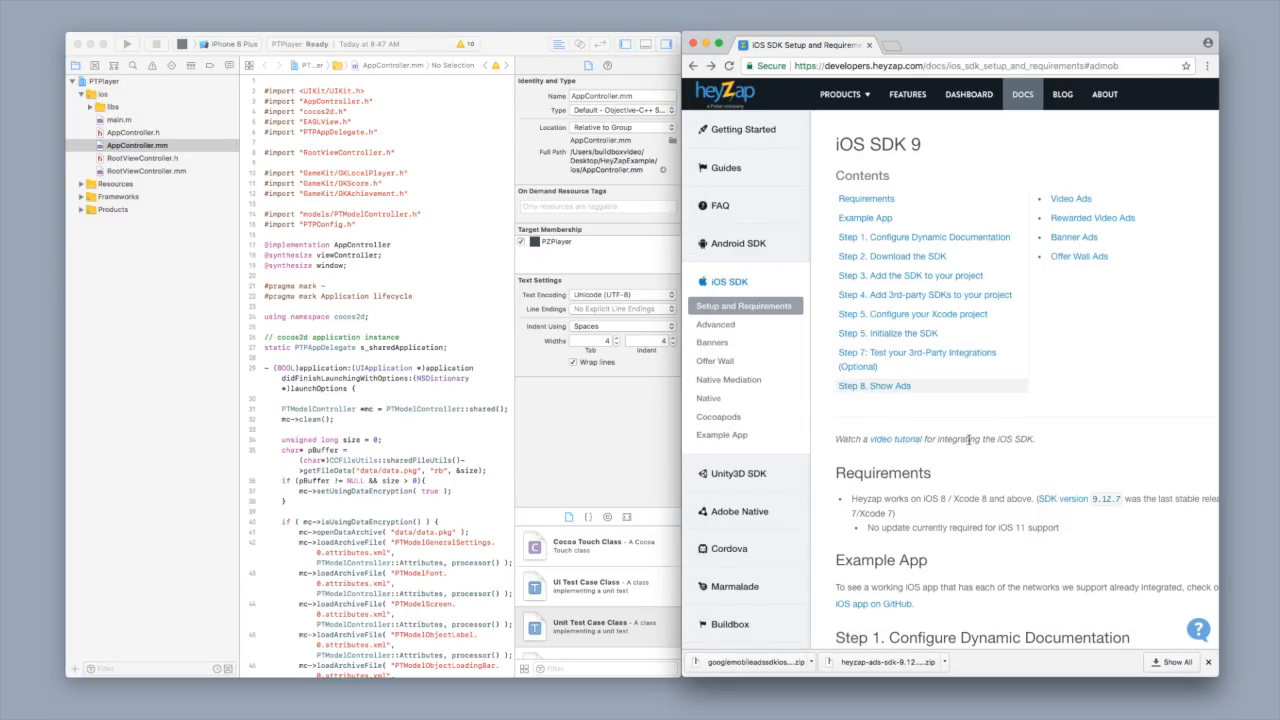
{"action": "scroll", "coordinate": [969, 491], "scroll_direction": "down", "scroll_amount": 2}
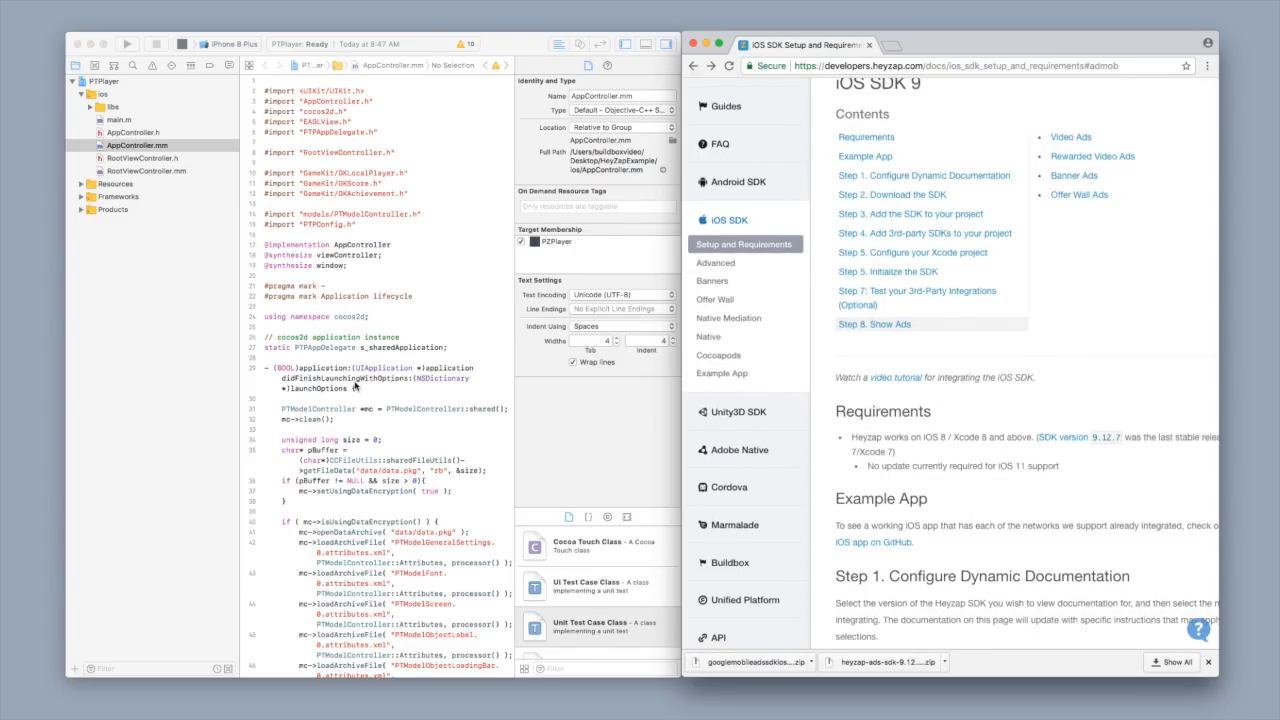
{"action": "scroll", "coordinate": [988, 568], "scroll_direction": "down", "scroll_amount": 15}
{"action": "scroll", "coordinate": [988, 568], "scroll_direction": "down", "scroll_amount": 17}
{"action": "scroll", "coordinate": [986, 567], "scroll_direction": "up", "scroll_amount": 1}
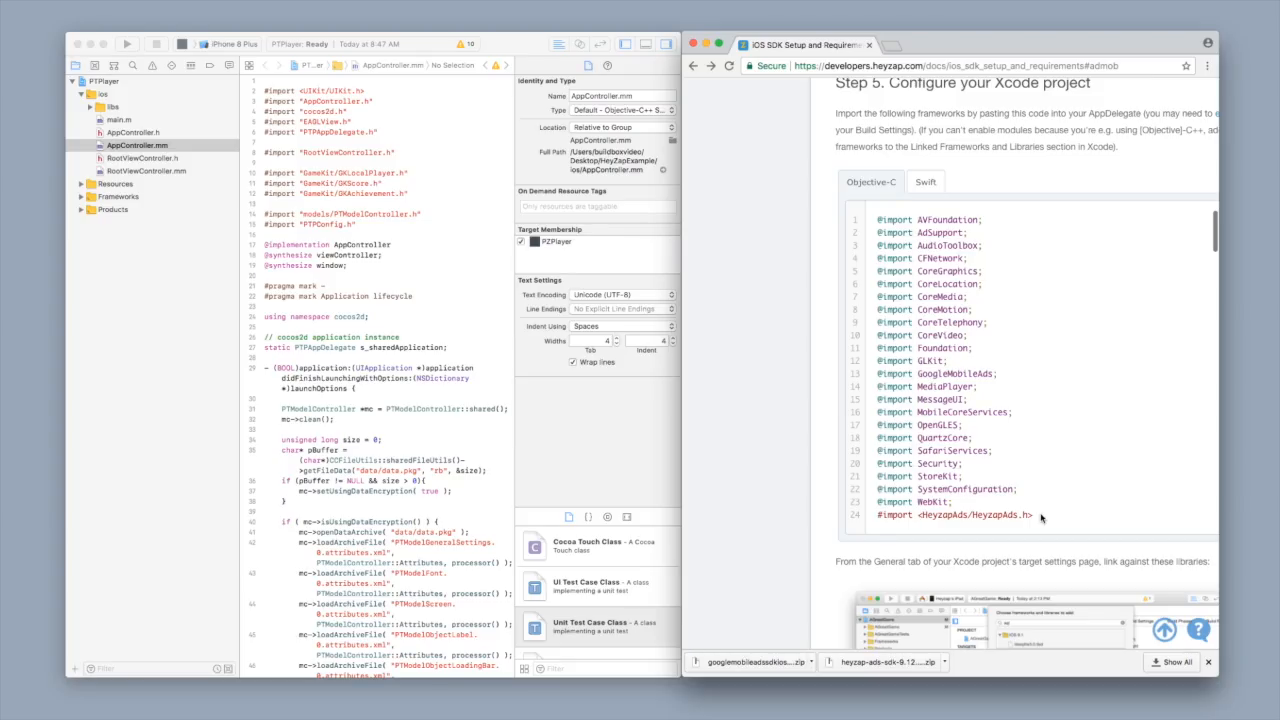
{"action": "left_click_drag", "start_coordinate": [1036, 517], "coordinate": [877, 214]}
{"action": "key", "text": "super+c"}
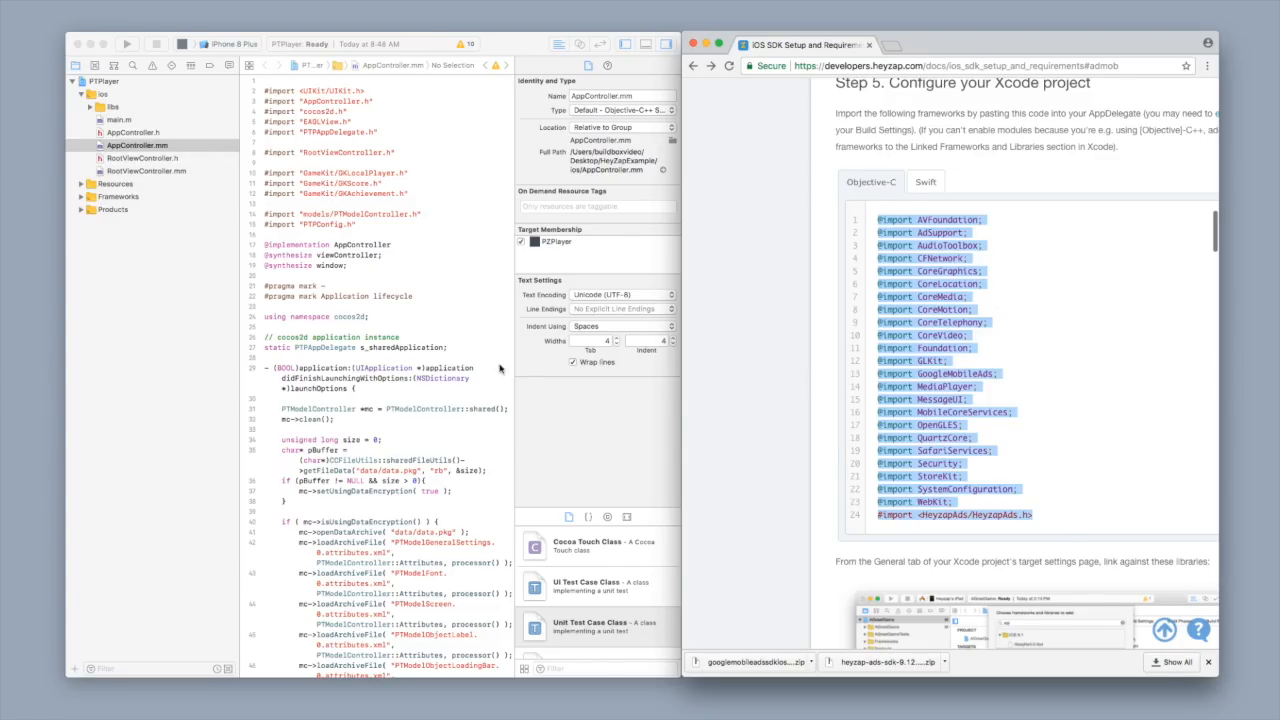
{"action": "scroll", "coordinate": [364, 328], "scroll_direction": "up", "scroll_amount": 2}
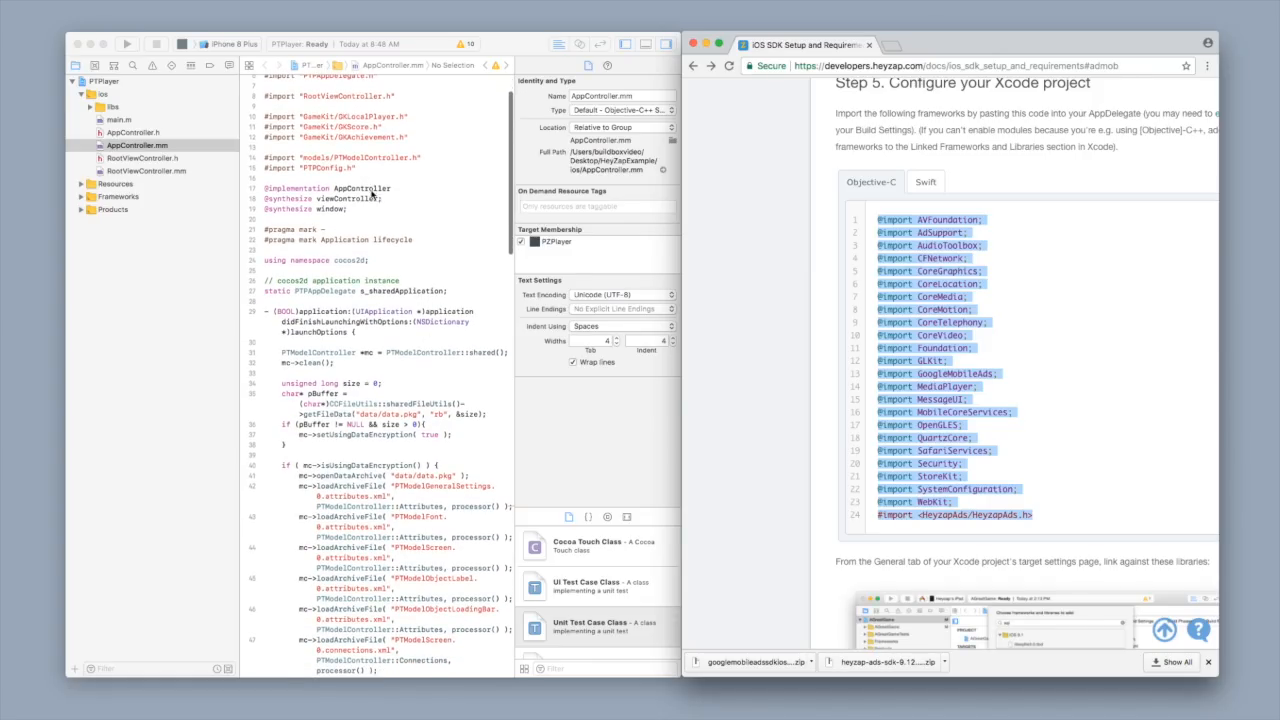
{"action": "scroll", "coordinate": [376, 222], "scroll_direction": "up", "scroll_amount": 2}
- Paste the imports on a new blank line below the PTPConfig.h import
{"action": "left_click", "coordinate": [371, 224]}
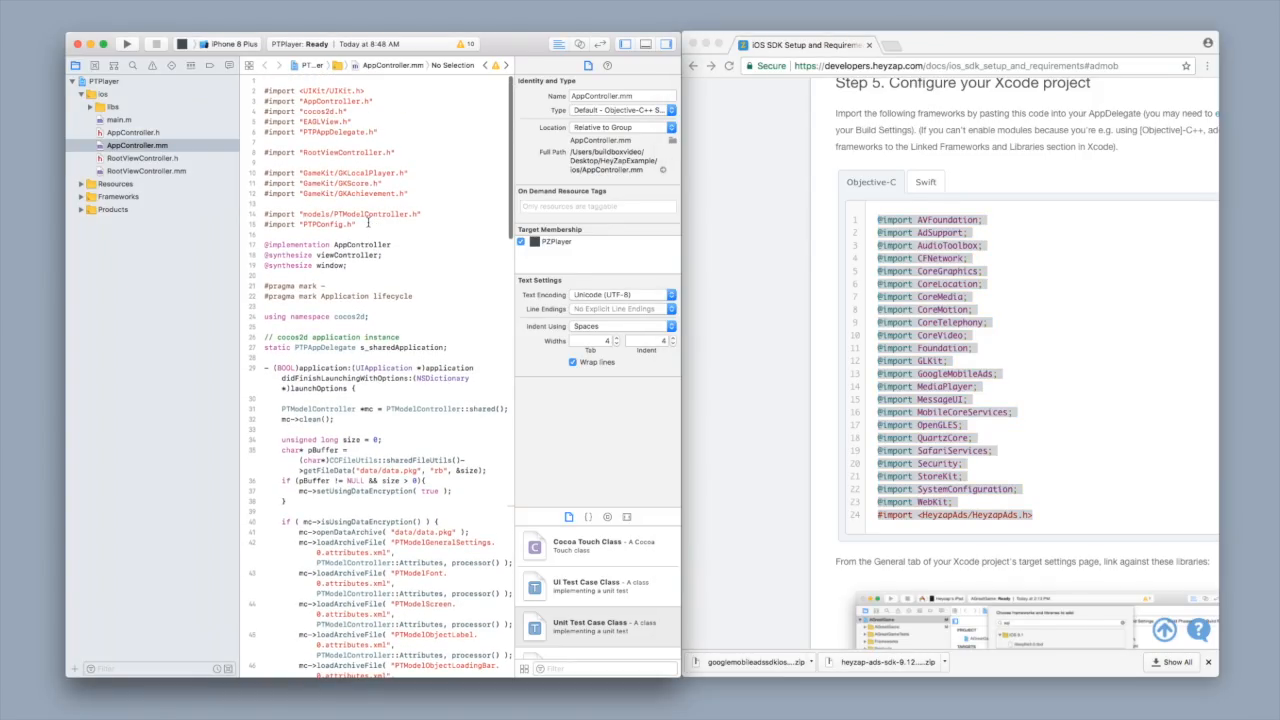
{"action": "left_click", "coordinate": [371, 224]}
{"action": "key", "text": "Return"}
{"action": "key", "text": "Return"}
{"action": "key", "text": "Return"}
{"action": "key", "text": "Return"}
{"action": "key", "text": "Return"}
{"action": "key", "text": "Return"}
{"action": "key", "text": "Return"}
{"action": "key", "text": "Return"}
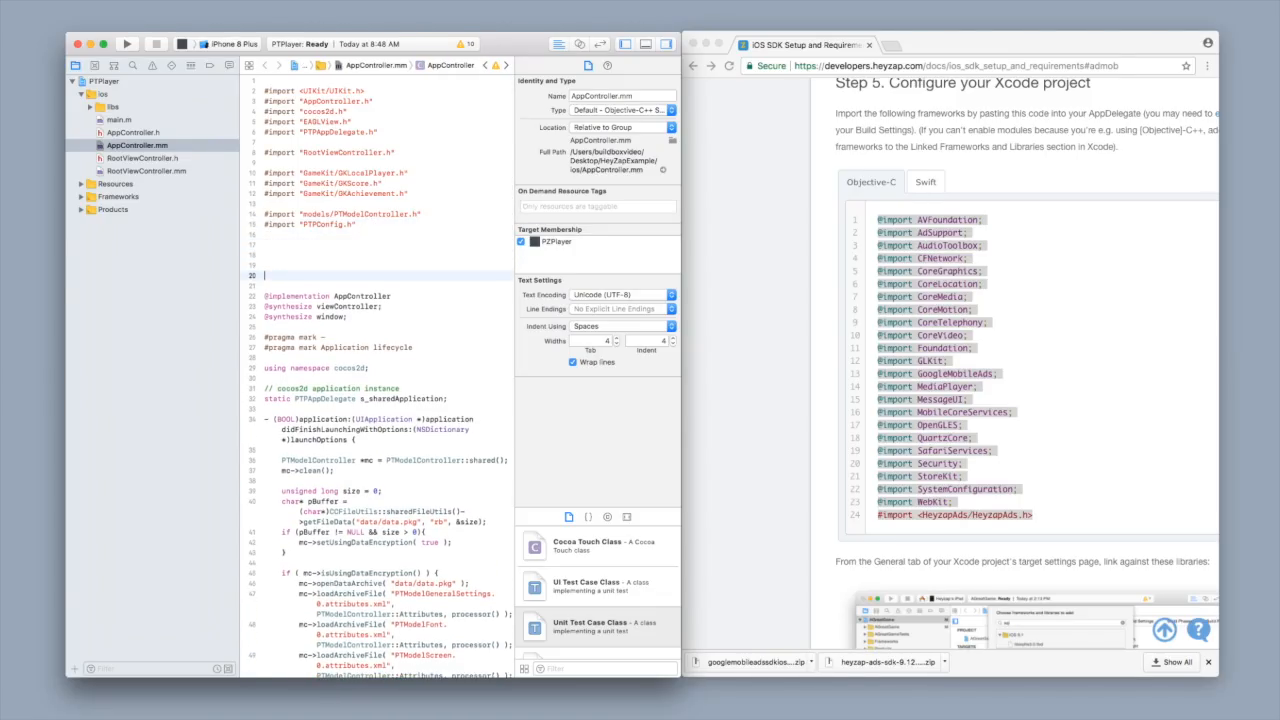
{"action": "key", "text": "Up"}
{"action": "key", "text": "Up"}
{"action": "key", "text": "Up"}
{"action": "key", "text": "Up"}
{"action": "key", "text": "Up"}
{"action": "key", "text": "Up"}
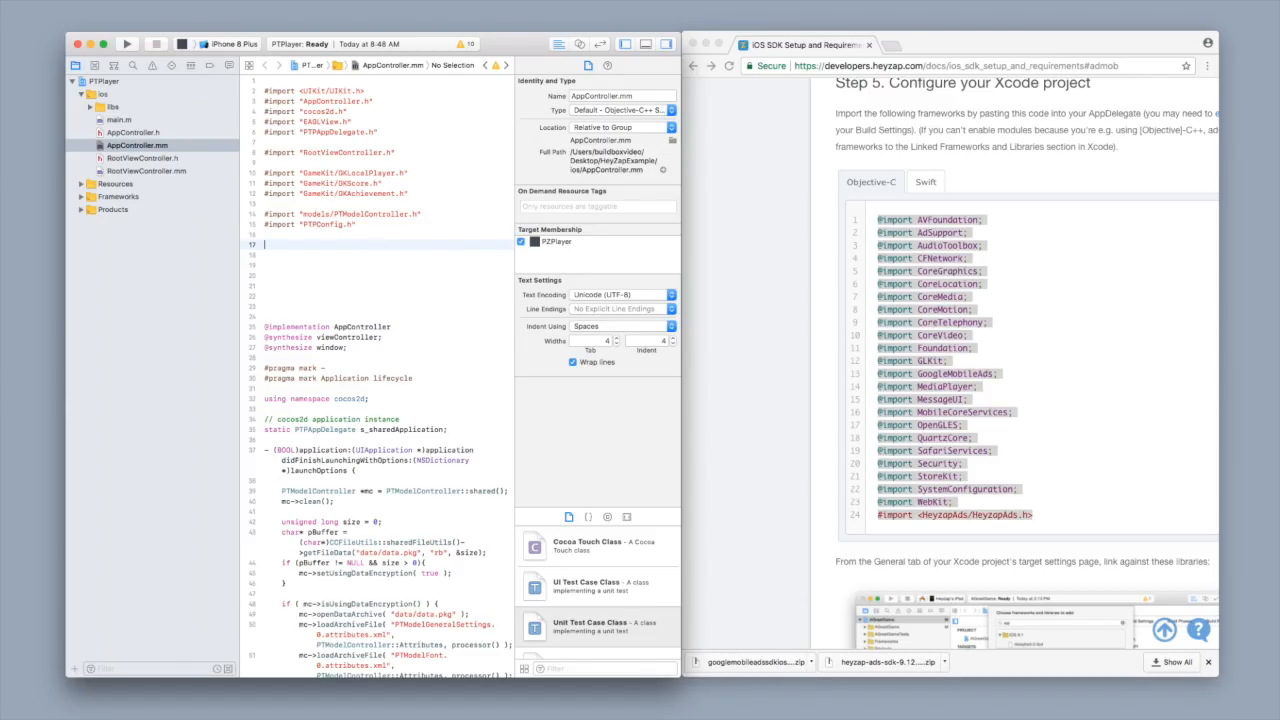
{"action": "key", "text": "super+v"}
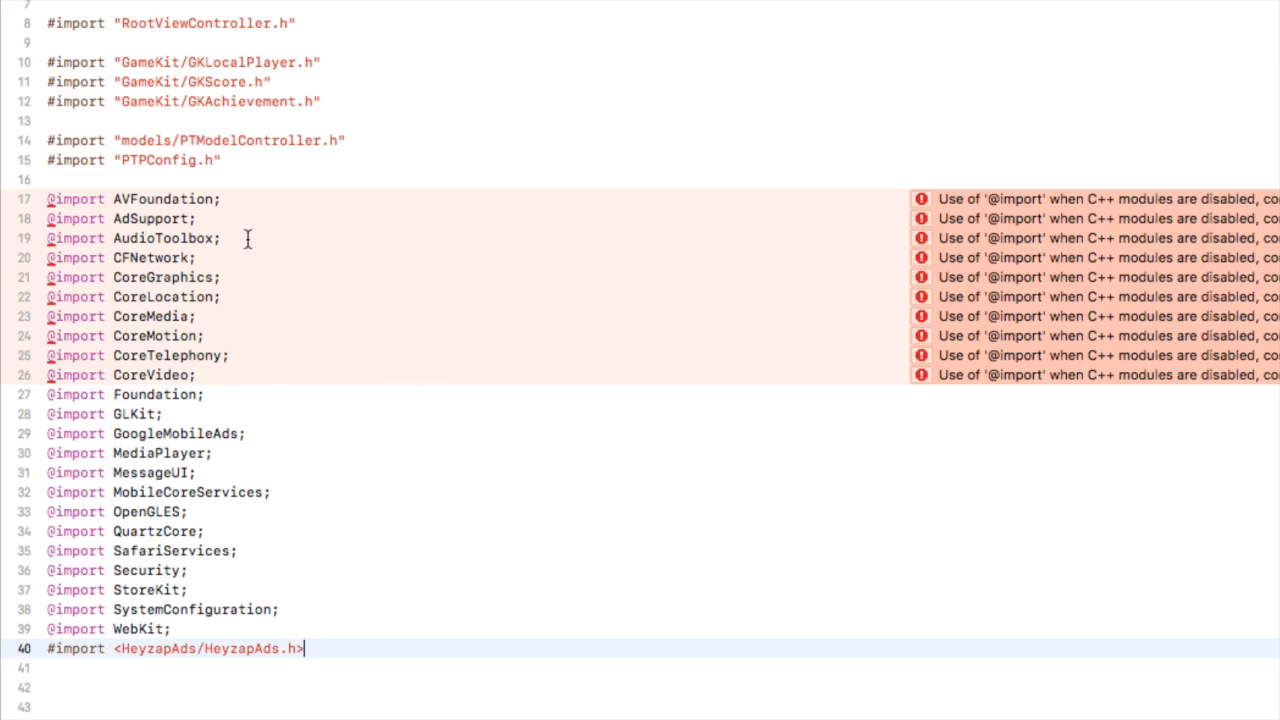
{"action": "left_click", "coordinate": [200, 184]}
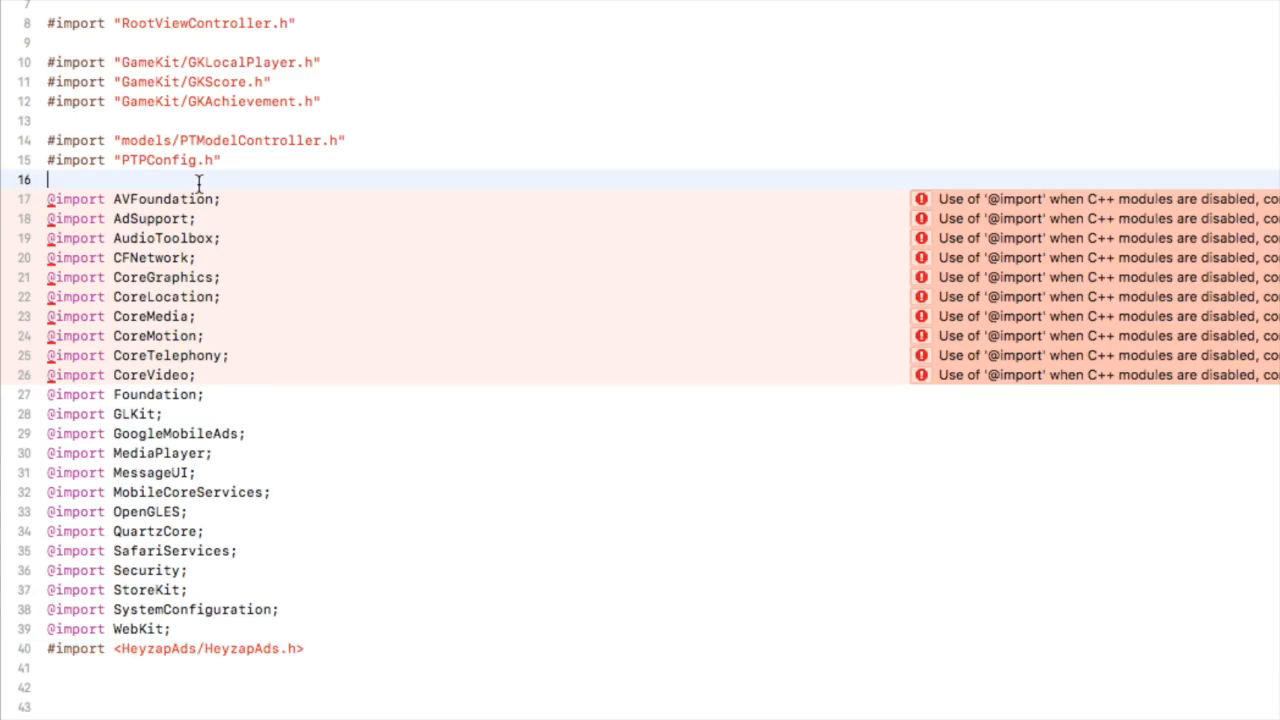
{"action": "key", "text": "Return"}
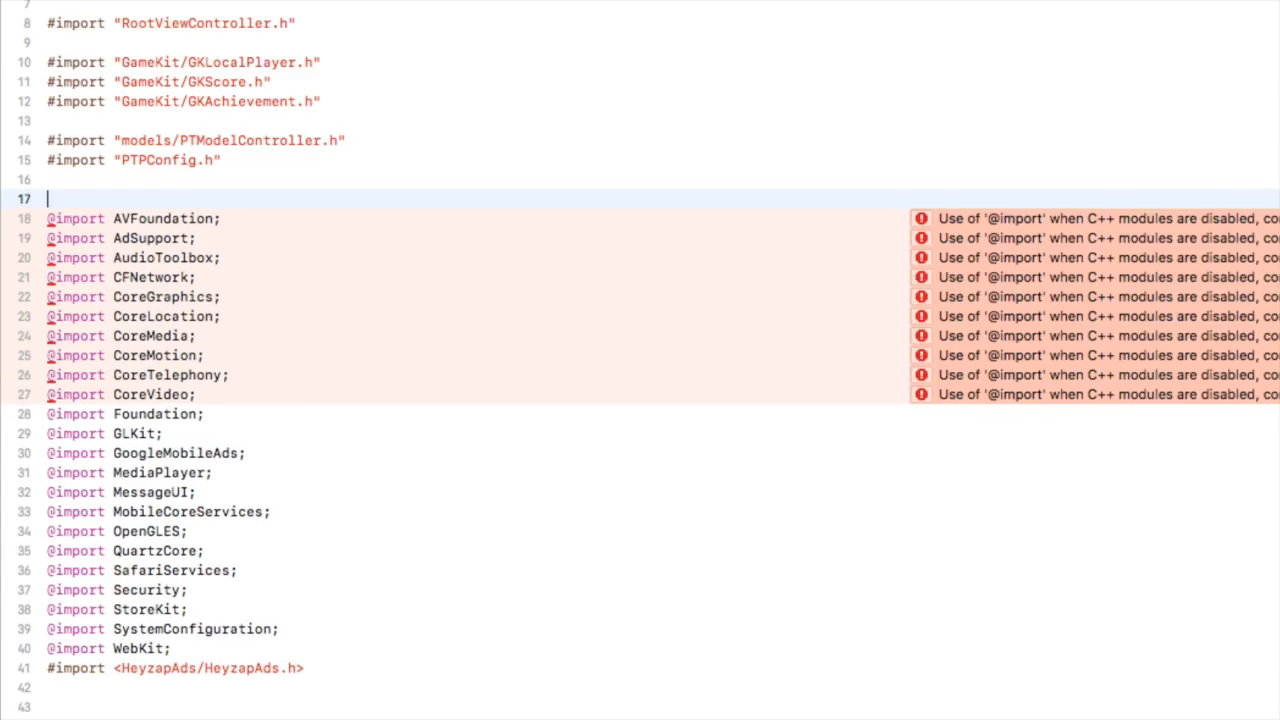
{"action": "left_click", "coordinate": [221, 218]}
{"action": "left_click_drag", "start_coordinate": [221, 218], "coordinate": [47, 212]}
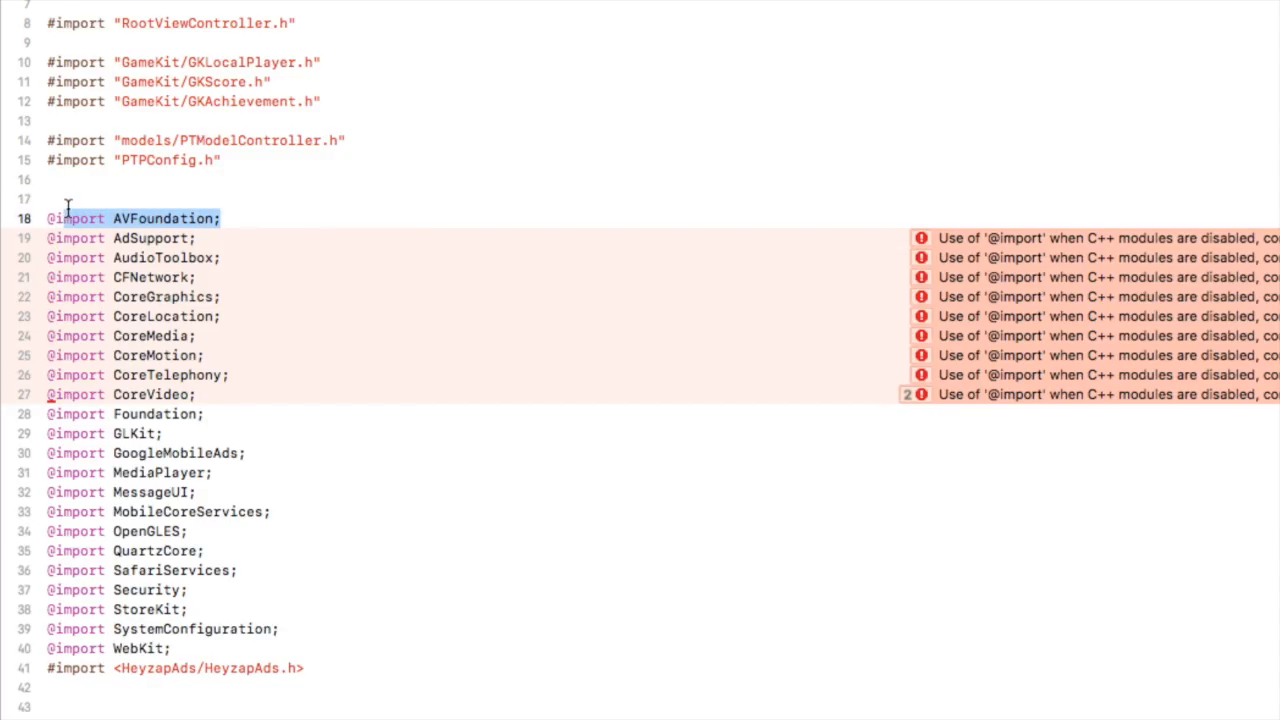
{"action": "left_click", "coordinate": [70, 200]}
{"action": "type", "text": "#"}
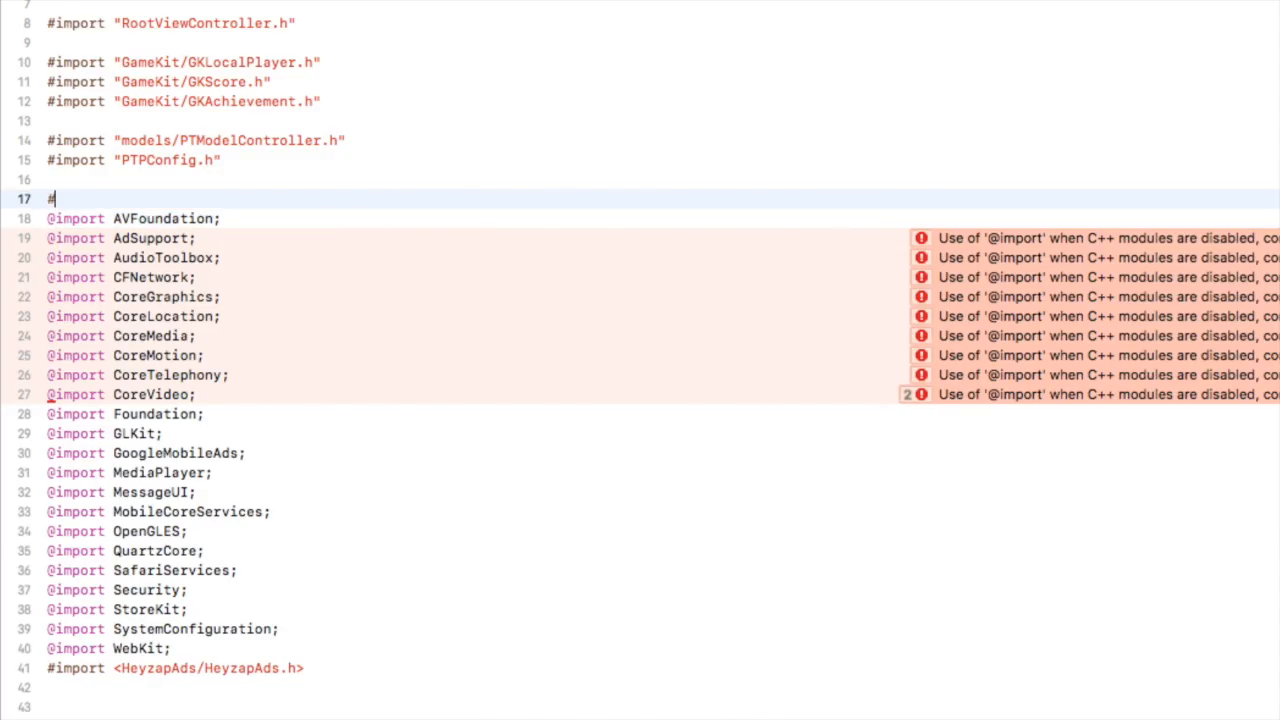
{"action": "type", "text": "impor"}
{"action": "type", "text": "t "}
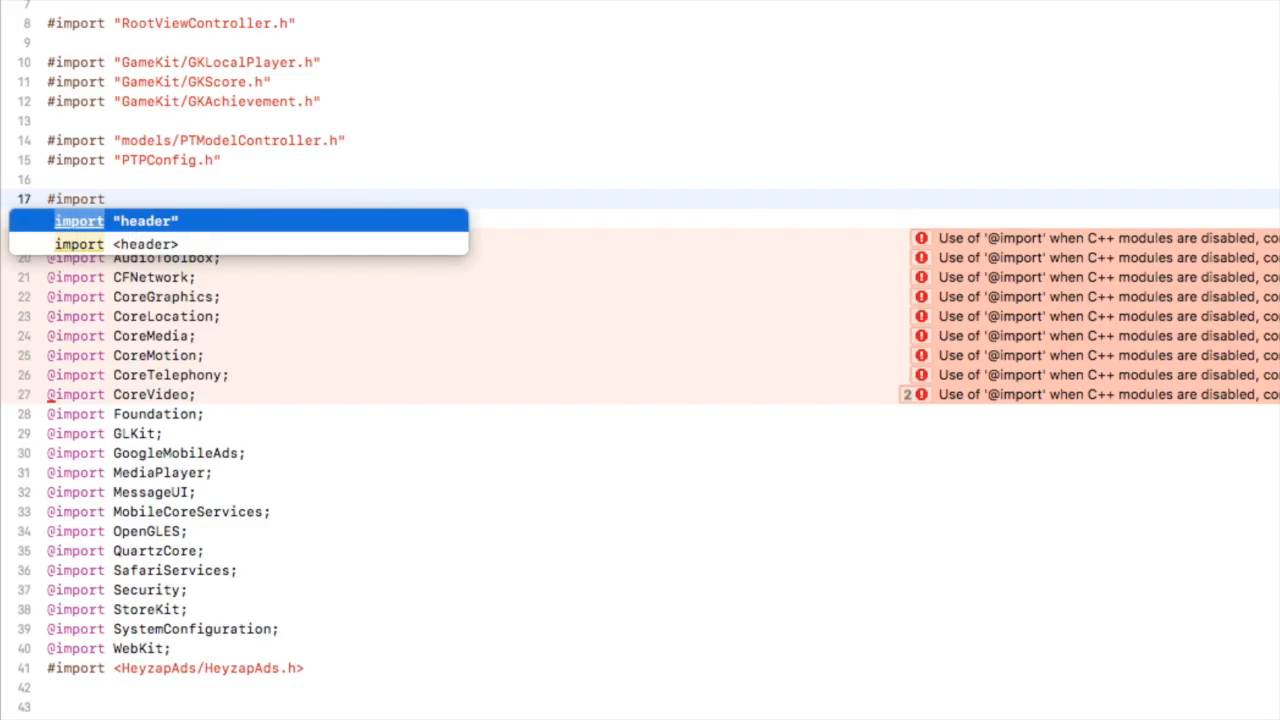
{"action": "type", "text": "<AVFound"}
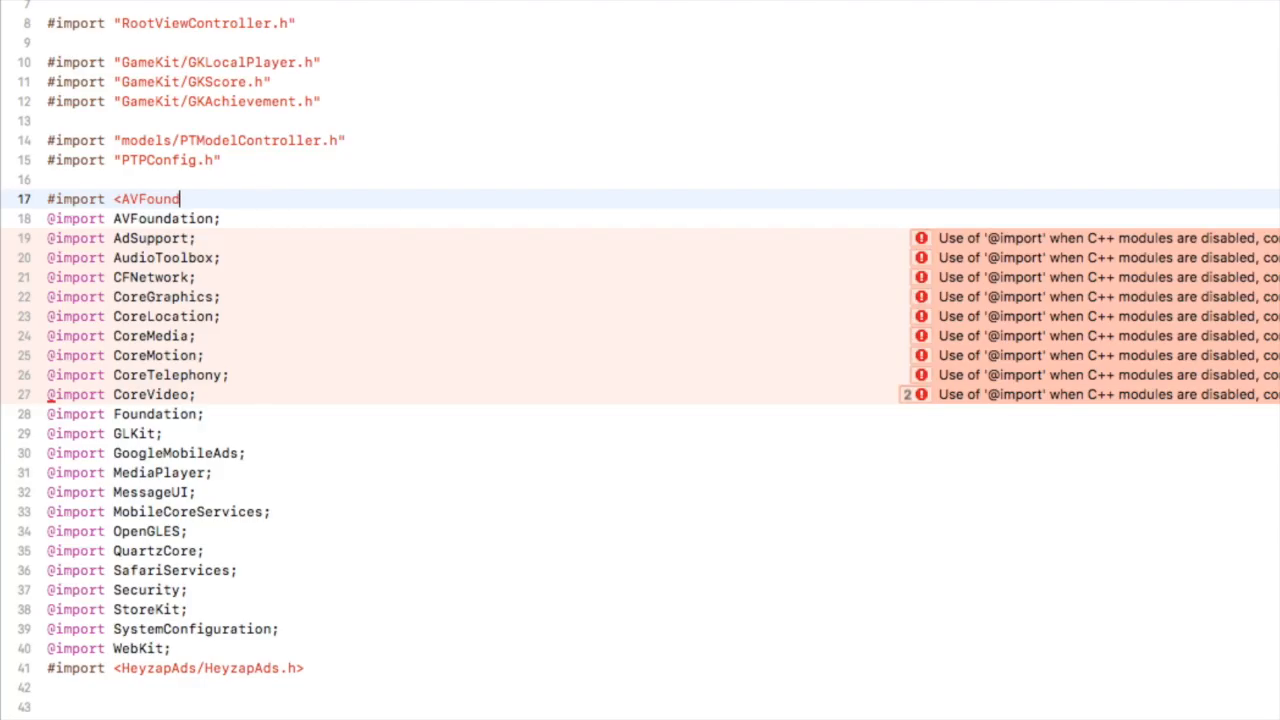
{"action": "type", "text": "ation"}
{"action": "type", "text": "/AVf"}
{"action": "type", "text": "Foundatio"}
{"action": "type", "text": "n.h>"}
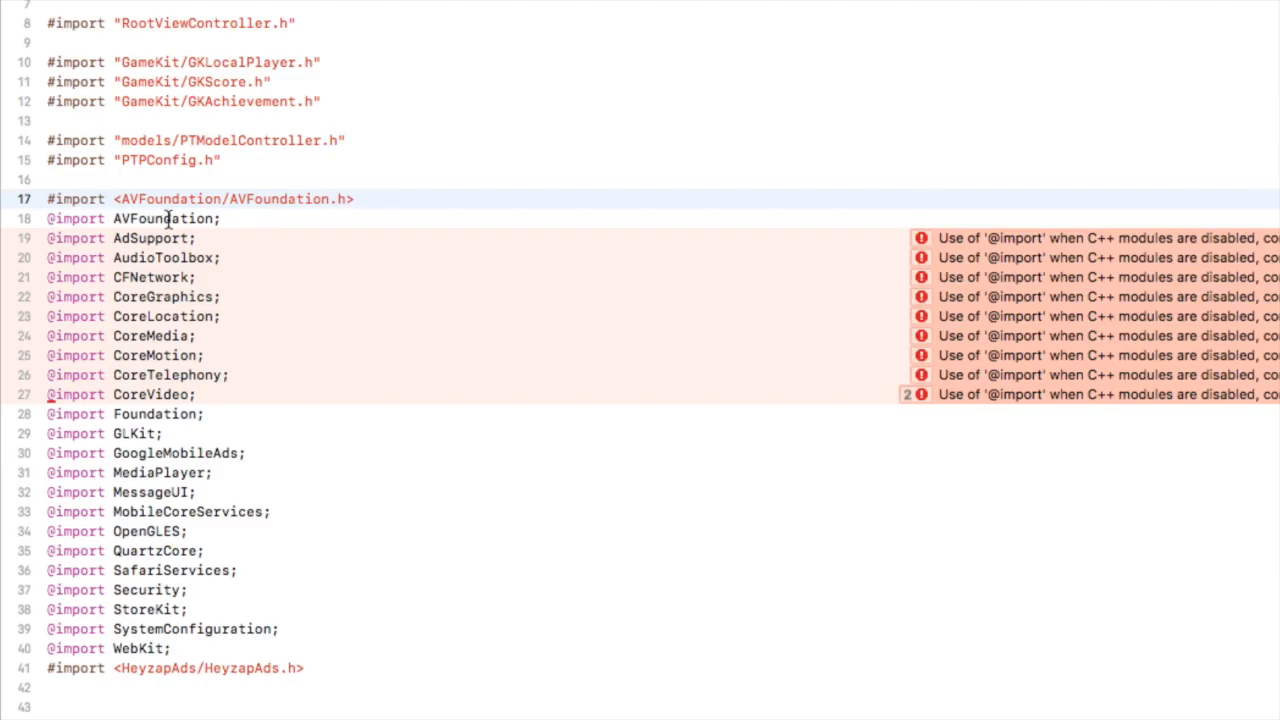
{"action": "triple_click", "coordinate": [228, 222]}
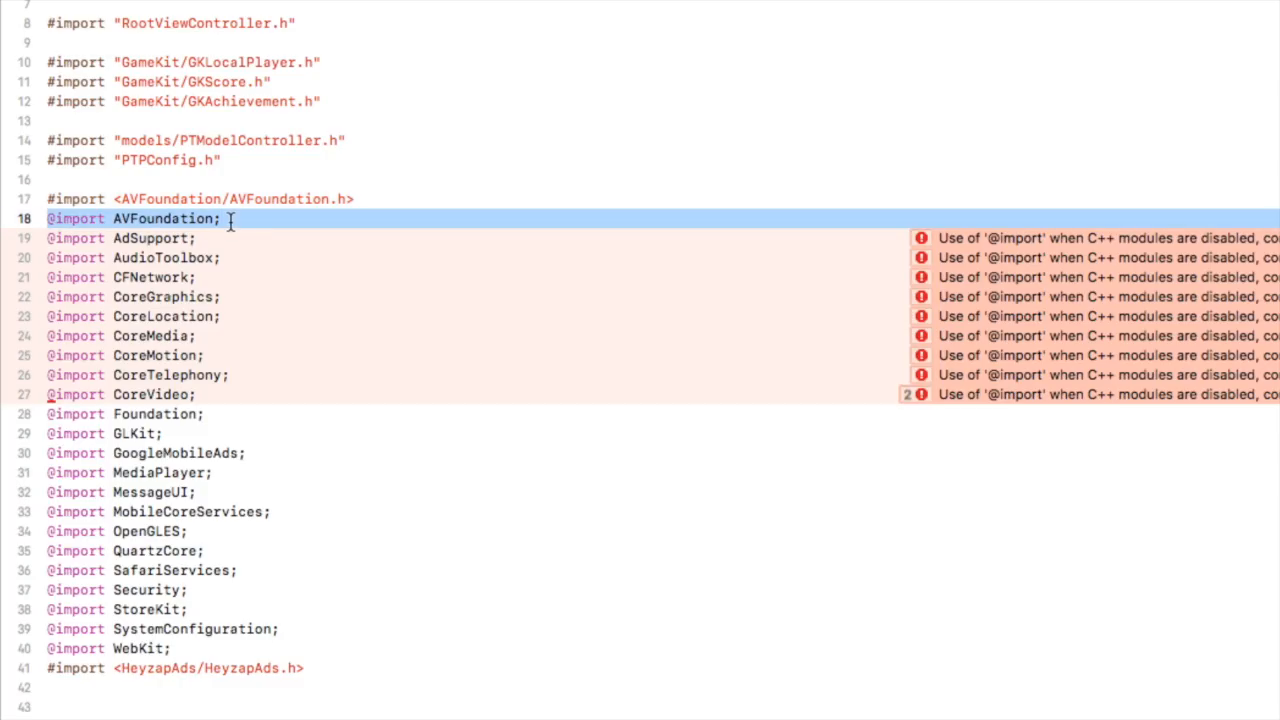
{"action": "key", "text": "BackSpace"}
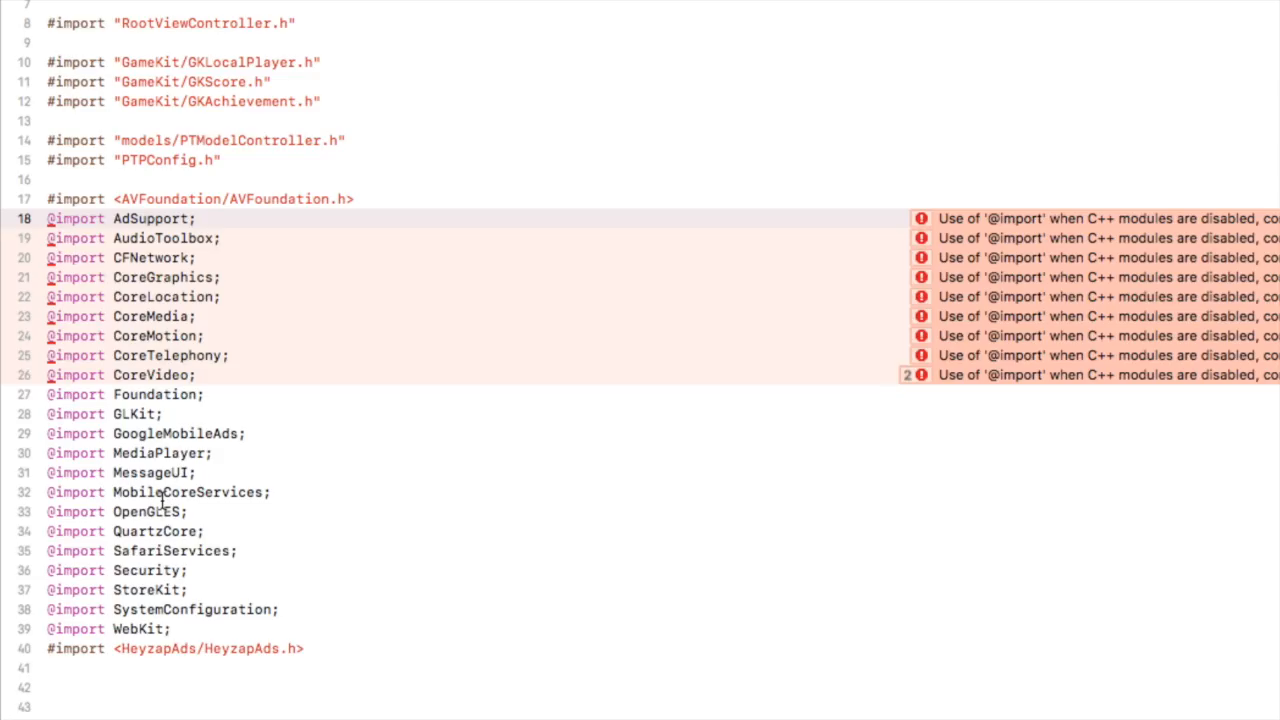
- Rewrite the AdSupport, AudioToolbox and CFNetwork imports as #import <Framework/Framework.h> headers
{"action": "left_click", "coordinate": [205, 213]}
{"action": "key", "text": "BackSpace"}
{"action": "key", "text": "BackSpace"}
{"action": "key", "text": "BackSpace"}
{"action": "key", "text": "BackSpace"}
{"action": "key", "text": "BackSpace"}
{"action": "key", "text": "BackSpace"}
{"action": "key", "text": "BackSpace"}
{"action": "key", "text": "BackSpace"}
{"action": "key", "text": "BackSpace"}
{"action": "key", "text": "BackSpace"}
{"action": "type", "text": "<AdSupport/AdSupport.h>"}
{"action": "left_click", "coordinate": [56, 211]}
{"action": "key", "text": "BackSpace"}
{"action": "type", "text": "#"}
{"action": "left_click", "coordinate": [226, 233]}
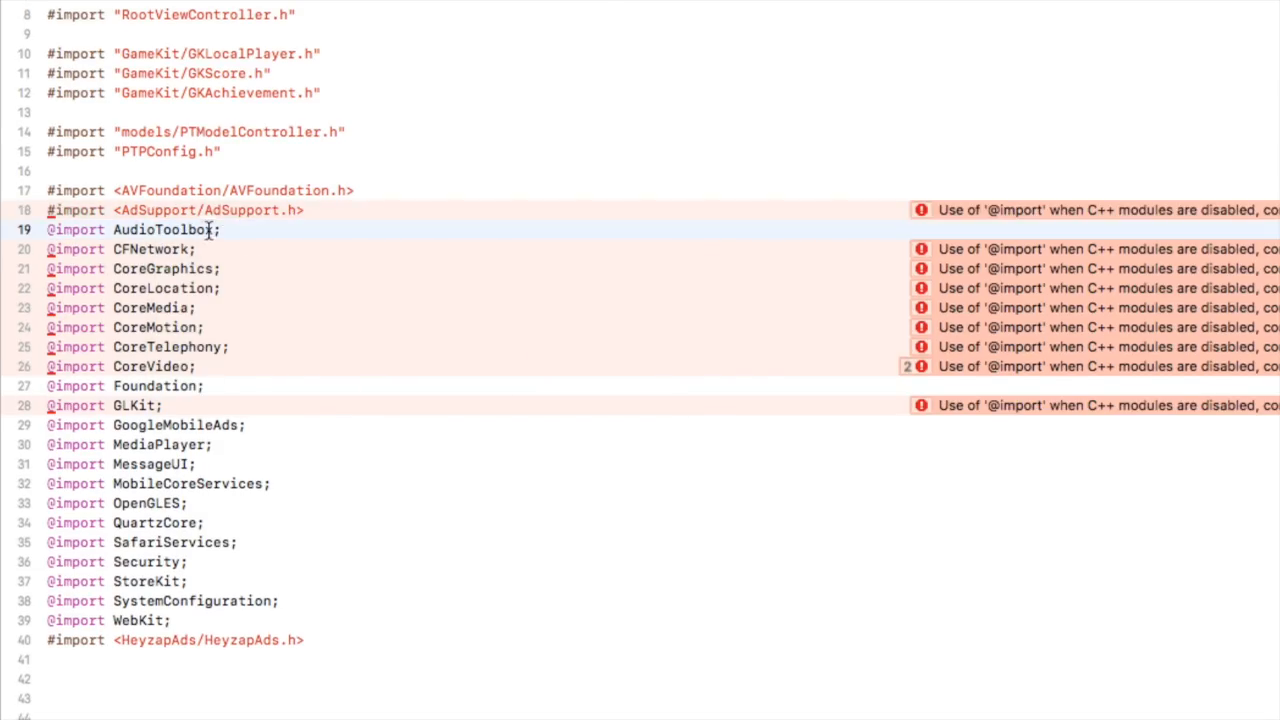
{"action": "type", "text": "<AudioToolbox/AudioToolbox.h>"}
{"action": "key", "text": "BackSpace"}
{"action": "type", "text": "#"}
{"action": "left_click", "coordinate": [195, 249]}
{"action": "type", "text": "<CFNetwork/CFNetwork.h>"}
- Convert the CoreGraphics, CoreLocation, CoreMedia, CoreMotion, CoreTelephony and CoreVideo imports to #import headers
{"action": "double_click", "coordinate": [116, 268]}
{"action": "type", "text": "<CoreGraphics/CoreGraphics.h>"}
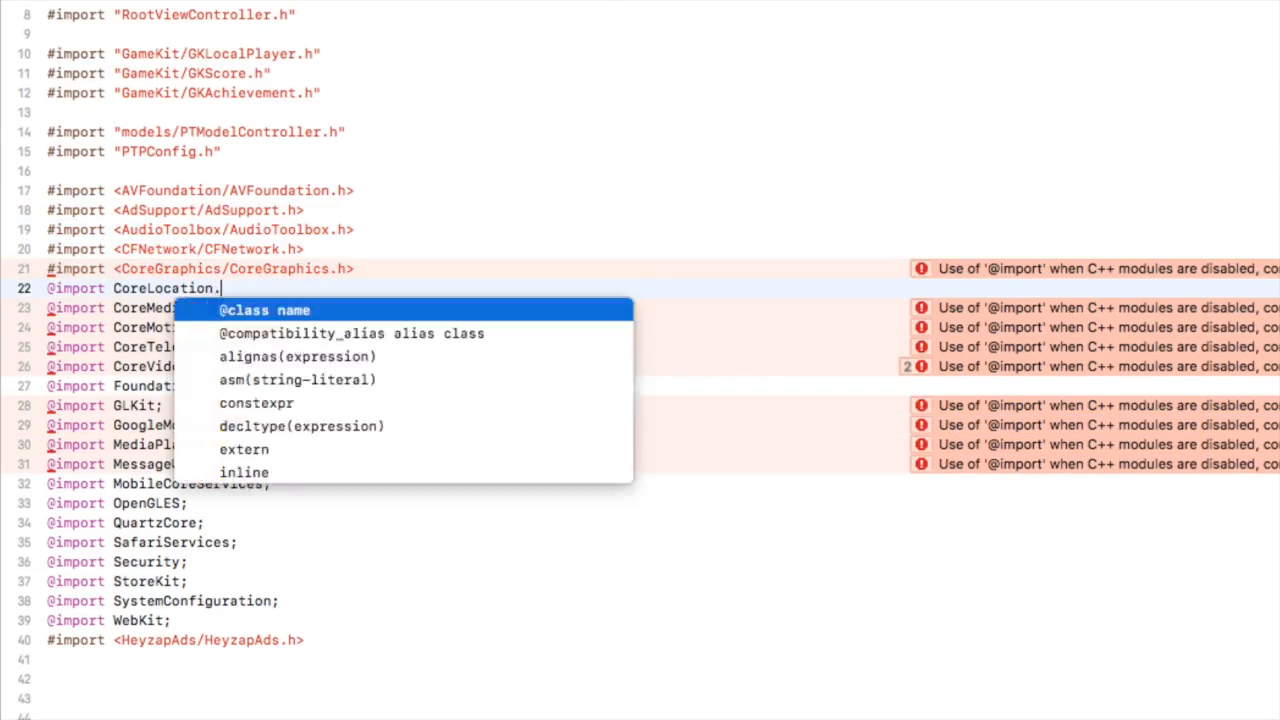
{"action": "type", "text": "<CoreLocation/CoreLocation.h>"}
{"action": "double_click", "coordinate": [195, 308]}
{"action": "type", "text": "<CoreMedia/CoreMedia.h>"}
{"action": "double_click", "coordinate": [137, 328]}
{"action": "type", "text": "<CoreMotion/CoreMotion.h>"}
{"action": "double_click", "coordinate": [126, 346]}
{"action": "type", "text": "<CoreTelephony/CoreTelephony.h>"}
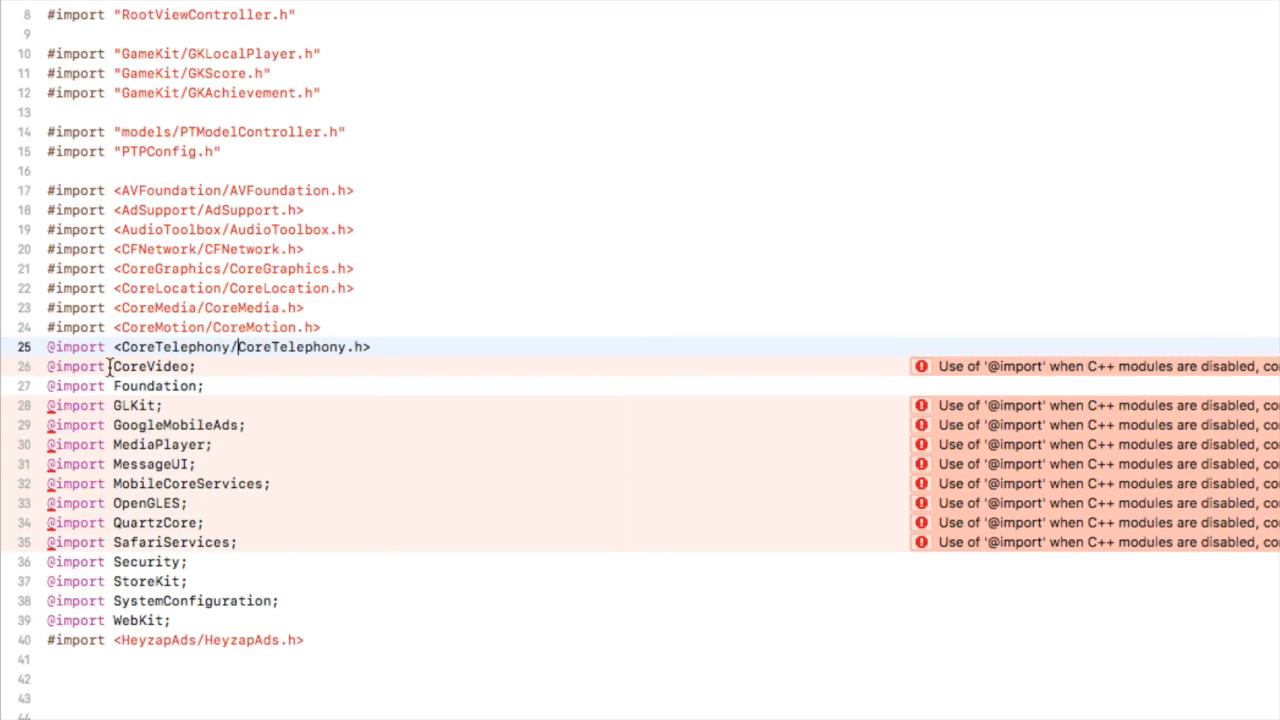
{"action": "type", "text": "#.h>"}
{"action": "left_click", "coordinate": [180, 366]}
{"action": "type", "text": "<CoreVideo/"}
{"action": "key", "text": "BackSpace"}
{"action": "type", "text": "#"}
- Convert the Foundation, GLKit and GoogleMobileAds imports to #import framework headers
{"action": "left_click", "coordinate": [212, 386]}
{"action": "type", "text": "<Foundation/Foundation.h>"}
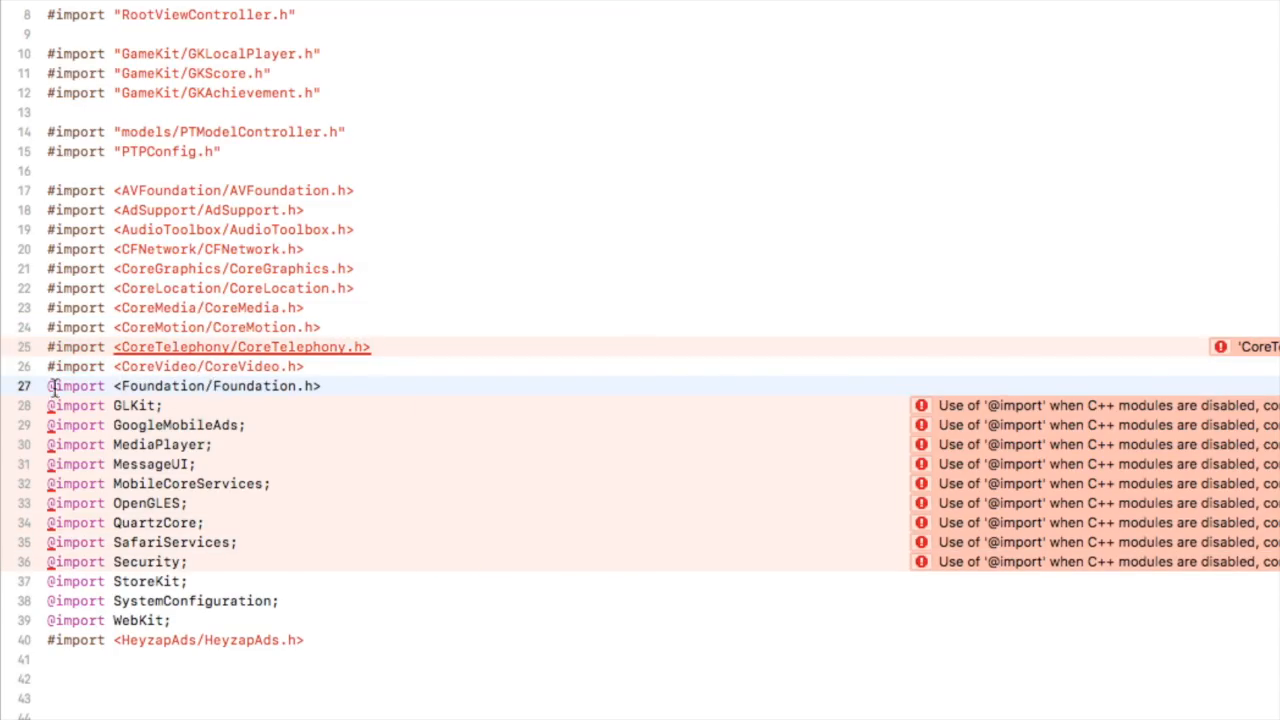
{"action": "key", "text": "BackSpace"}
{"action": "type", "text": "#"}
{"action": "double_click", "coordinate": [157, 406]}
{"action": "type", "text": "GLKit/GLKit"}
{"action": "left_click", "coordinate": [246, 425]}
{"action": "type", "text": ".h>"}
{"action": "left_click", "coordinate": [117, 425]}
{"action": "type", "text": "<GoogleMobileAds/"}
- Rewrite MediaPlayer, MessageUI, MobileCoreServices, OpenGLES, QuartzCore, SafariServices and Security as #import headers
{"action": "double_click", "coordinate": [160, 444]}
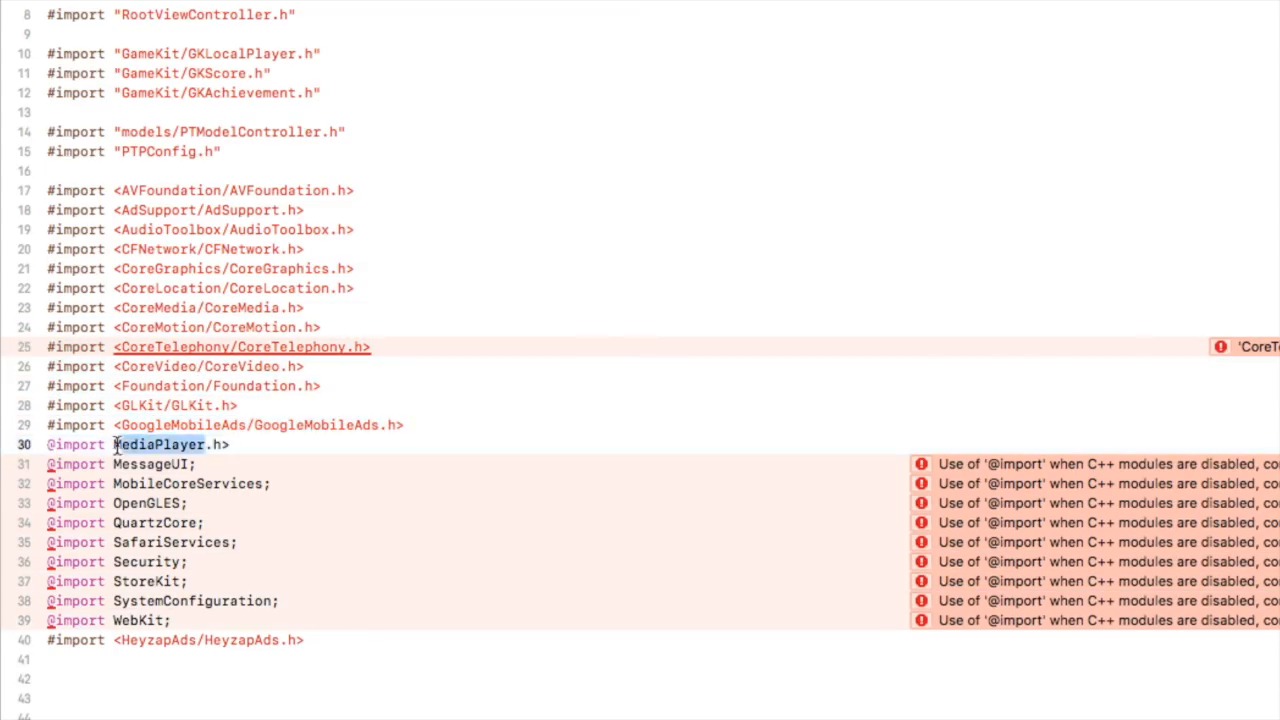
{"action": "type", "text": "<MediaPlayer/MediaPlayer.h><MessageUI/"}
{"action": "left_click", "coordinate": [289, 484]}
{"action": "type", "text": ".h><MobileCoreServices/"}
{"action": "double_click", "coordinate": [150, 503]}
{"action": "type", "text": "<OpenGLES/OpenGLES.h> "}
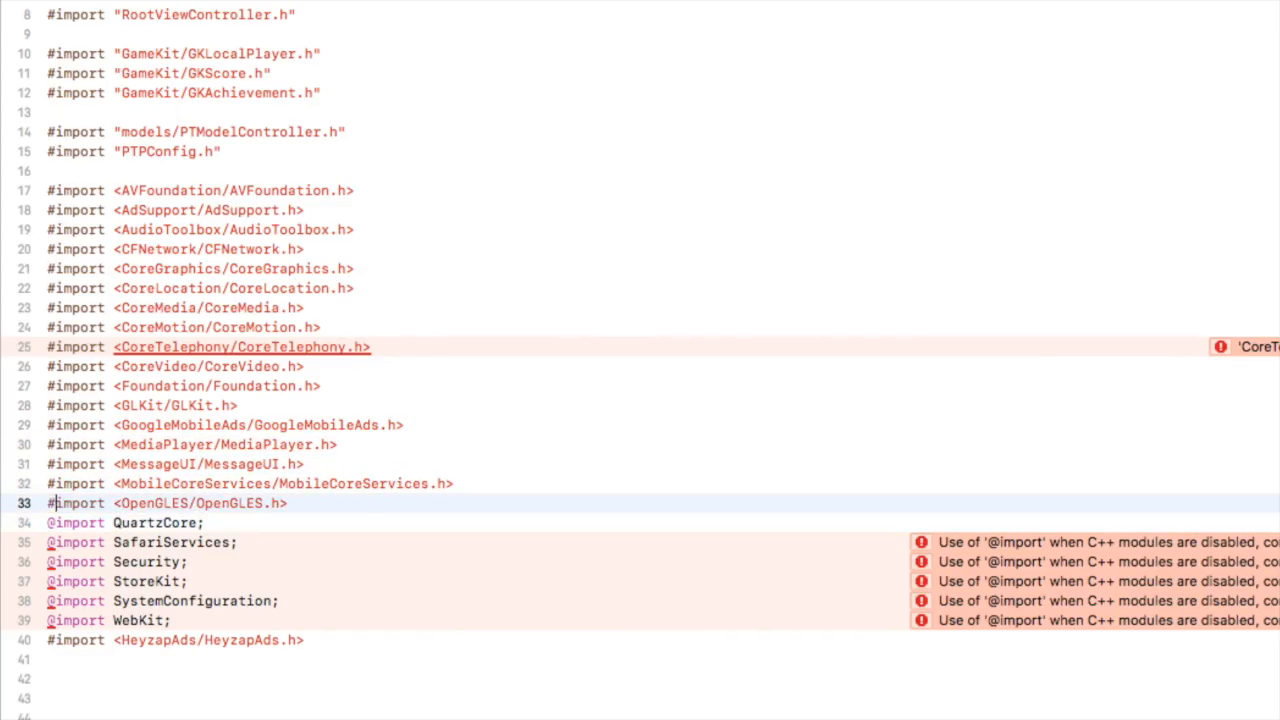
{"action": "type", "text": "#import <QuartzCore/QuartzCore.h> #import <SafariServices/SafariServices.h>"}
{"action": "double_click", "coordinate": [150, 562]}
{"action": "type", "text": "<Security/Security.h>"}
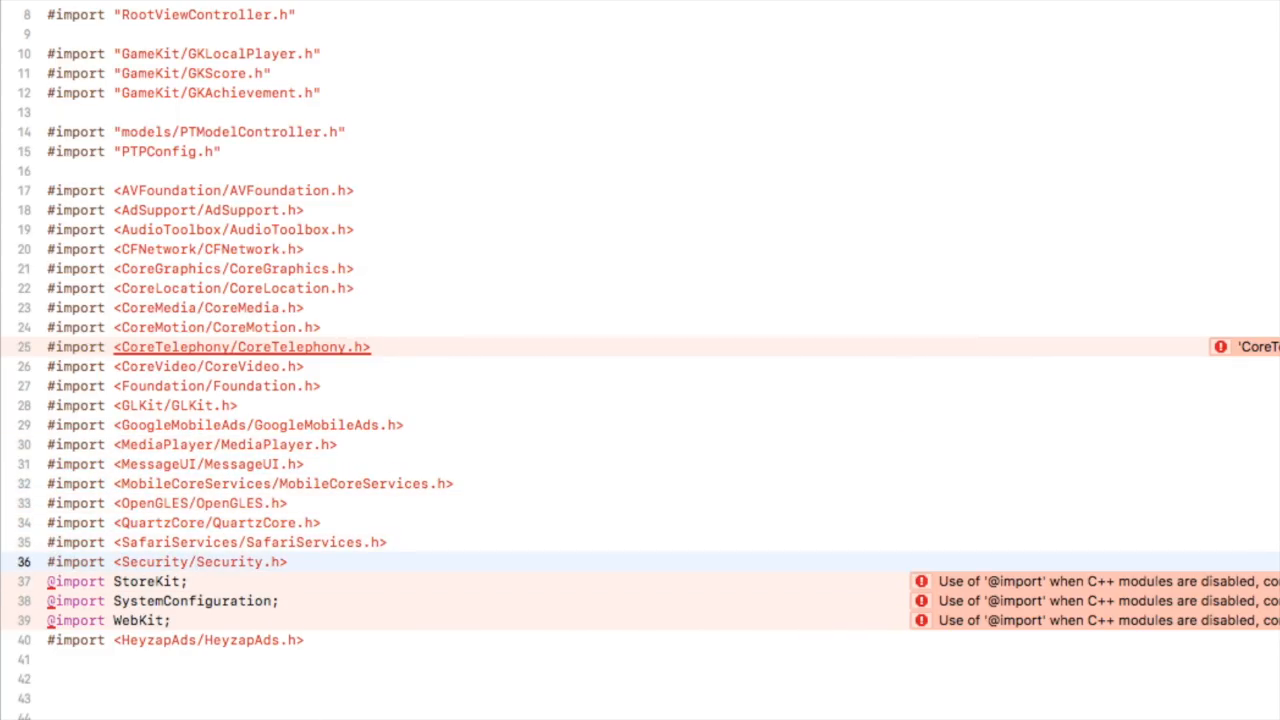
- Convert the StoreKit, SystemConfiguration and WebKit imports to #import framework headers
{"action": "left_click", "coordinate": [188, 581]}
{"action": "key", "text": "BackSpace"}
{"action": "type", "text": ".h><StoreKit/StoreKit.h>"}
{"action": "left_click", "coordinate": [278, 601]}
{"action": "type", "text": ".h#import <SystemConfiguration/SystemConfiguration.h>"}
{"action": "left_click", "coordinate": [170, 620]}
{"action": "type", "text": ".h#import <WebKit/WebKit.h>"}
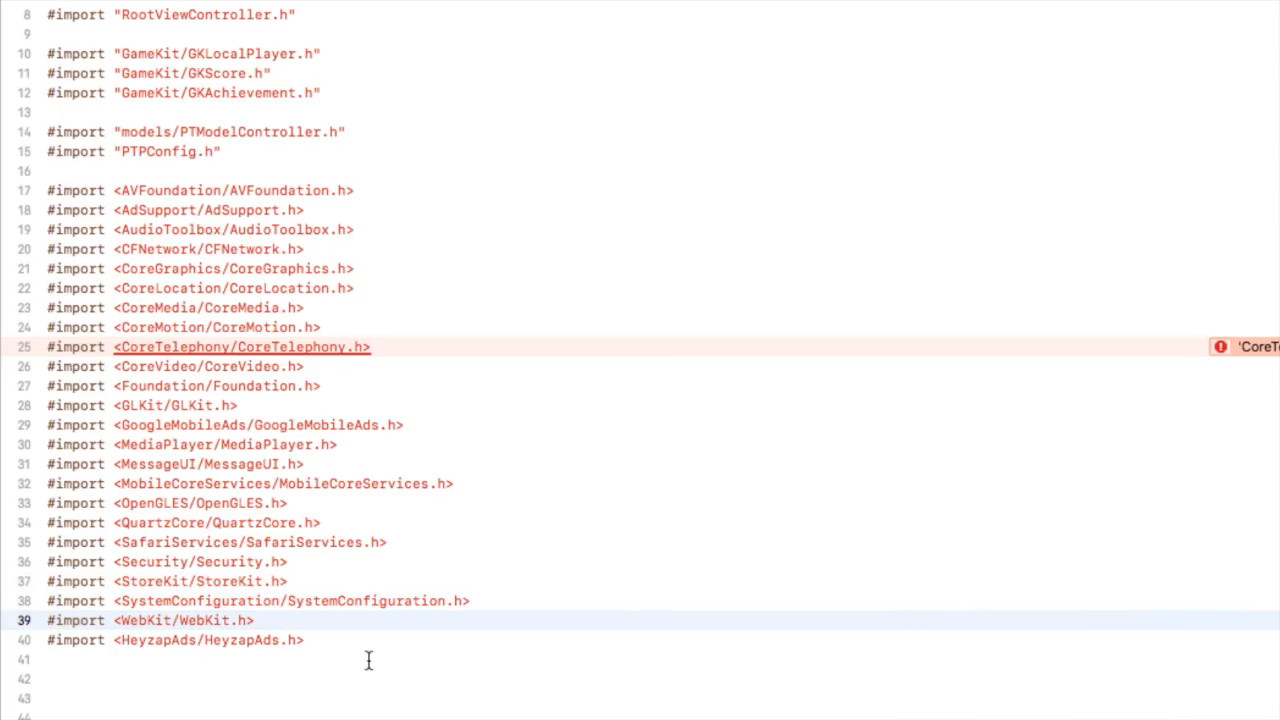
- Change the CoreTelephony import to CoreTelephonyDefines.h and add a blank line after the OpenGLES.h import
{"action": "scroll", "coordinate": [300, 540], "scroll_direction": "up", "scroll_amount": 1}
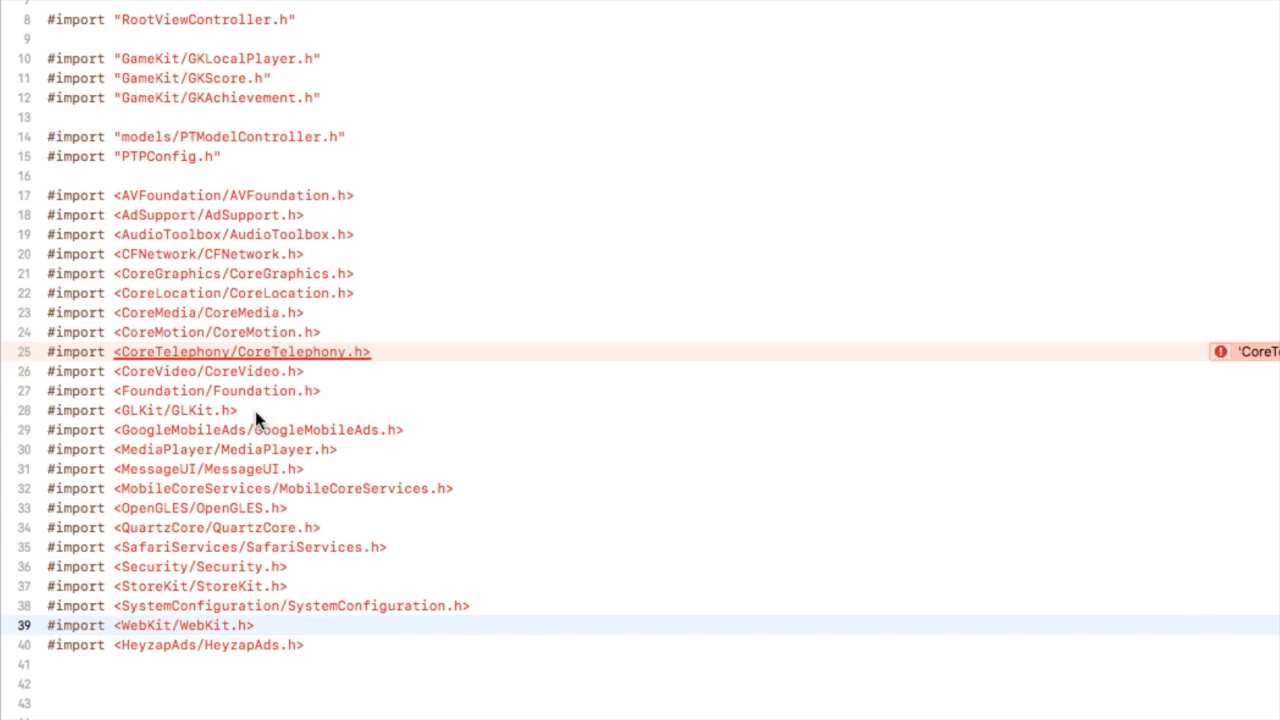
{"action": "left_click", "coordinate": [349, 358]}
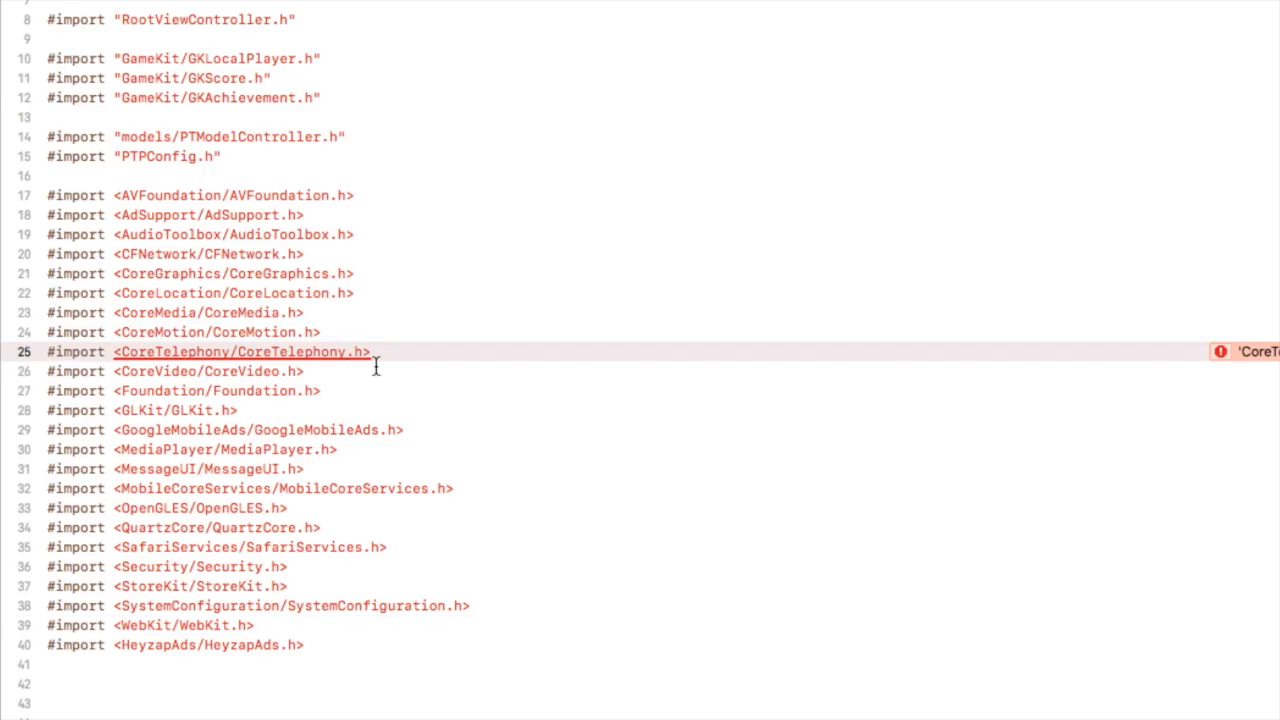
{"action": "type", "text": "Def"}
{"action": "type", "text": "ines"}
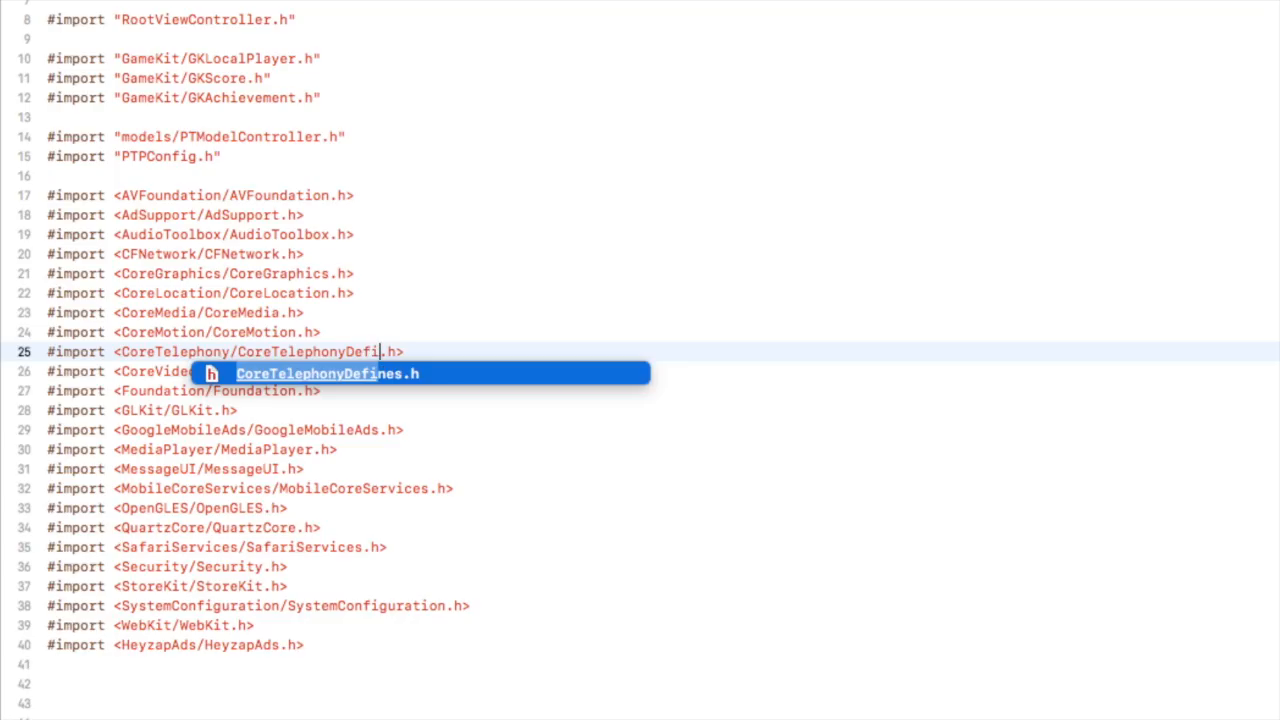
{"action": "left_click", "coordinate": [370, 488]}
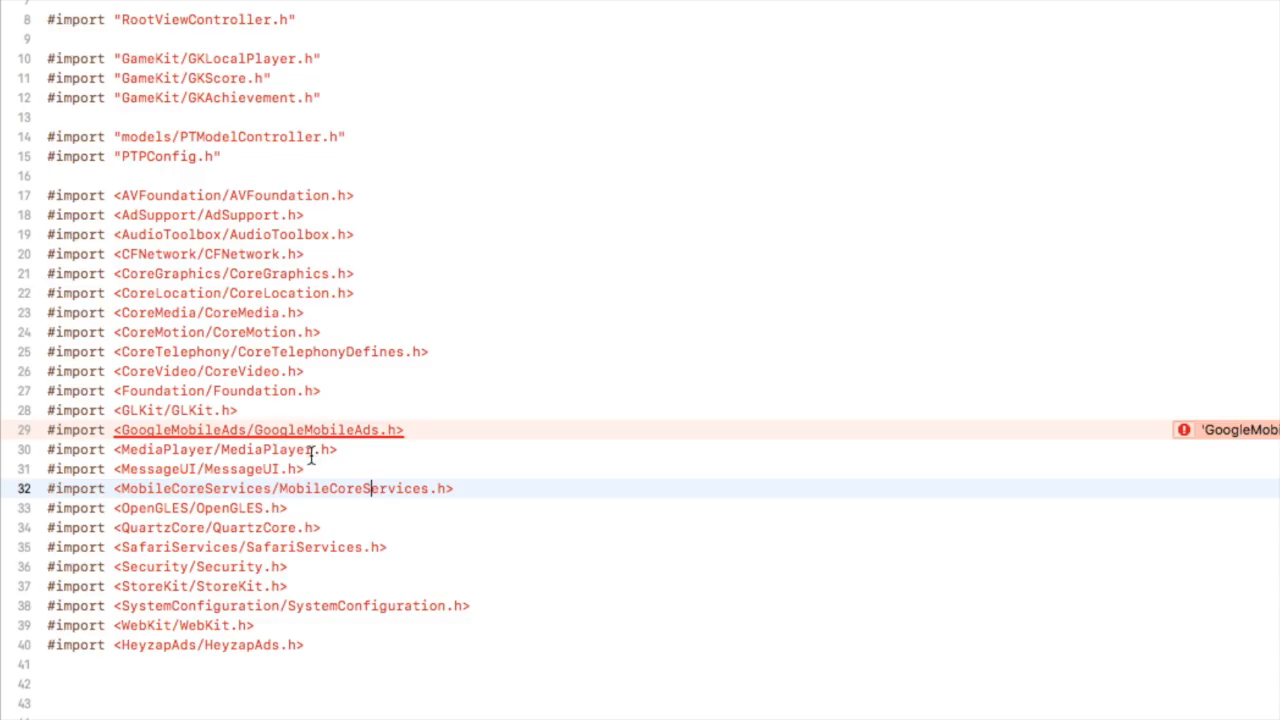
{"action": "left_click", "coordinate": [297, 508]}
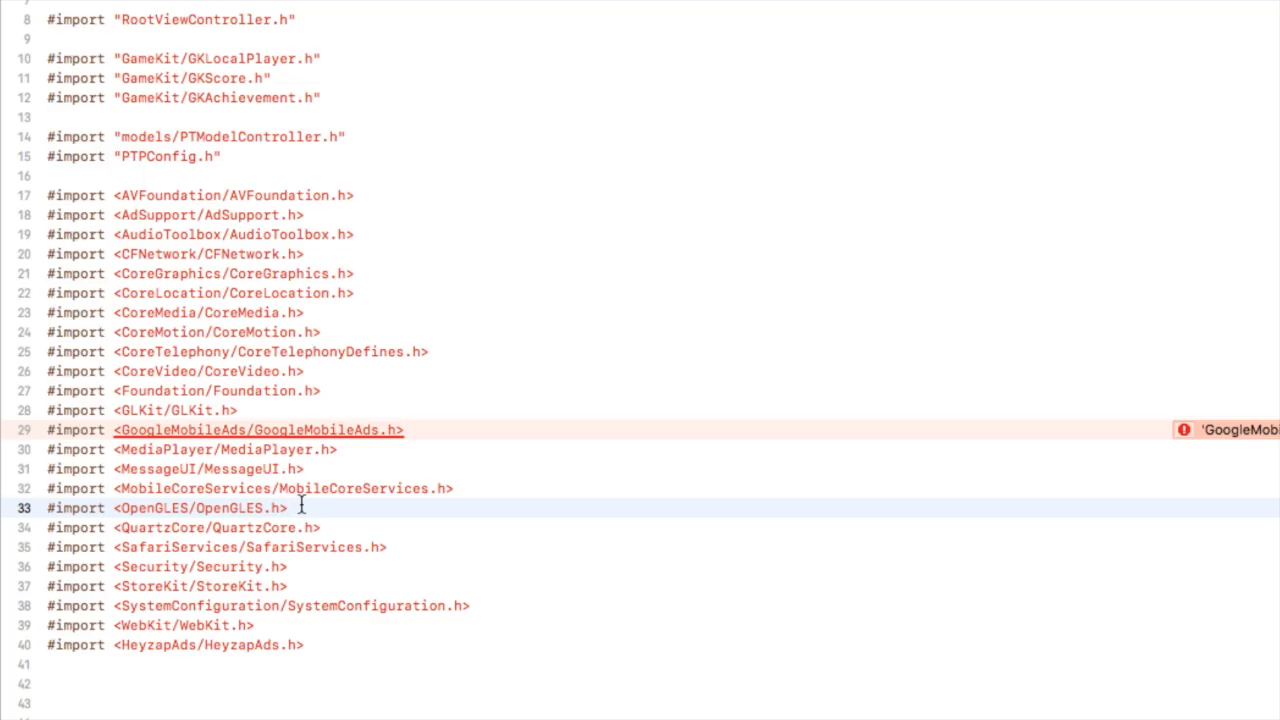
{"action": "key", "text": "Return"}
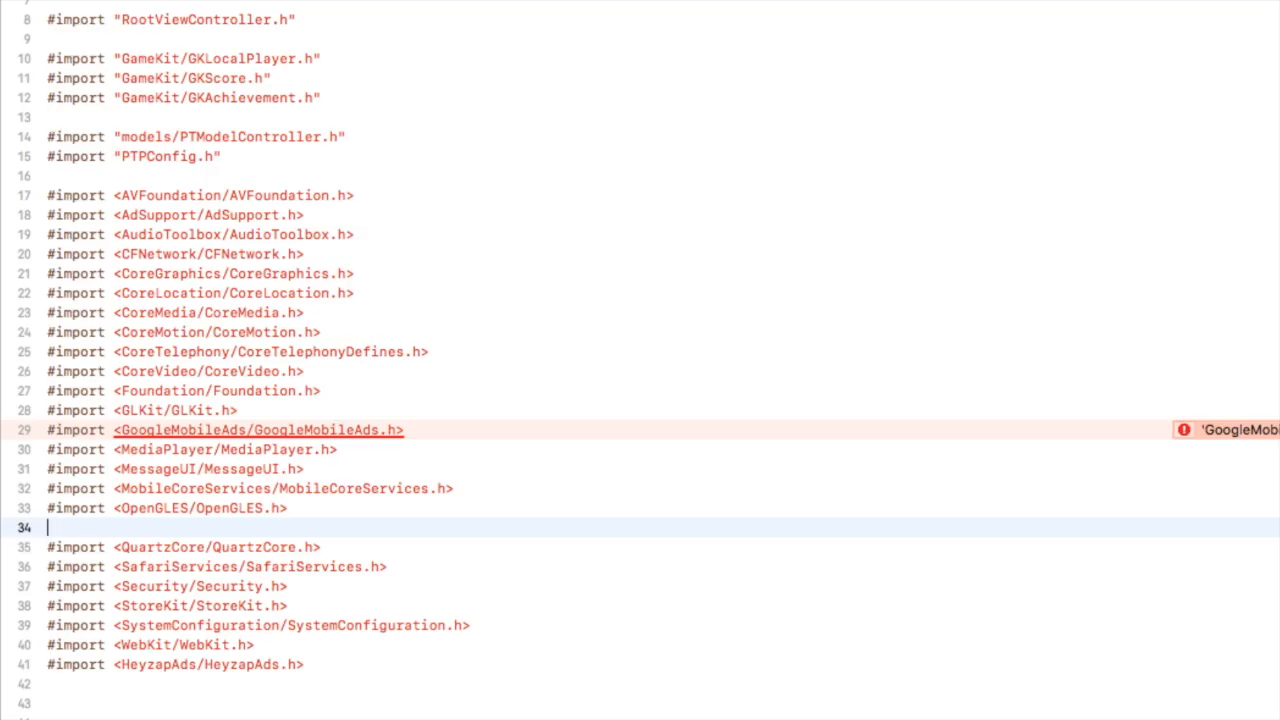
- Paste the four ES2/ES3 gl.h and glext.h include lines and comment out the OpenGLES.h import with //
{"action": "type", "text": "#include <OpenGLES/ES2/gl.h> #include <OpenGLES/ES2/glext.h> #include <OpenGLES/ES3/gl.h> #include <OpenGLES/ES3/glext.h>"}
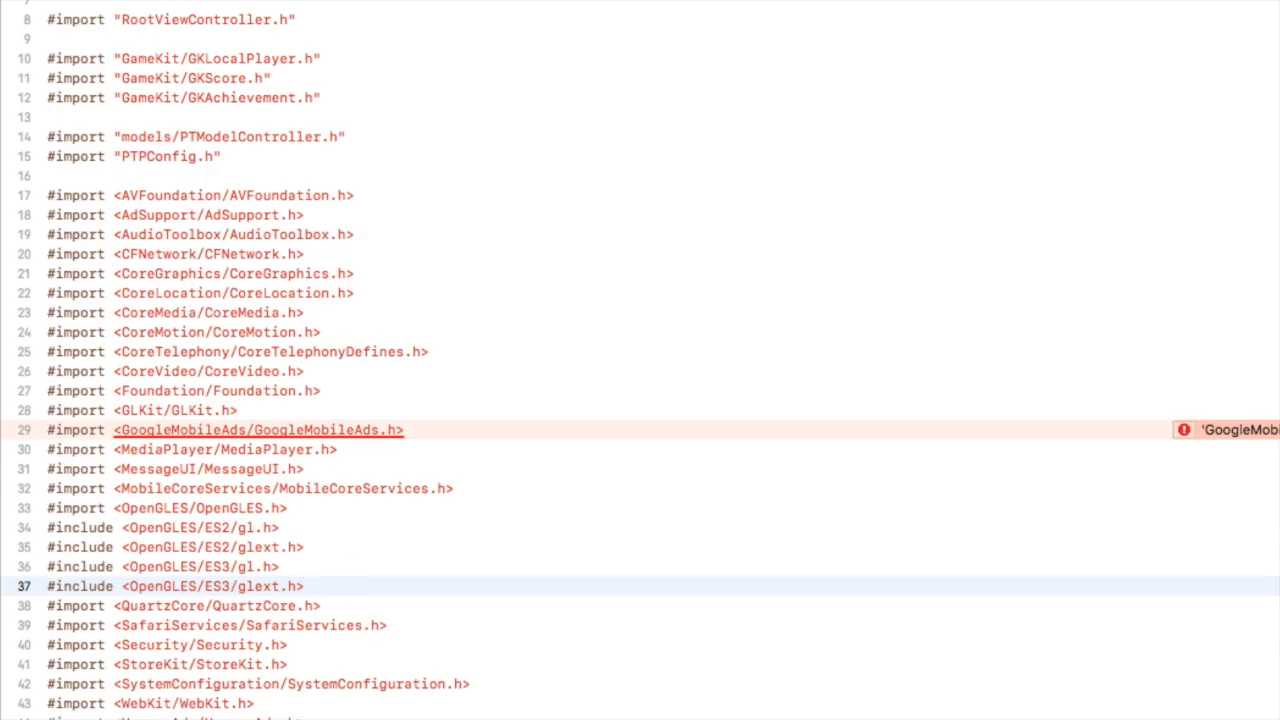
{"action": "left_click_drag", "start_coordinate": [312, 588], "coordinate": [48, 530]}
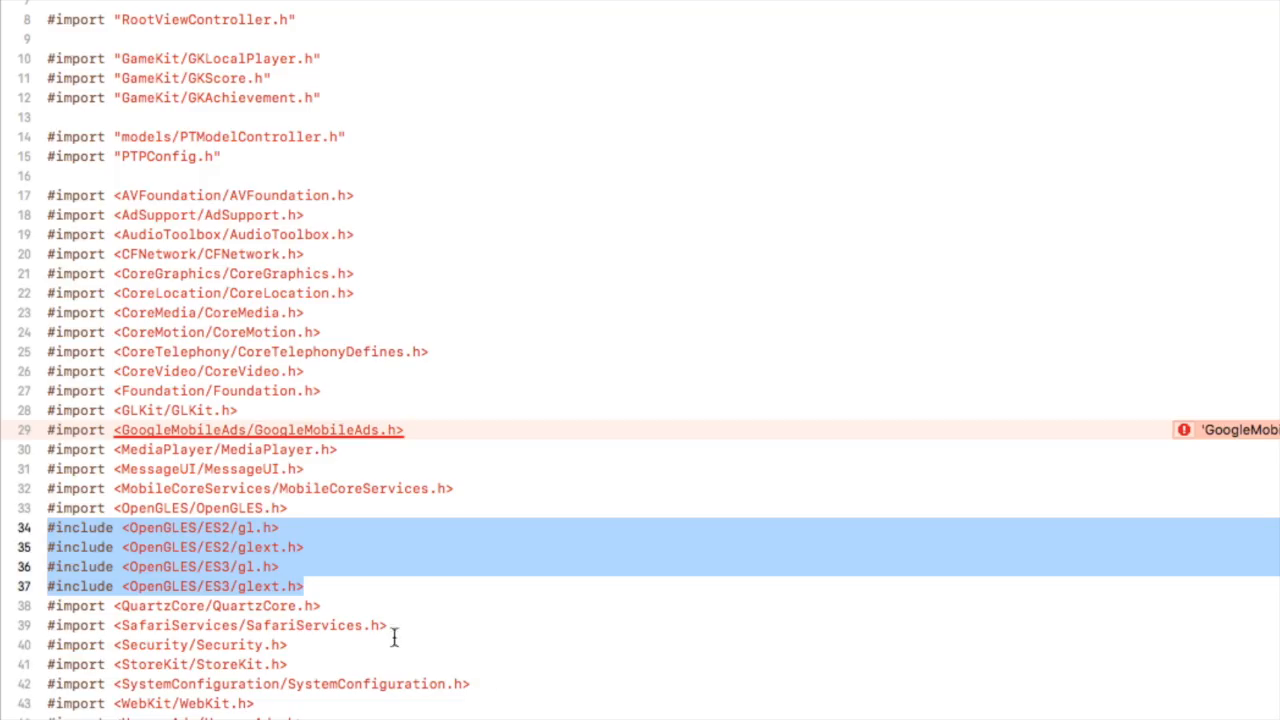
{"action": "left_click", "coordinate": [50, 508]}
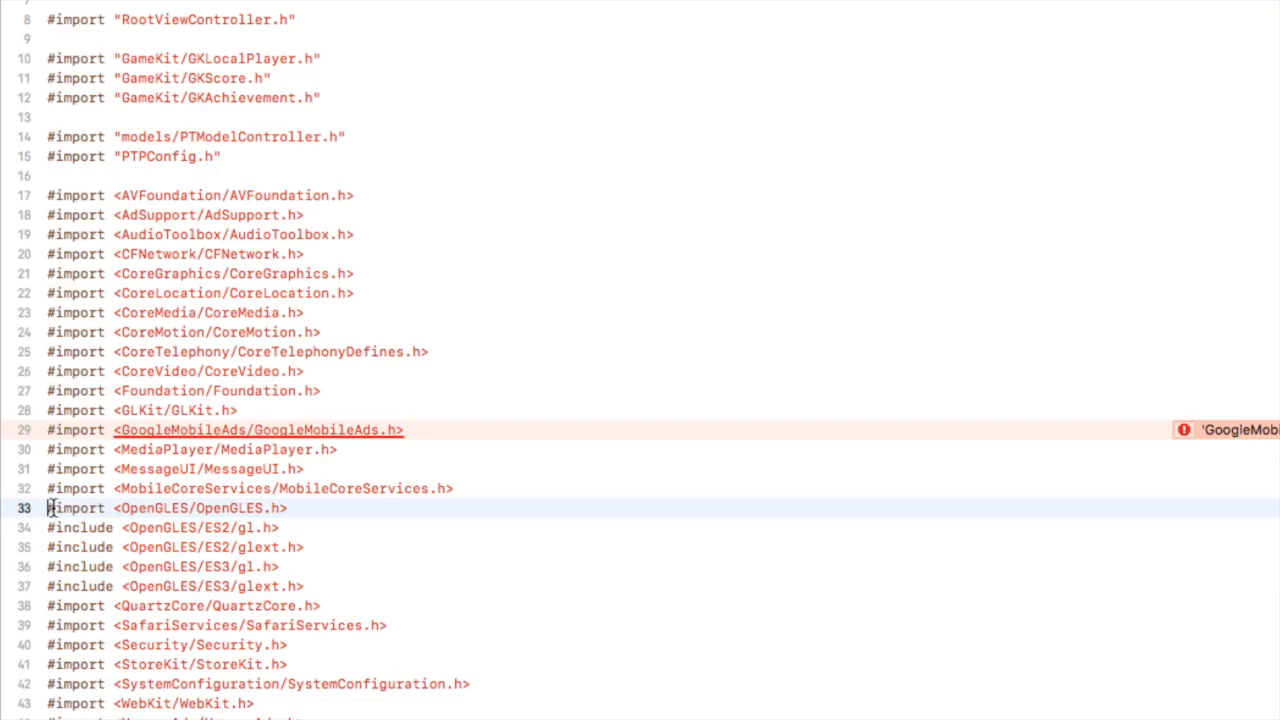
{"action": "type", "text": "//"}
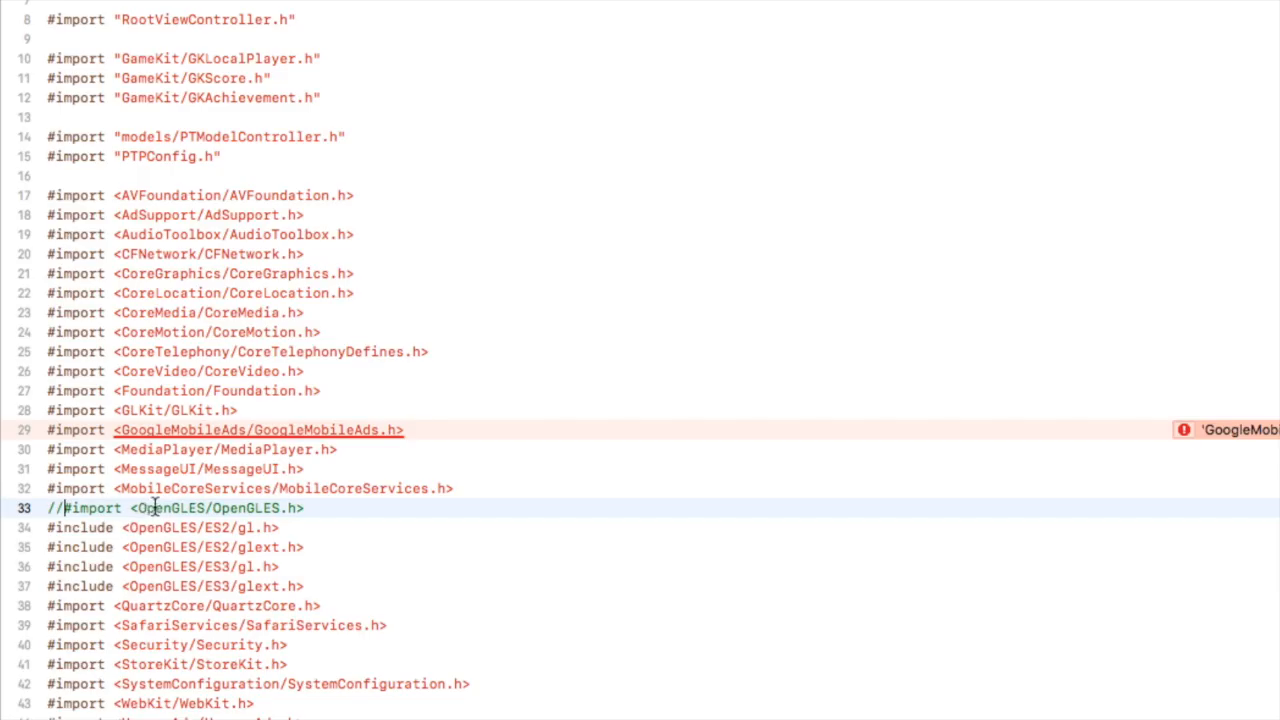
{"action": "left_click_drag", "start_coordinate": [306, 587], "coordinate": [43, 528]}
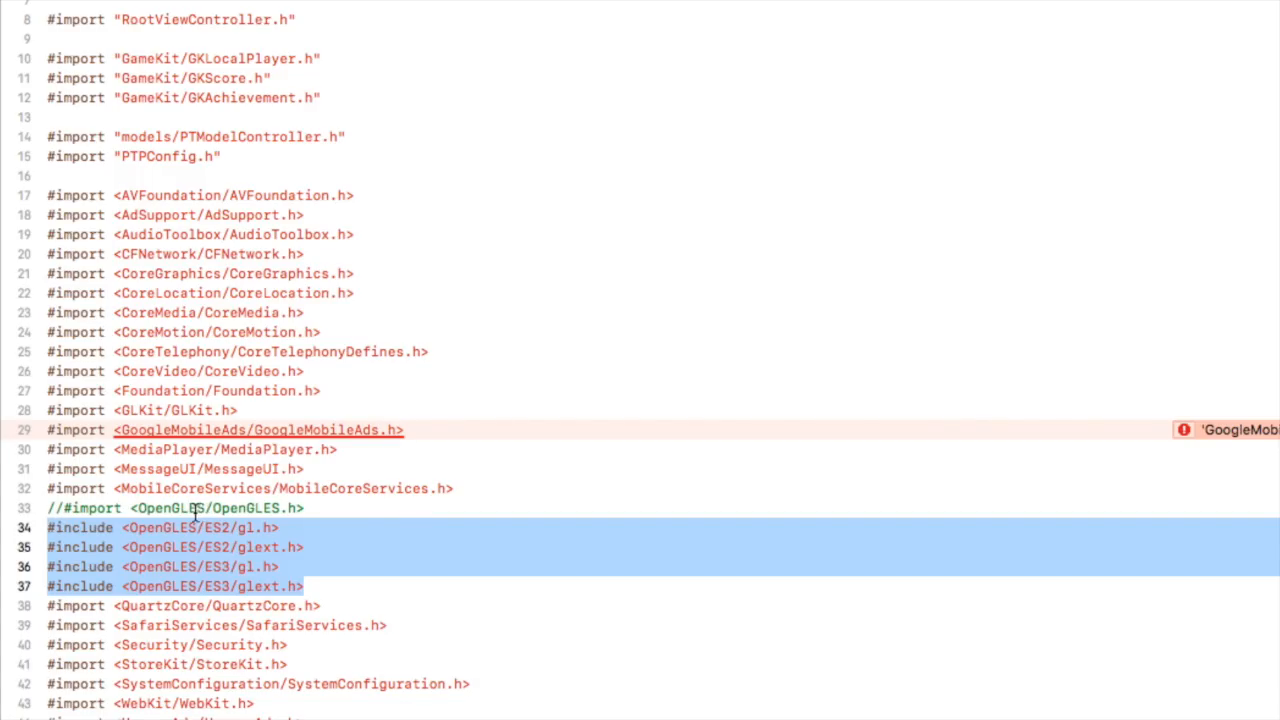
{"action": "left_click", "coordinate": [47, 509]}
{"action": "left_click_drag", "start_coordinate": [45, 504], "coordinate": [297, 511]}
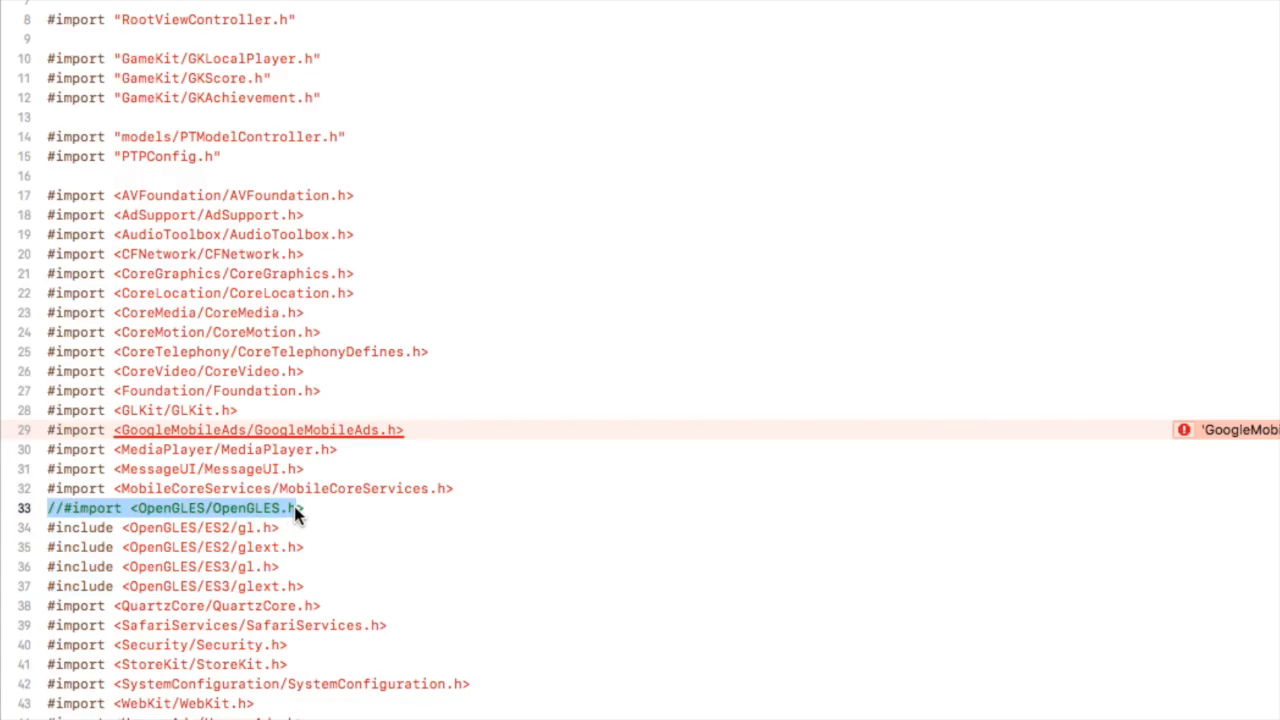
{"action": "left_click", "coordinate": [342, 519]}
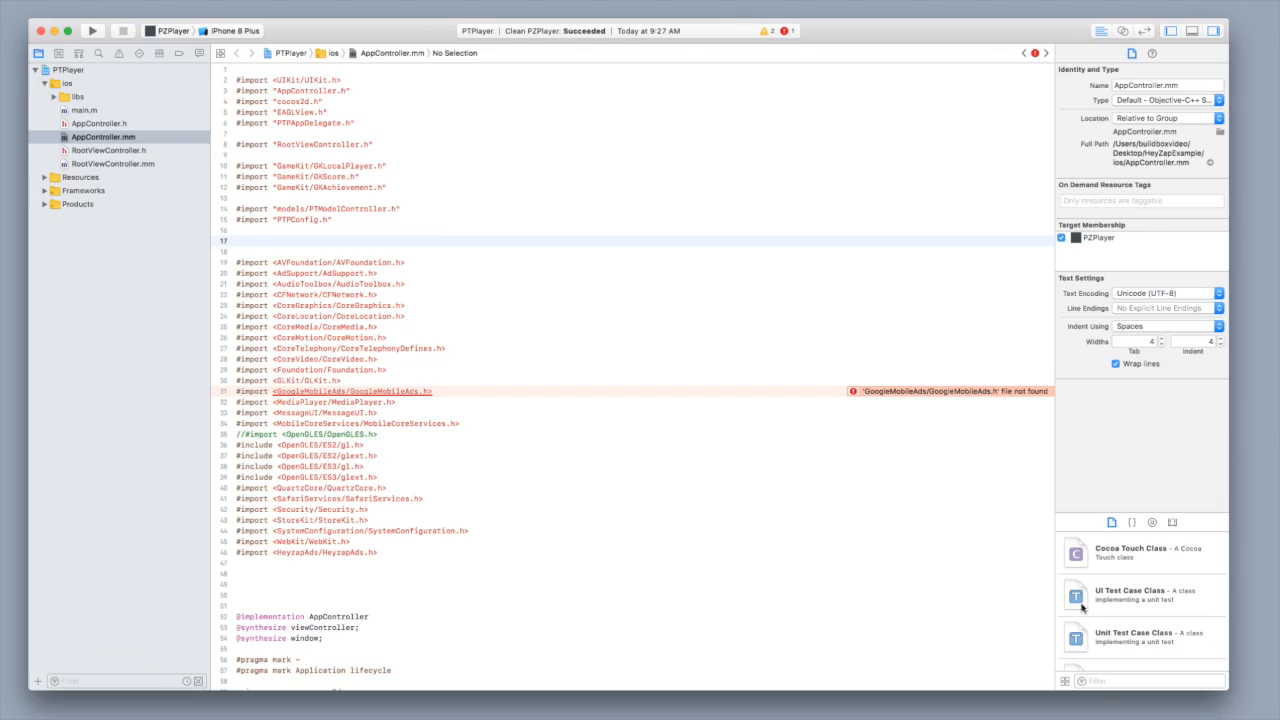
- Add GoogleMobileAds.framework from the SDK folder to the Frameworks group, copying it into the project
{"action": "left_click", "coordinate": [45, 190]}
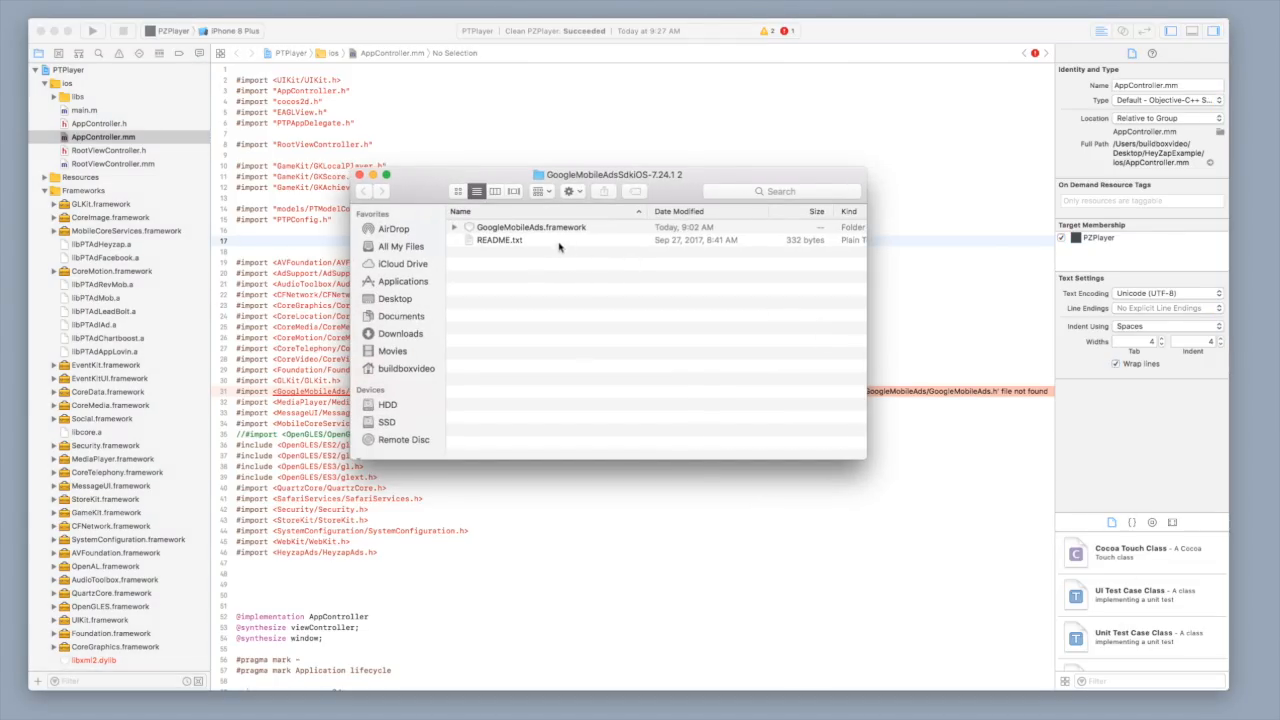
{"action": "left_click", "coordinate": [540, 230]}
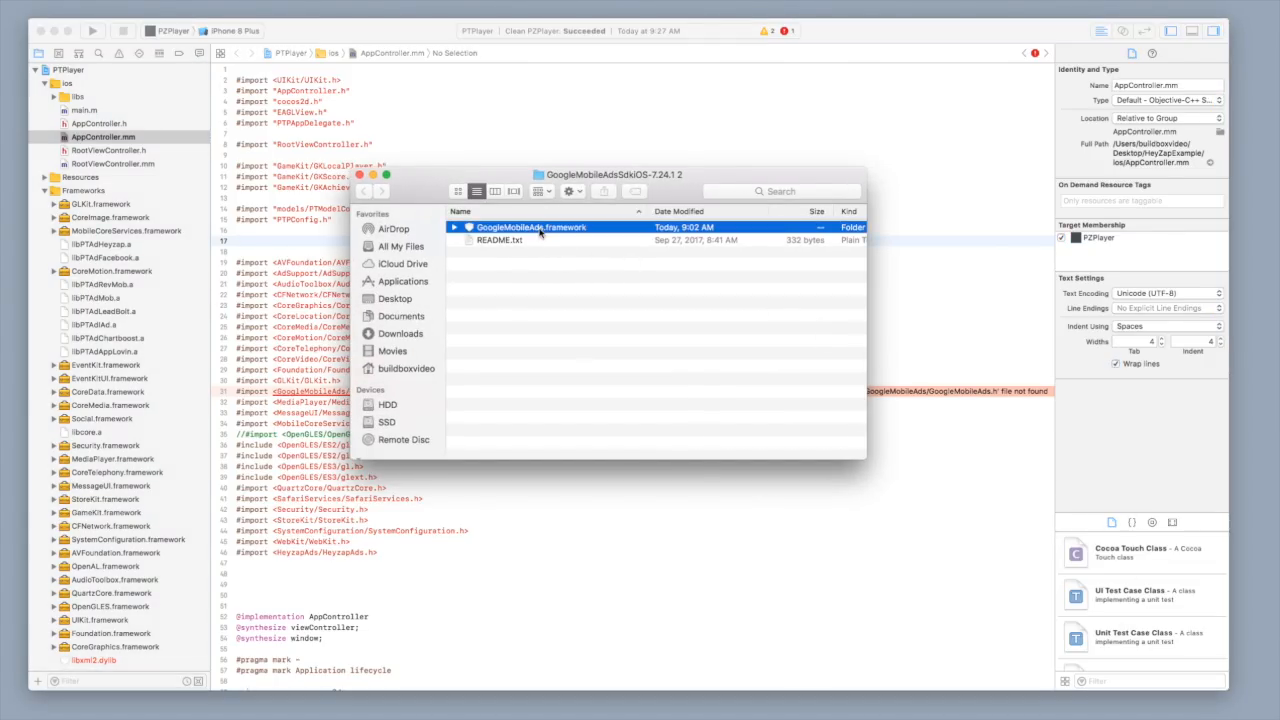
{"action": "left_click_drag", "start_coordinate": [546, 232], "coordinate": [118, 200]}
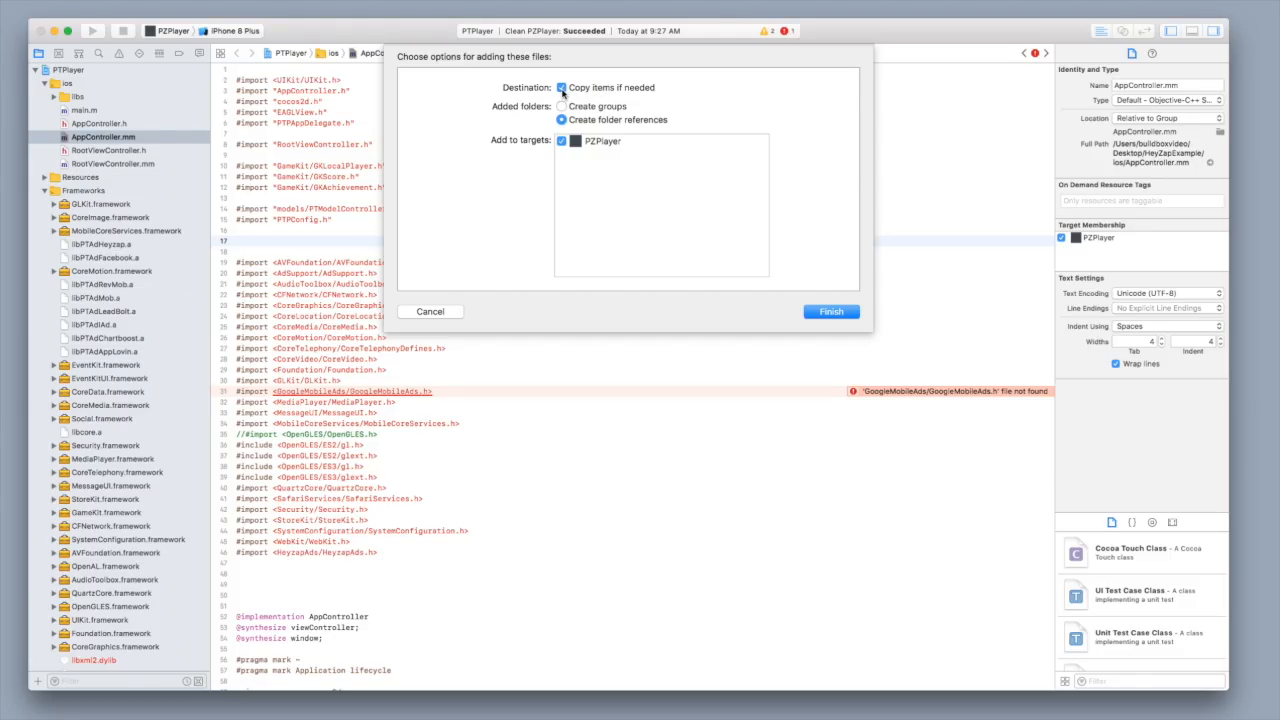
{"action": "left_click", "coordinate": [831, 311]}
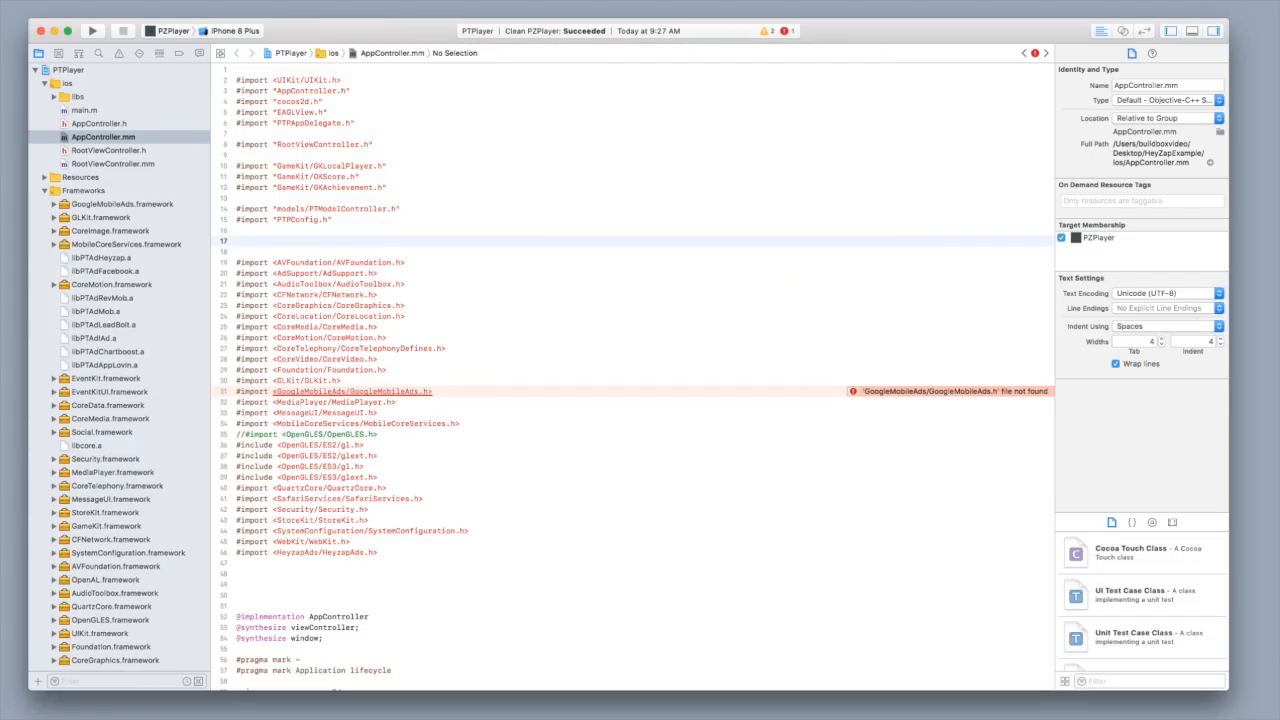
- Add HeyzapAds.framework from the Heyzap SDK folder to the Frameworks group, also copied in
{"action": "left_click", "coordinate": [1110, 712]}
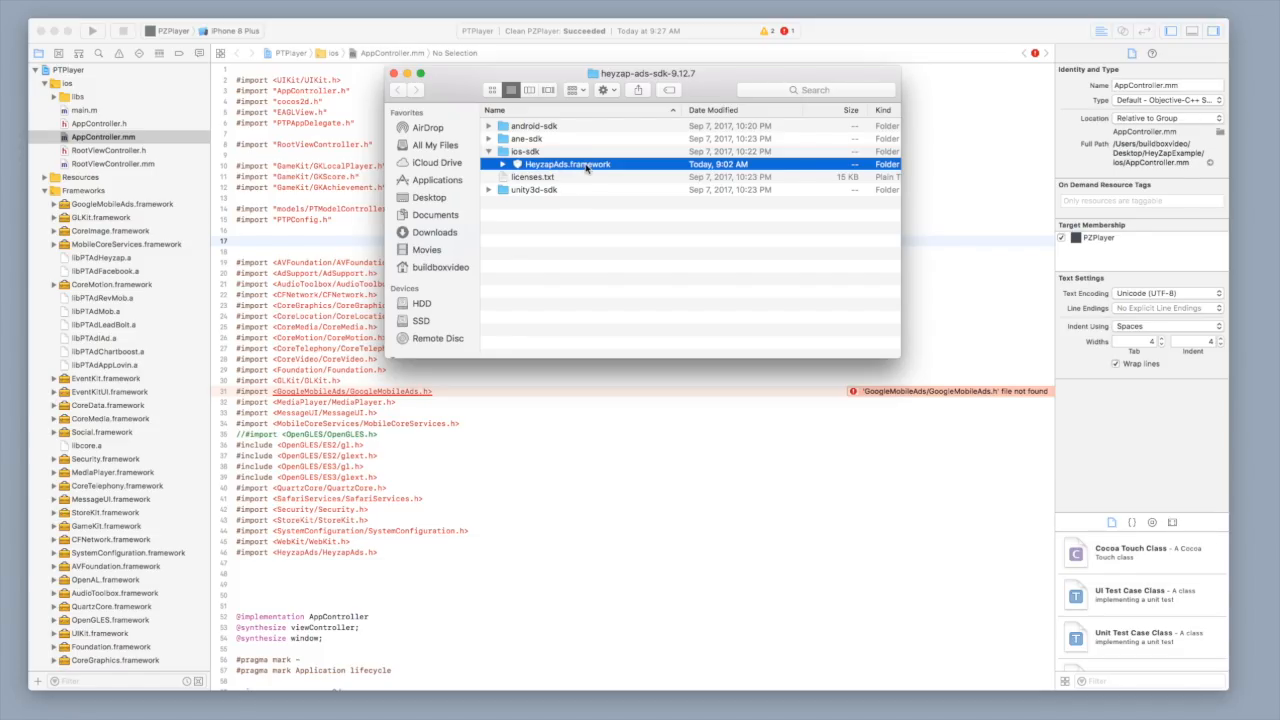
{"action": "left_click_drag", "start_coordinate": [587, 168], "coordinate": [140, 205]}
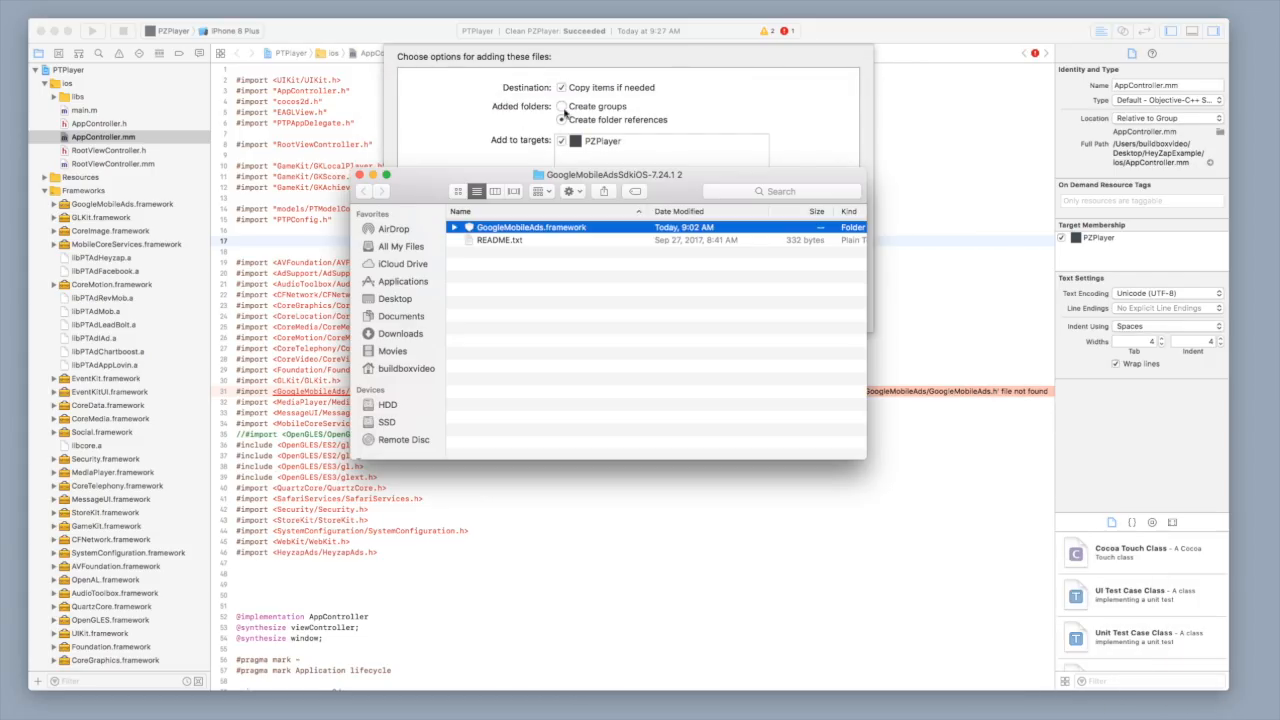
{"action": "left_click", "coordinate": [373, 175]}
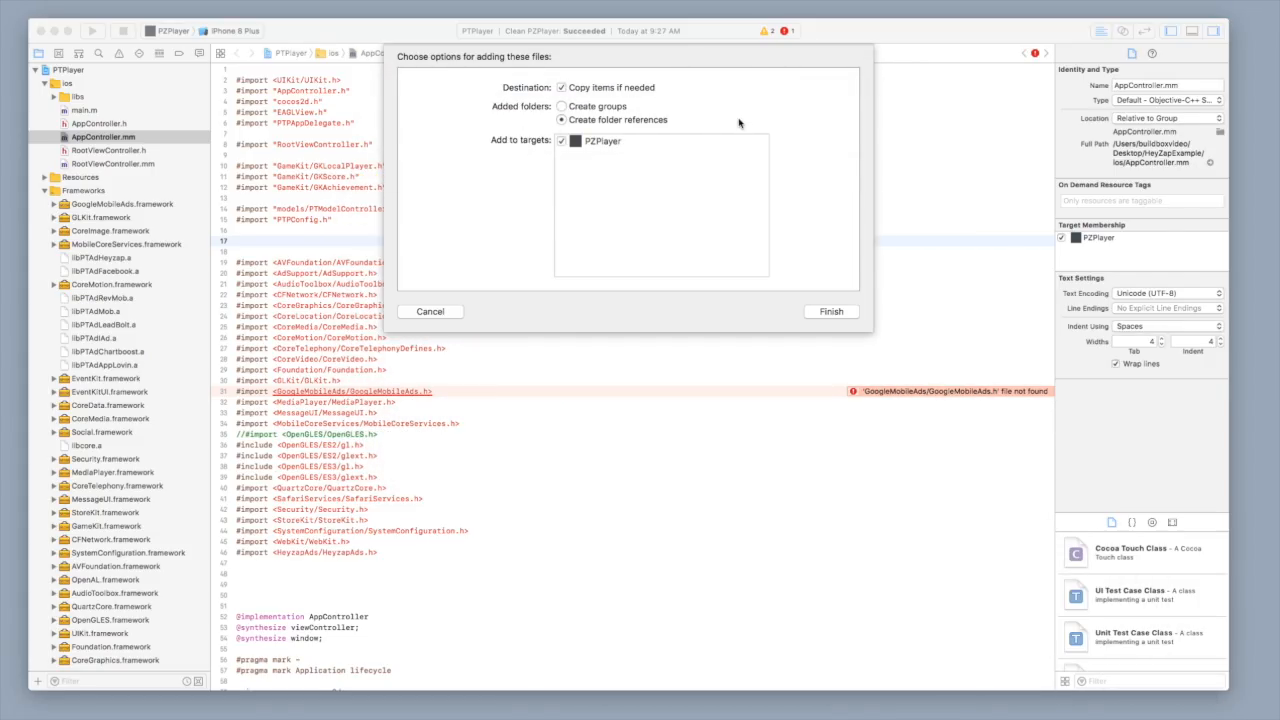
{"action": "left_click", "coordinate": [820, 316]}
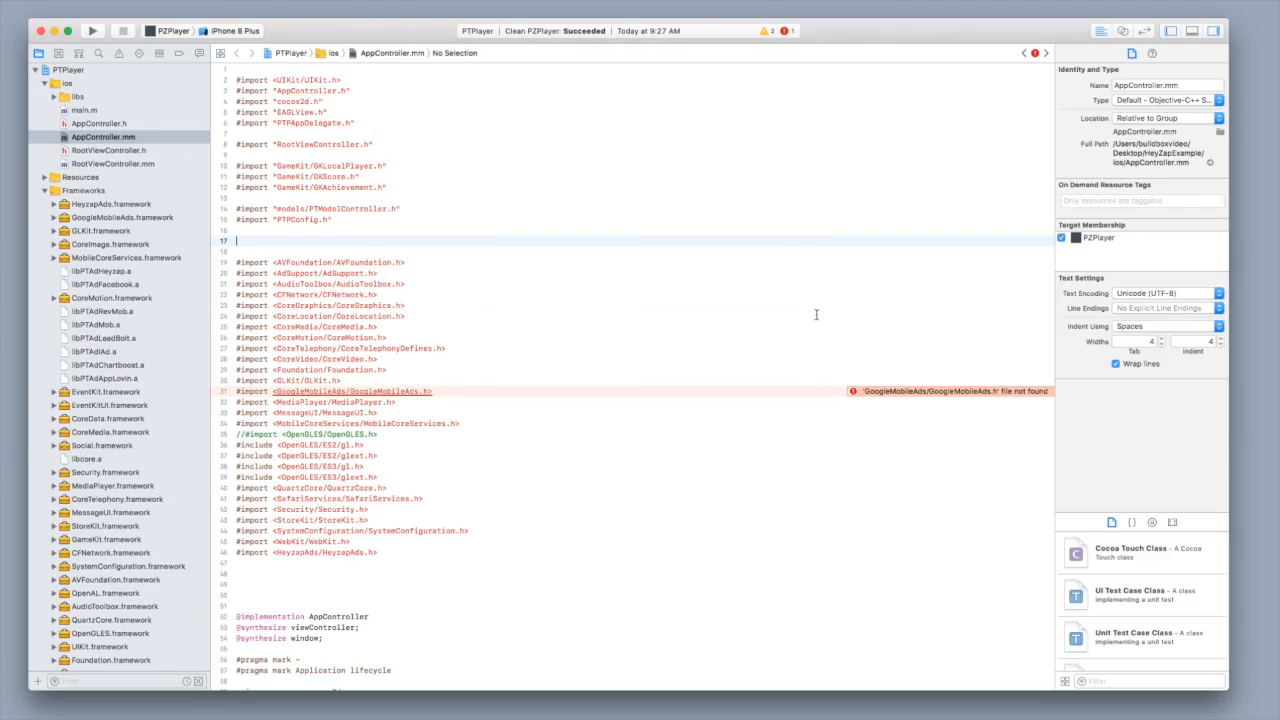
{"action": "left_click", "coordinate": [68, 70]}
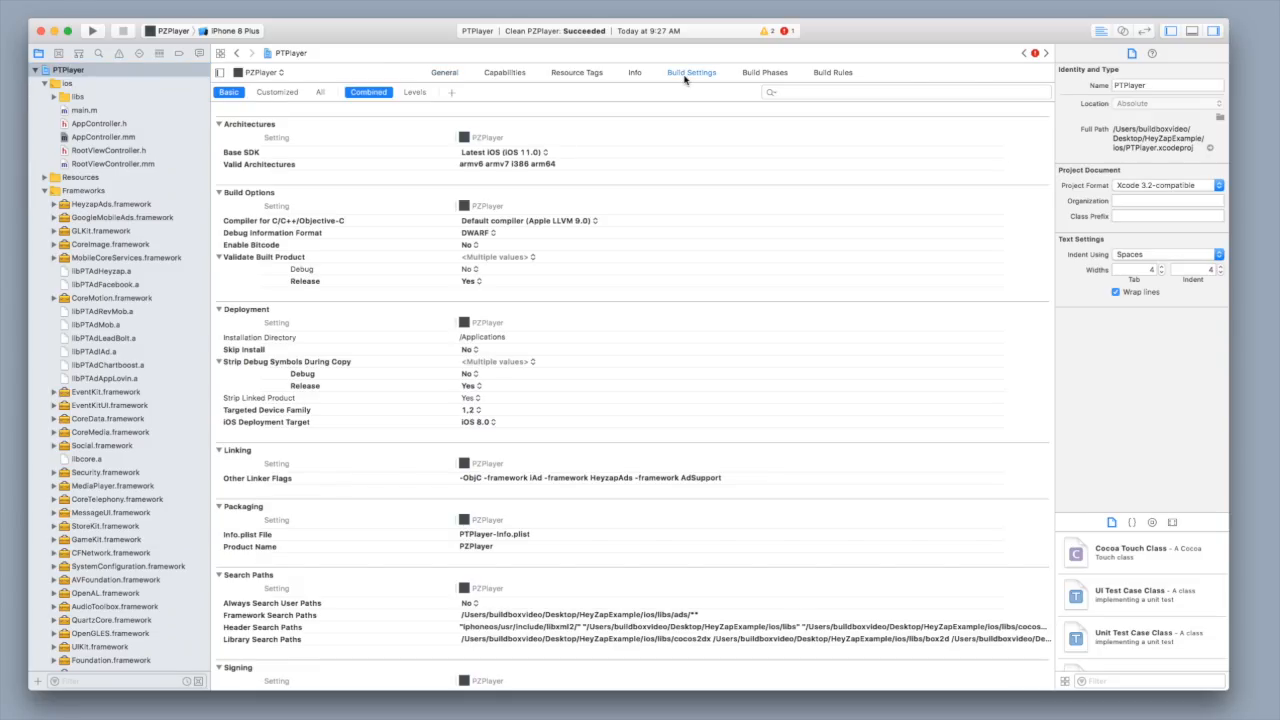
- Scroll Build Settings down to Search Paths and open the Framework Search Paths list
{"action": "scroll", "coordinate": [365, 439], "scroll_direction": "down", "scroll_amount": 5}
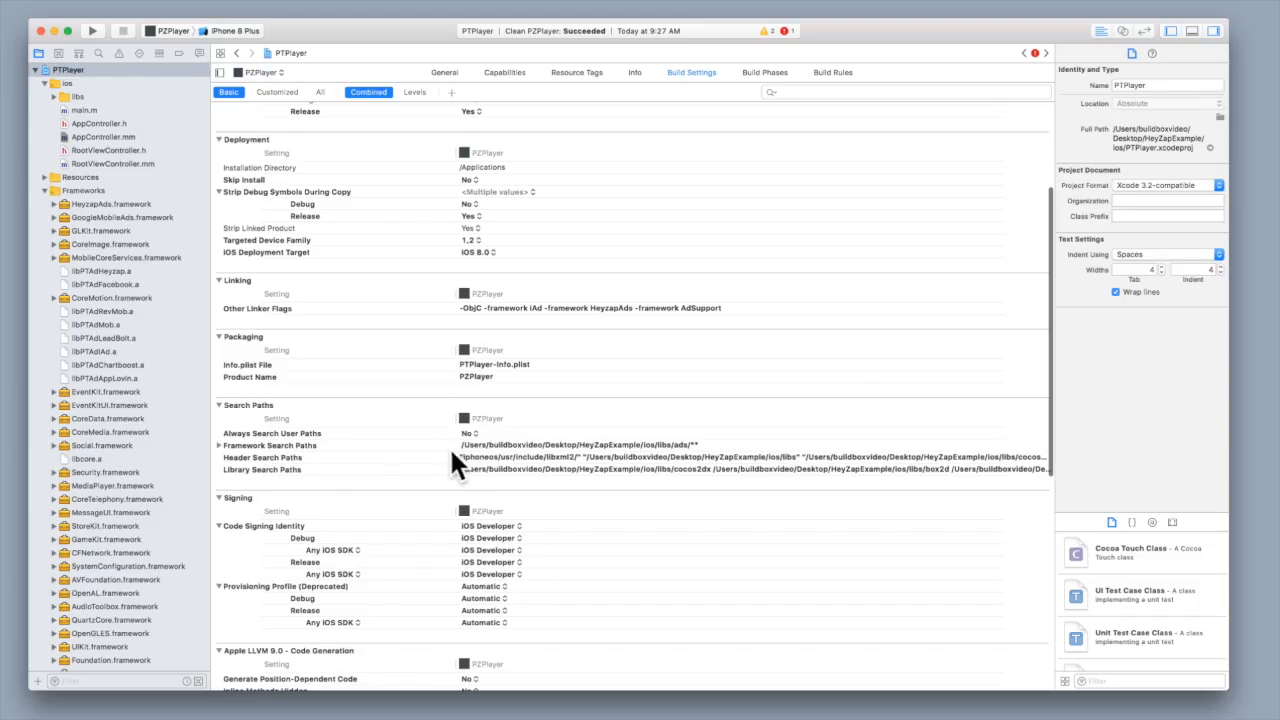
{"action": "double_click", "coordinate": [489, 446]}
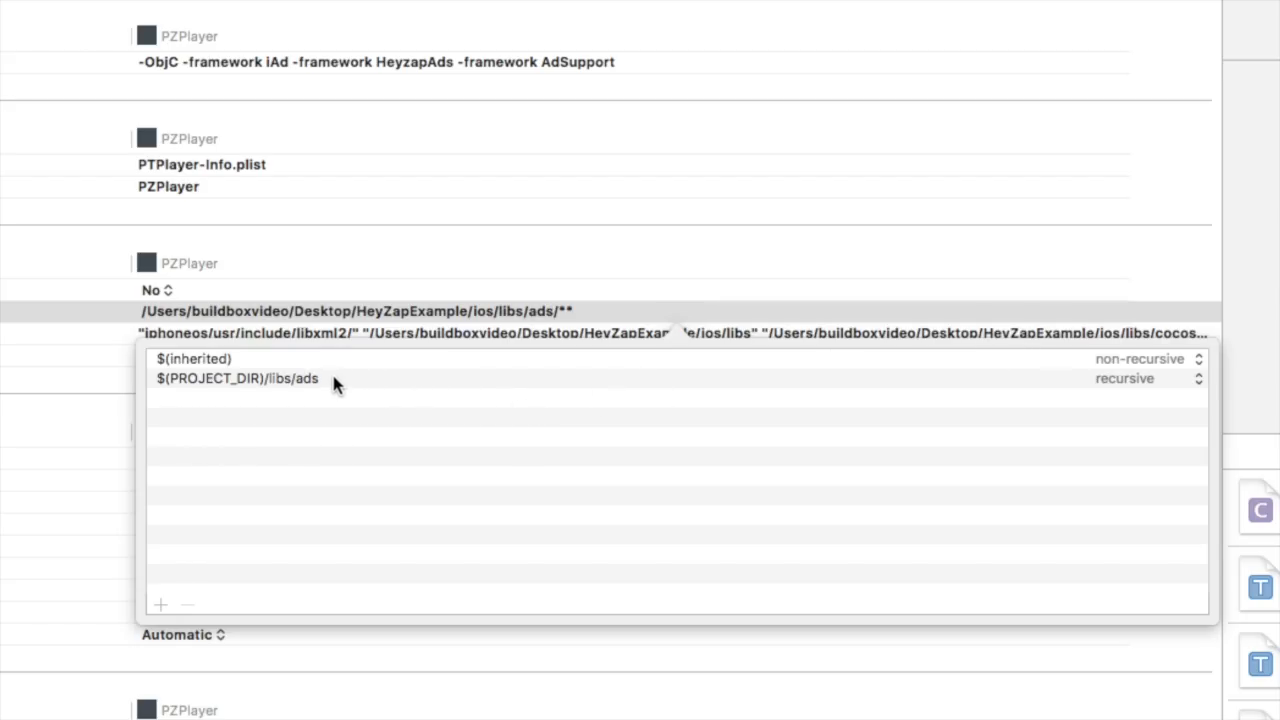
- Shorten the framework search path $(PROJECT_DIR)/libs/ads to $(PROJECT_DIR)/, then bring up the HeyZapExample Finder folder
{"action": "left_click", "coordinate": [330, 379]}
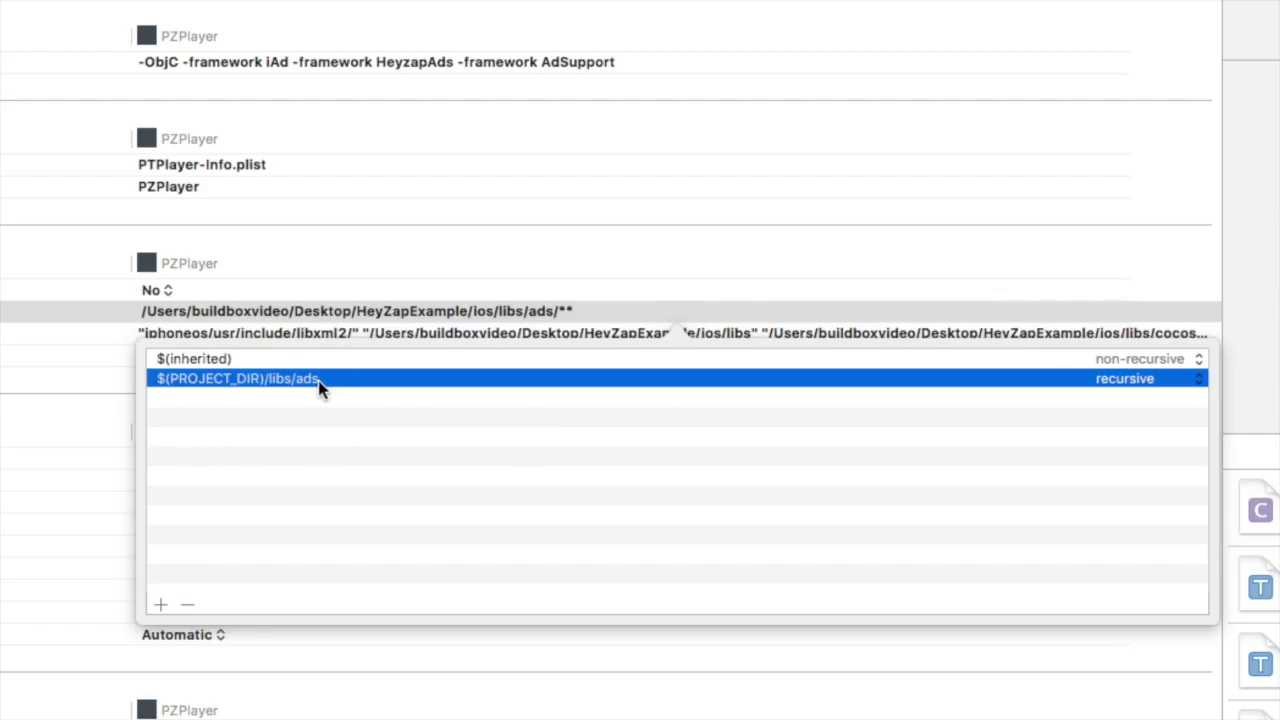
{"action": "left_click", "coordinate": [319, 382]}
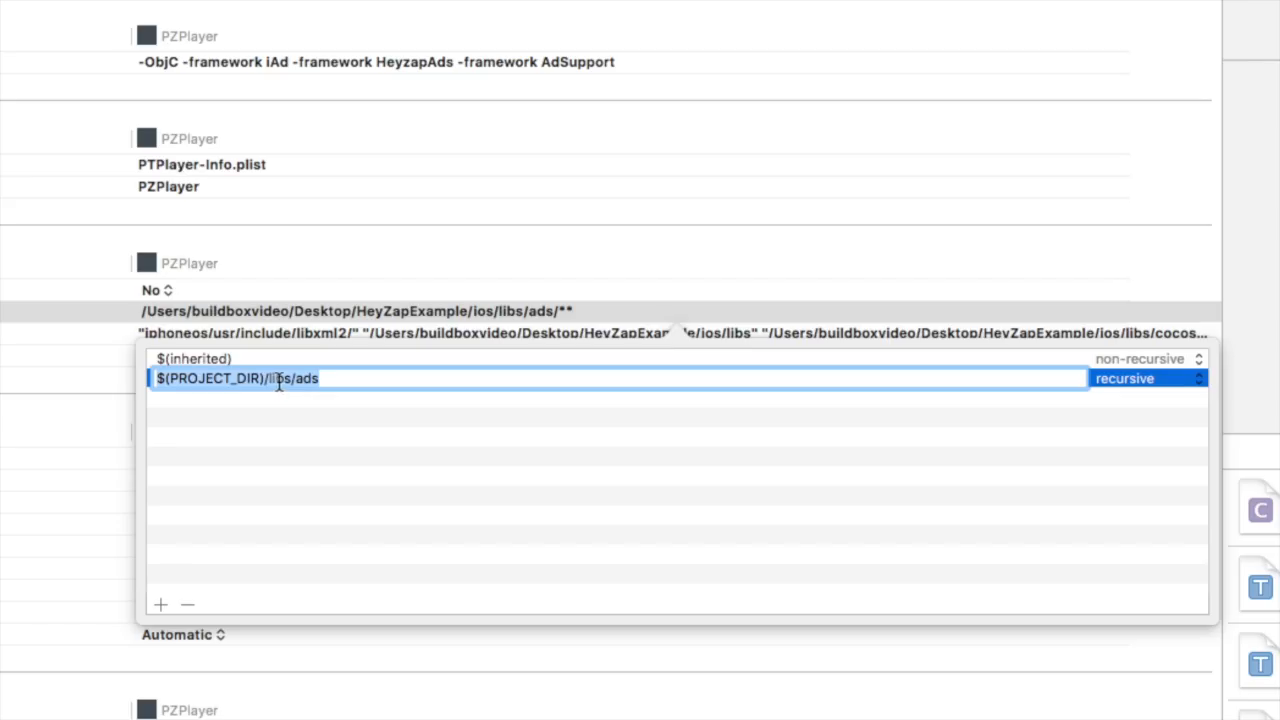
{"action": "left_click", "coordinate": [321, 378]}
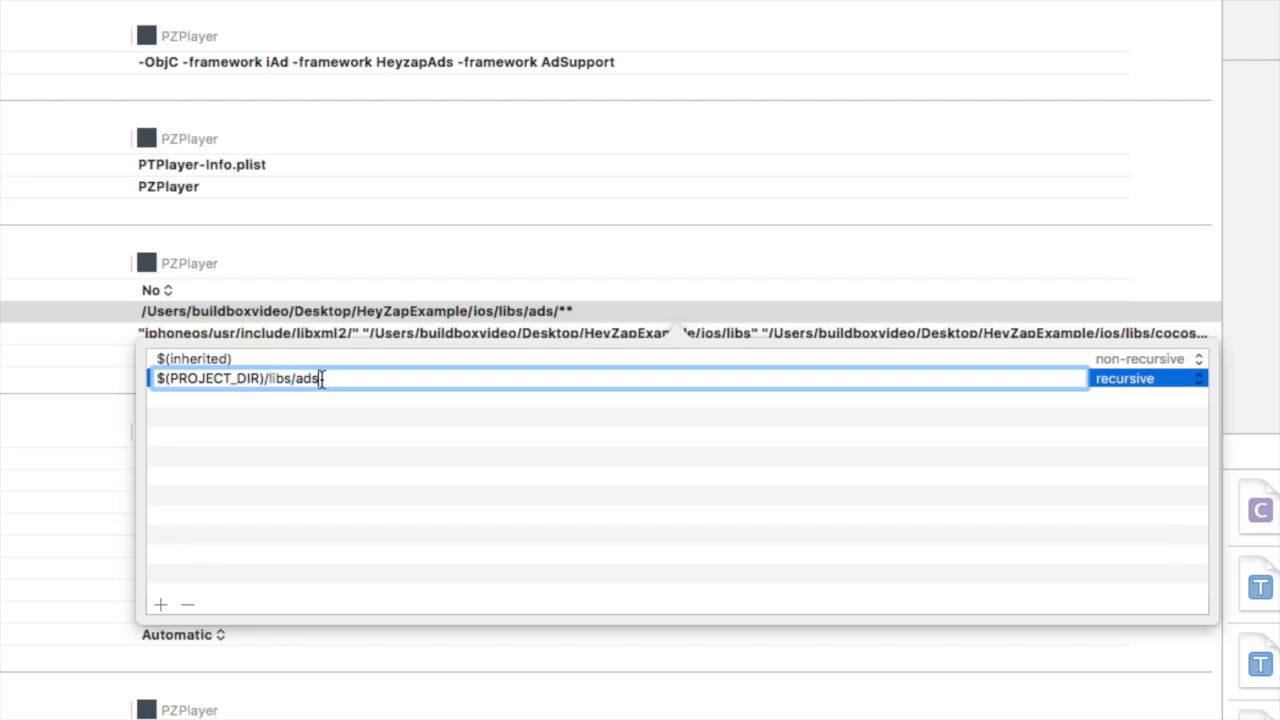
{"action": "key", "text": "BackSpace"}
{"action": "key", "text": "BackSpace"}
{"action": "key", "text": "BackSpace"}
{"action": "key", "text": "BackSpace"}
{"action": "key", "text": "BackSpace"}
{"action": "key", "text": "BackSpace"}
{"action": "key", "text": "BackSpace"}
{"action": "key", "text": "BackSpace"}
{"action": "key", "text": "super+Tab"}
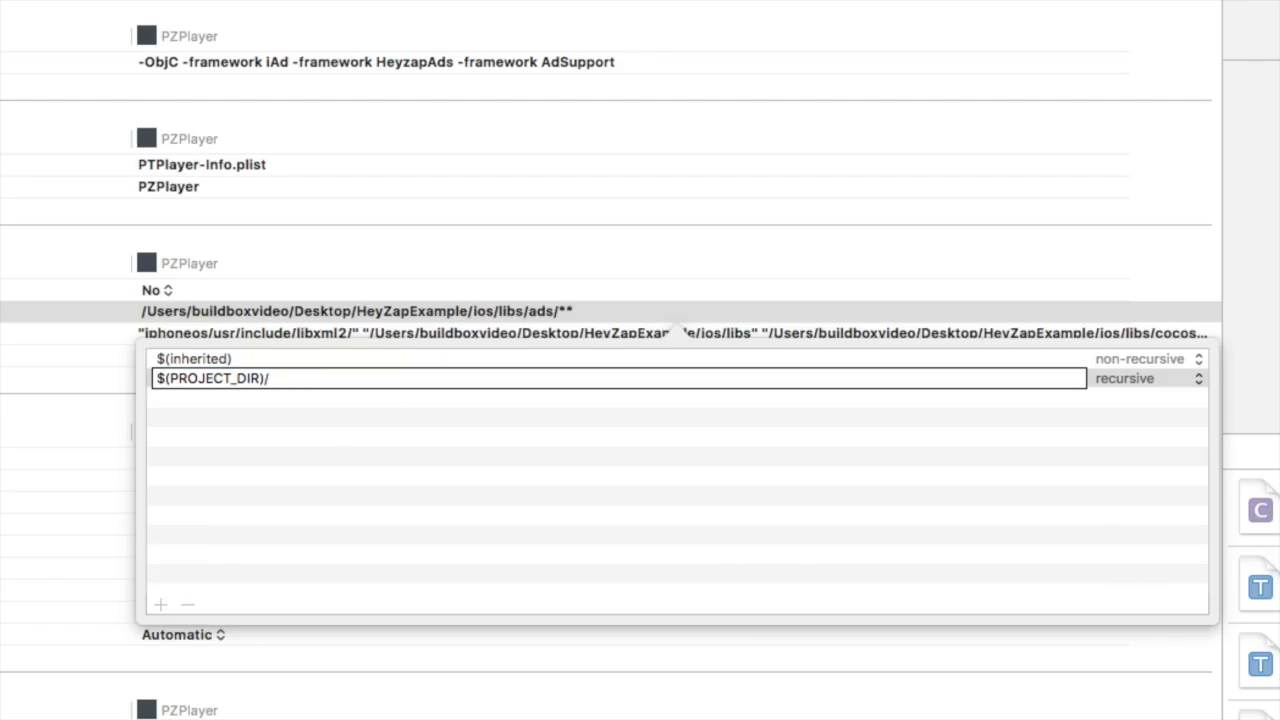
{"action": "key", "text": "super+Tab"}
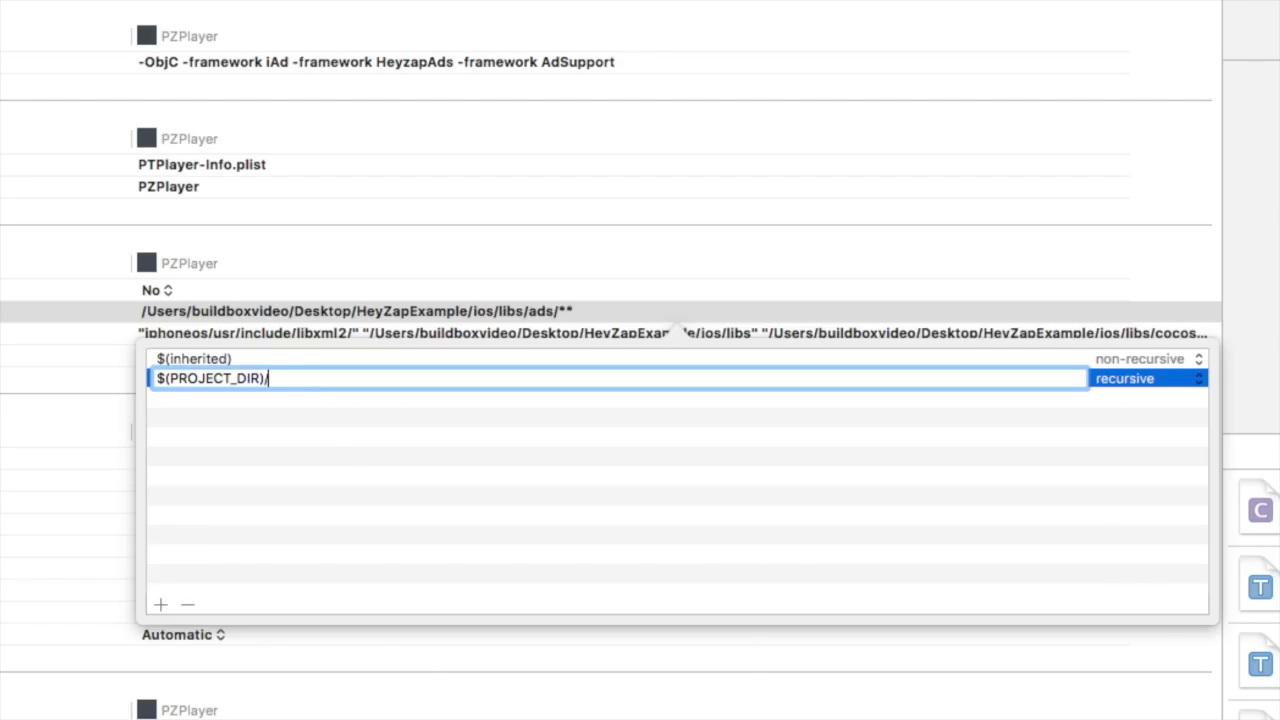
{"action": "left_click", "coordinate": [1198, 663]}
{"action": "key", "text": "super+Tab"}
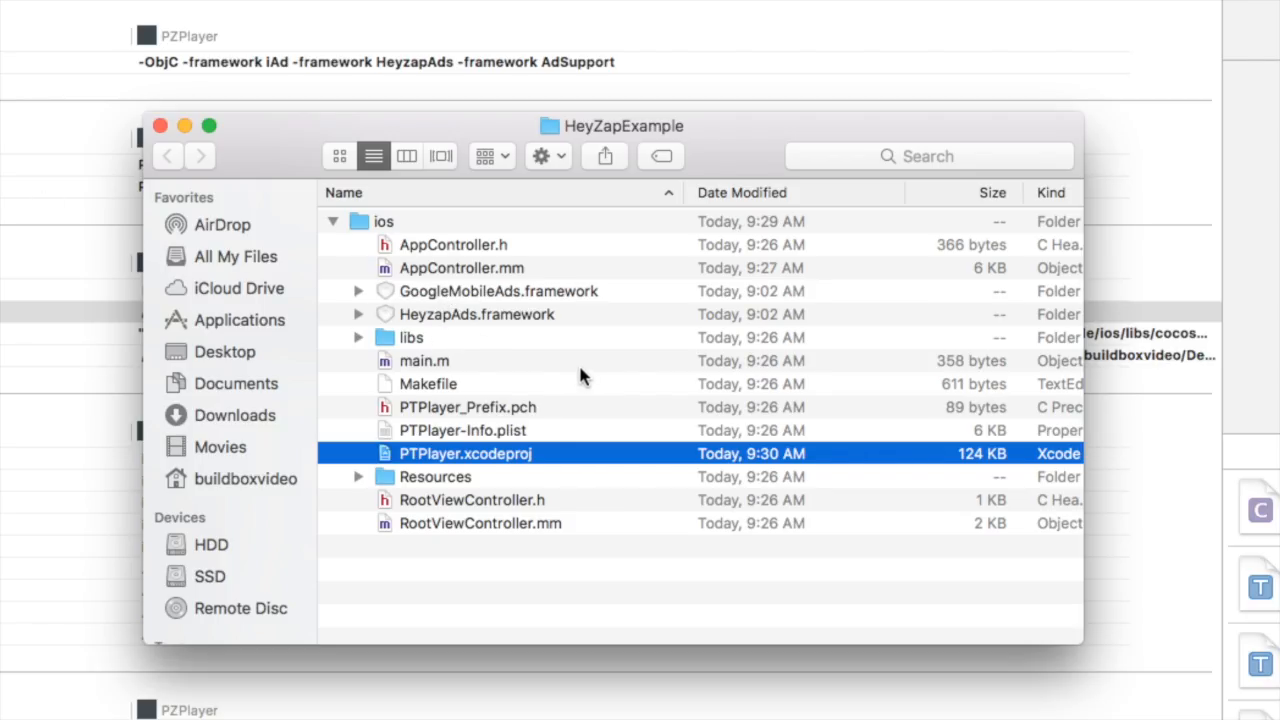
- Minimize the HeyZapExample Finder window to reveal the Xcode project behind it
{"action": "left_click", "coordinate": [184, 127]}
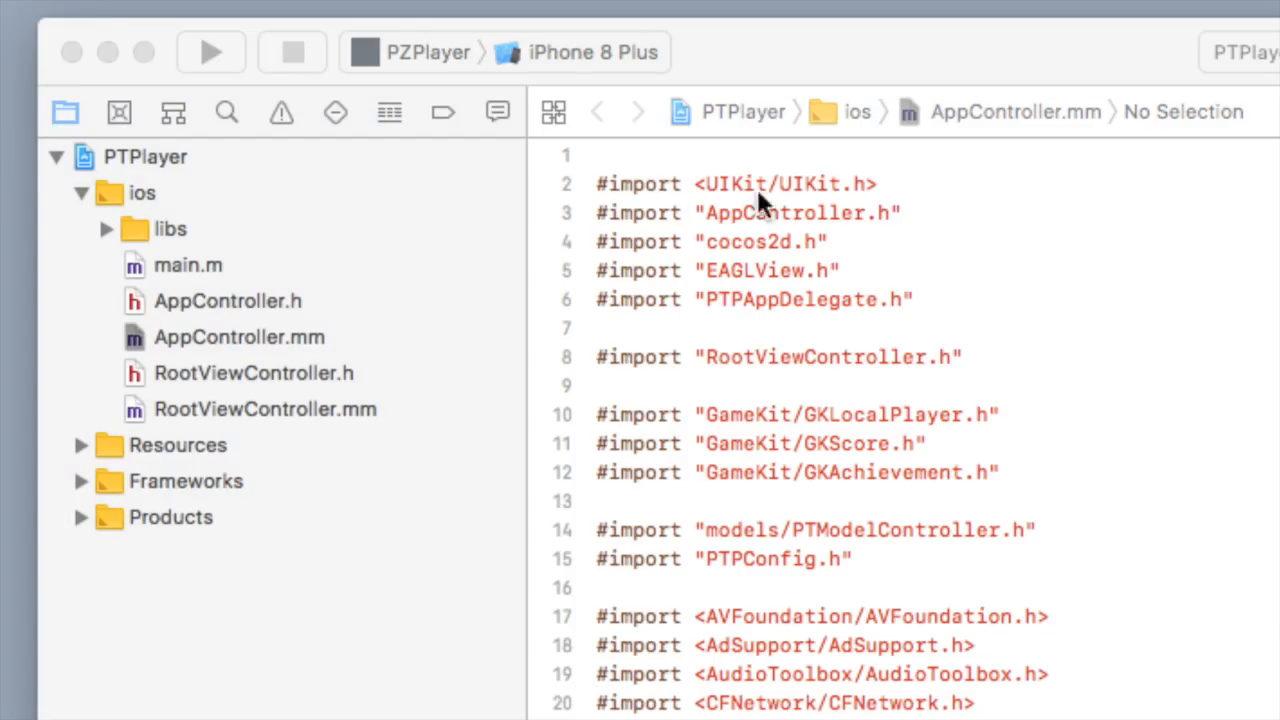
- In PTPlayer's Build Phases, link GoogleMobileAds.framework from the Desktop's GoogleMobileAds SDK folder
{"action": "left_click", "coordinate": [164, 157]}
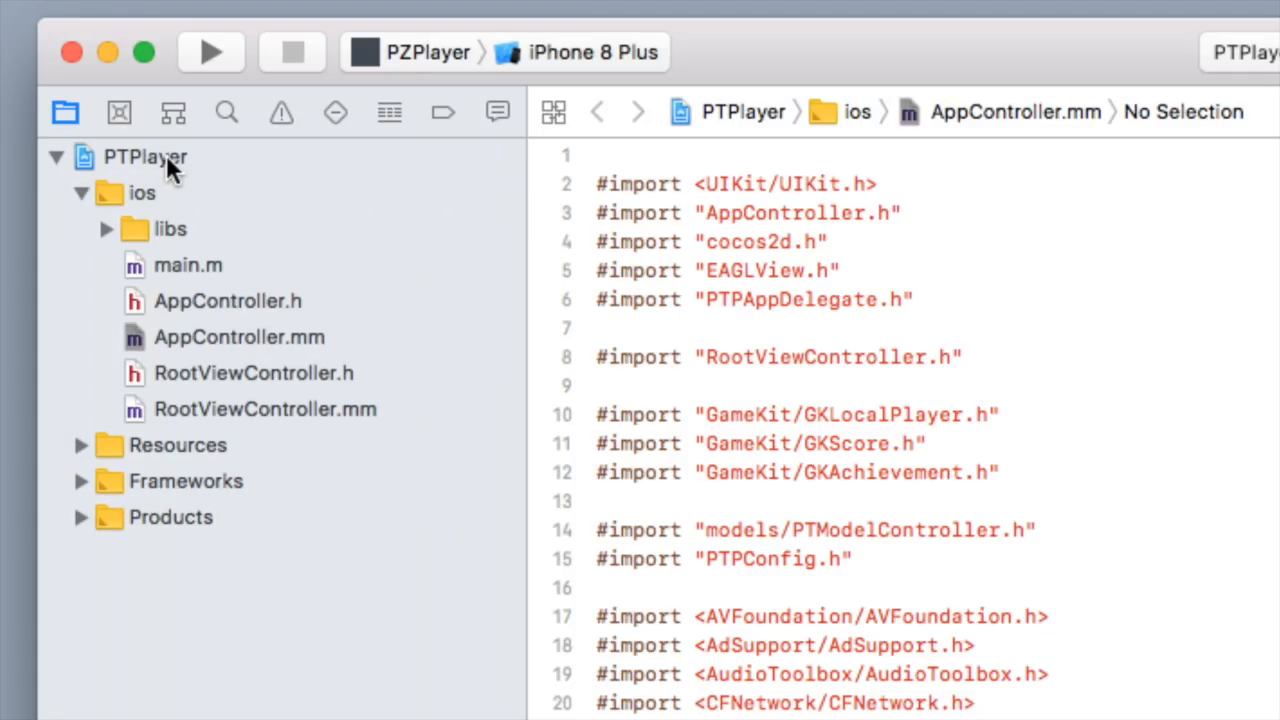
{"action": "left_click", "coordinate": [166, 157]}
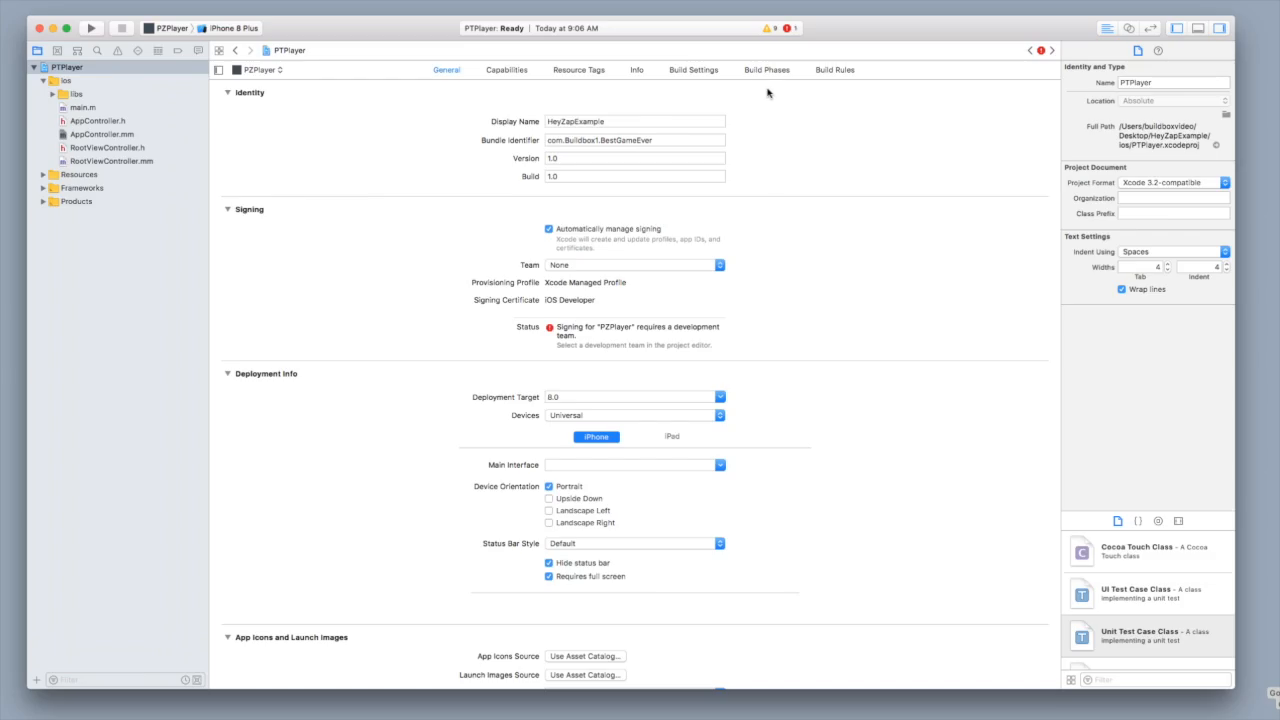
{"action": "left_click", "coordinate": [767, 70]}
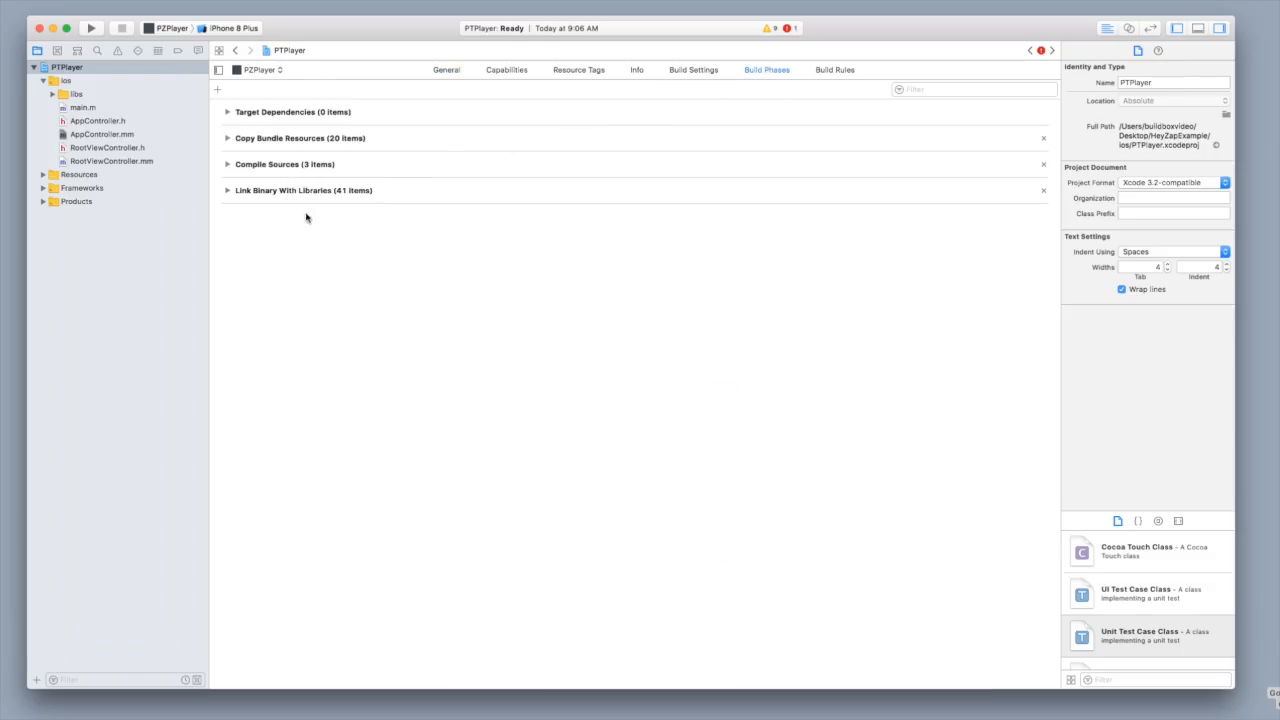
{"action": "left_click", "coordinate": [228, 192]}
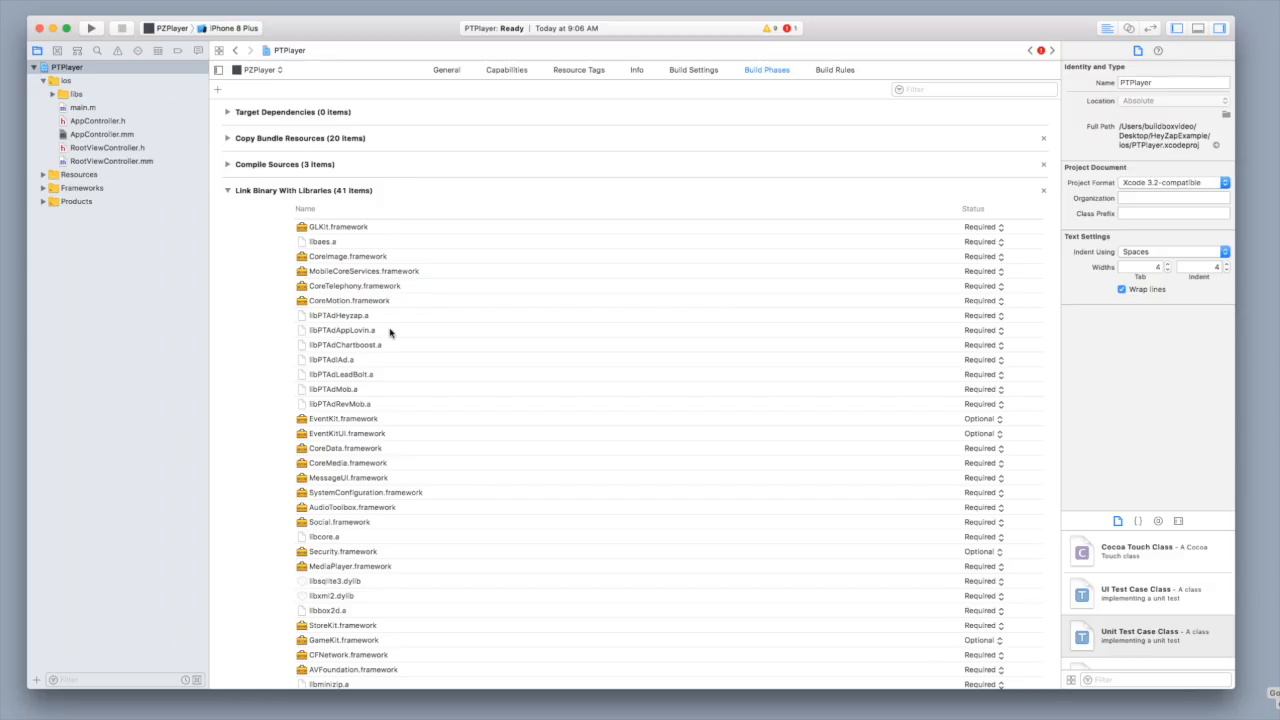
{"action": "scroll", "coordinate": [391, 333], "scroll_direction": "down", "scroll_amount": 8}
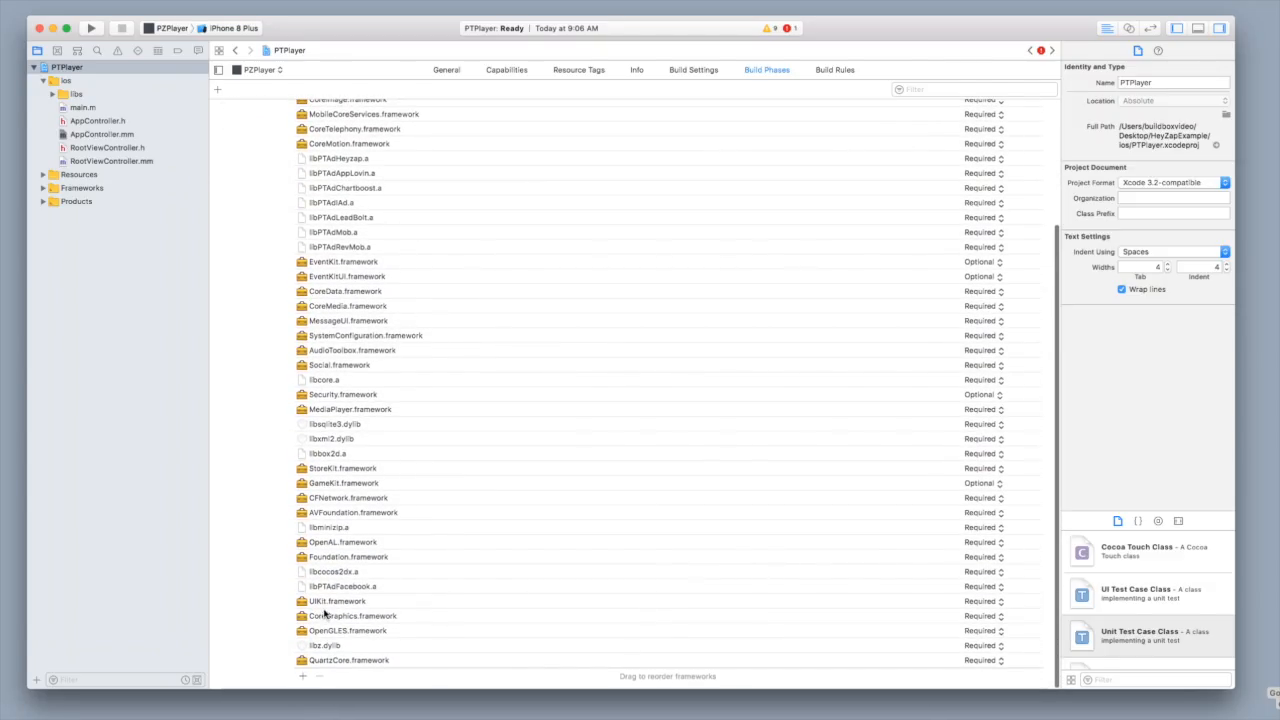
{"action": "left_click", "coordinate": [302, 678]}
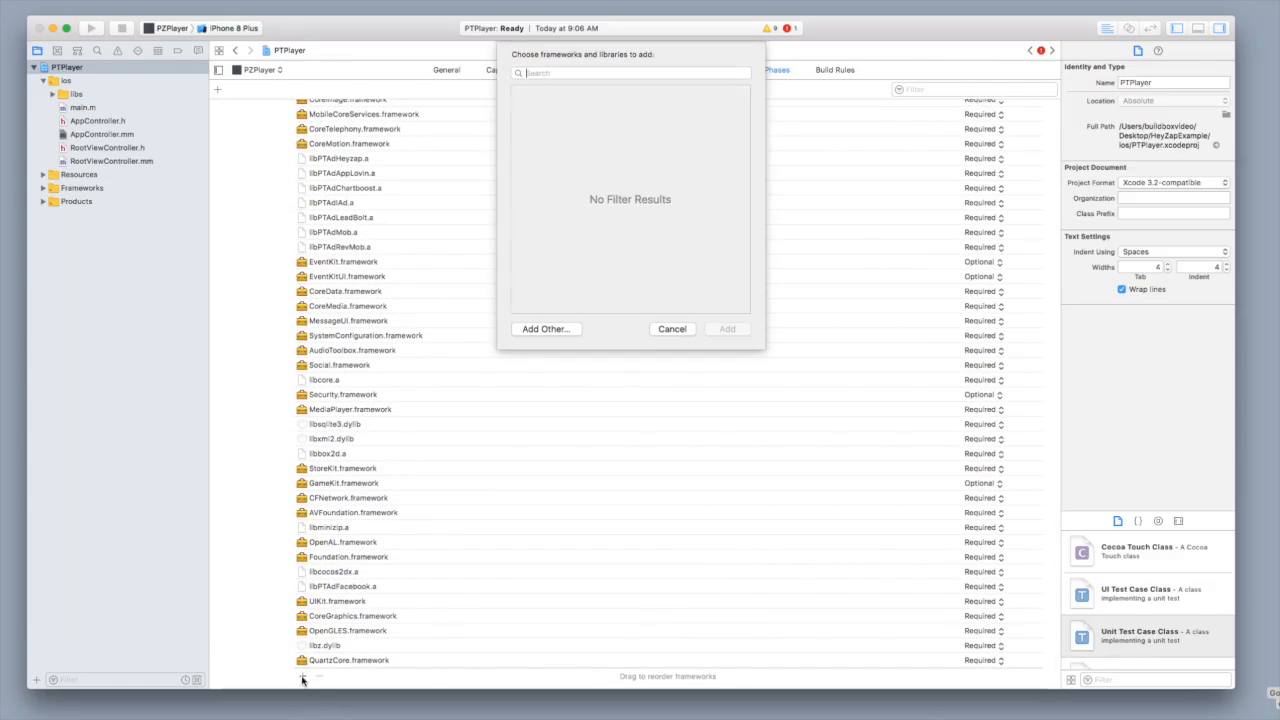
{"action": "left_click", "coordinate": [546, 330]}
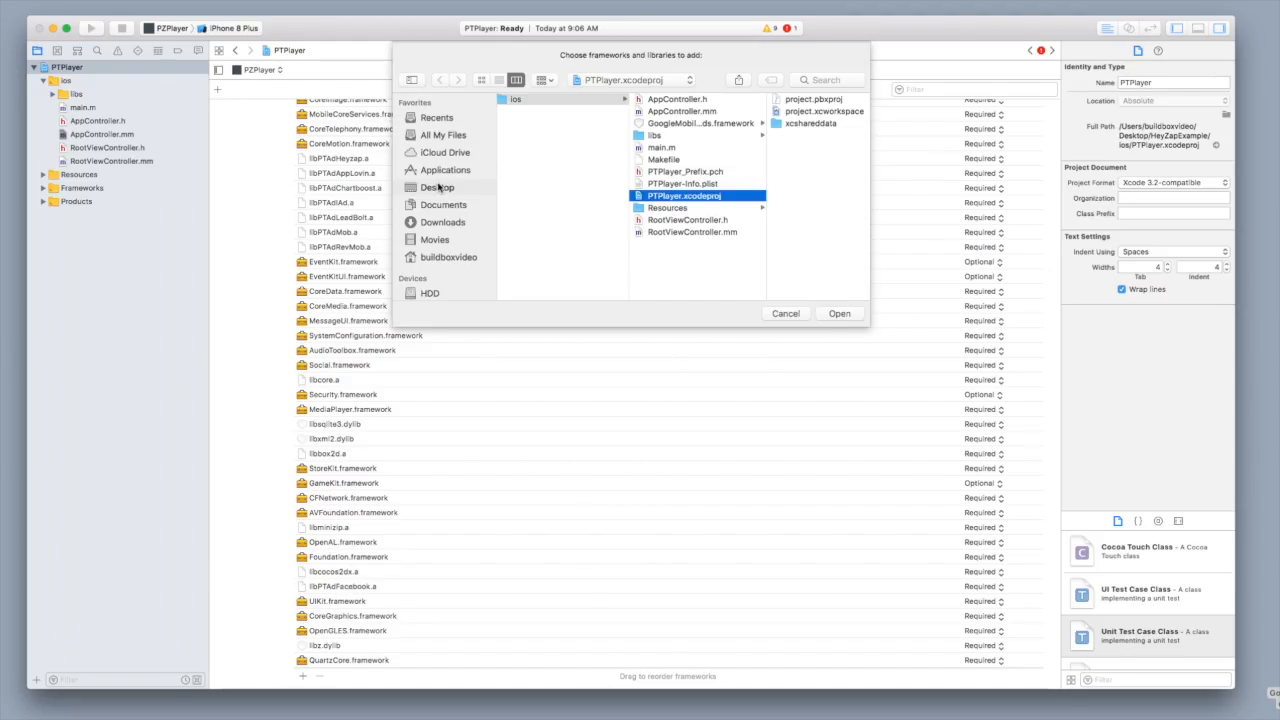
{"action": "left_click", "coordinate": [438, 188]}
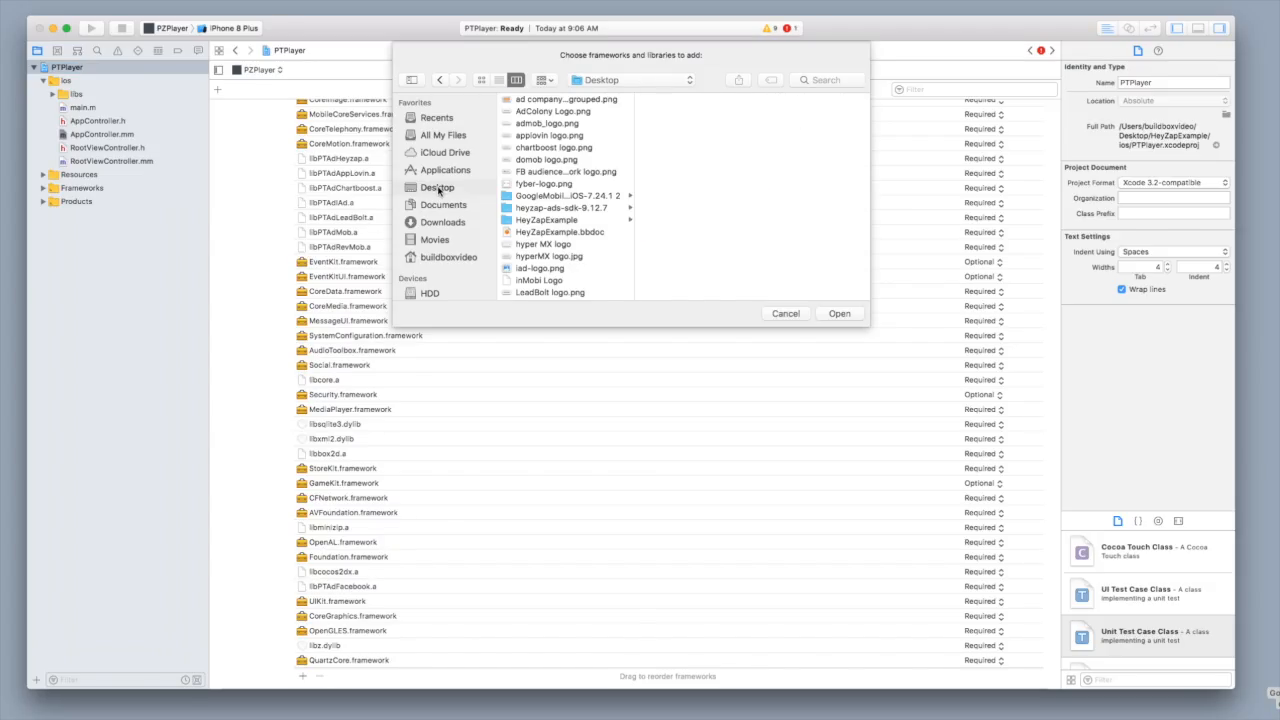
{"action": "left_click", "coordinate": [547, 197]}
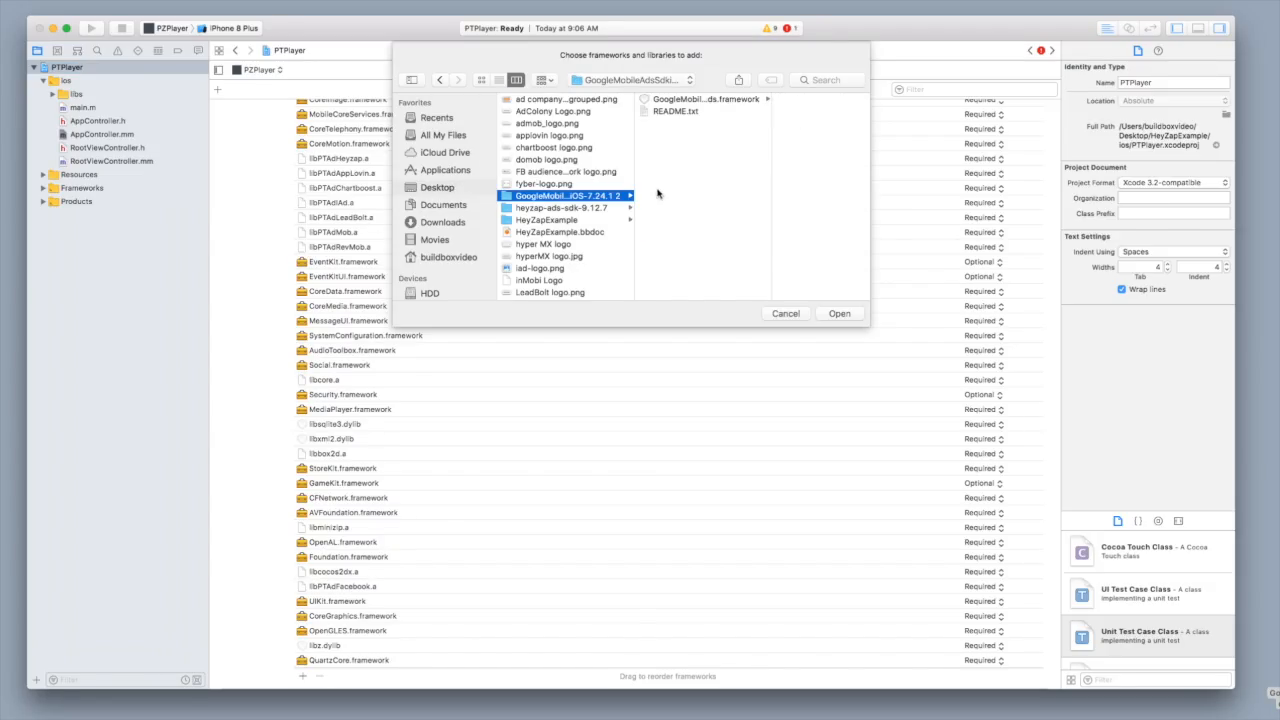
{"action": "left_click", "coordinate": [709, 99]}
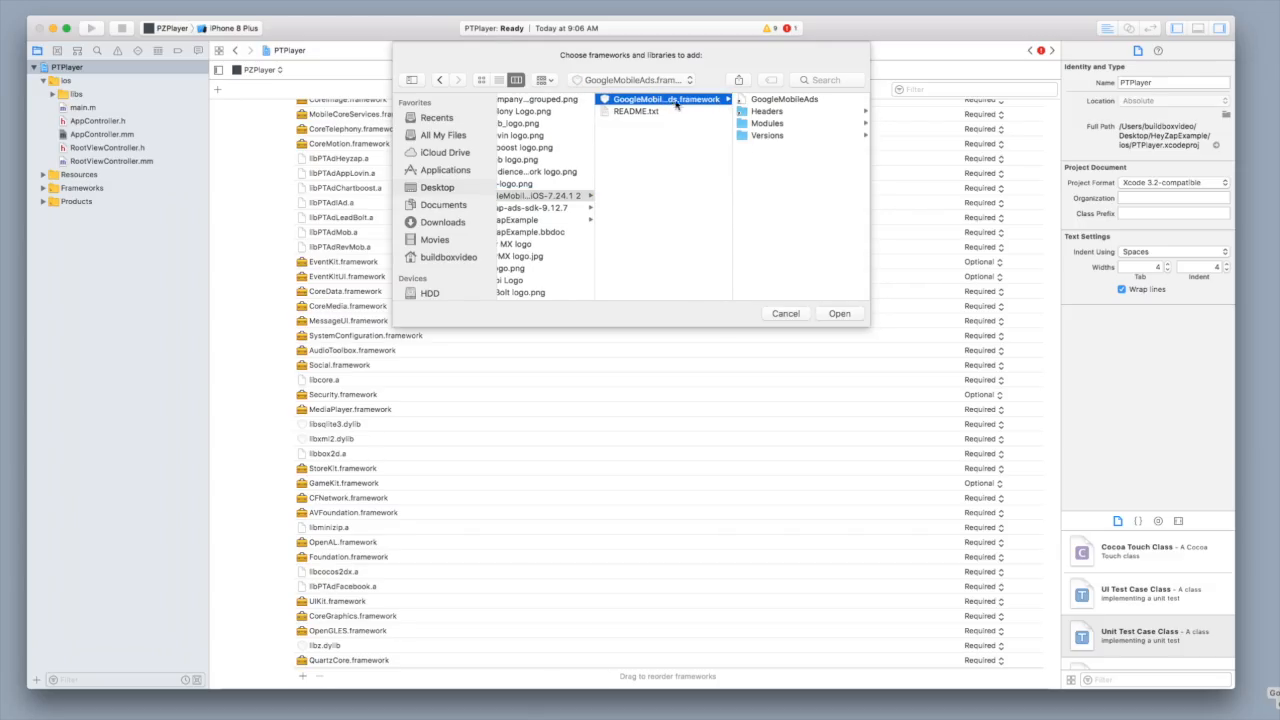
{"action": "left_click", "coordinate": [840, 314]}
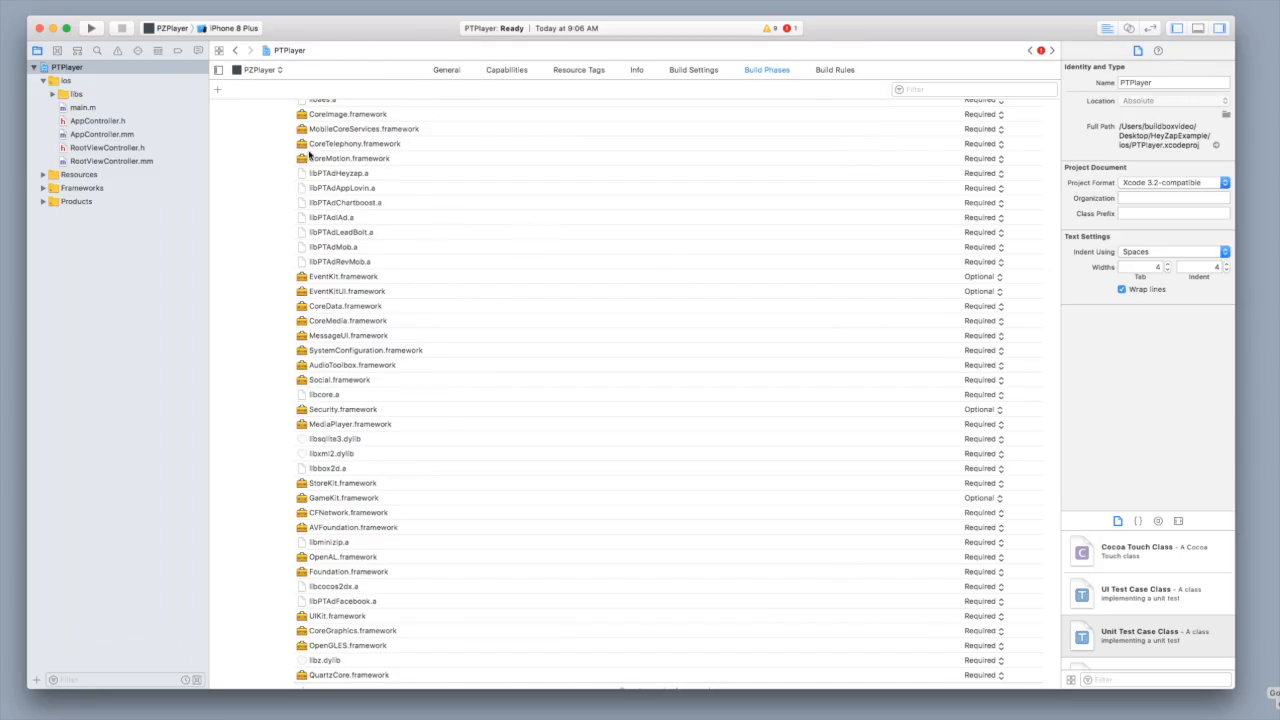
{"action": "scroll", "coordinate": [329, 168], "scroll_direction": "up", "scroll_amount": 5}
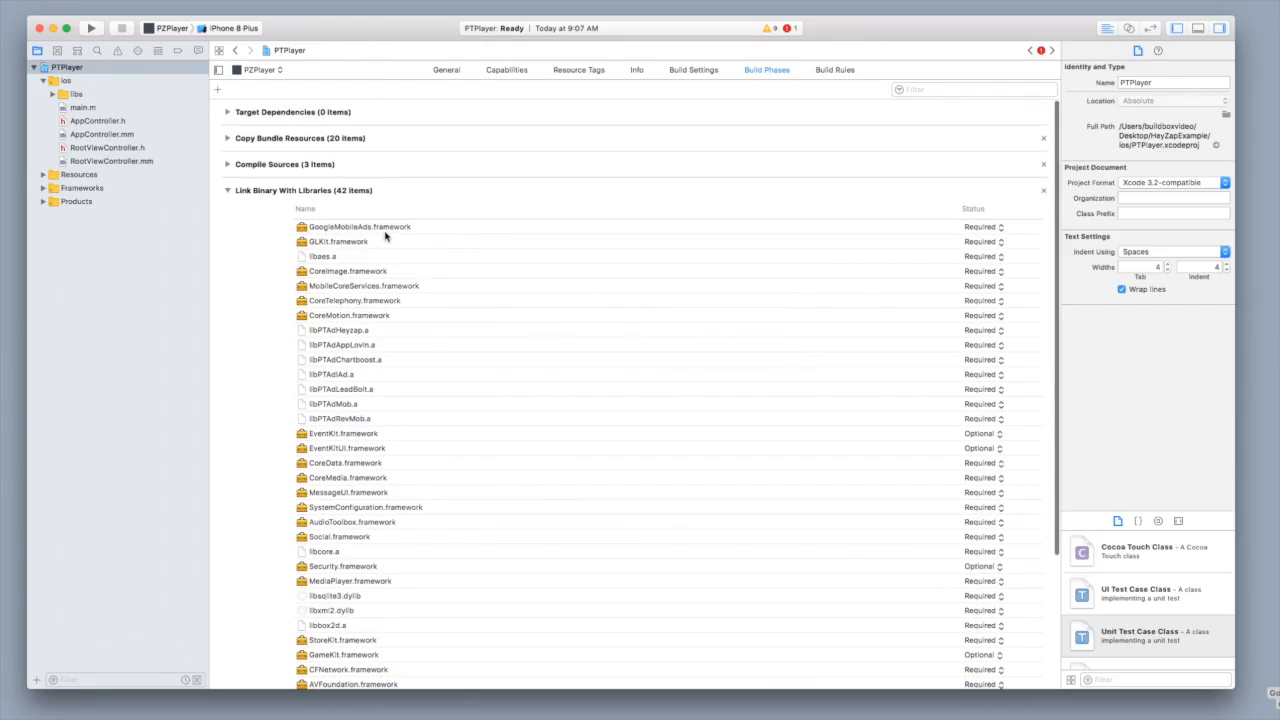
- Add HeyzapAds.framework from Desktop/heyzap-ads-sdk-9.12.7/ios-sdk to Link Binary With Libraries
{"action": "scroll", "coordinate": [380, 349], "scroll_direction": "down", "scroll_amount": 5}
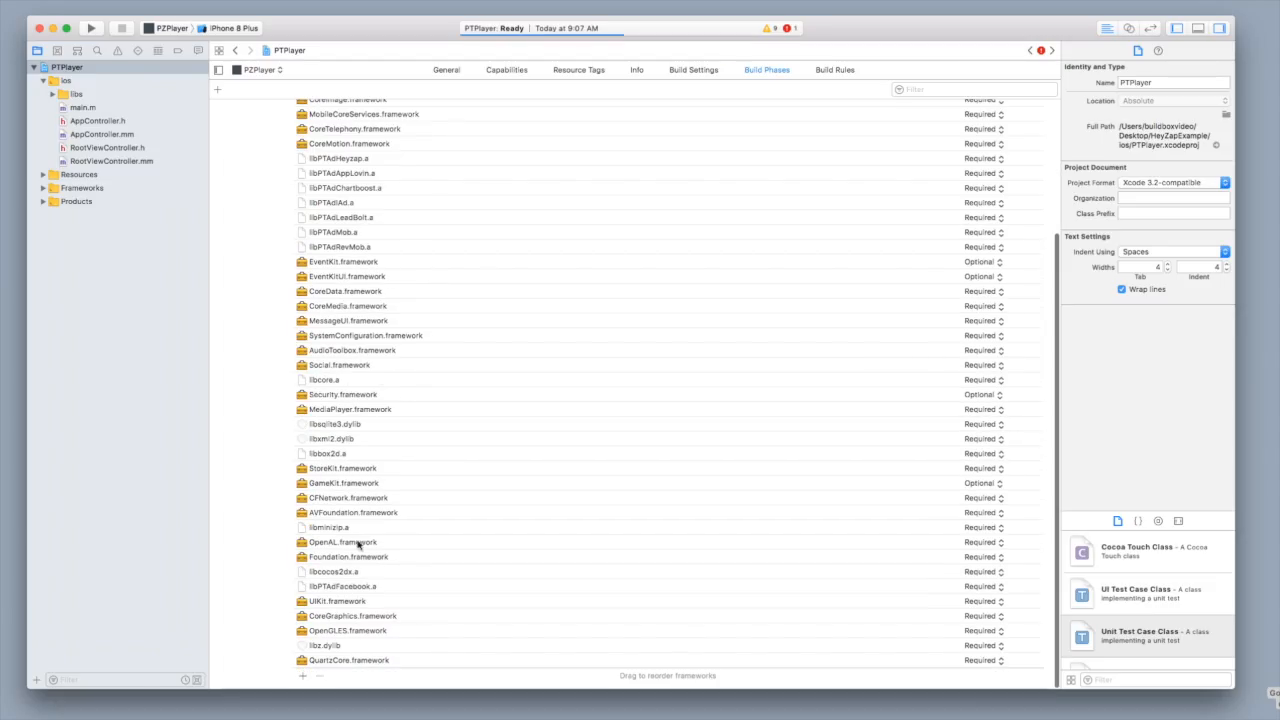
{"action": "left_click", "coordinate": [302, 678]}
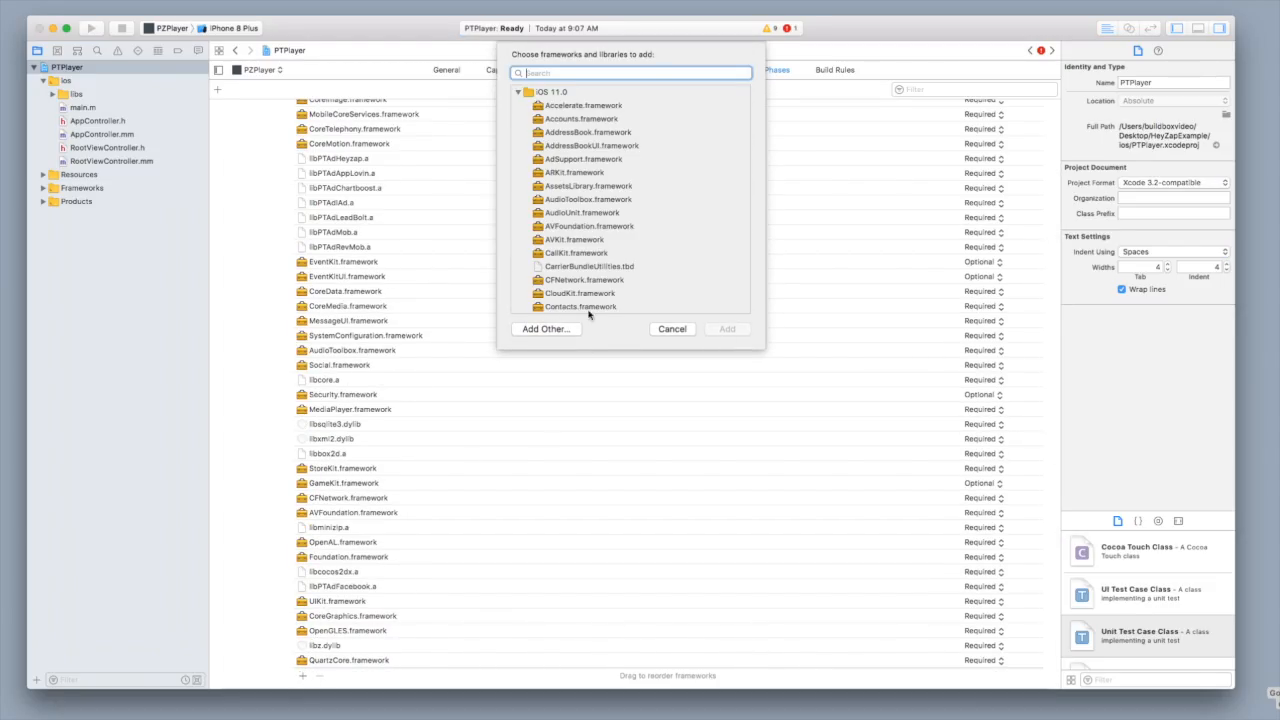
{"action": "left_click", "coordinate": [558, 330]}
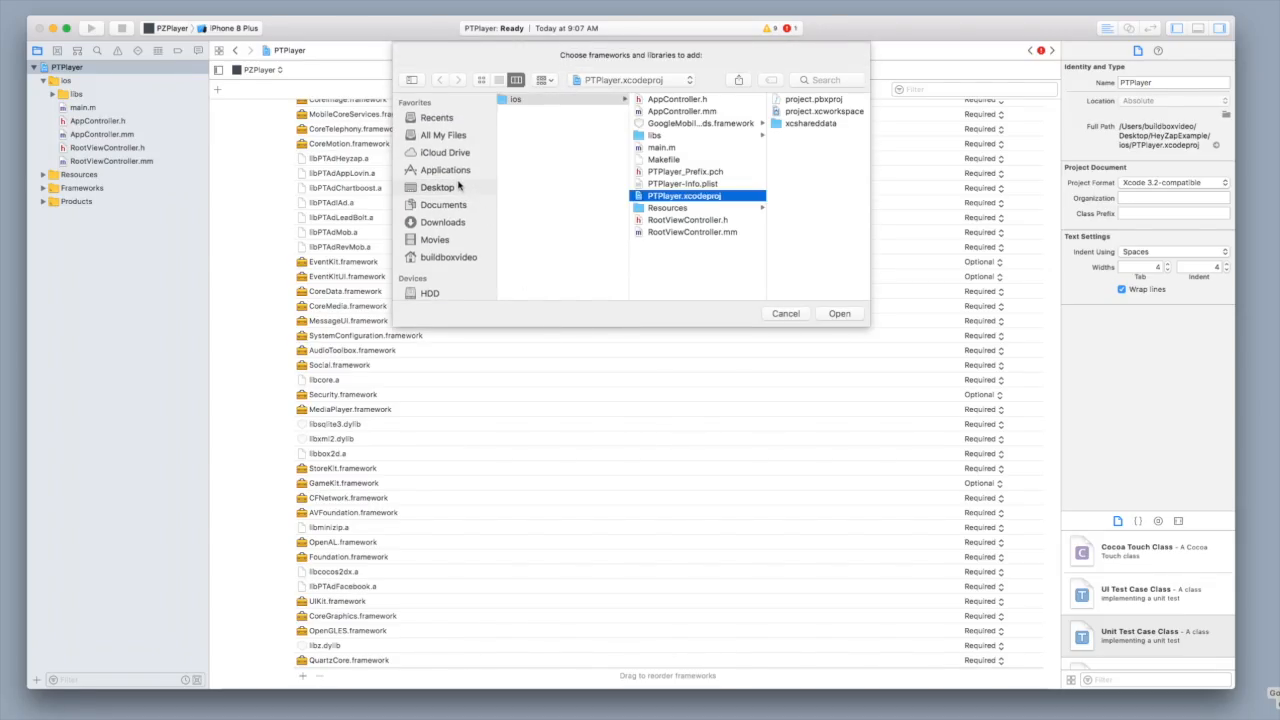
{"action": "left_click", "coordinate": [455, 187]}
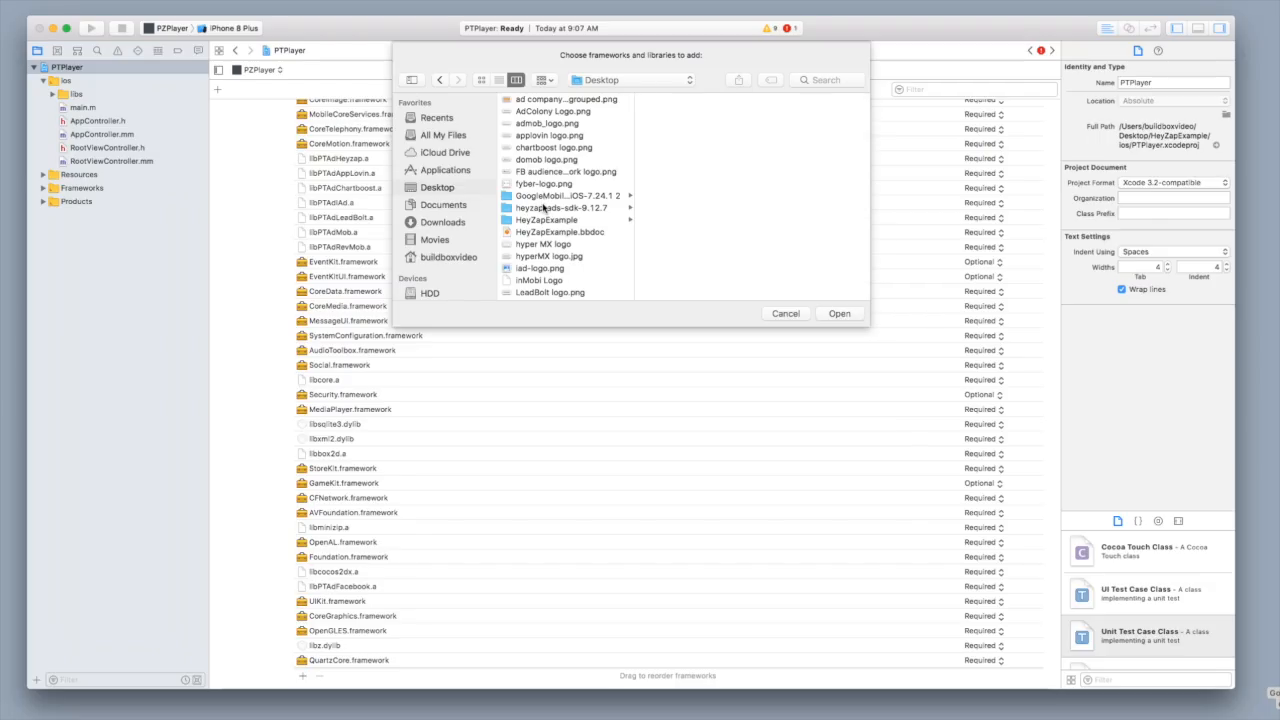
{"action": "left_click", "coordinate": [545, 207]}
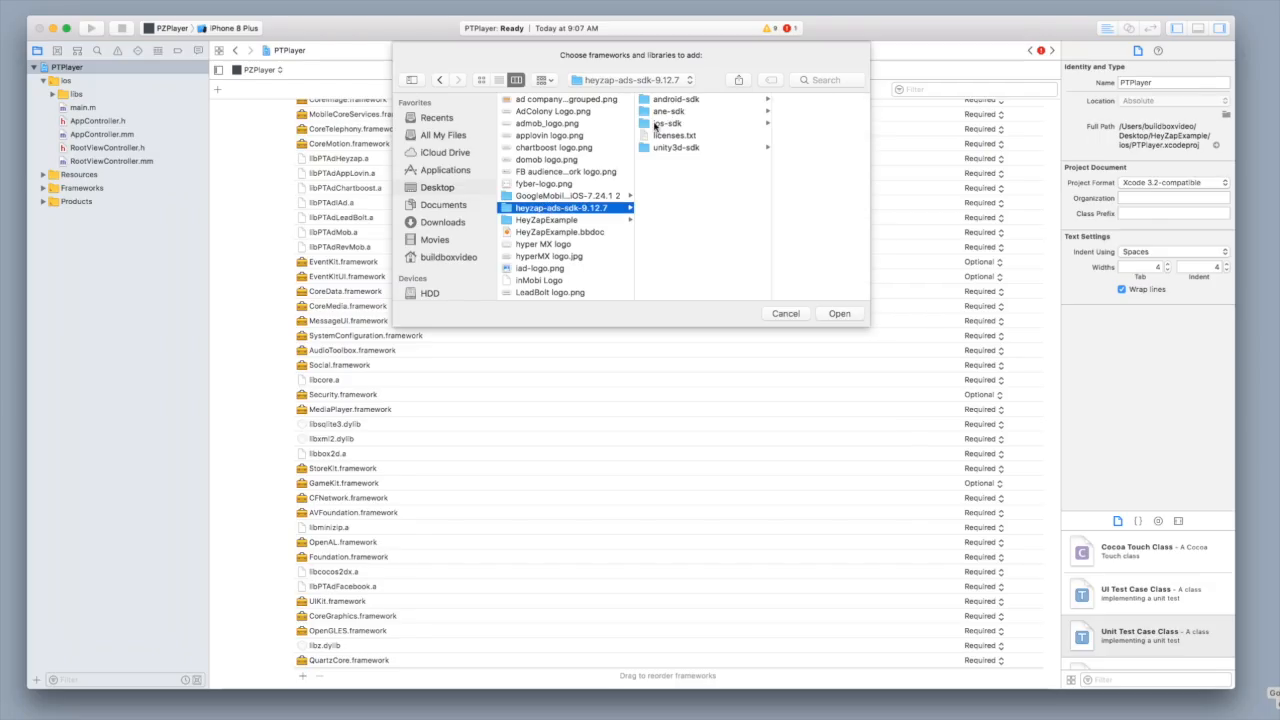
{"action": "left_click", "coordinate": [662, 123]}
{"action": "left_click", "coordinate": [772, 100]}
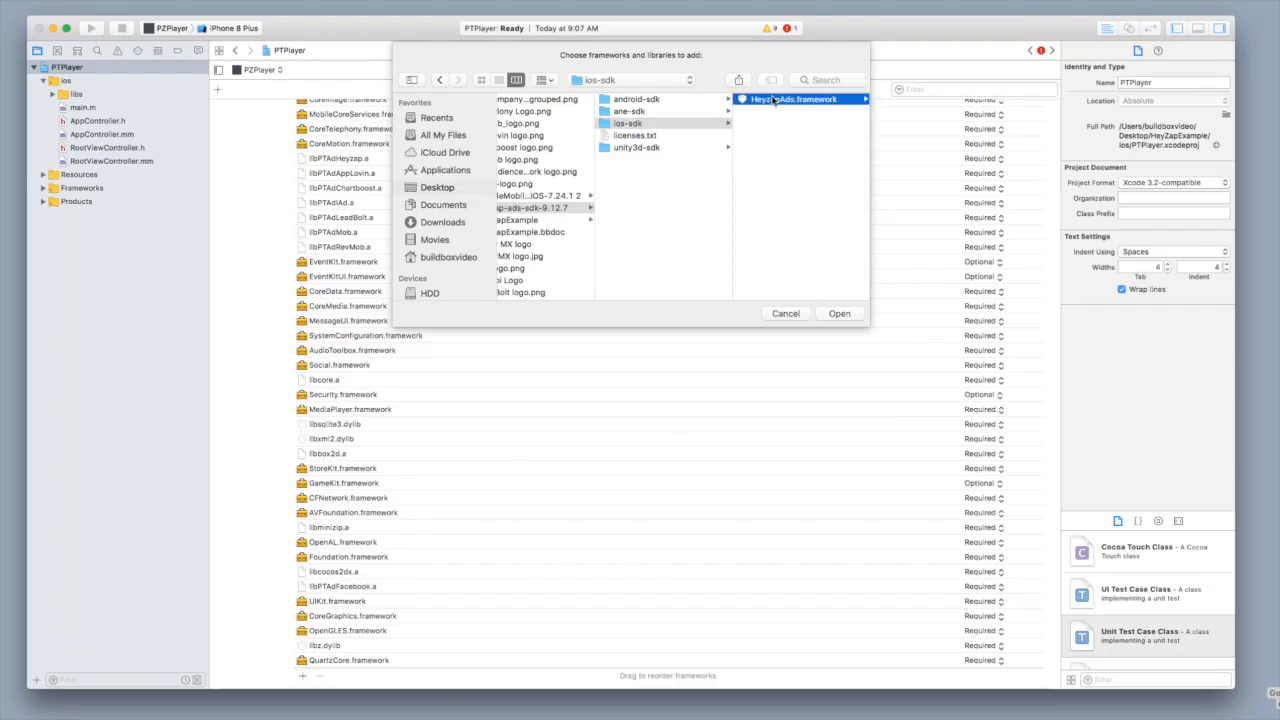
{"action": "left_click", "coordinate": [838, 314]}
{"action": "scroll", "coordinate": [465, 246], "scroll_direction": "up", "scroll_amount": 1}
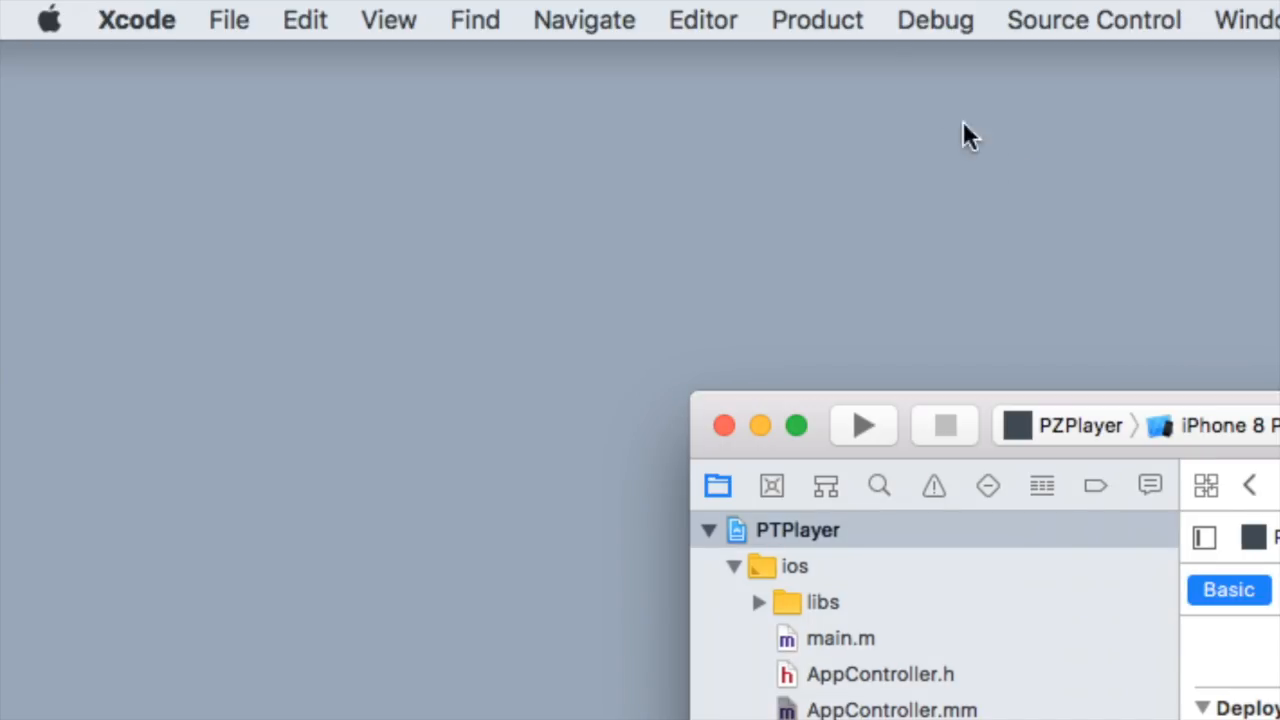
{"action": "left_click", "coordinate": [816, 20]}
- Run Product > Clean, then Product > Build, until PZPlayer builds successfully with only warnings
{"action": "left_click", "coordinate": [842, 382]}
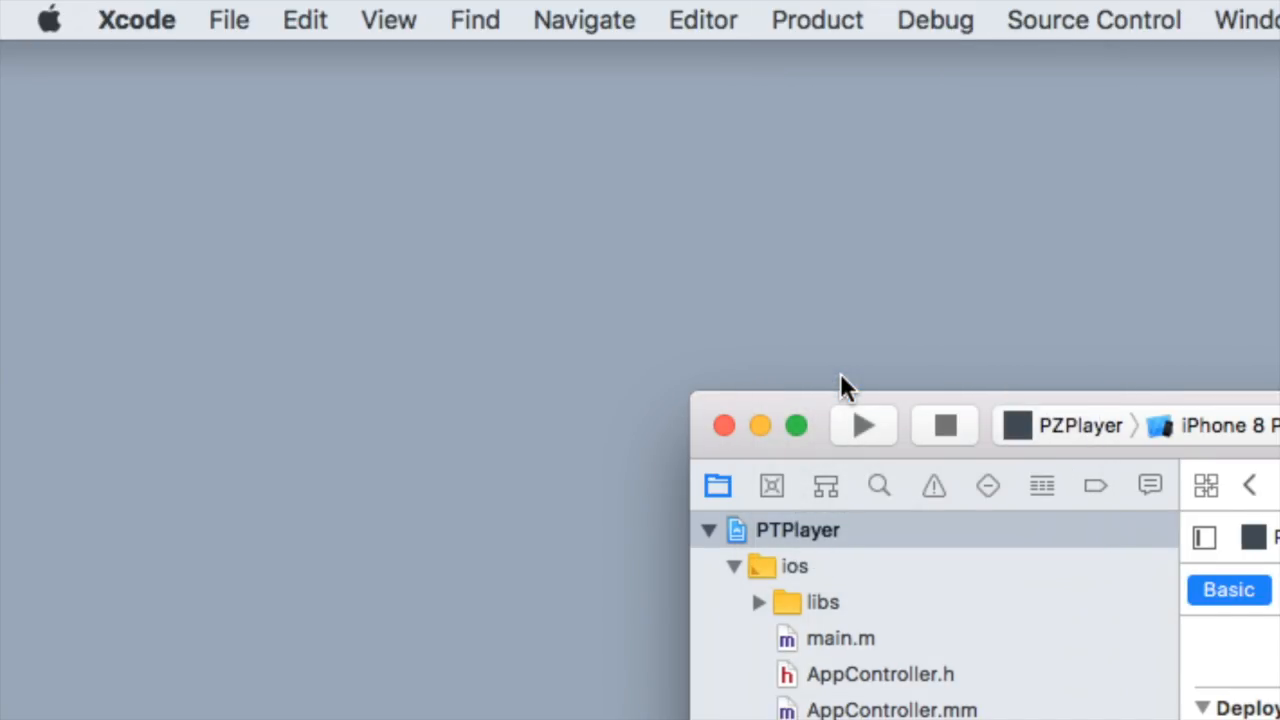
{"action": "left_click", "coordinate": [945, 20]}
{"action": "mouse_move", "coordinate": [809, 17]}
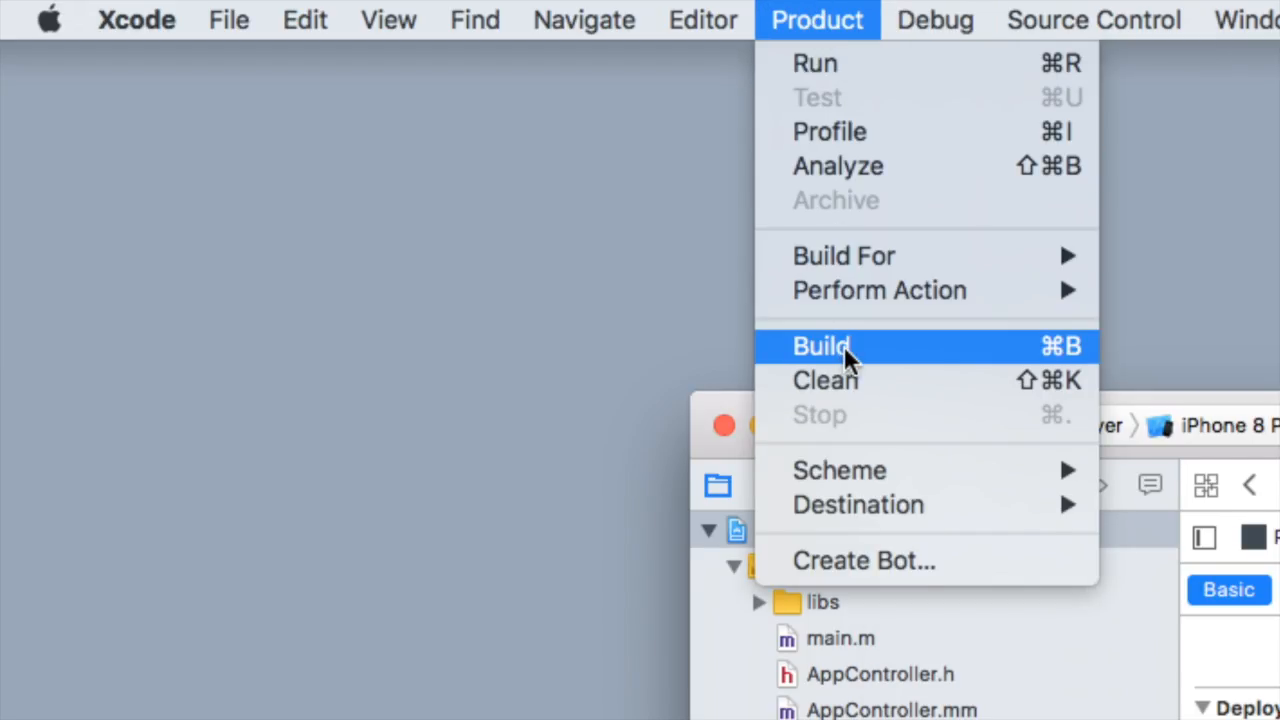
{"action": "left_click", "coordinate": [844, 346]}
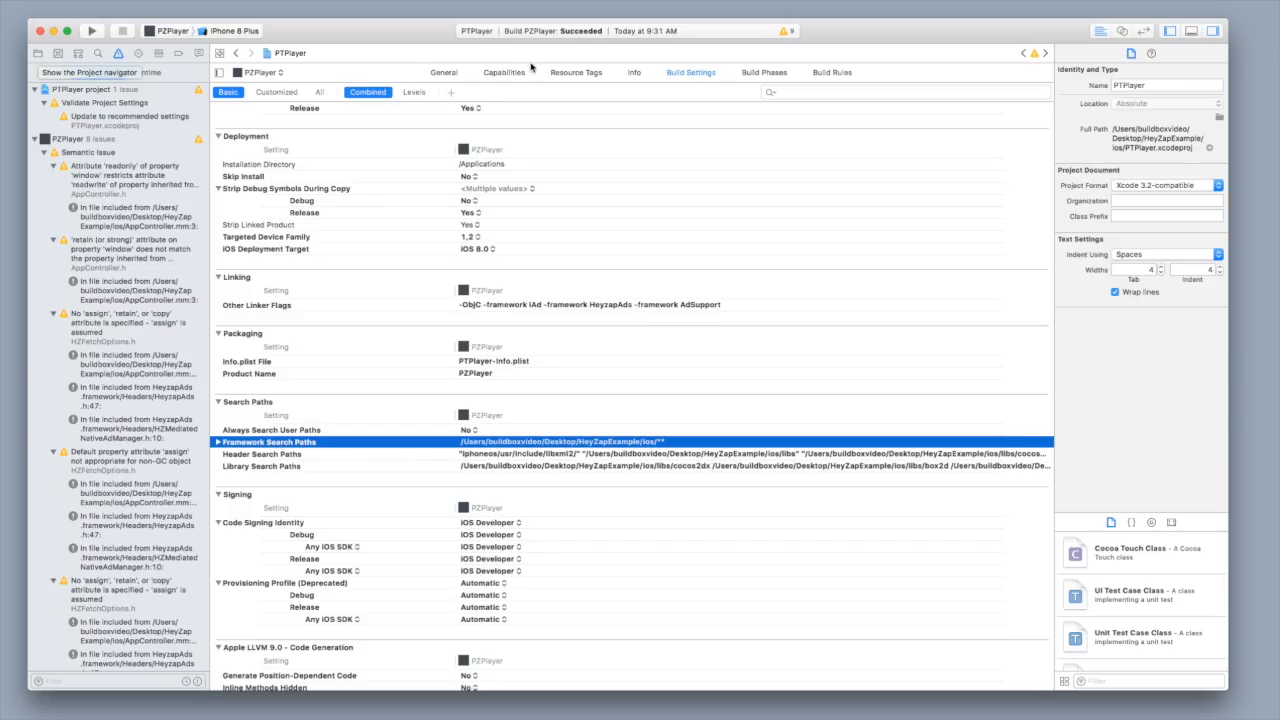
{"action": "left_click", "coordinate": [443, 73]}
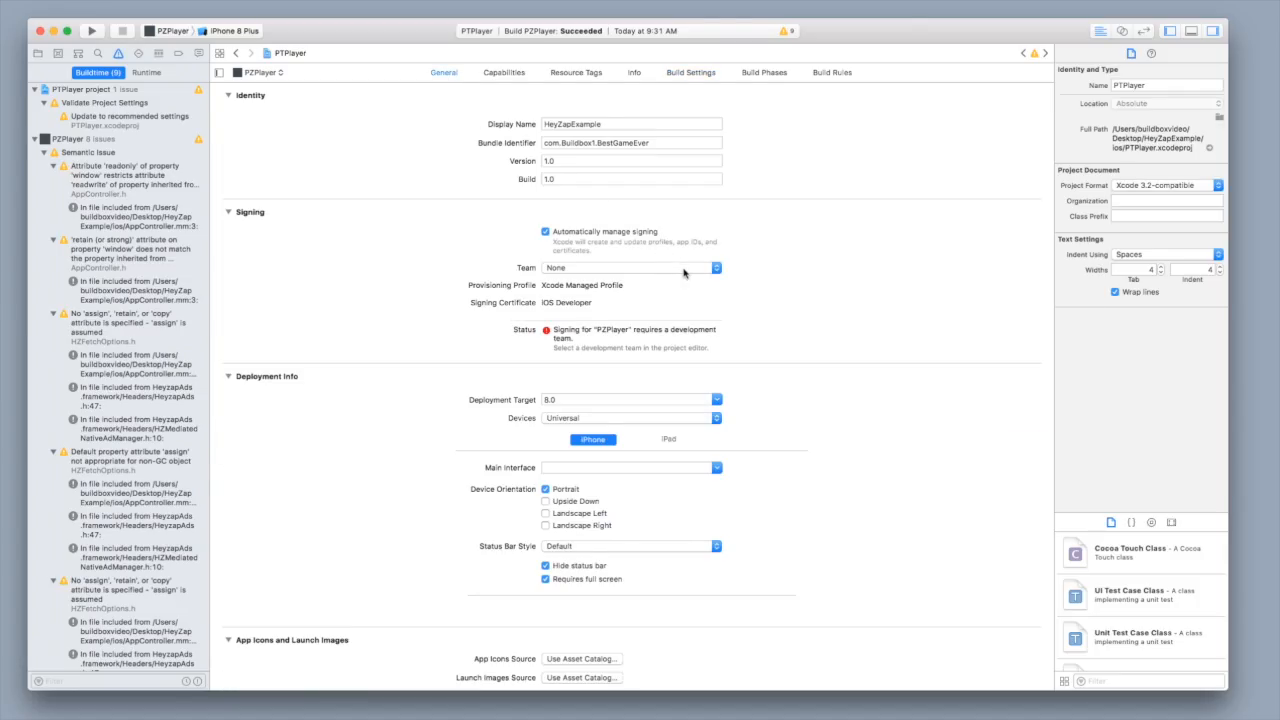
- Add libc++.tbd to the target's Linked Frameworks and Libraries in General settings
{"action": "scroll", "coordinate": [682, 285], "scroll_direction": "down", "scroll_amount": 5}
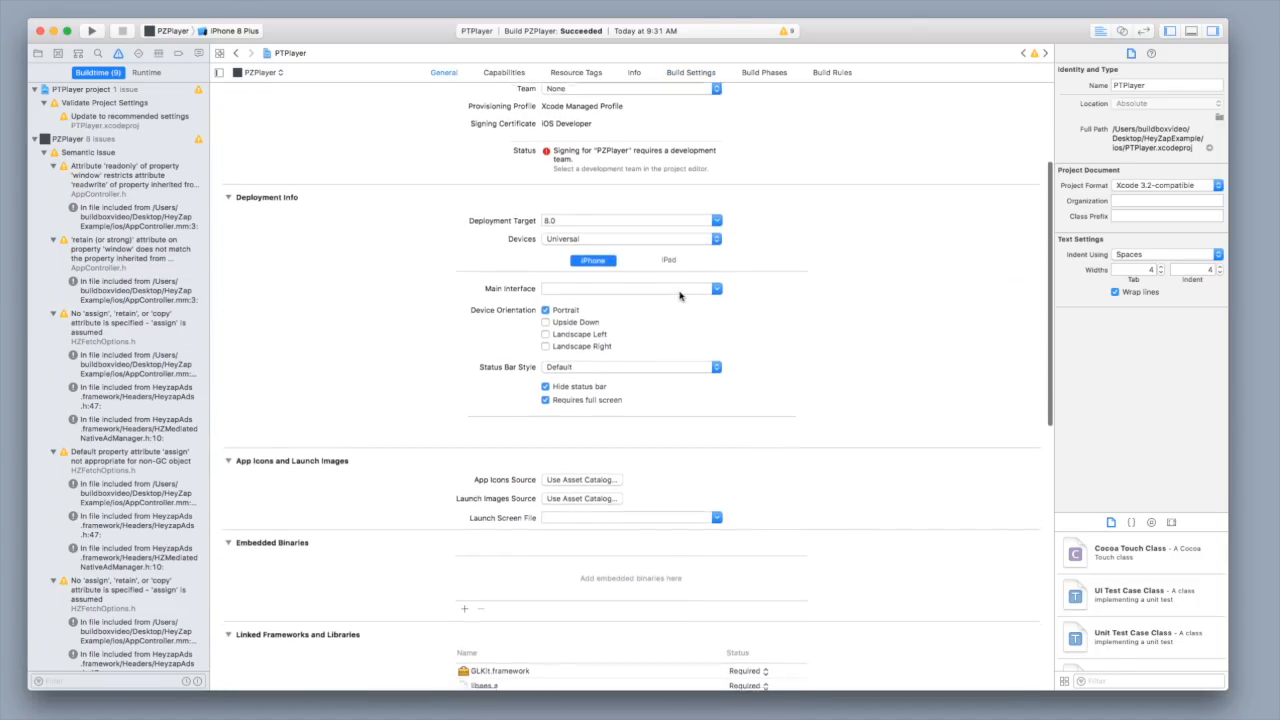
{"action": "scroll", "coordinate": [679, 296], "scroll_direction": "down", "scroll_amount": 10}
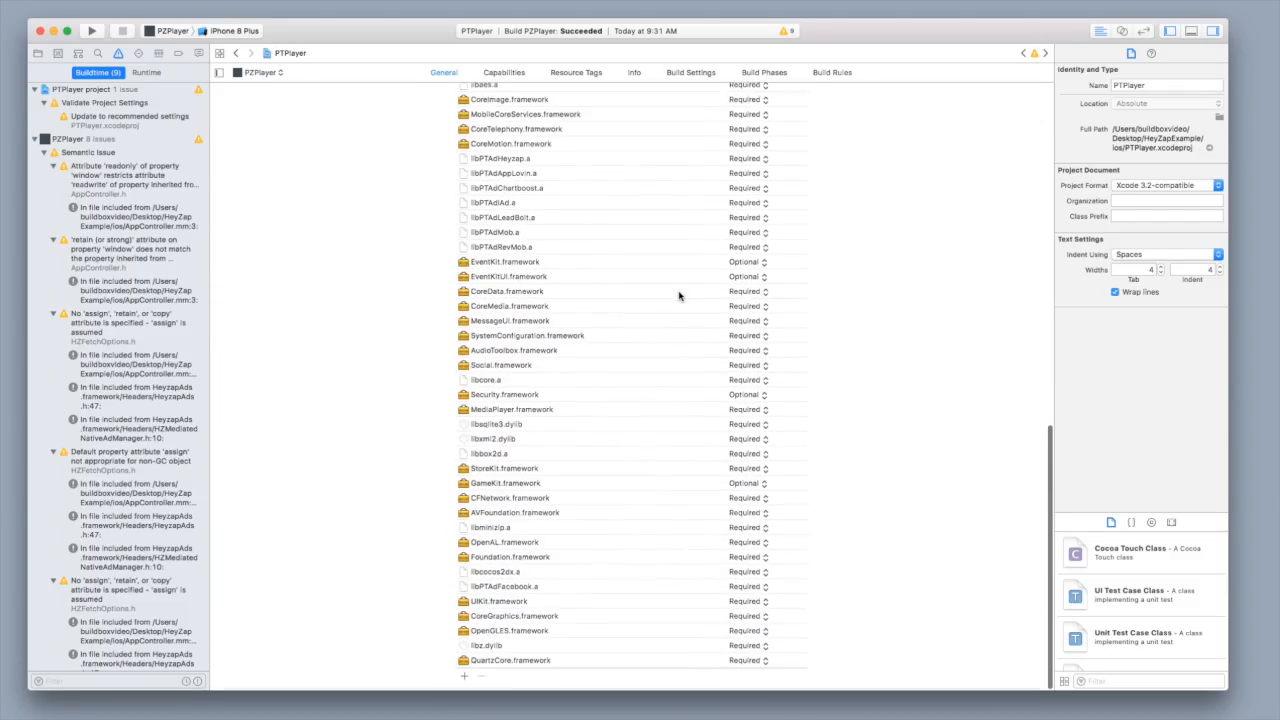
{"action": "left_click", "coordinate": [464, 680]}
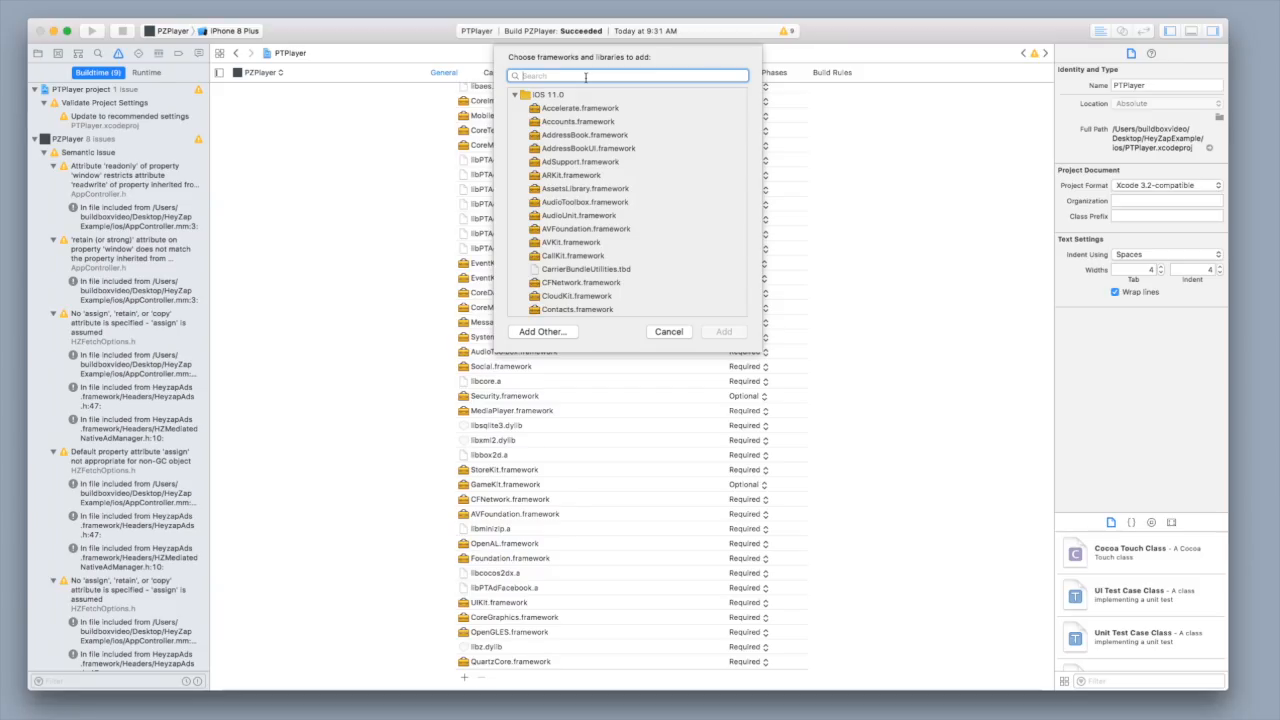
{"action": "type", "text": "libc++"}
{"action": "left_click", "coordinate": [559, 122]}
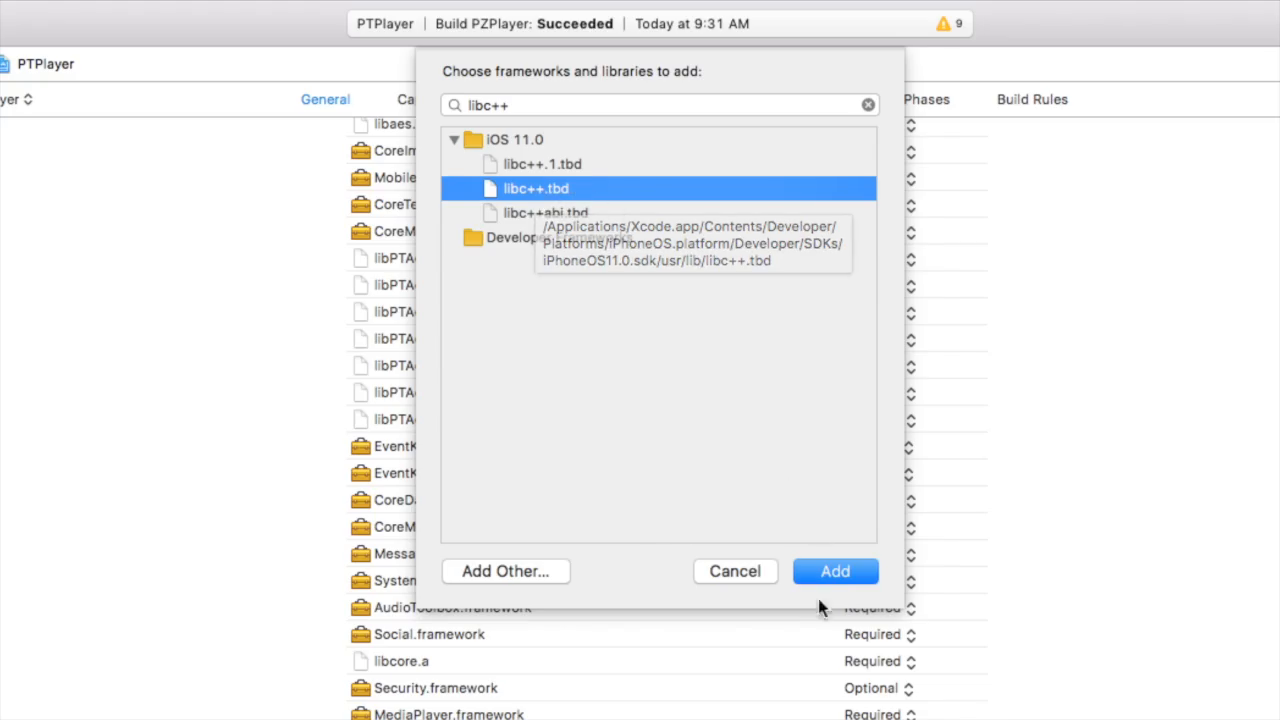
{"action": "left_click", "coordinate": [830, 571]}
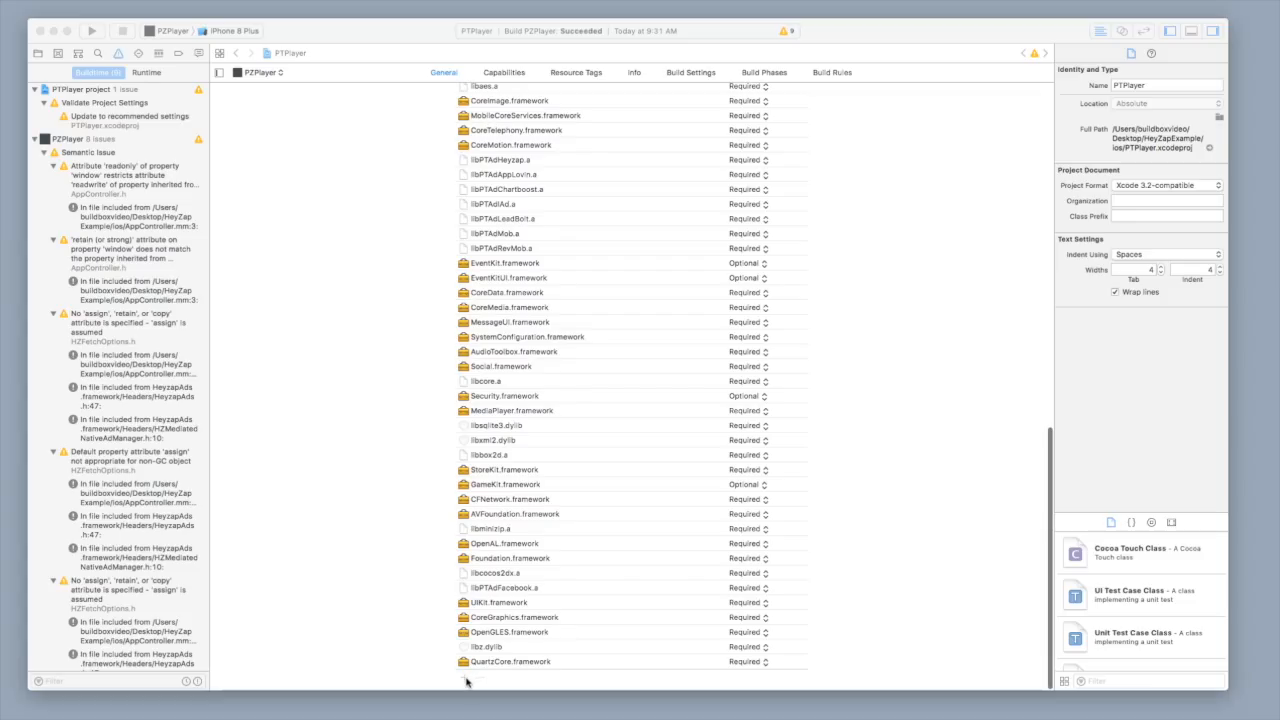
- Also link the libxml2.tbd and libz.tbd system libraries to the target
{"action": "left_click", "coordinate": [466, 681]}
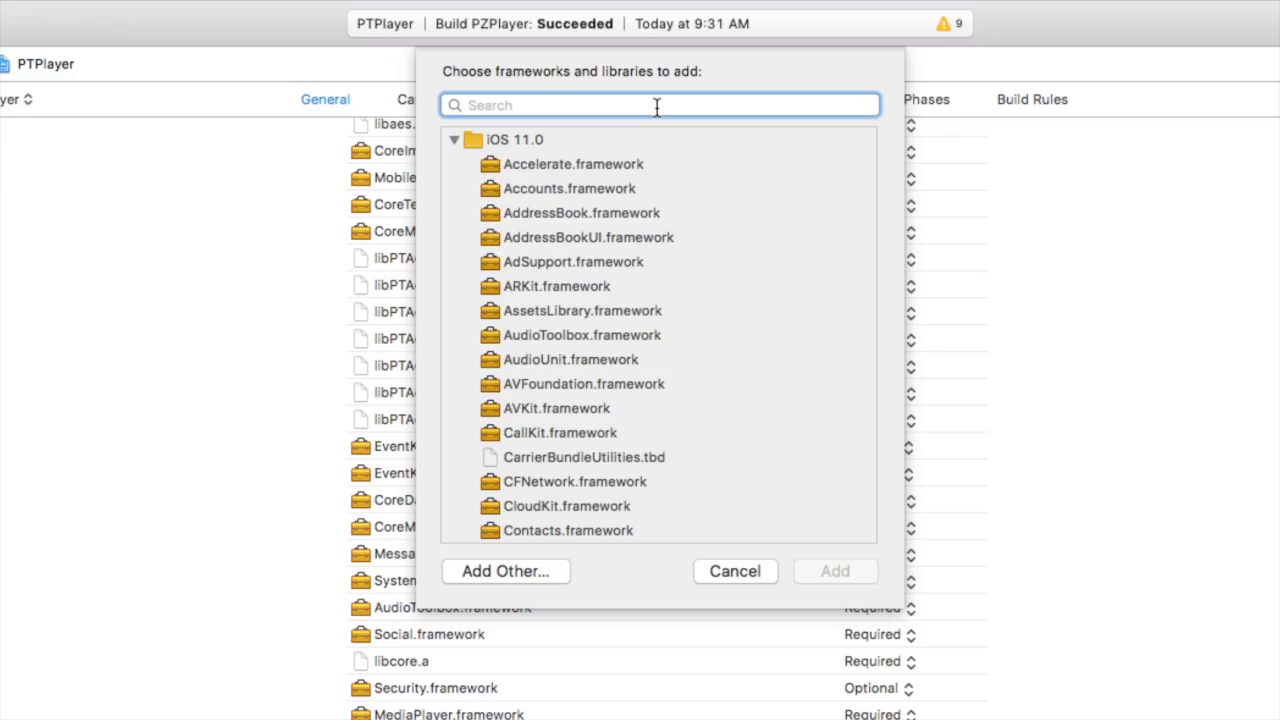
{"action": "type", "text": "libxml2"}
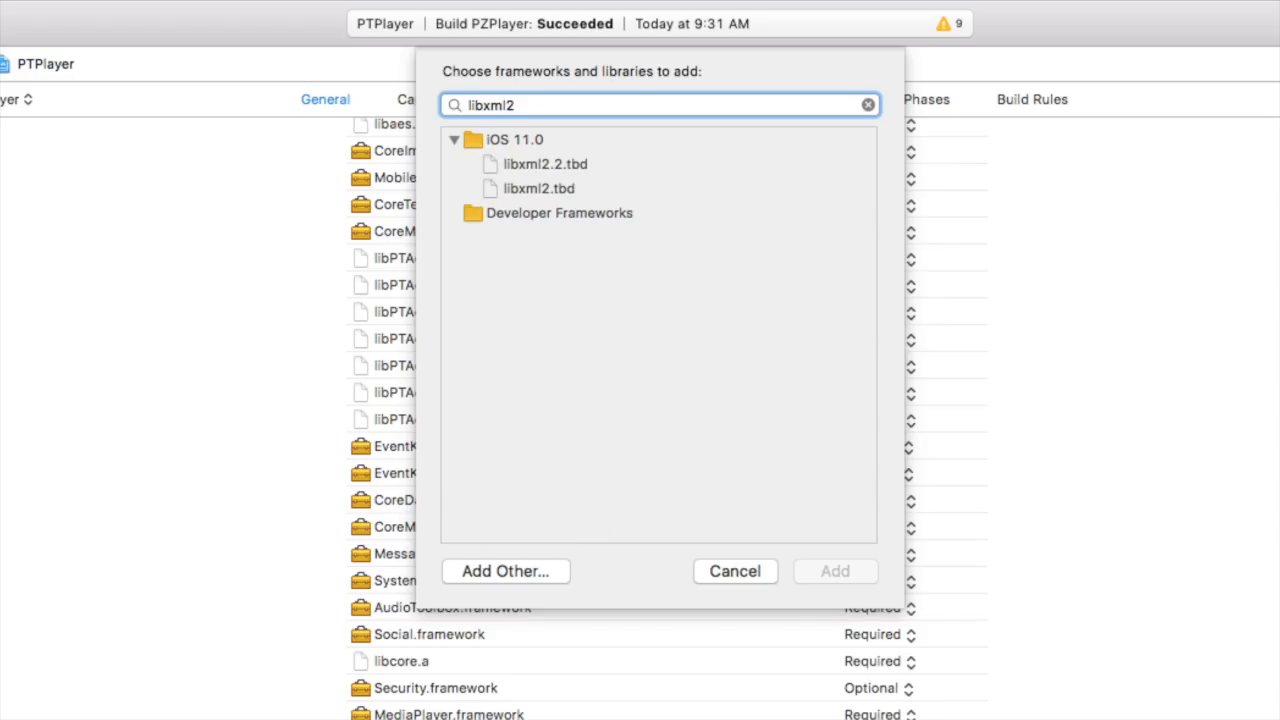
{"action": "left_click", "coordinate": [550, 188]}
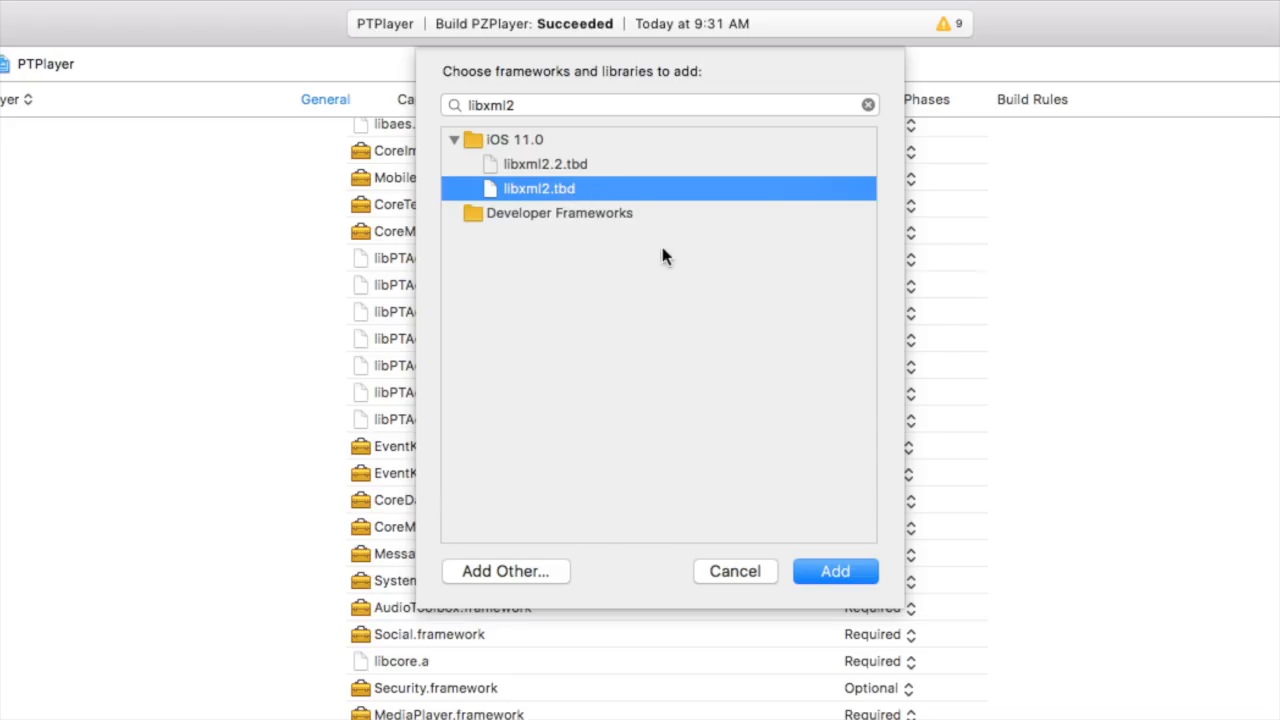
{"action": "left_click", "coordinate": [836, 572]}
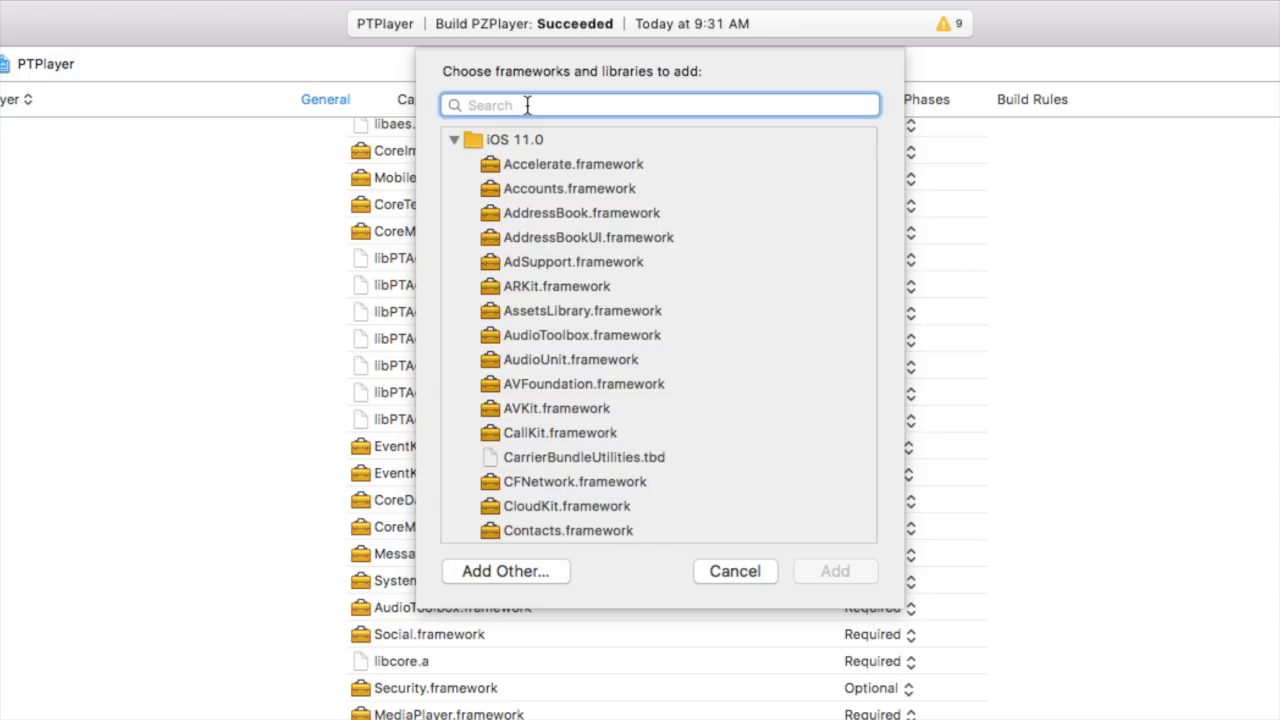
{"action": "type", "text": "libz"}
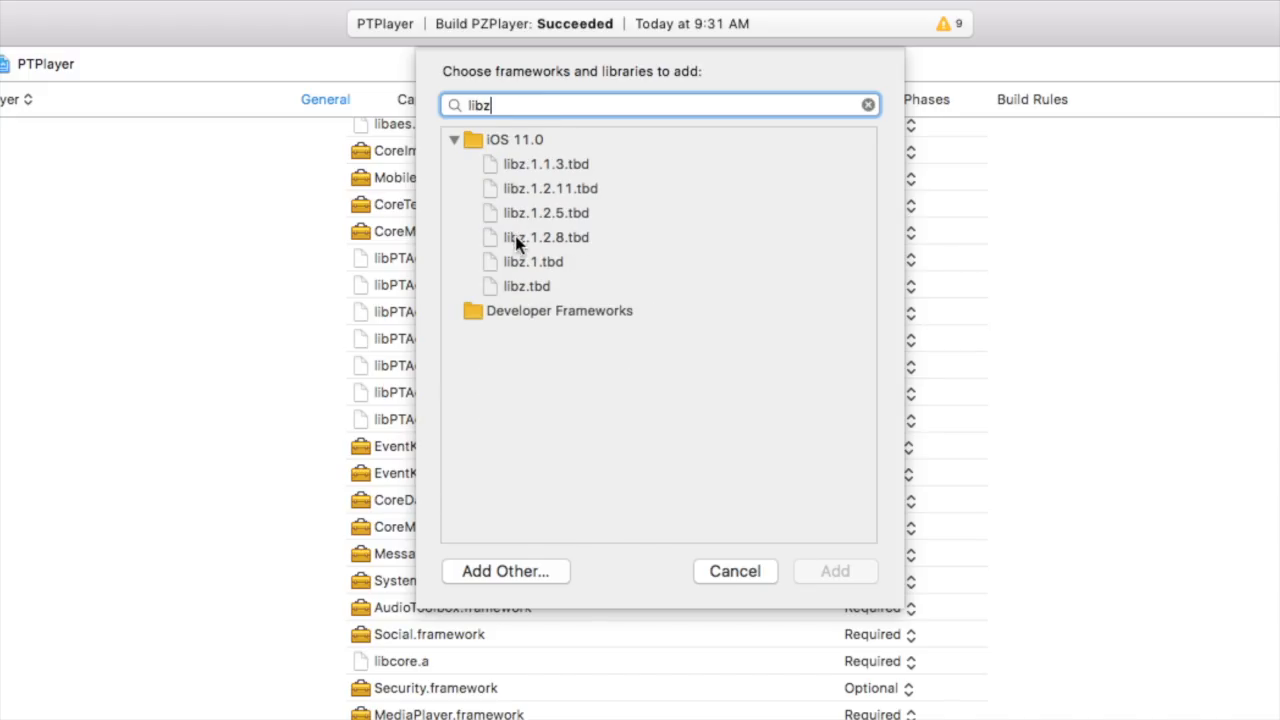
{"action": "left_click", "coordinate": [516, 288]}
{"action": "left_click", "coordinate": [830, 573]}
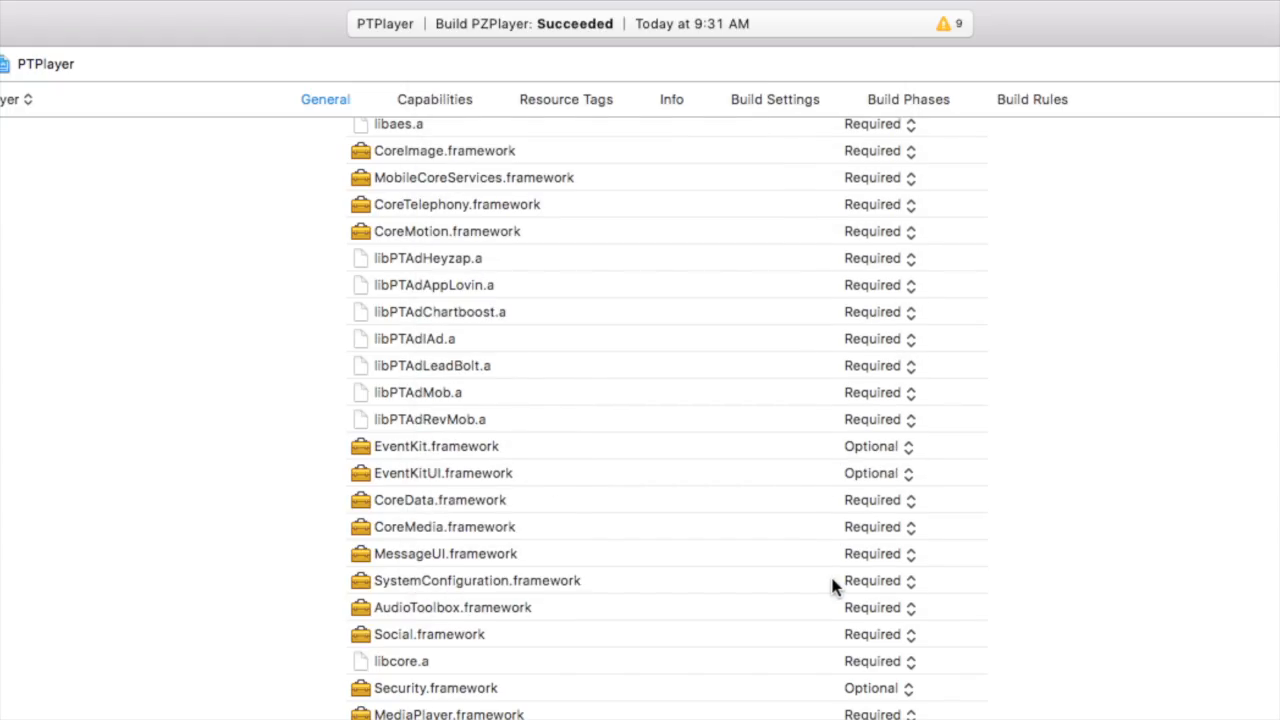
{"action": "scroll", "coordinate": [691, 331], "scroll_direction": "up", "scroll_amount": 10}
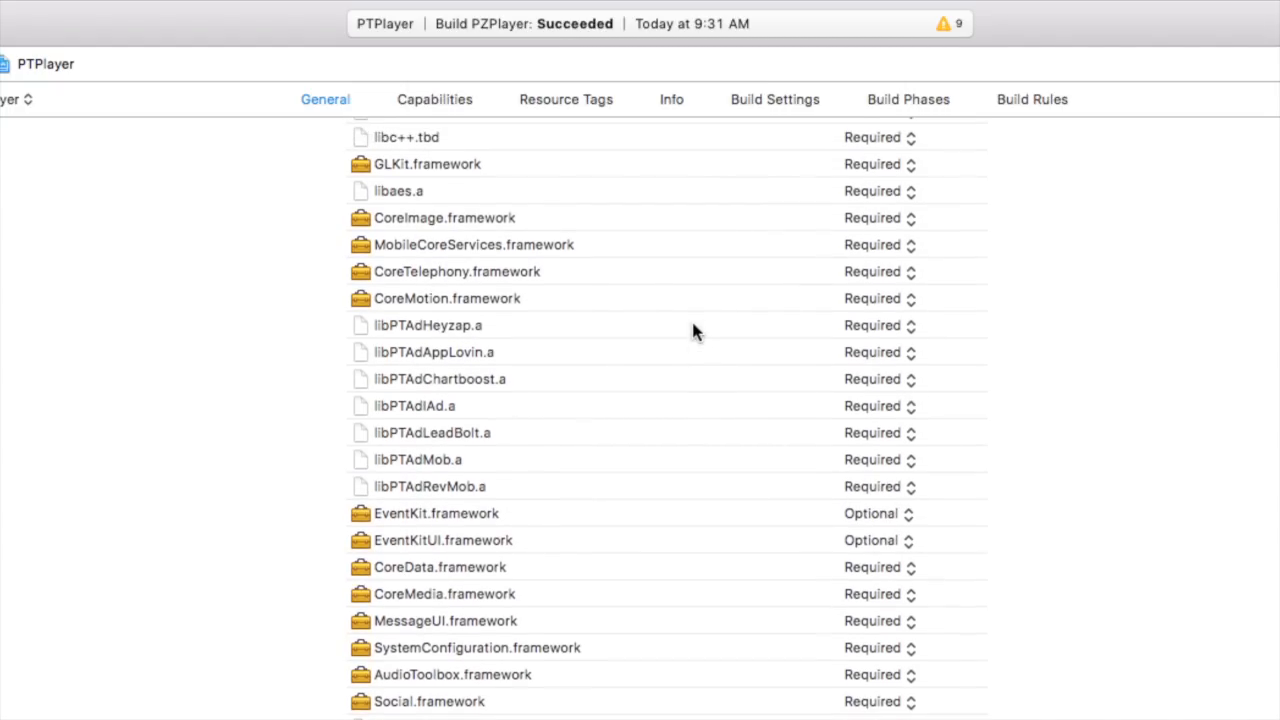
{"action": "scroll", "coordinate": [538, 446], "scroll_direction": "down", "scroll_amount": 1}
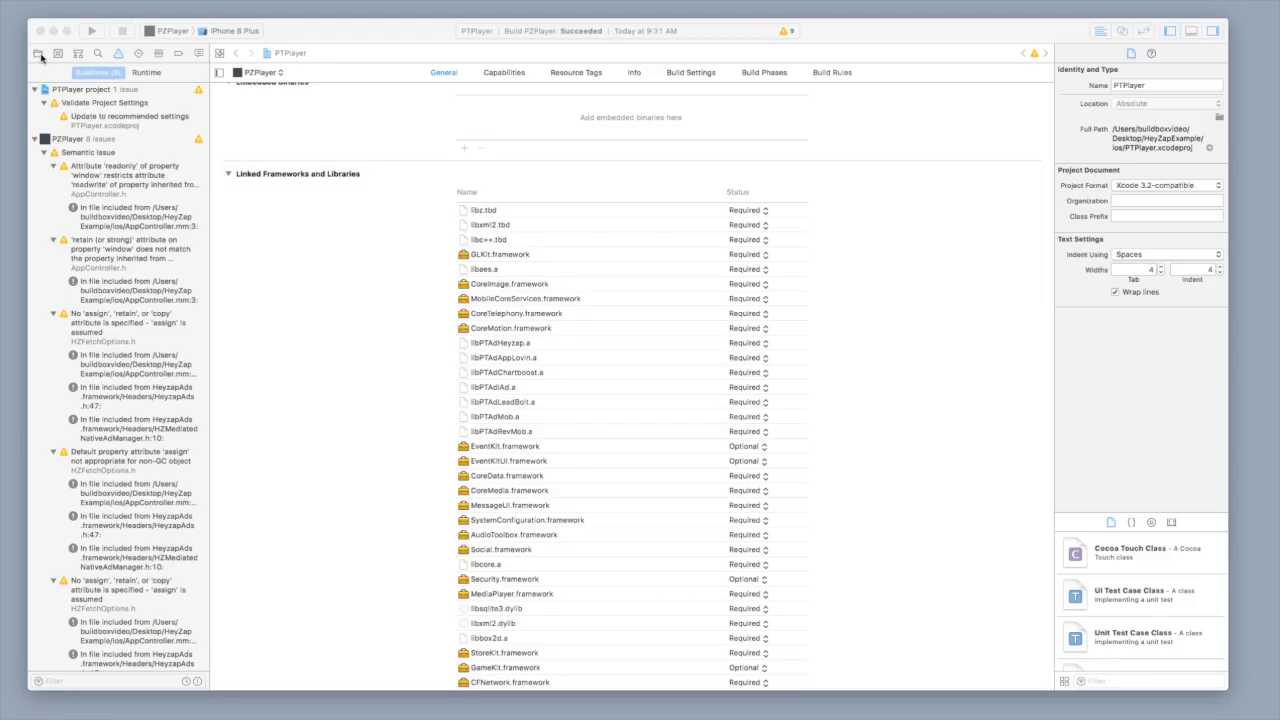
{"action": "left_click", "coordinate": [39, 54]}
- Open AppController.mm and insert blank lines at the top of didFinishLaunchingWithOptions
{"action": "left_click", "coordinate": [39, 54]}
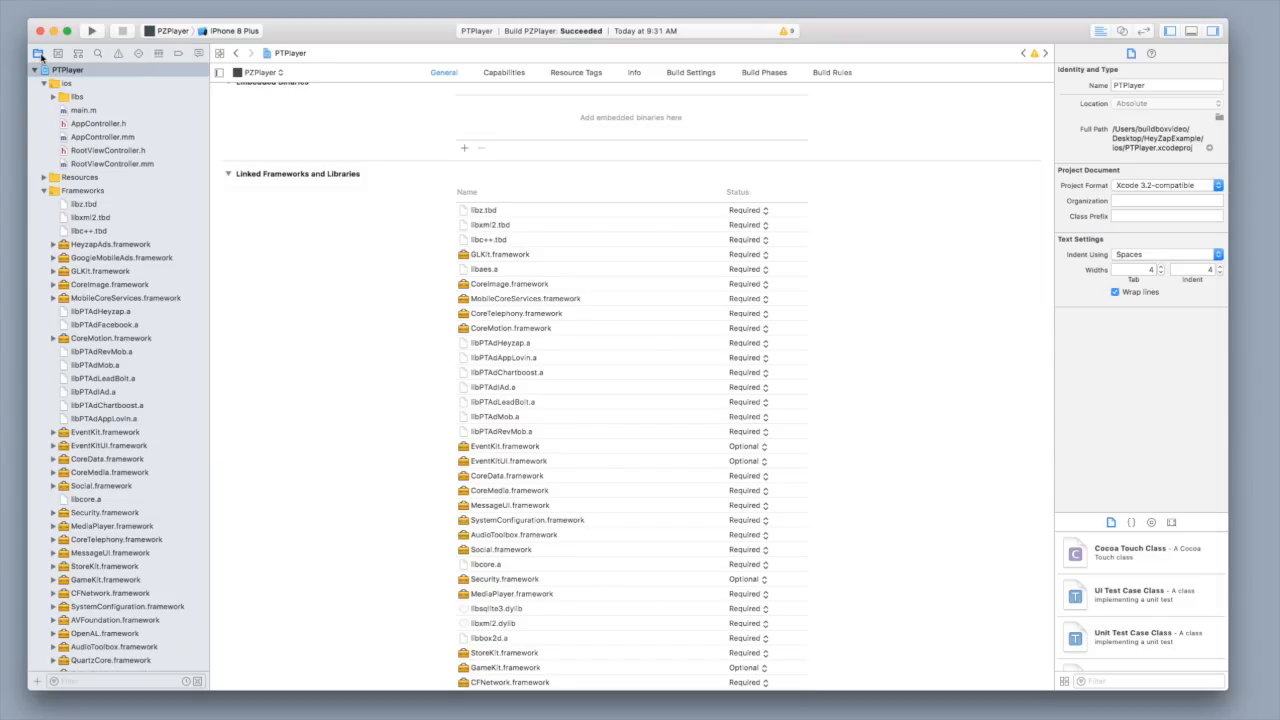
{"action": "left_click", "coordinate": [103, 137]}
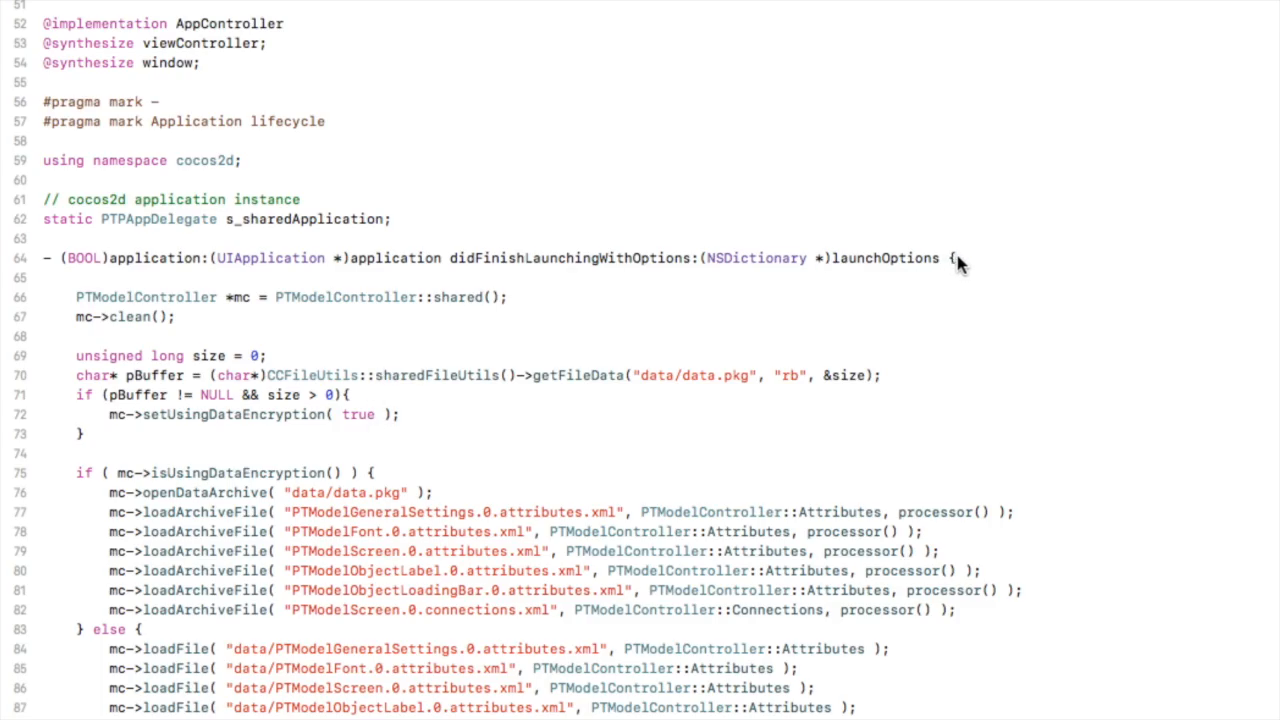
{"action": "left_click", "coordinate": [155, 278]}
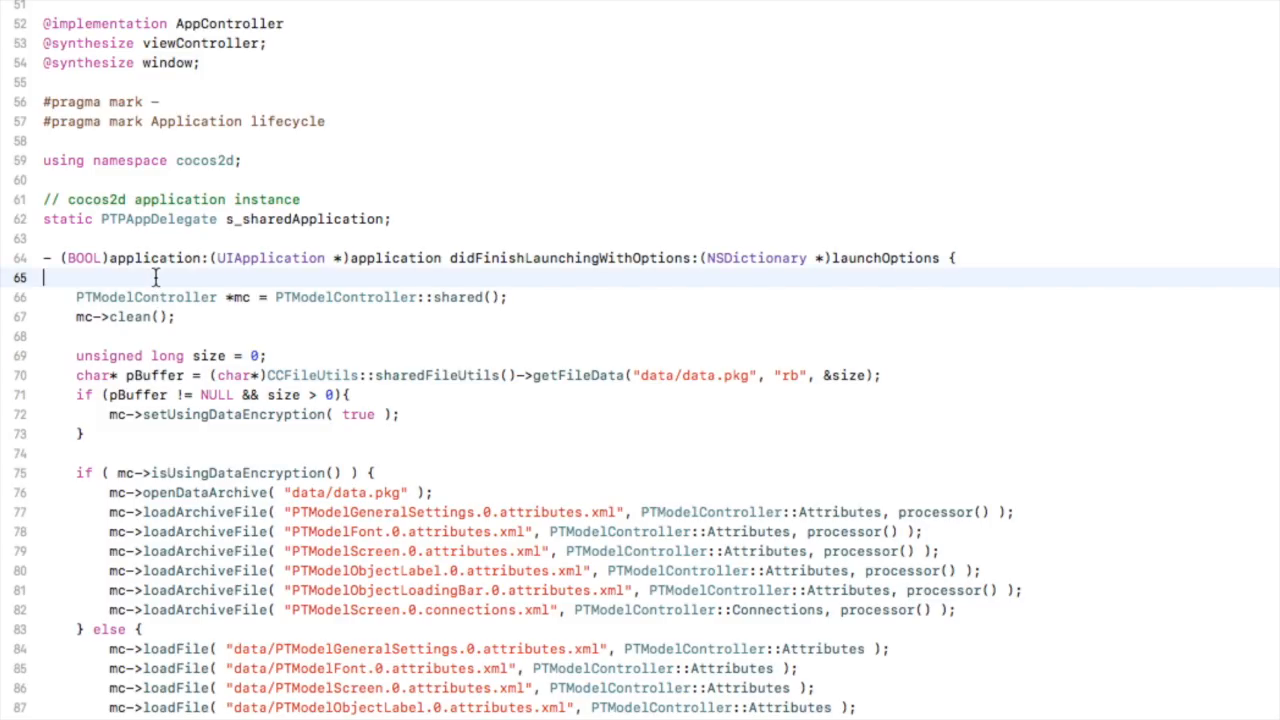
{"action": "key", "text": "Return"}
{"action": "key", "text": "Return"}
{"action": "key", "text": "Return"}
{"action": "key", "text": "Return"}
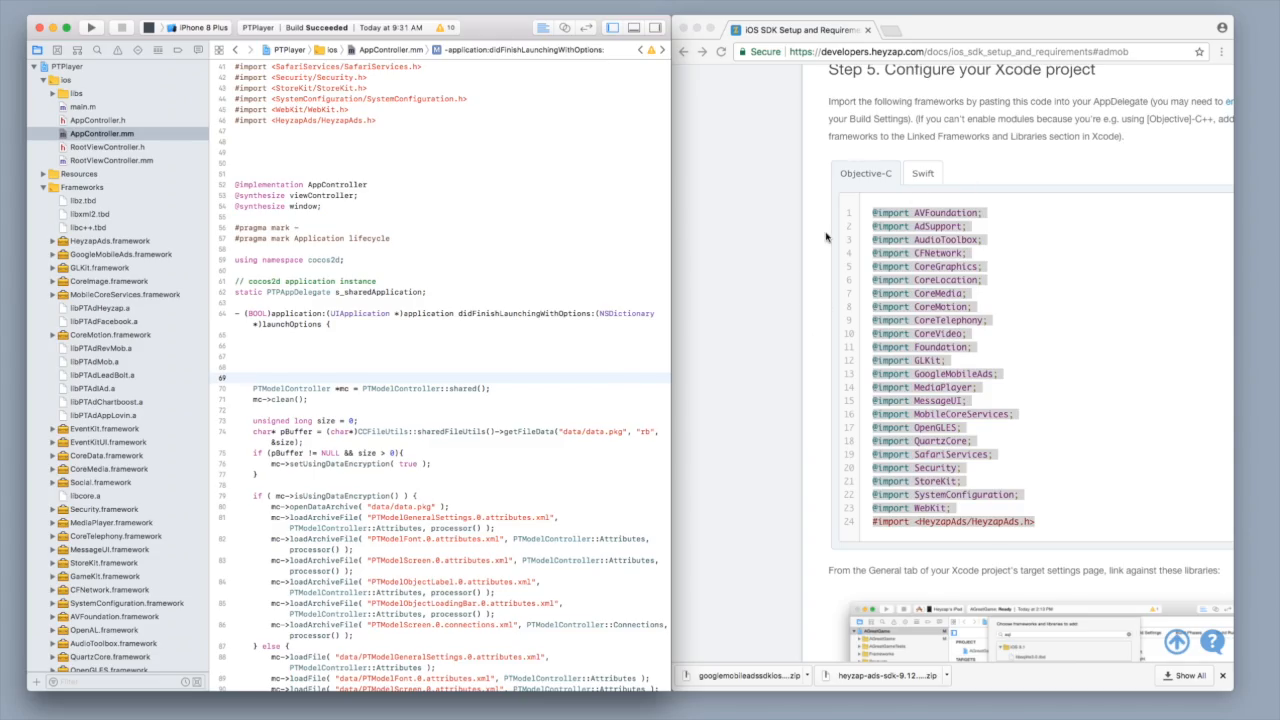
{"action": "left_click", "coordinate": [653, 29]}
- Select the startWithPublisherID and presentMediationDebugViewController lines in Heyzap's Step 7 docs
{"action": "left_click", "coordinate": [654, 28]}
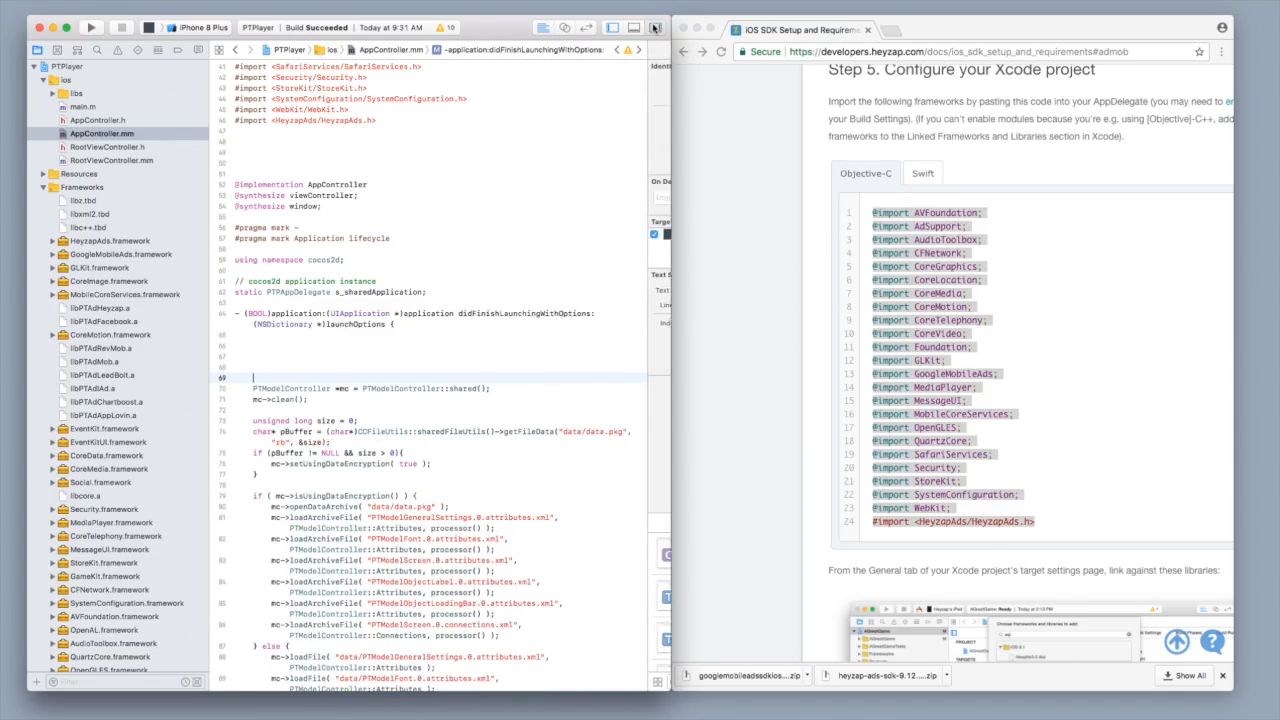
{"action": "left_click", "coordinate": [653, 28]}
{"action": "left_click", "coordinate": [653, 28]}
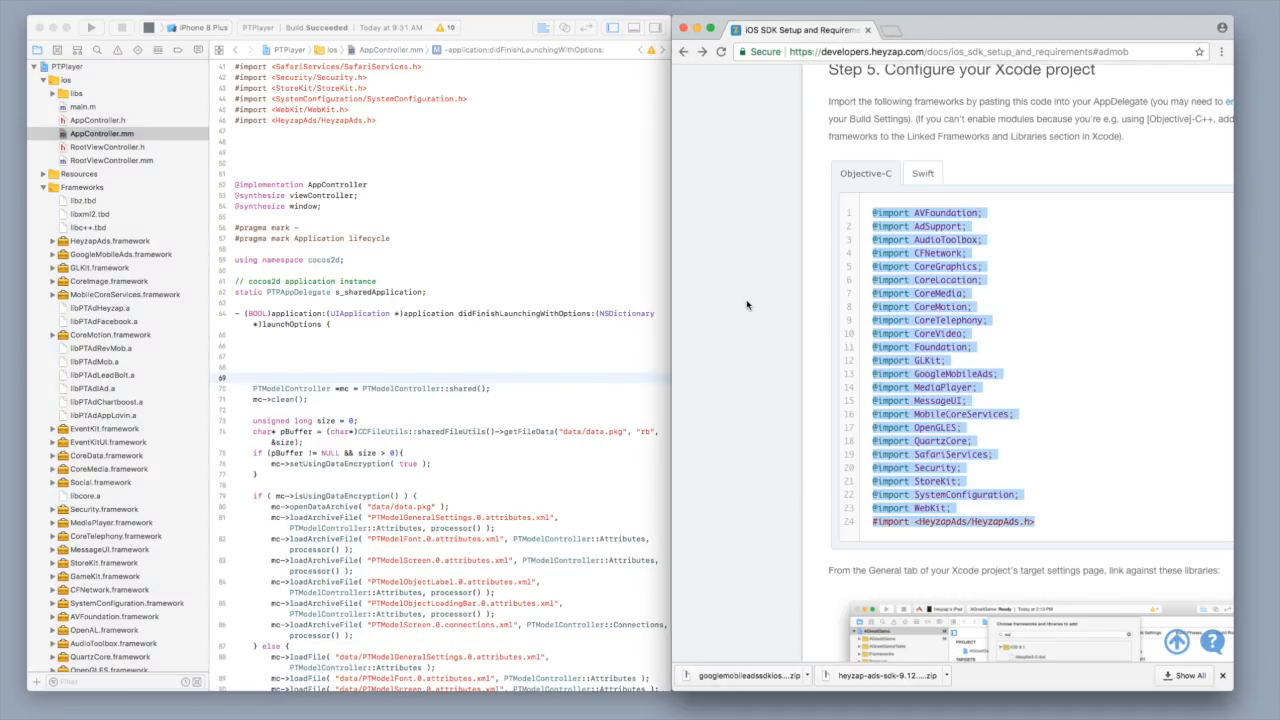
{"action": "left_click", "coordinate": [750, 306]}
{"action": "scroll", "coordinate": [919, 363], "scroll_direction": "down", "scroll_amount": 10}
{"action": "scroll", "coordinate": [919, 363], "scroll_direction": "down", "scroll_amount": 15}
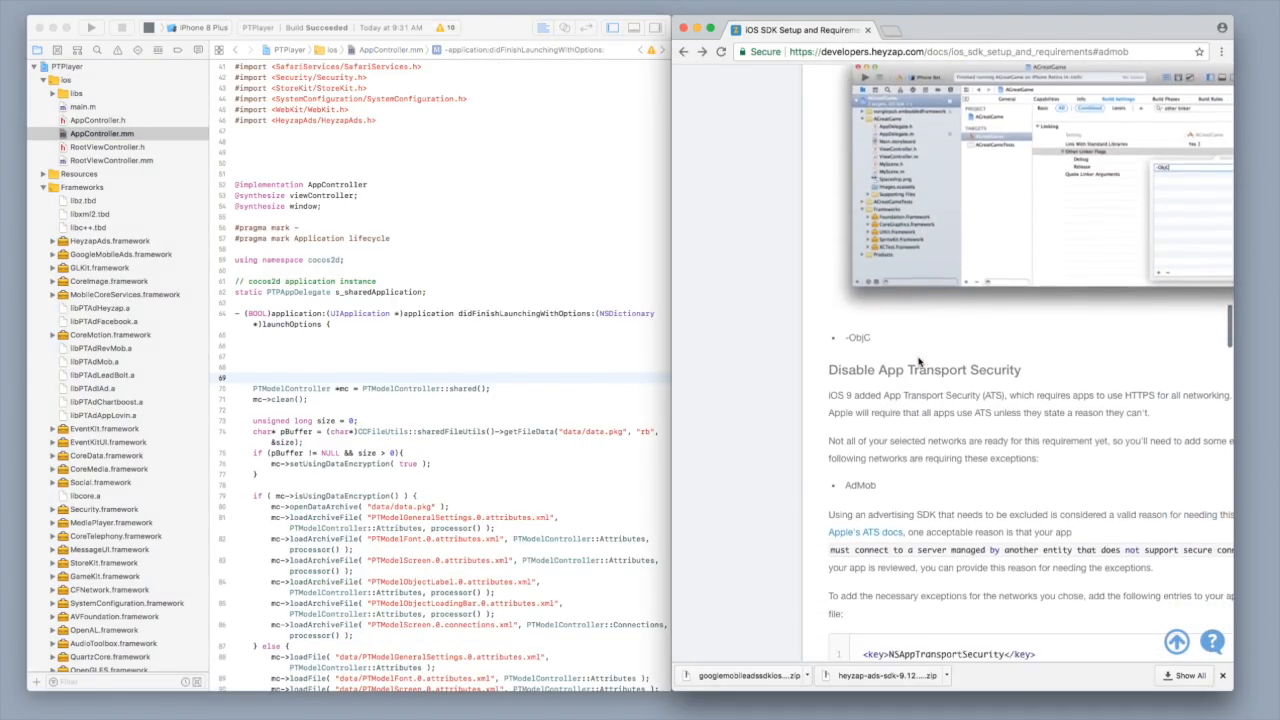
{"action": "scroll", "coordinate": [919, 363], "scroll_direction": "down", "scroll_amount": 10}
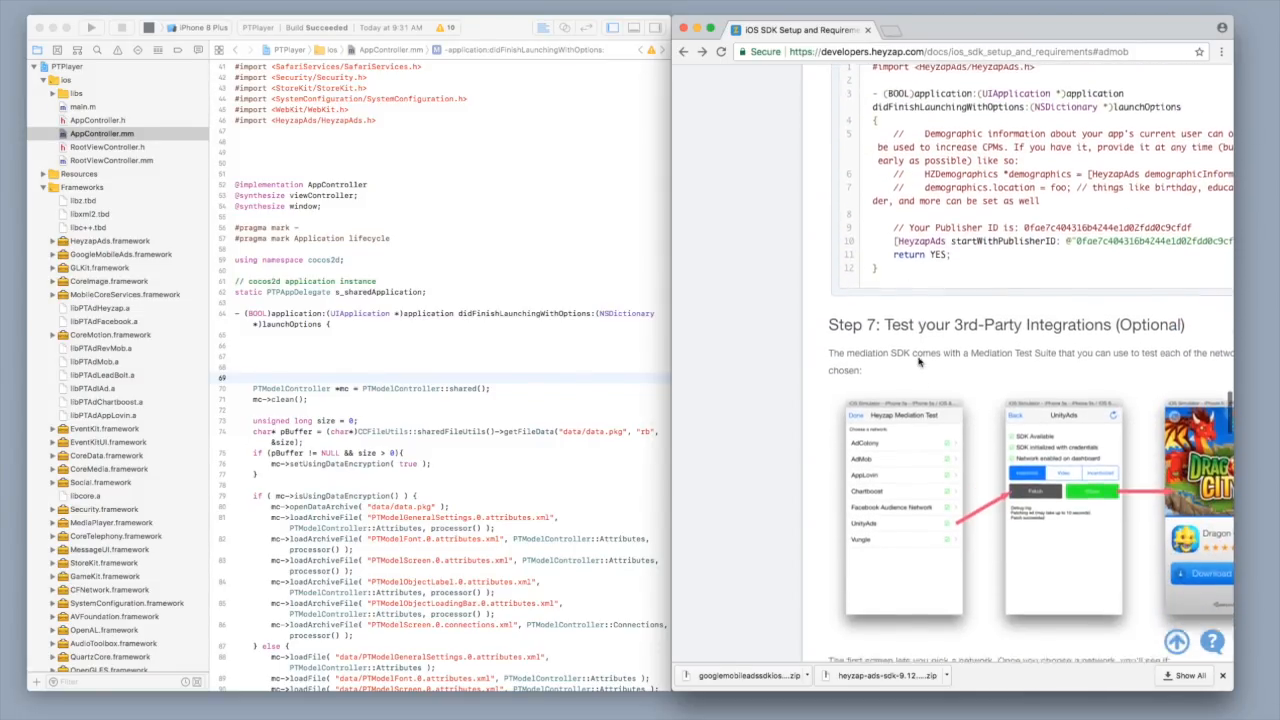
{"action": "scroll", "coordinate": [919, 363], "scroll_direction": "down", "scroll_amount": 10}
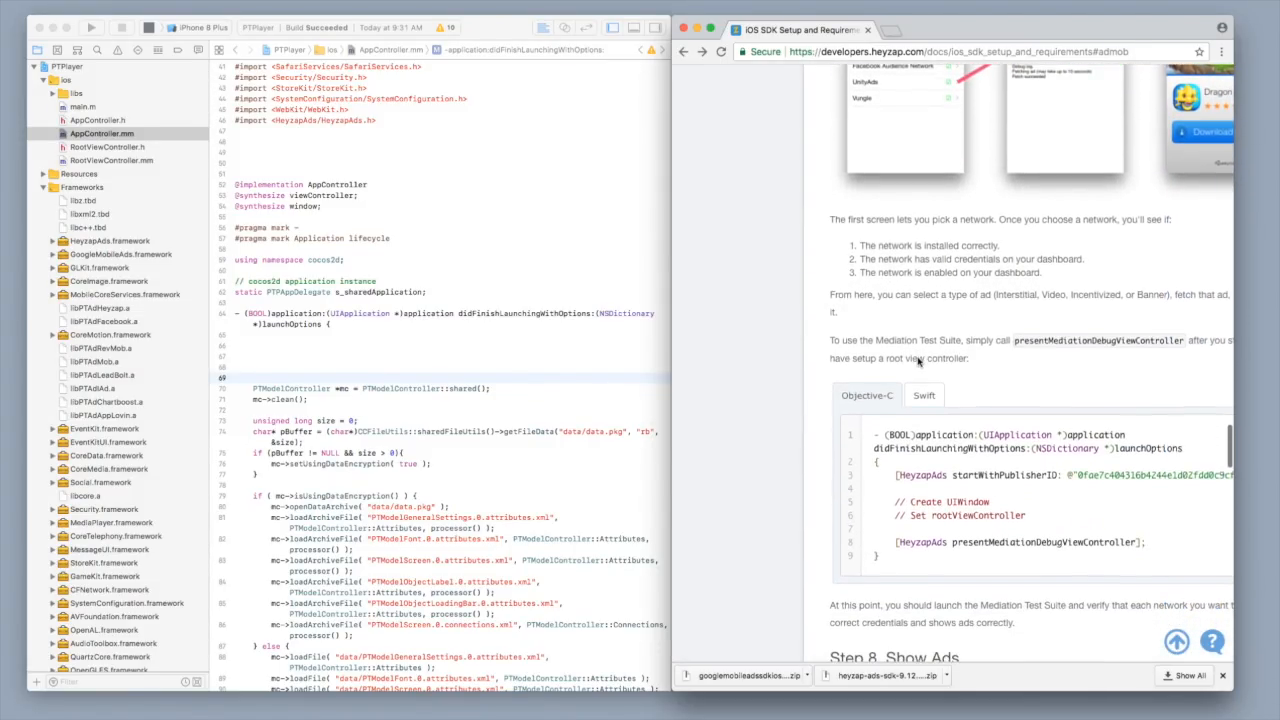
{"action": "scroll", "coordinate": [985, 400], "scroll_direction": "right", "scroll_amount": 3}
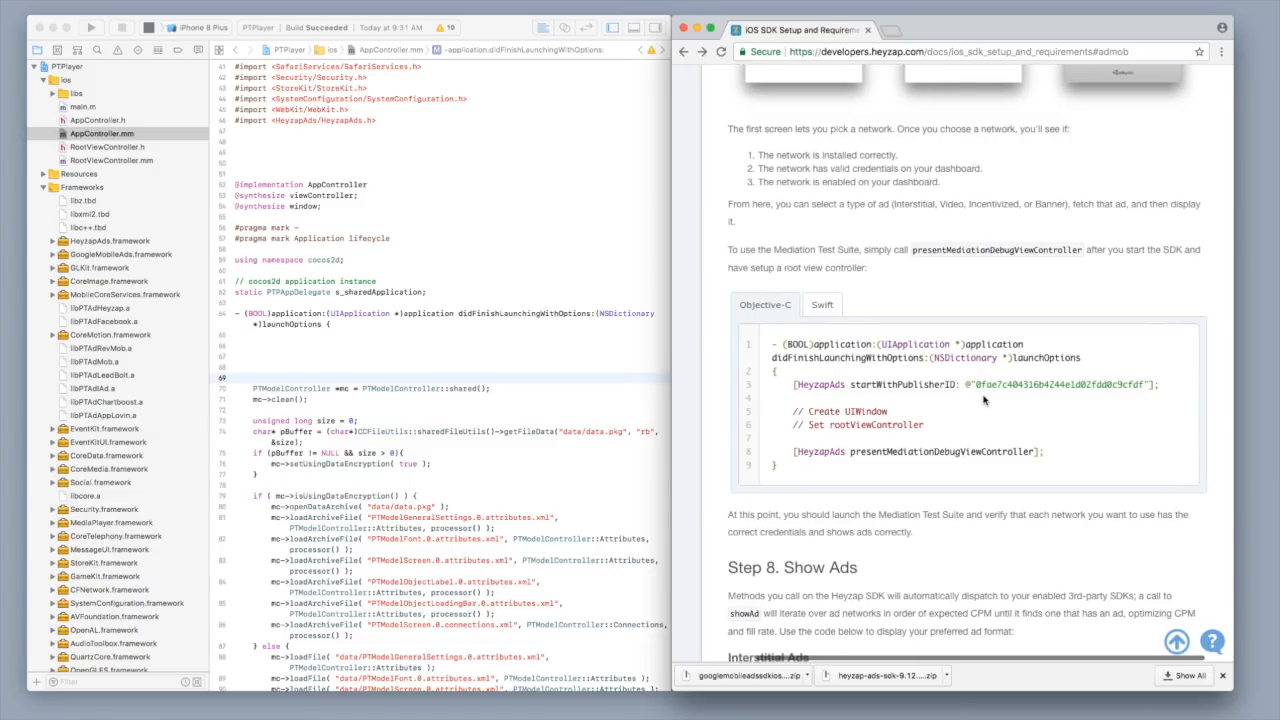
{"action": "left_click_drag", "start_coordinate": [1040, 451], "coordinate": [786, 382]}
{"action": "key", "text": "super+c"}
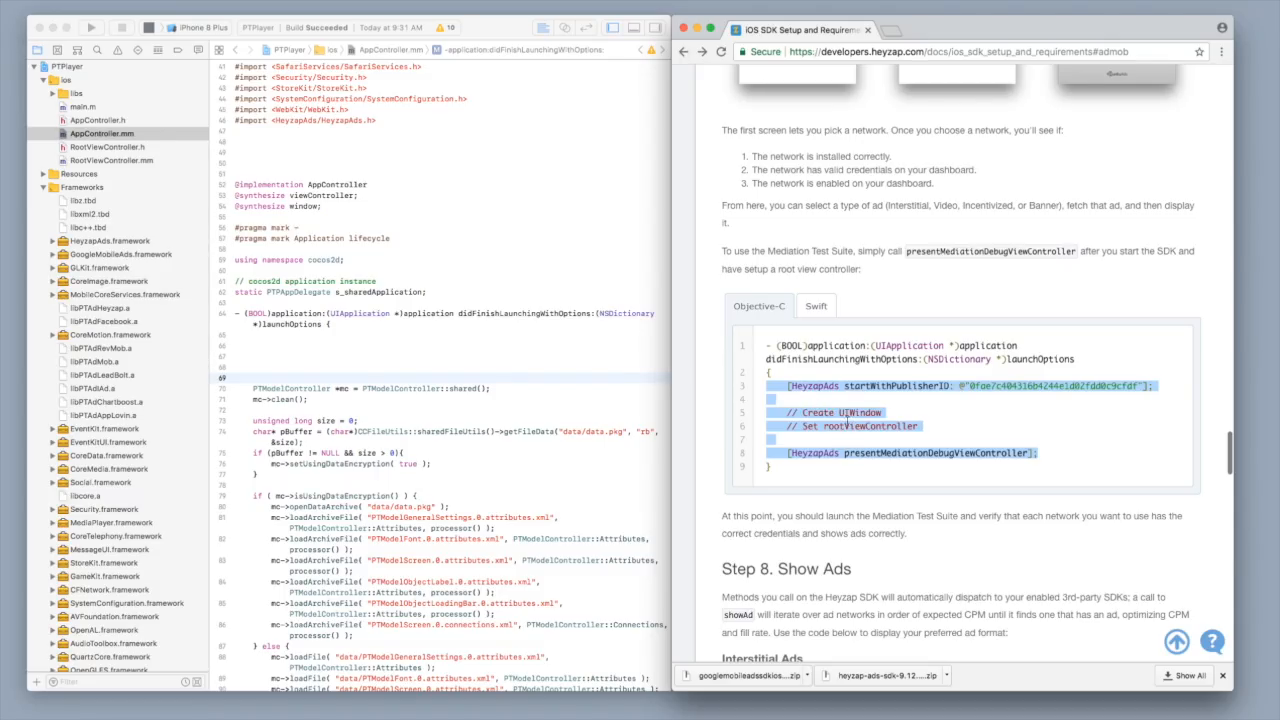
- Paste the Heyzap start and test suite lines into the launch method's blank lines
{"action": "left_click", "coordinate": [403, 360]}
{"action": "key", "text": "super+v"}
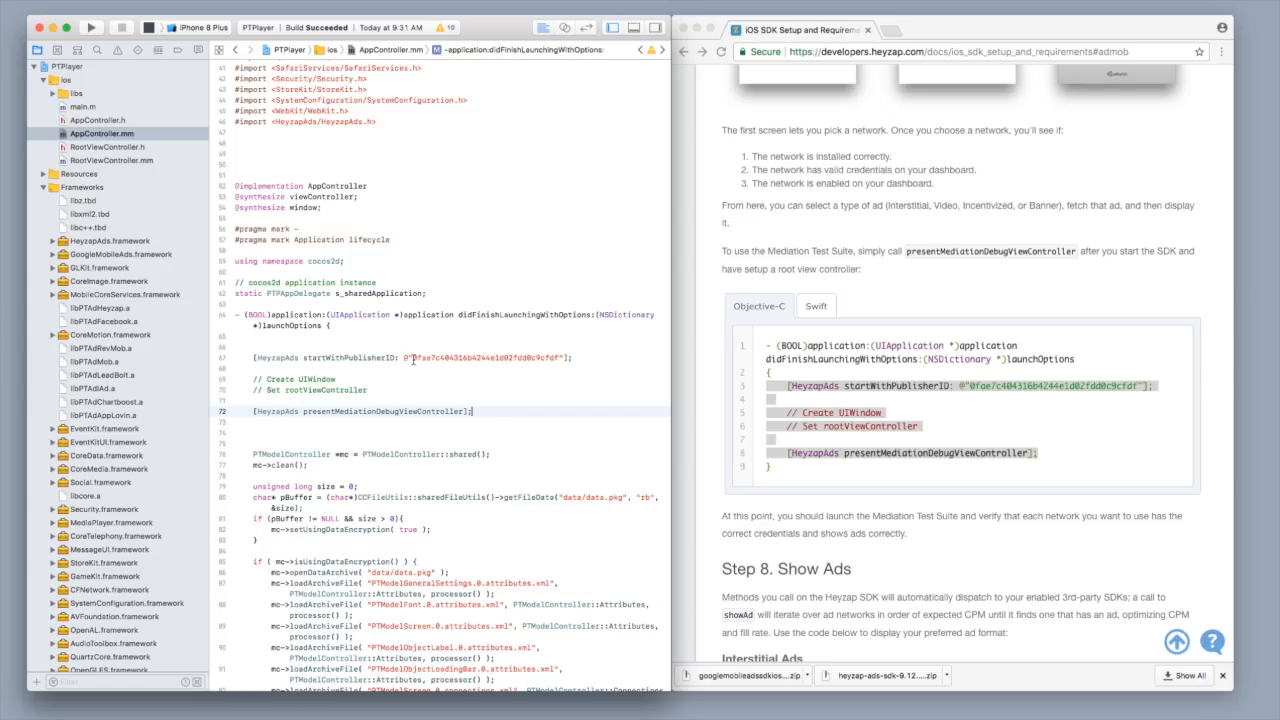
{"action": "left_click", "coordinate": [560, 357]}
- Select the whole publisher ID string in the HeyzapAds start call on line 67
{"action": "left_click_drag", "start_coordinate": [560, 357], "coordinate": [414, 358]}
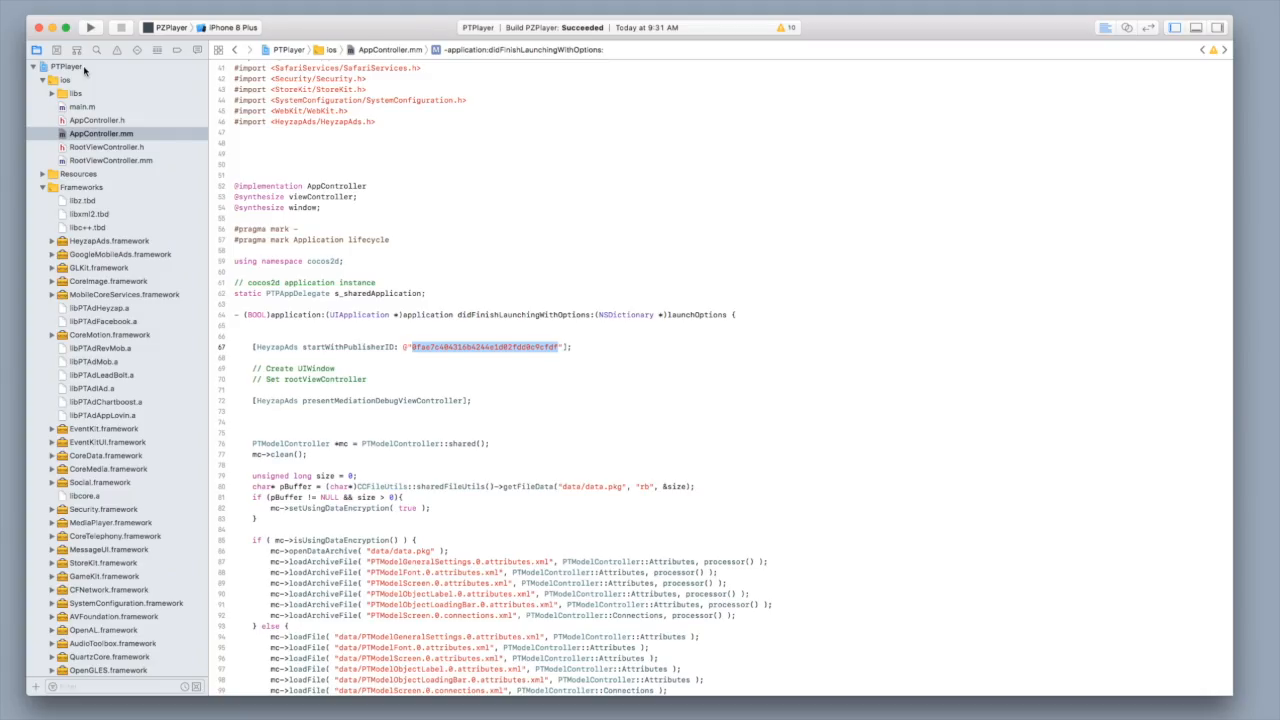
{"action": "left_click", "coordinate": [85, 69]}
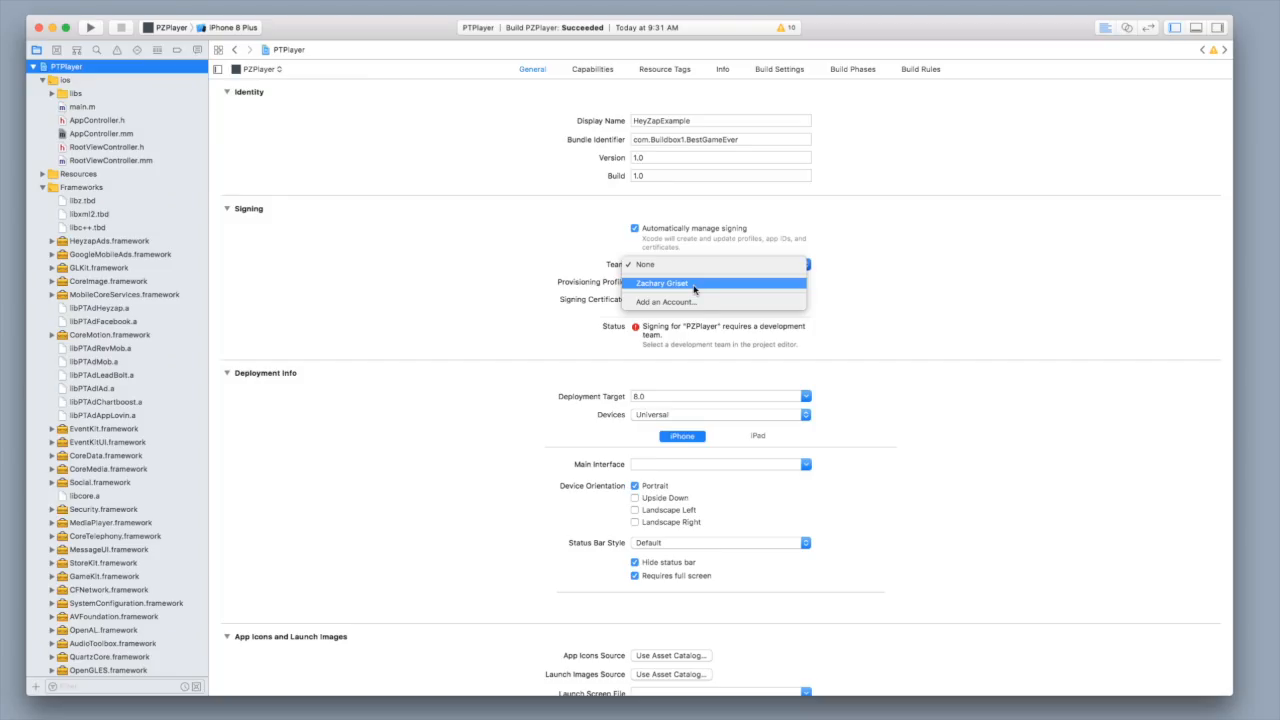
- Set the developer's account as the signing Team under General > Signing
{"action": "left_click", "coordinate": [694, 286]}
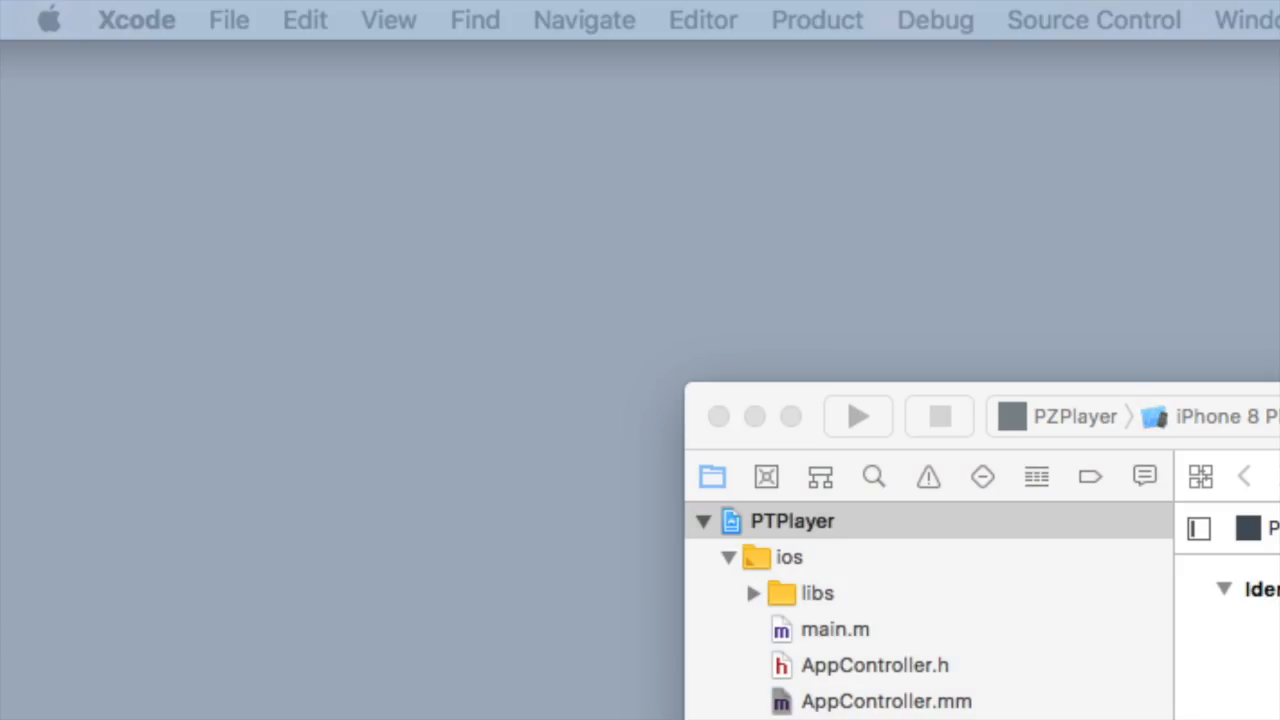
{"action": "left_click", "coordinate": [245, 27]}
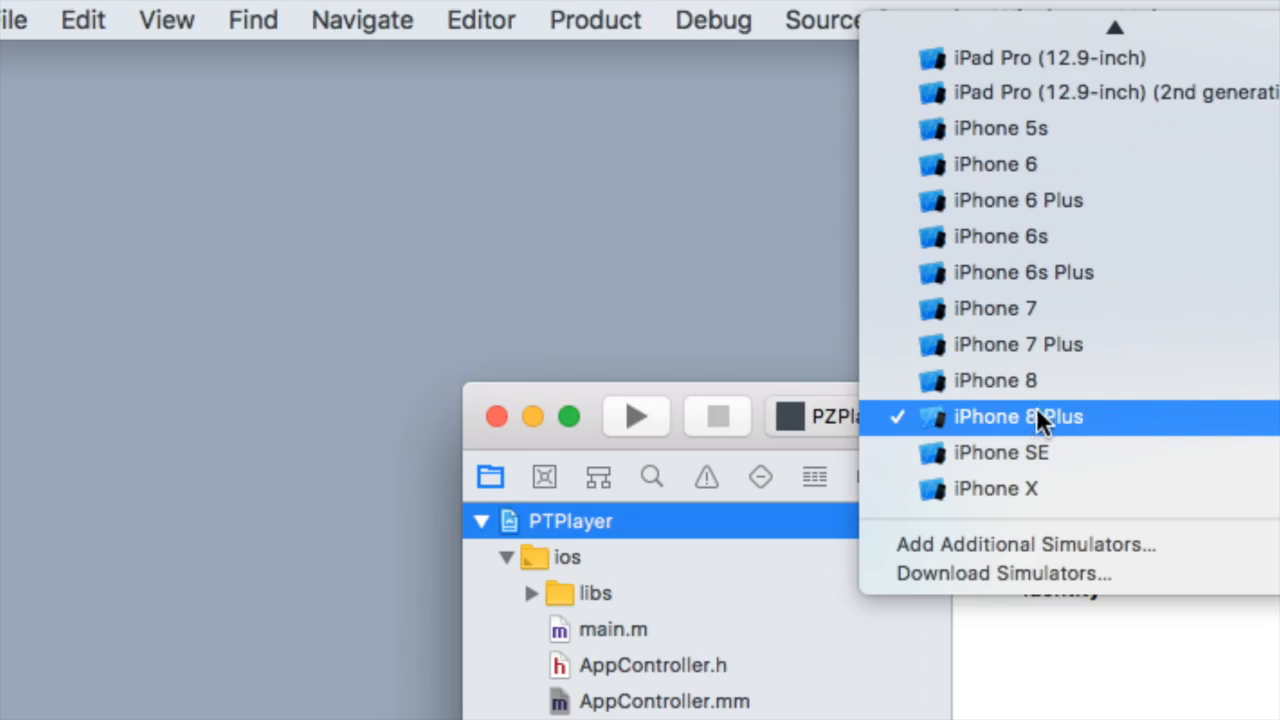
- Build and run PZPlayer on the connected iPhone, allowing code signing keychain access
{"action": "scroll", "coordinate": [1034, 380], "scroll_direction": "up", "scroll_amount": 8}
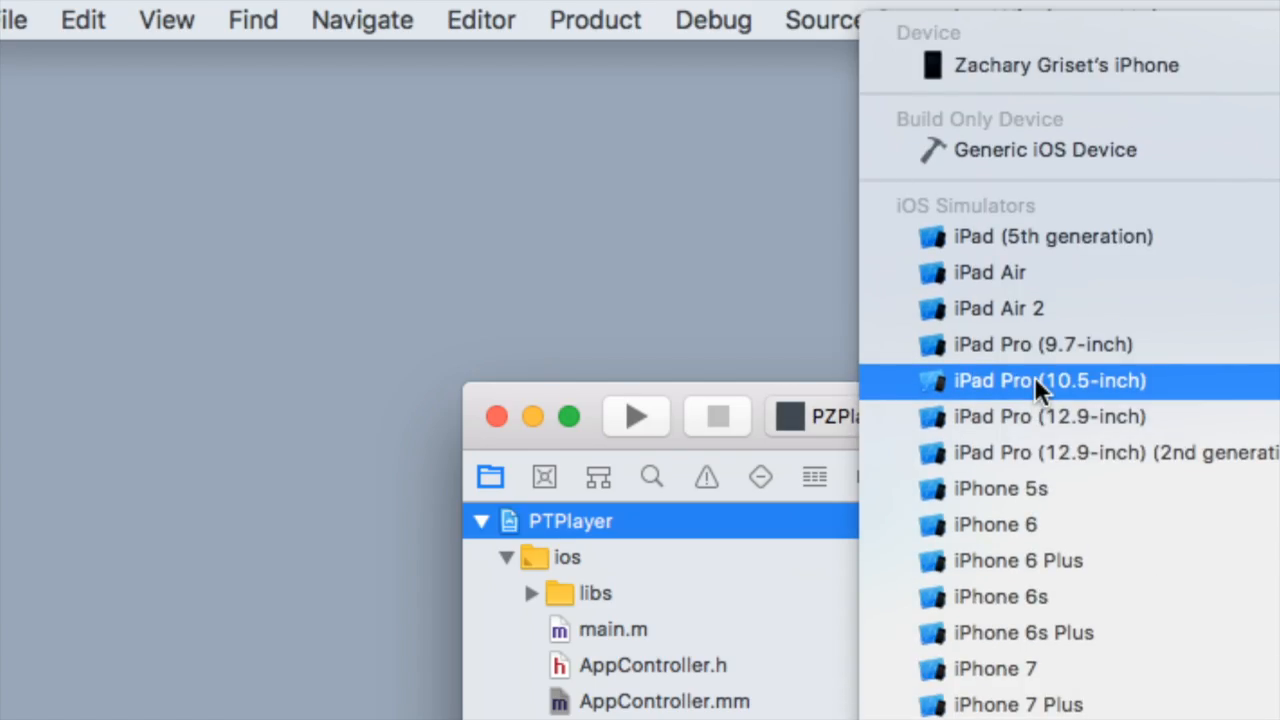
{"action": "left_click", "coordinate": [1040, 64]}
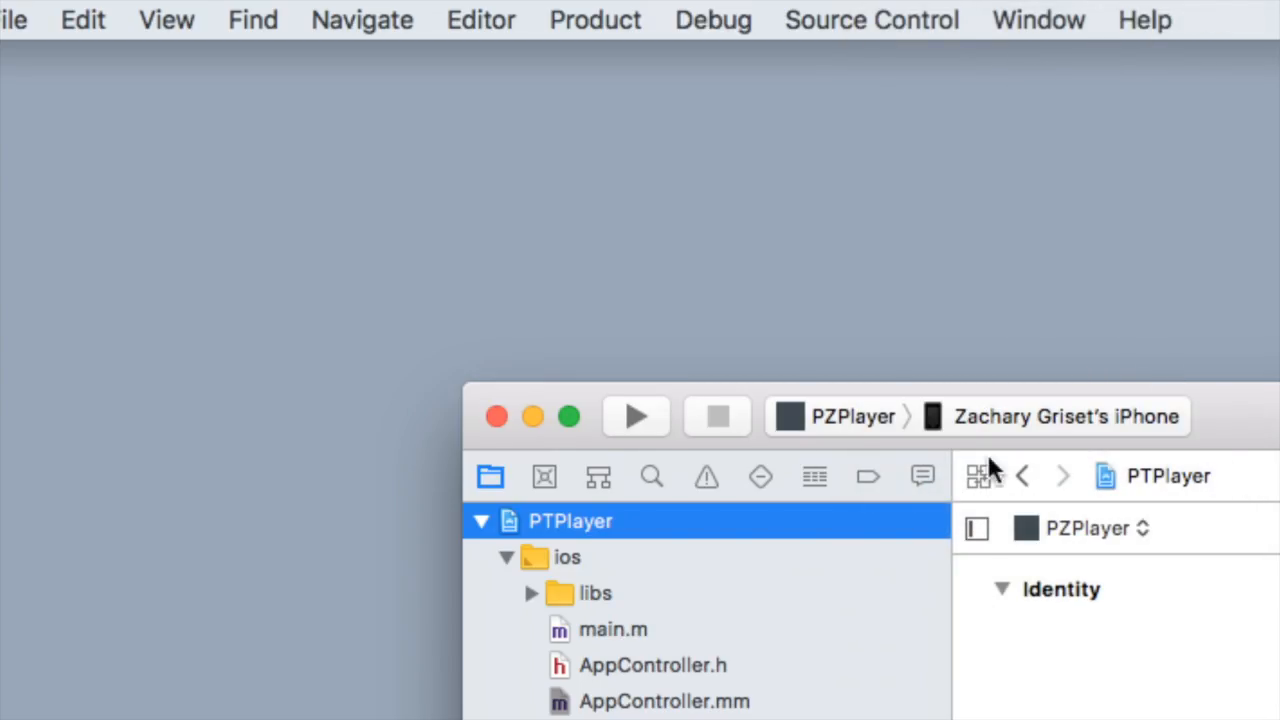
{"action": "left_click", "coordinate": [616, 421]}
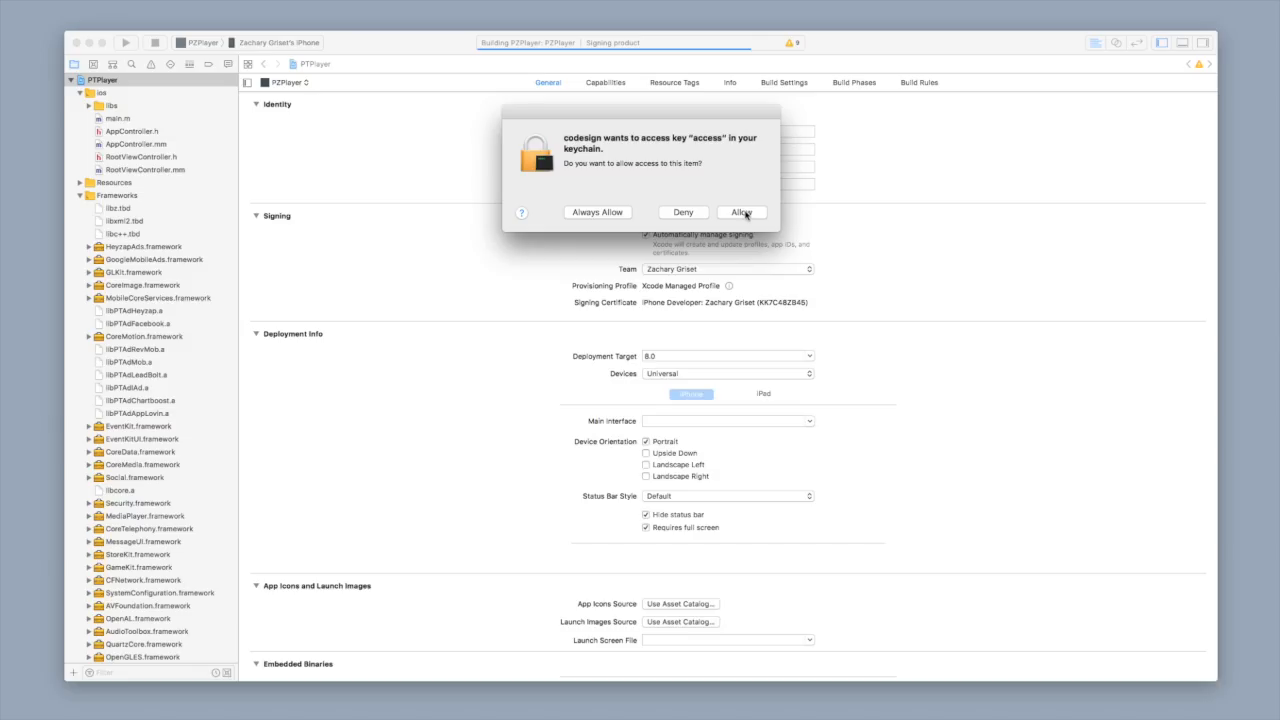
{"action": "left_click", "coordinate": [743, 213]}
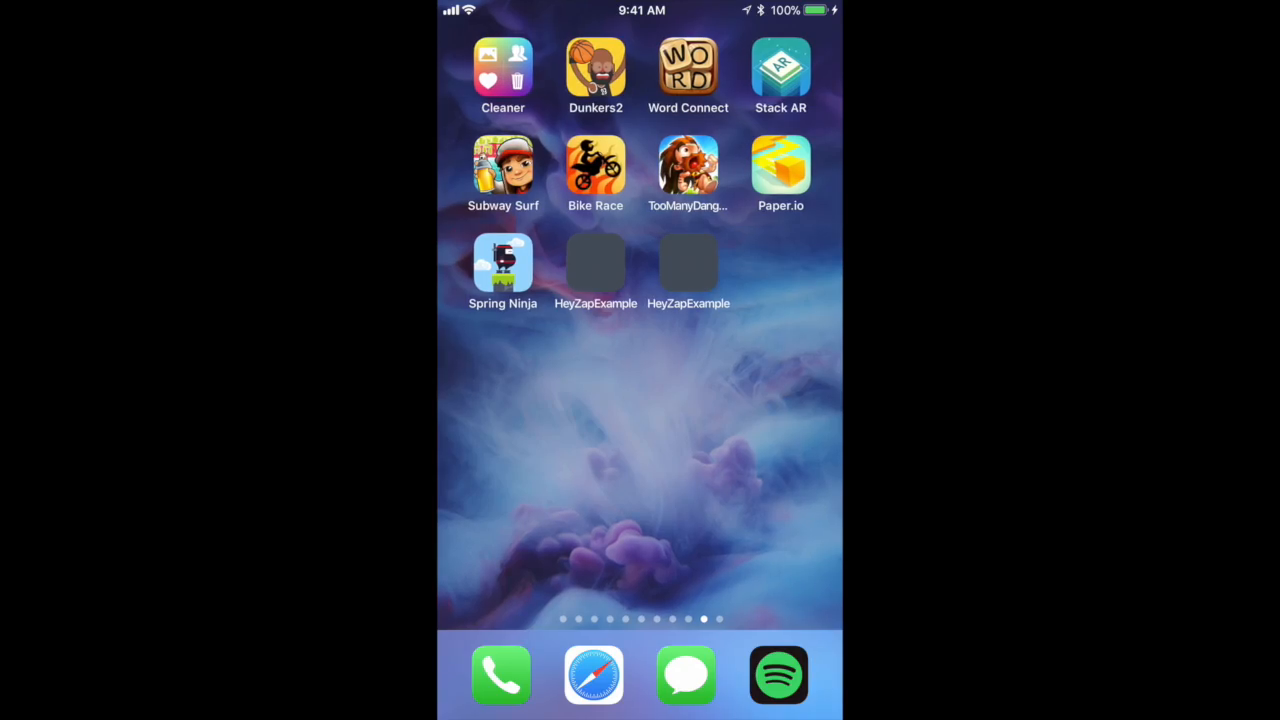
- Launch HeyZapExample and show an AdMob interstitial test ad from the mediation test suite
{"action": "left_click", "coordinate": [688, 262]}
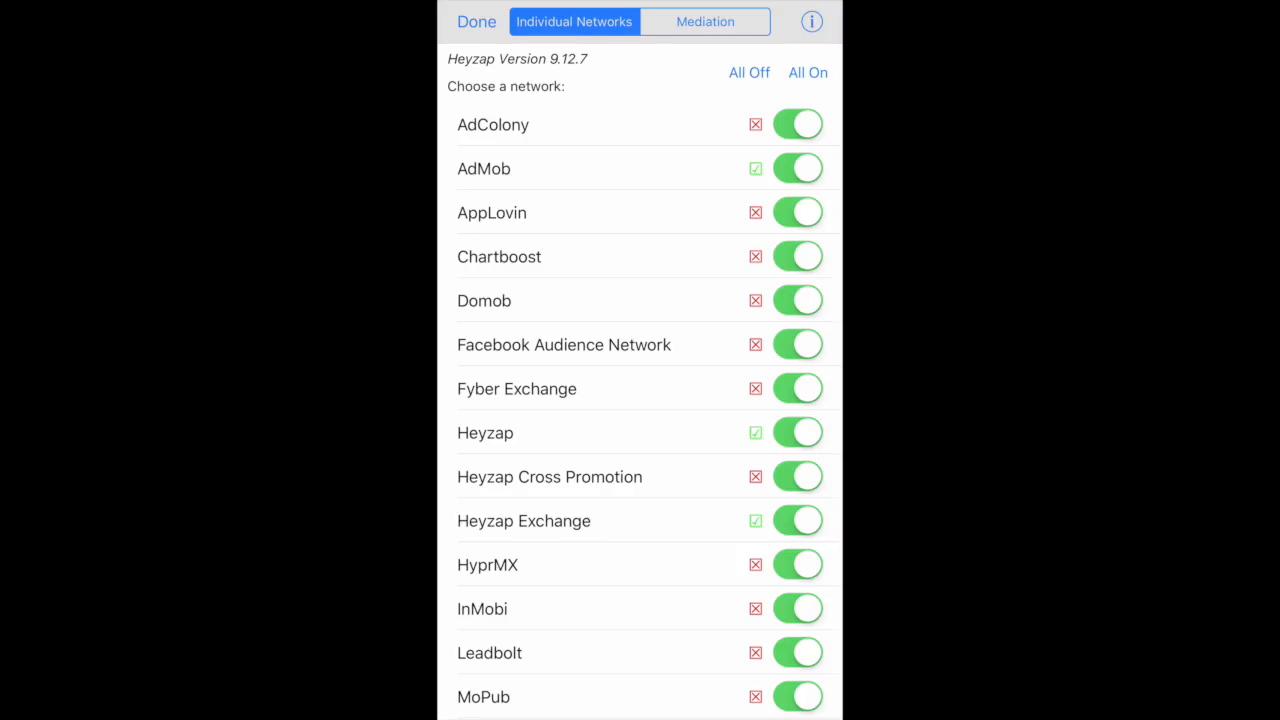
{"action": "left_click", "coordinate": [484, 168]}
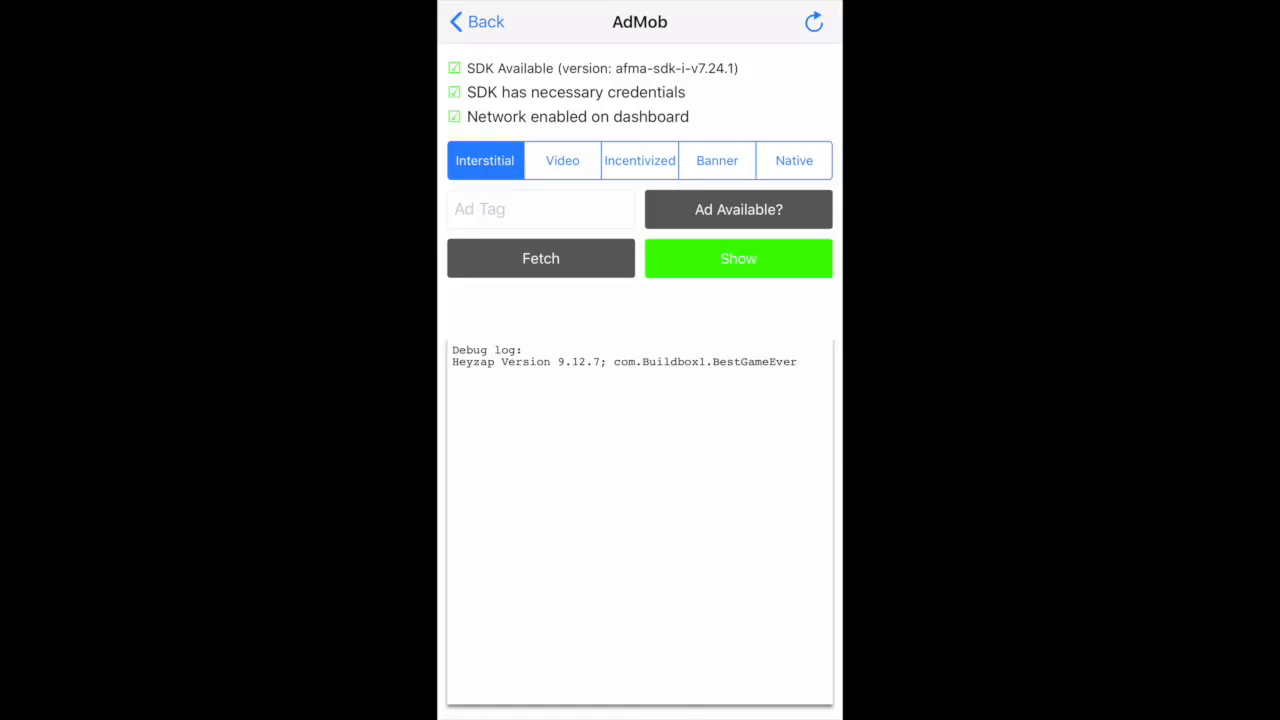
{"action": "left_click", "coordinate": [738, 258]}
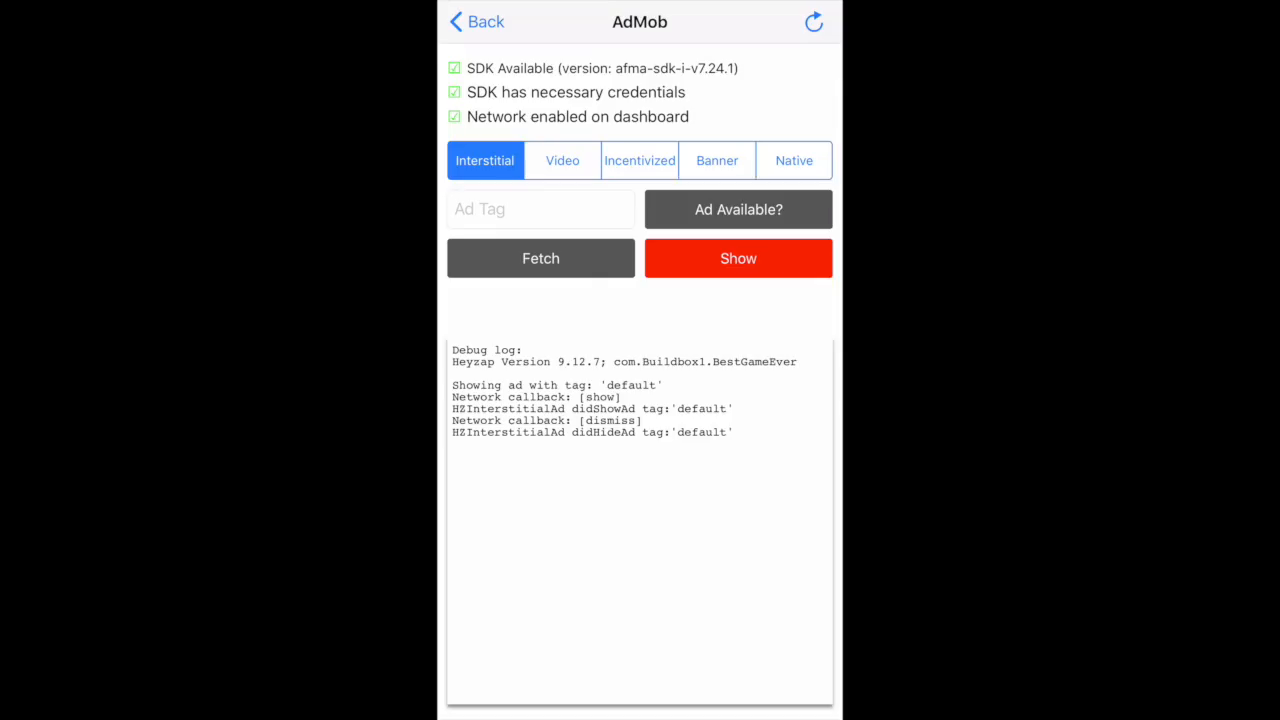
- Leave the mediation test suite and start the game from the GAME screen
{"action": "left_click", "coordinate": [478, 21]}
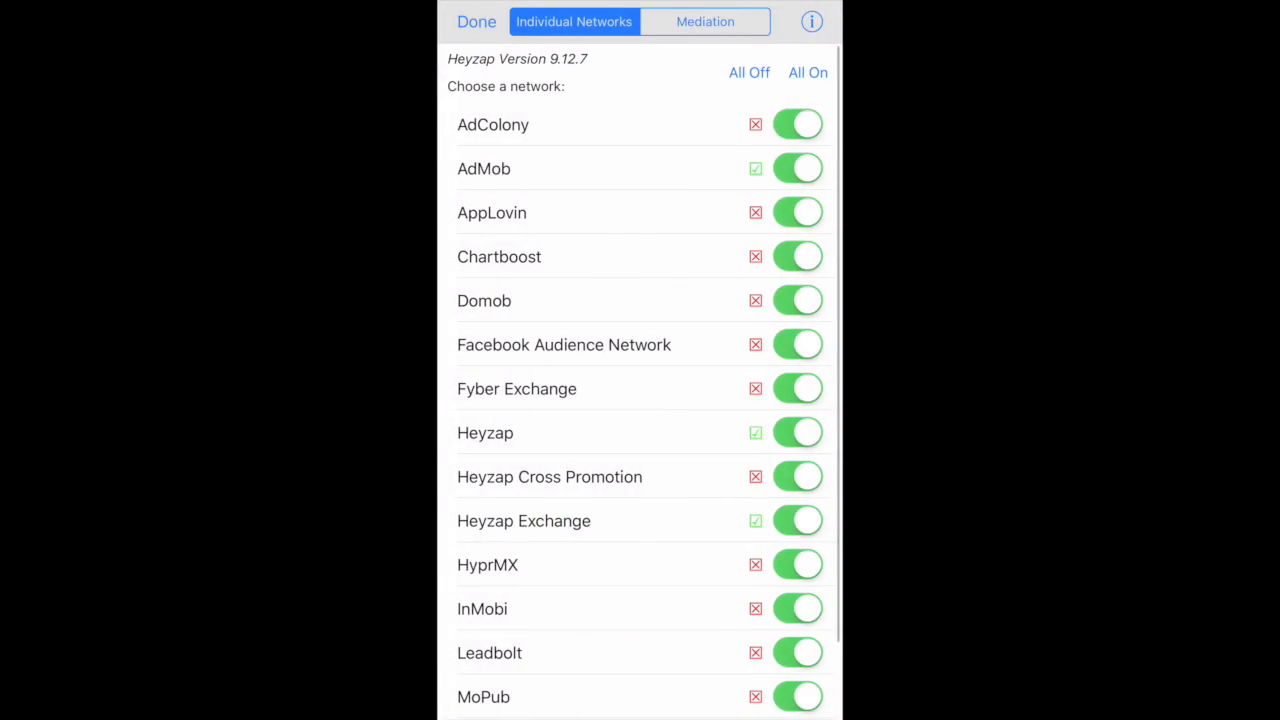
{"action": "left_click", "coordinate": [477, 21]}
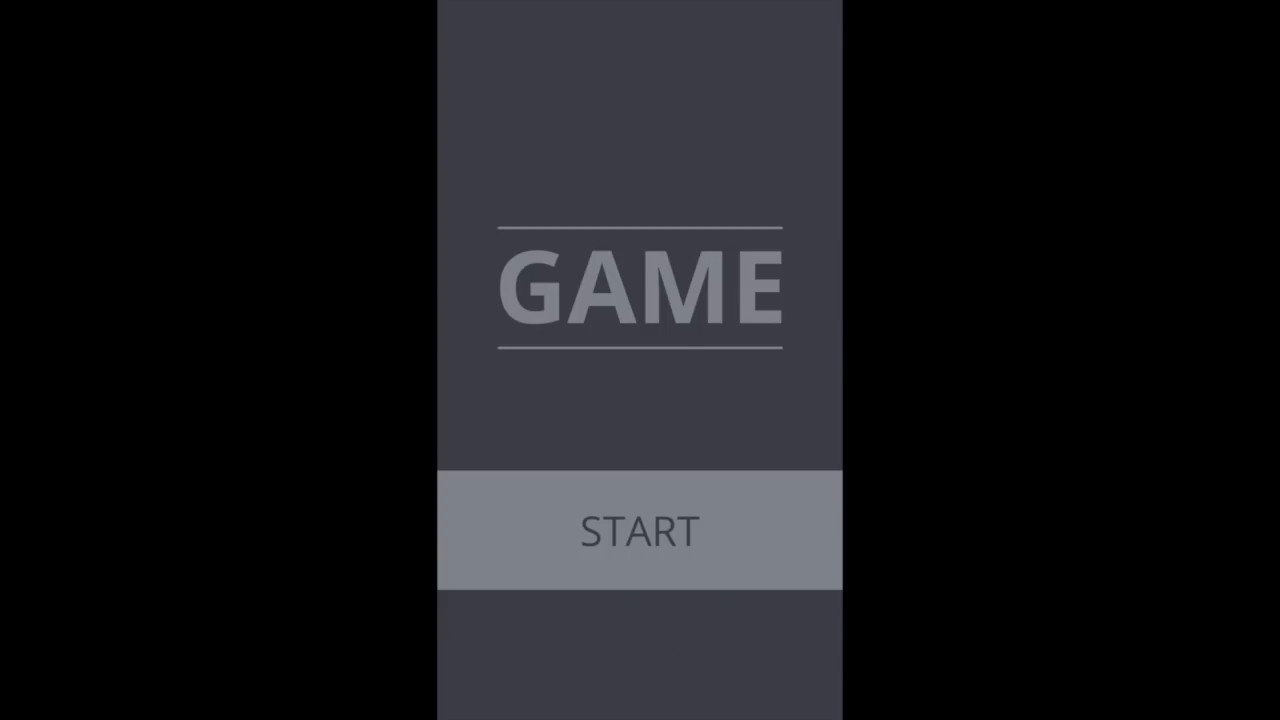
{"action": "left_click", "coordinate": [640, 530]}
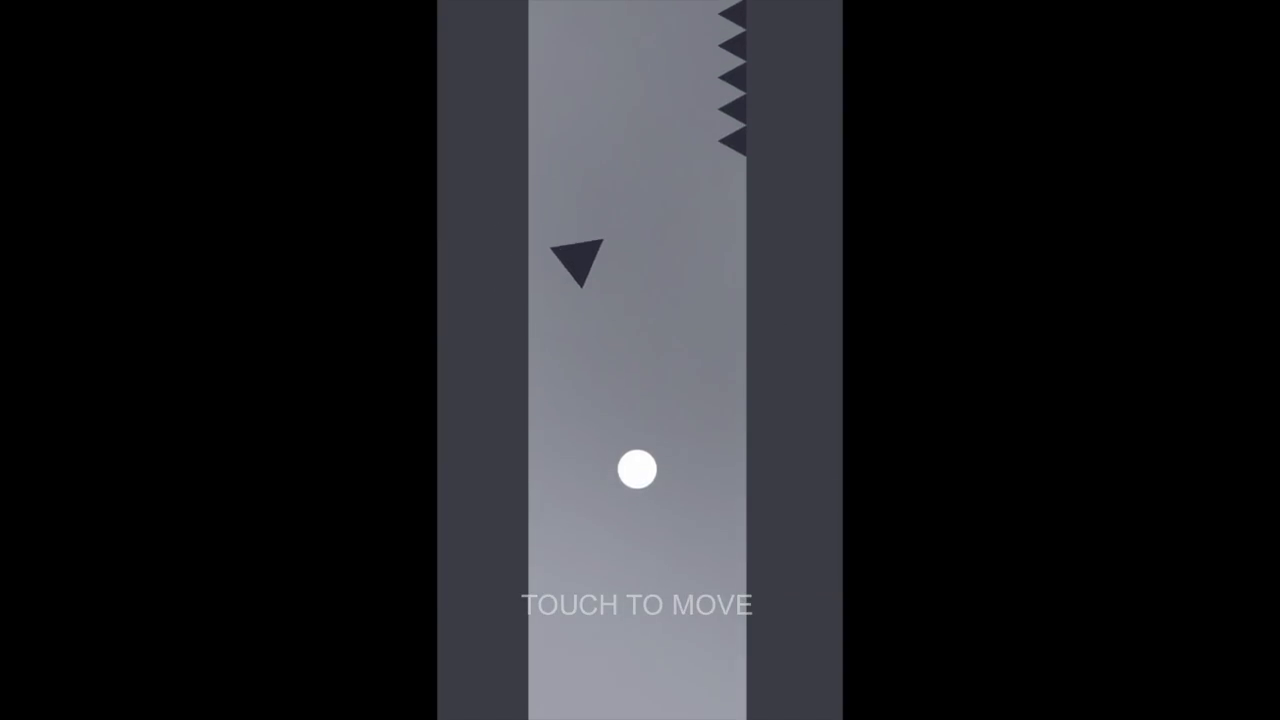